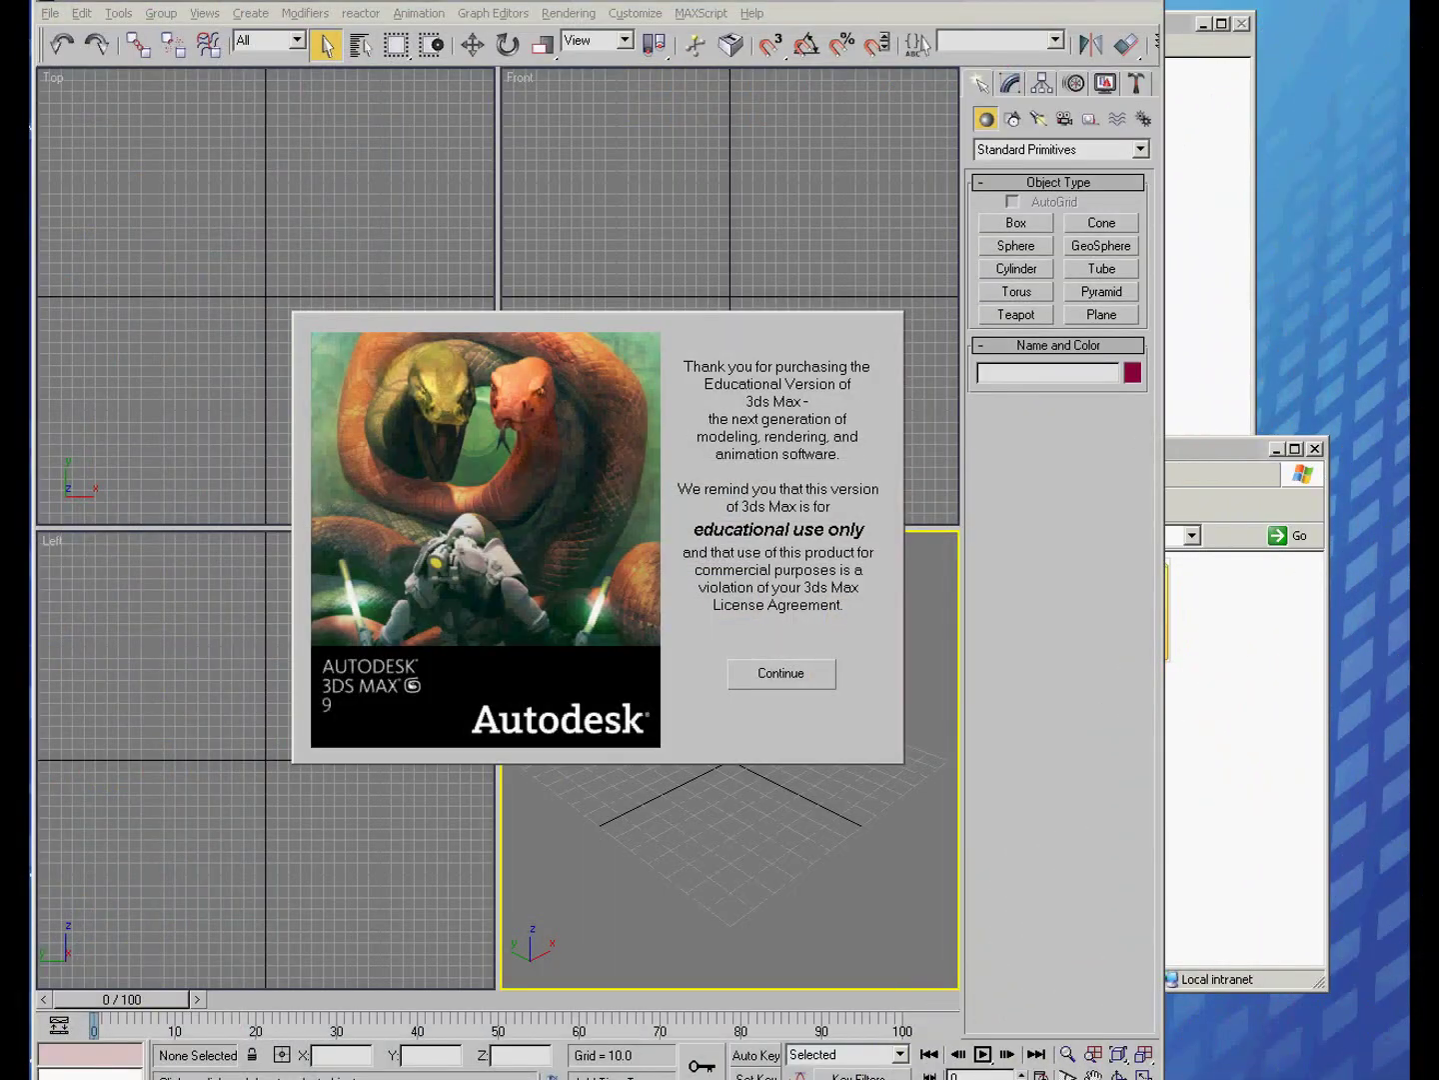
Dismiss the educational-use notice and start a file import with the file type AutoCAD Drawing (*.DWG,*.DXF).
{"action": "key", "text": "Return"}
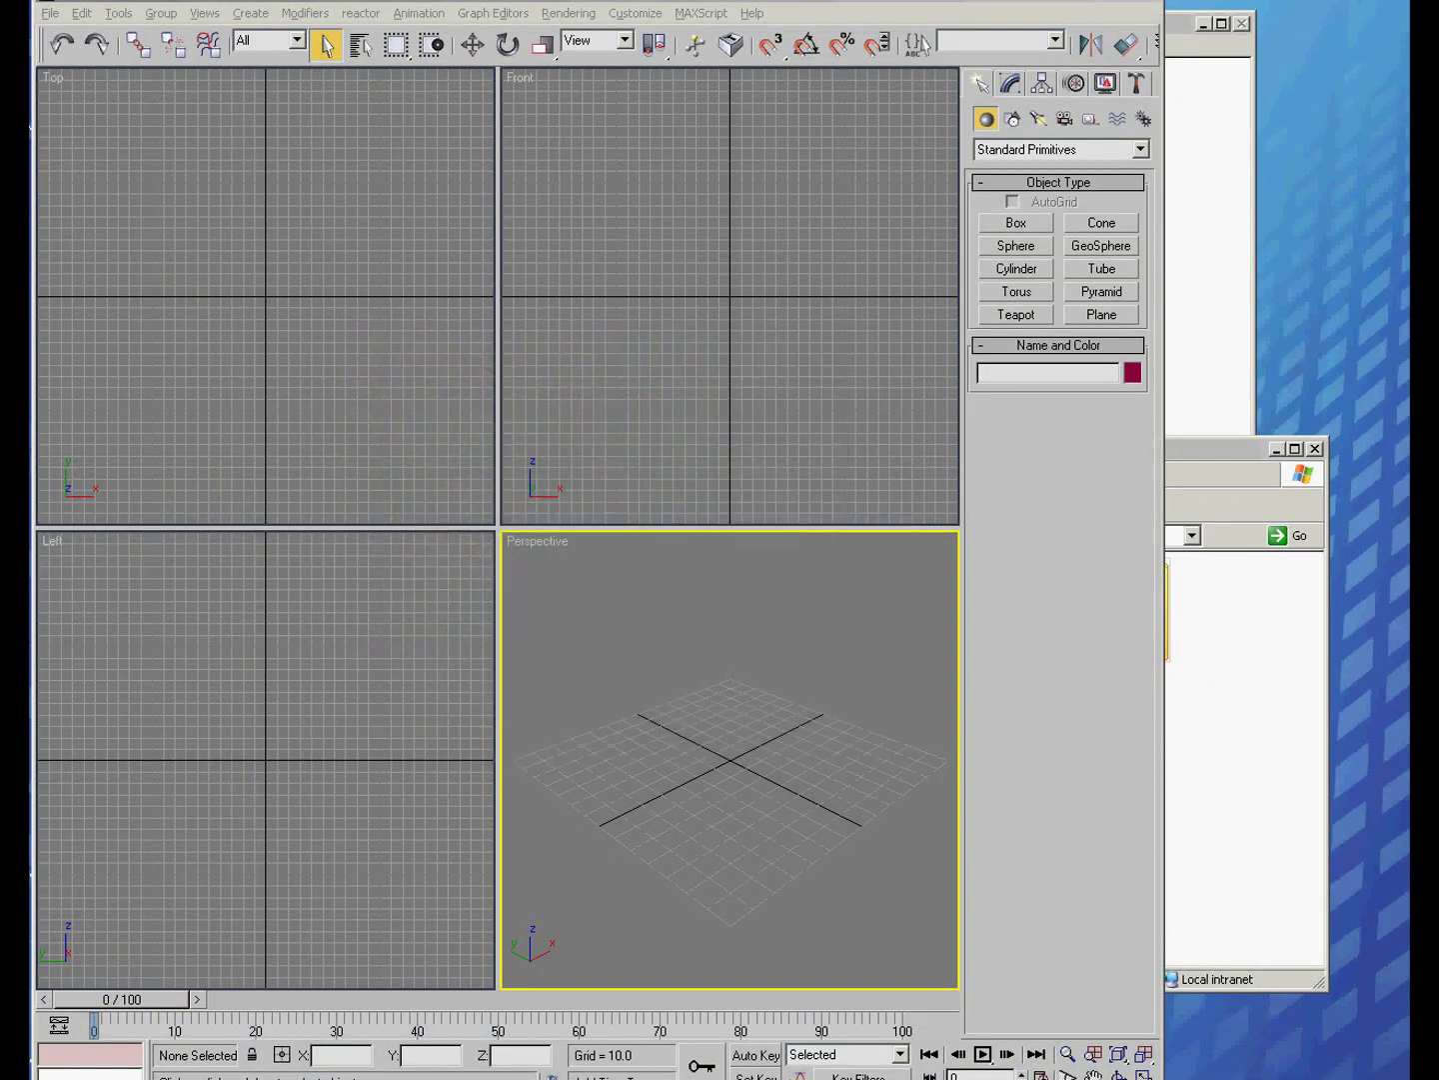
{"action": "left_click", "coordinate": [49, 14]}
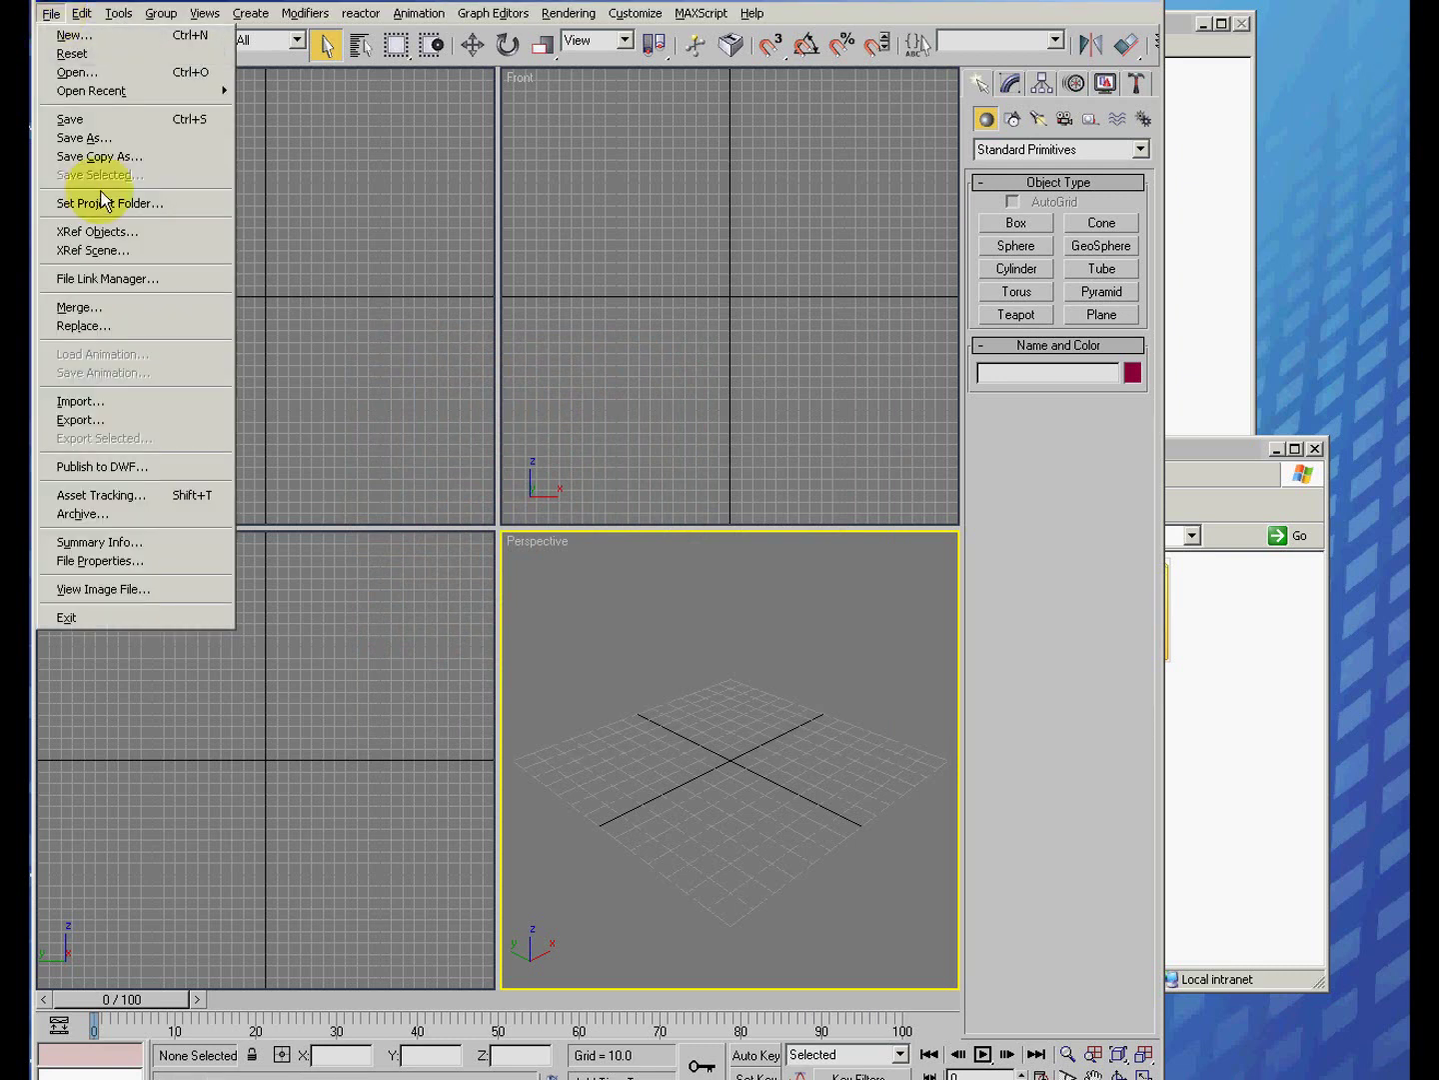
{"action": "left_click", "coordinate": [79, 400]}
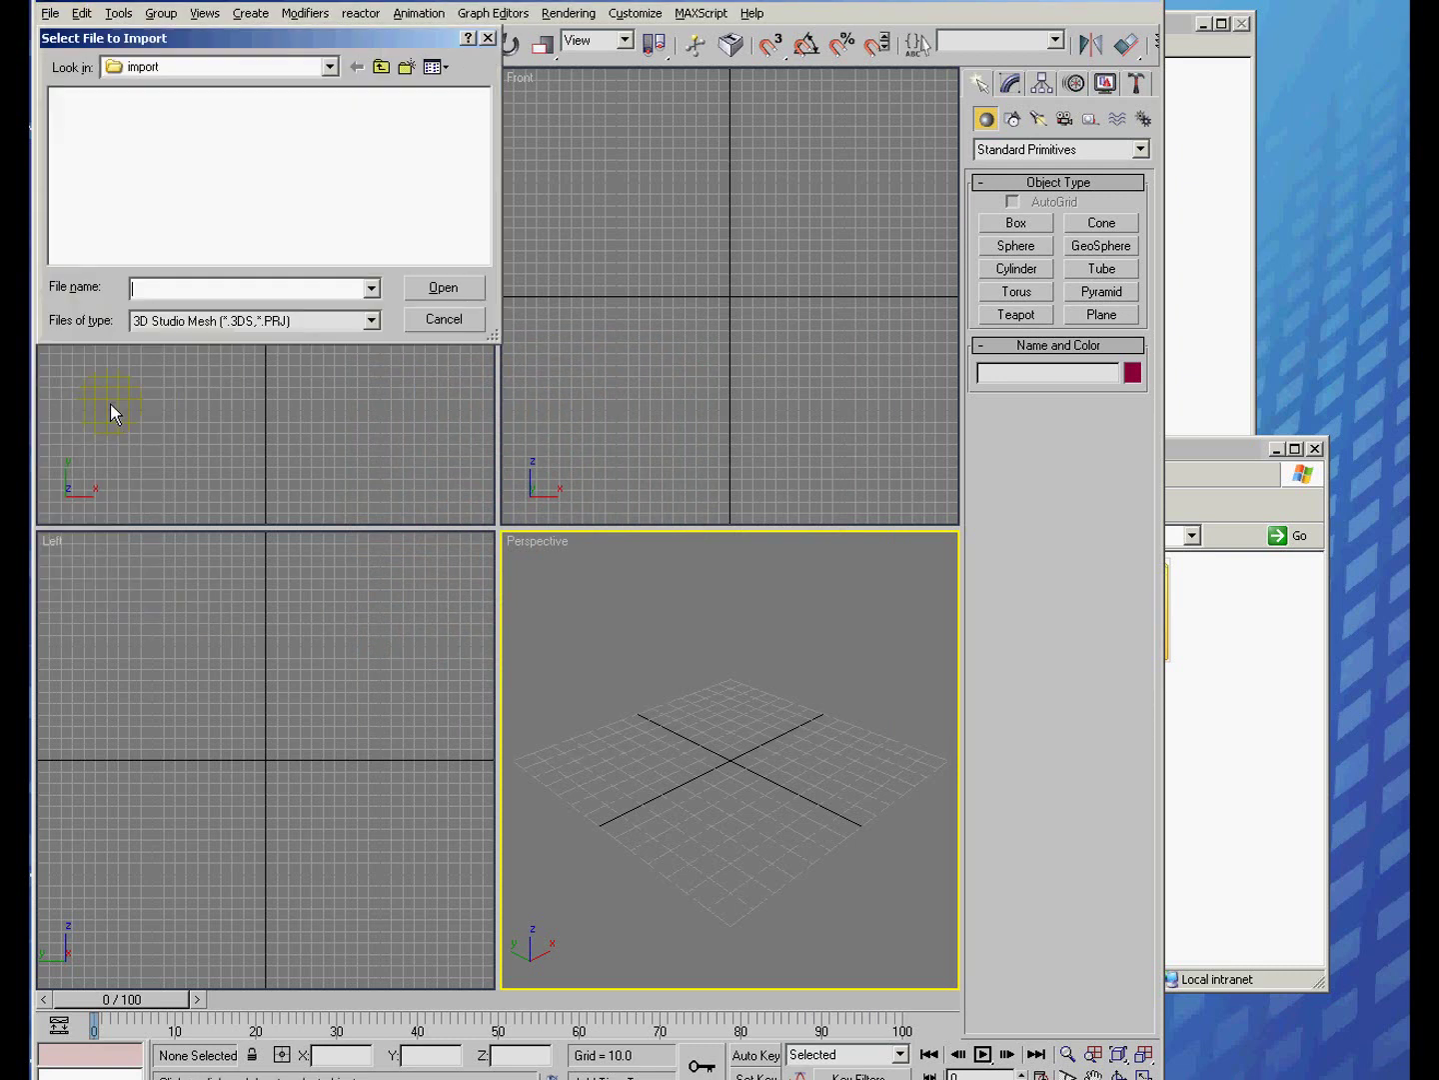
{"action": "left_click", "coordinate": [371, 319]}
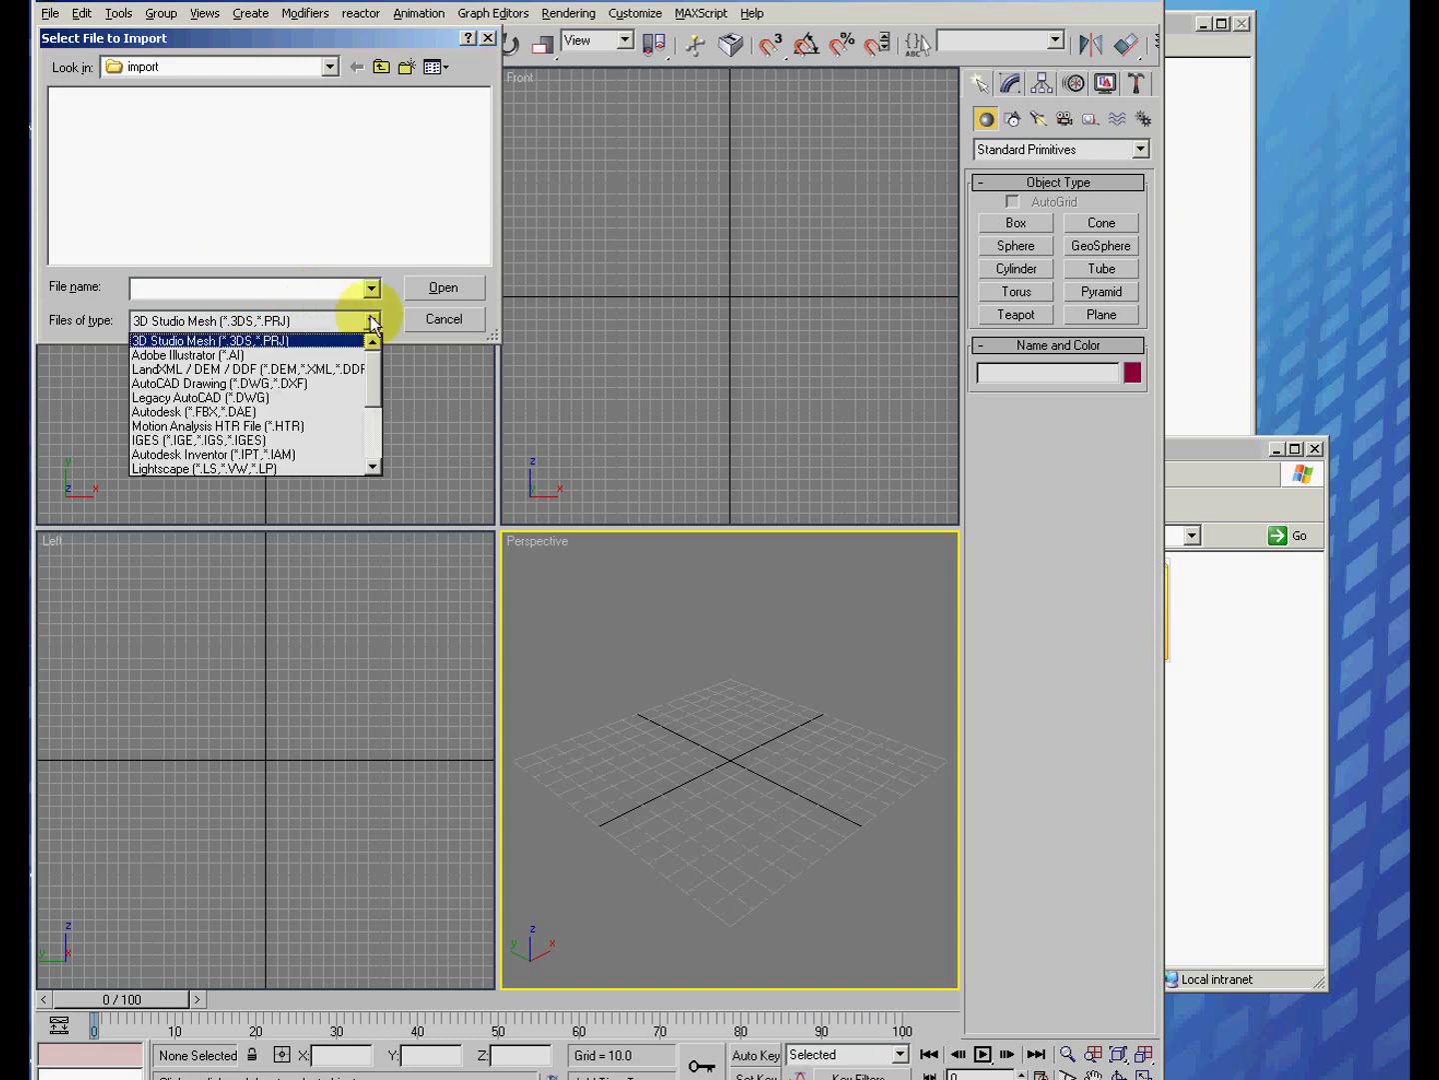
{"action": "left_click", "coordinate": [316, 383]}
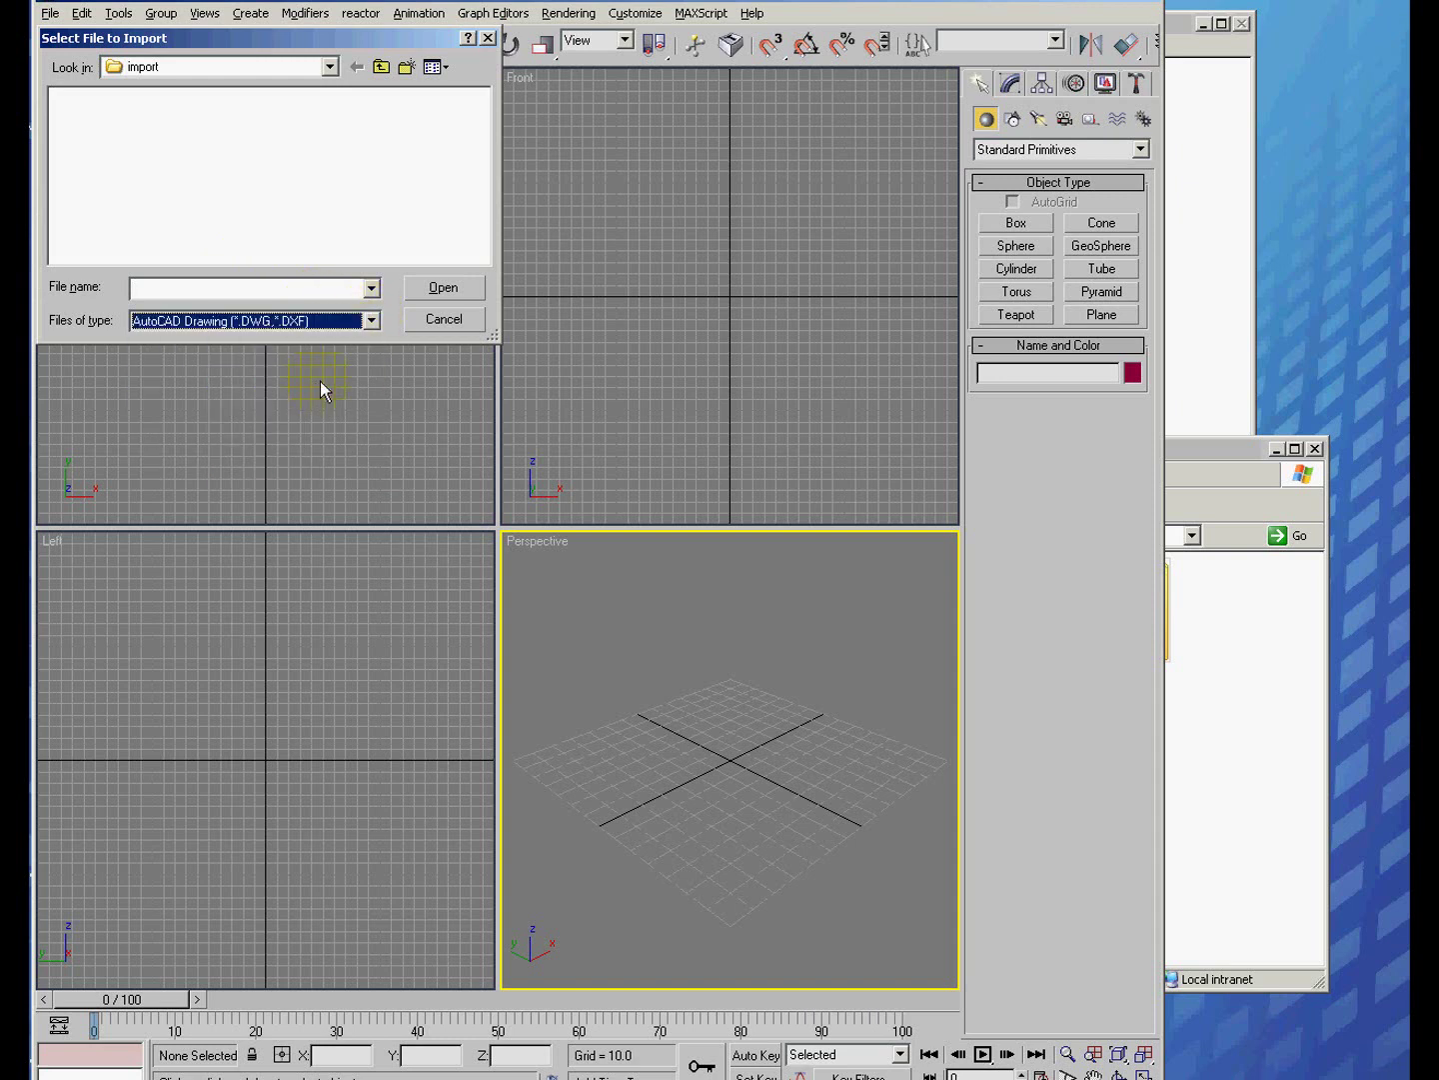
Go to the student's Architectural Desktop folder and open Carrera Complete.dwg for import.
{"action": "left_click", "coordinate": [245, 290]}
{"action": "type", "text": "Students Misc\\Virgil S\\Architectural Desktop"}
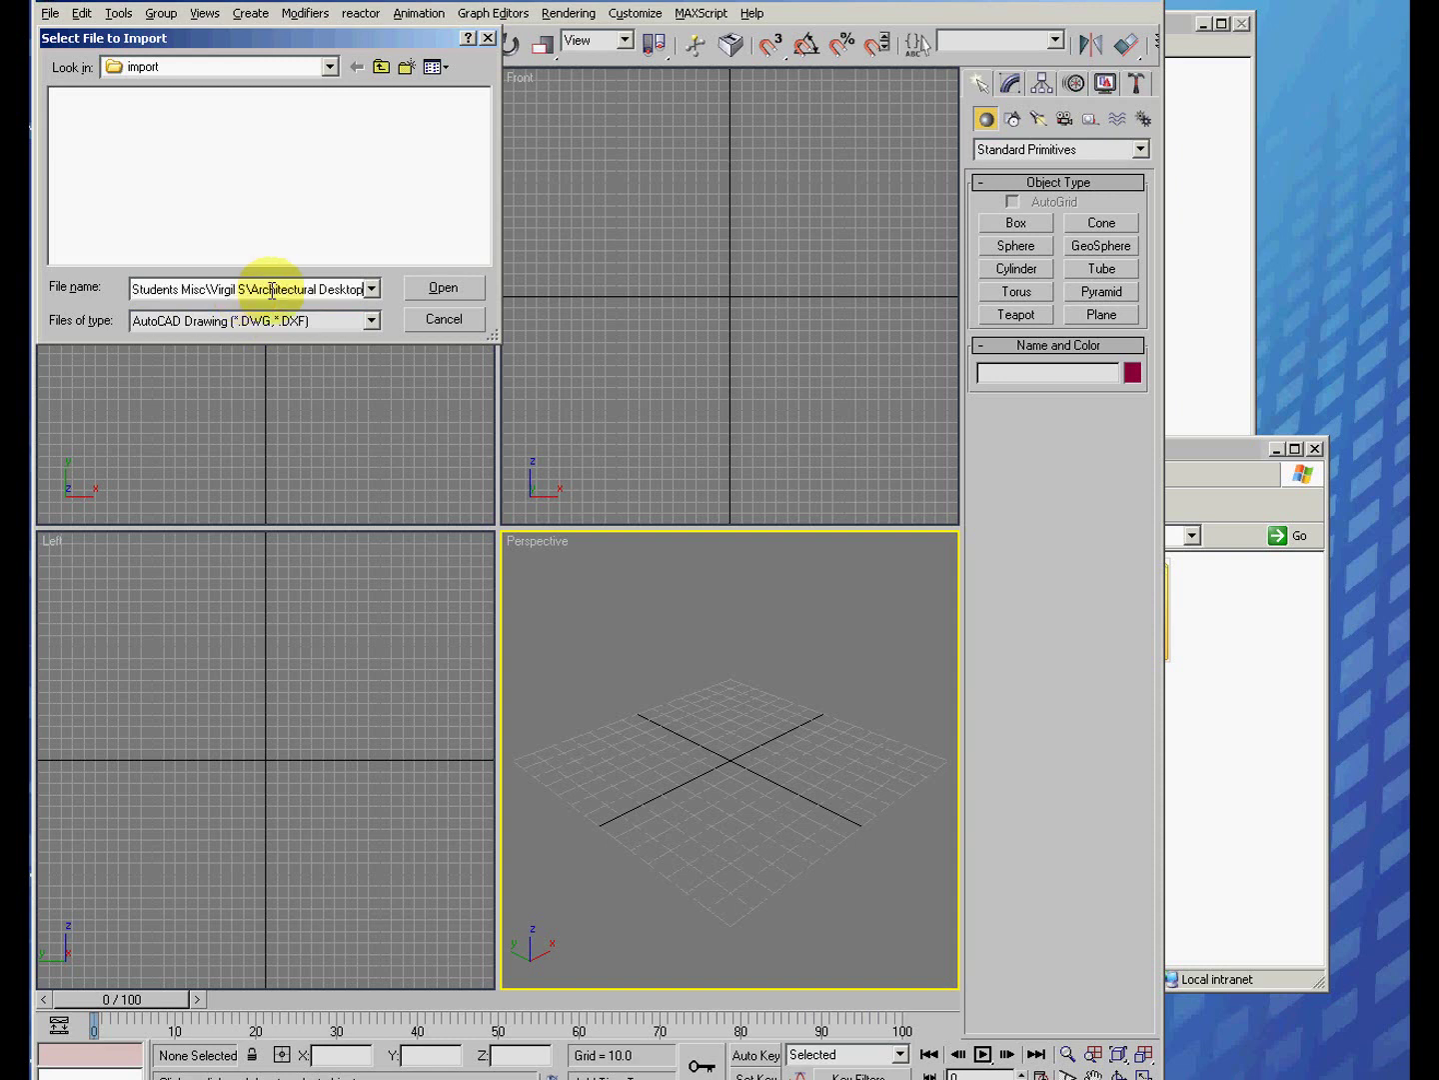
{"action": "left_click", "coordinate": [420, 289]}
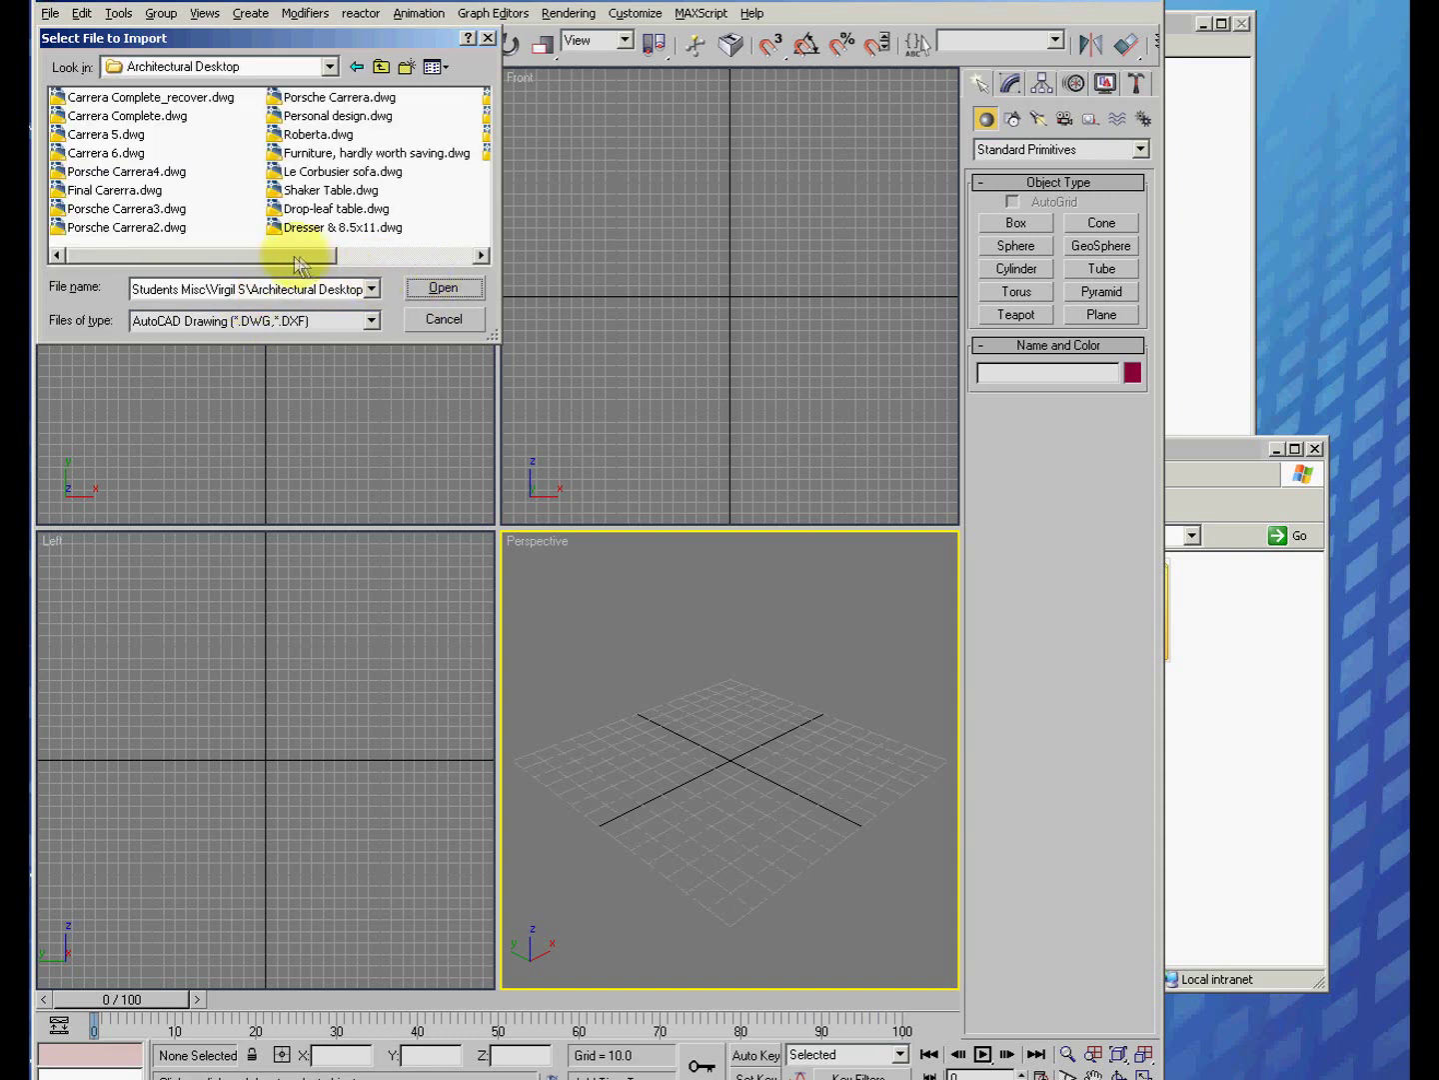
{"action": "left_click", "coordinate": [129, 117]}
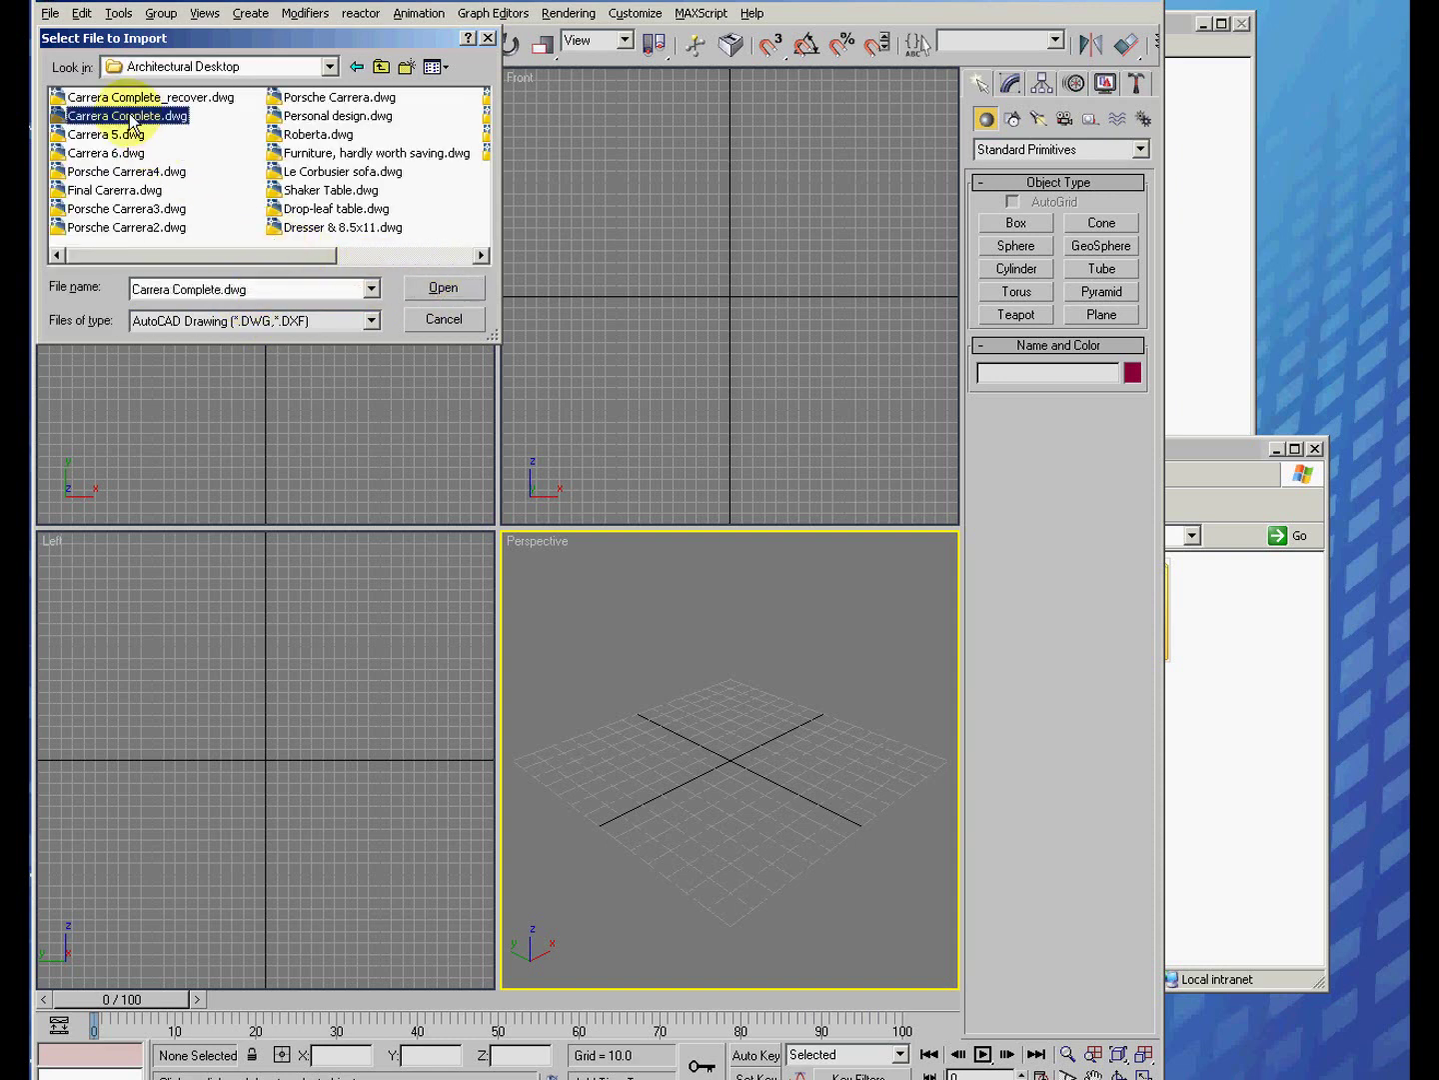
{"action": "left_click", "coordinate": [457, 287]}
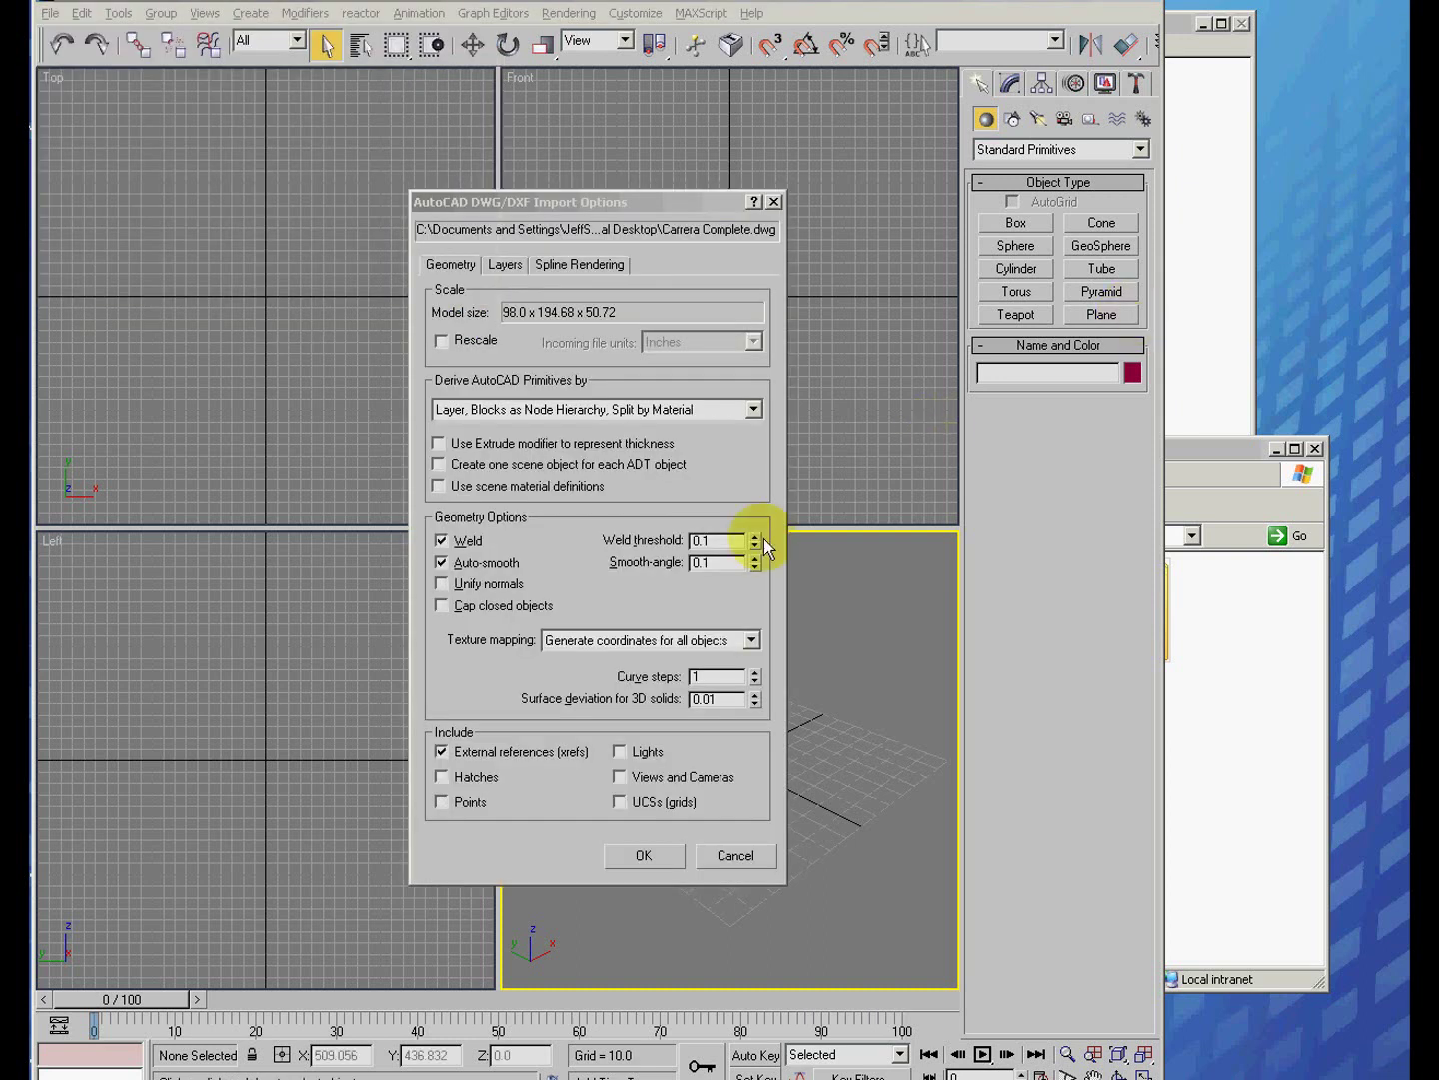
Review the geometry options and layer list, and import the car drawing with all layers included.
{"action": "left_click", "coordinate": [711, 563]}
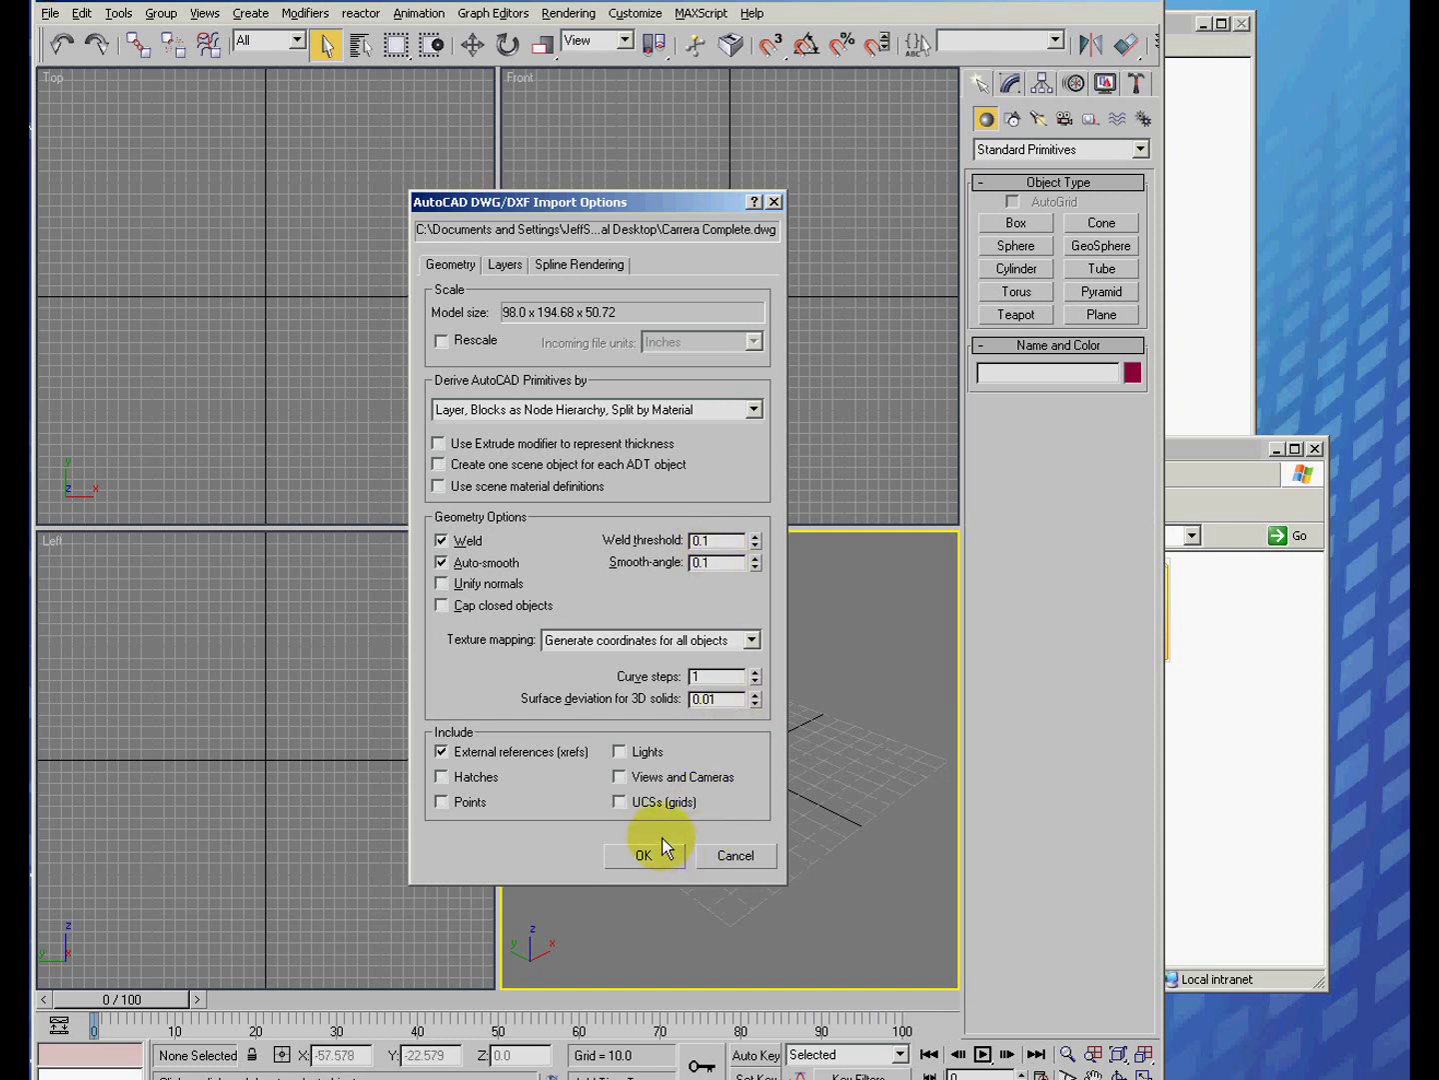
{"action": "left_click", "coordinate": [504, 266]}
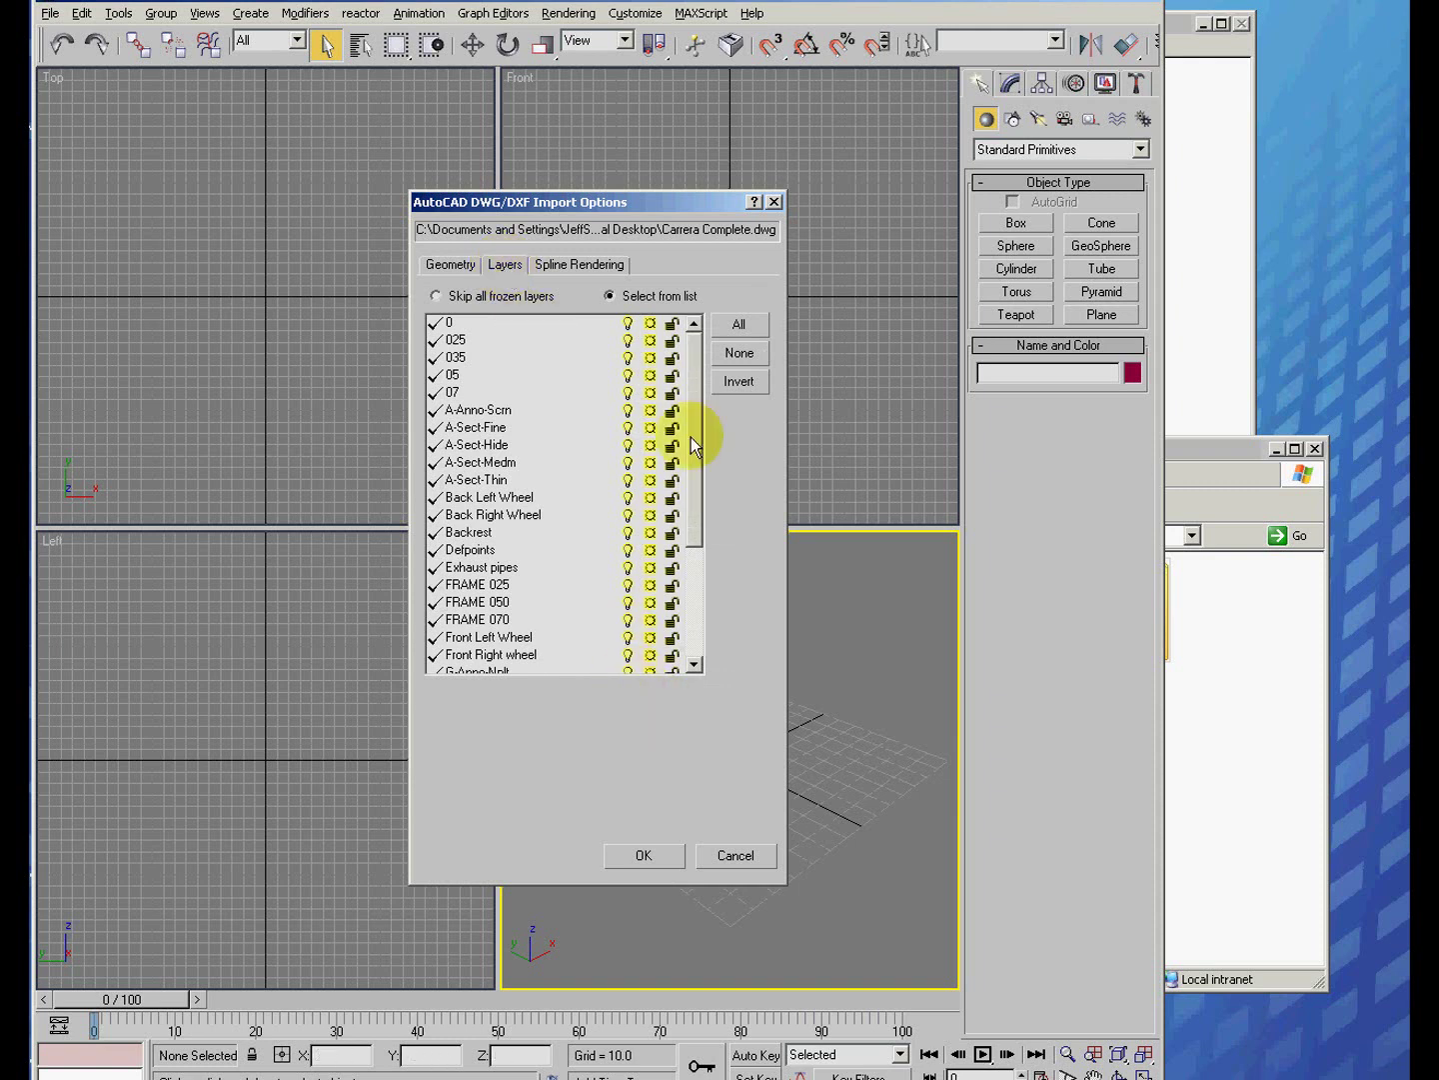
{"action": "left_click_drag", "start_coordinate": [697, 391], "coordinate": [697, 717]}
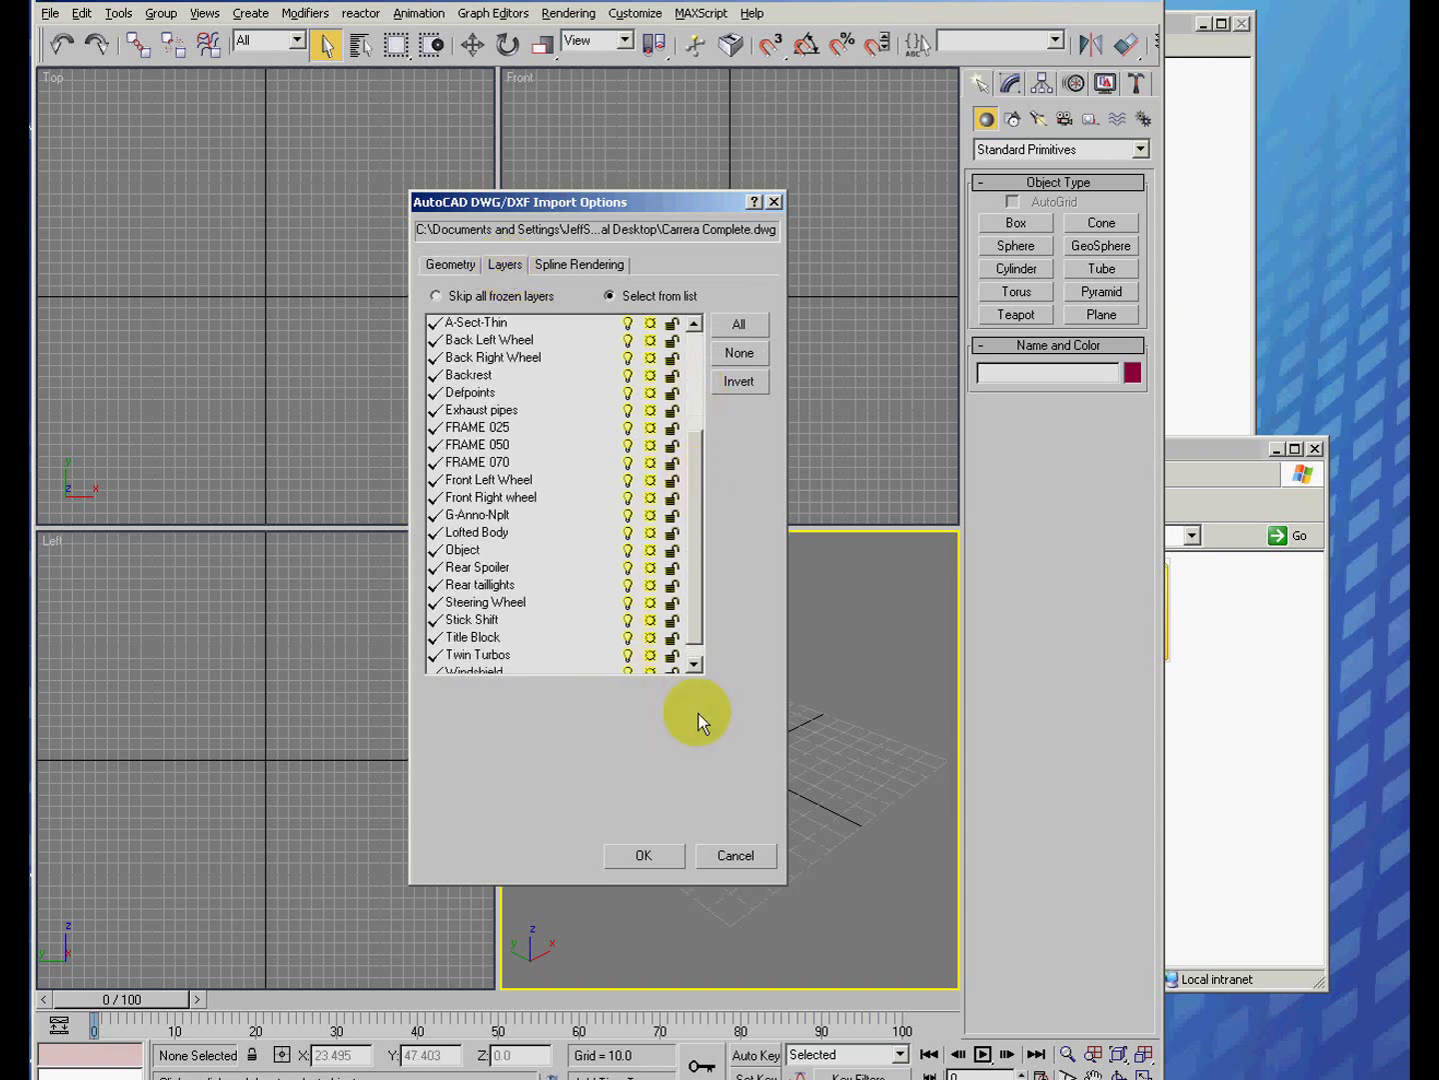
{"action": "left_click", "coordinate": [647, 856]}
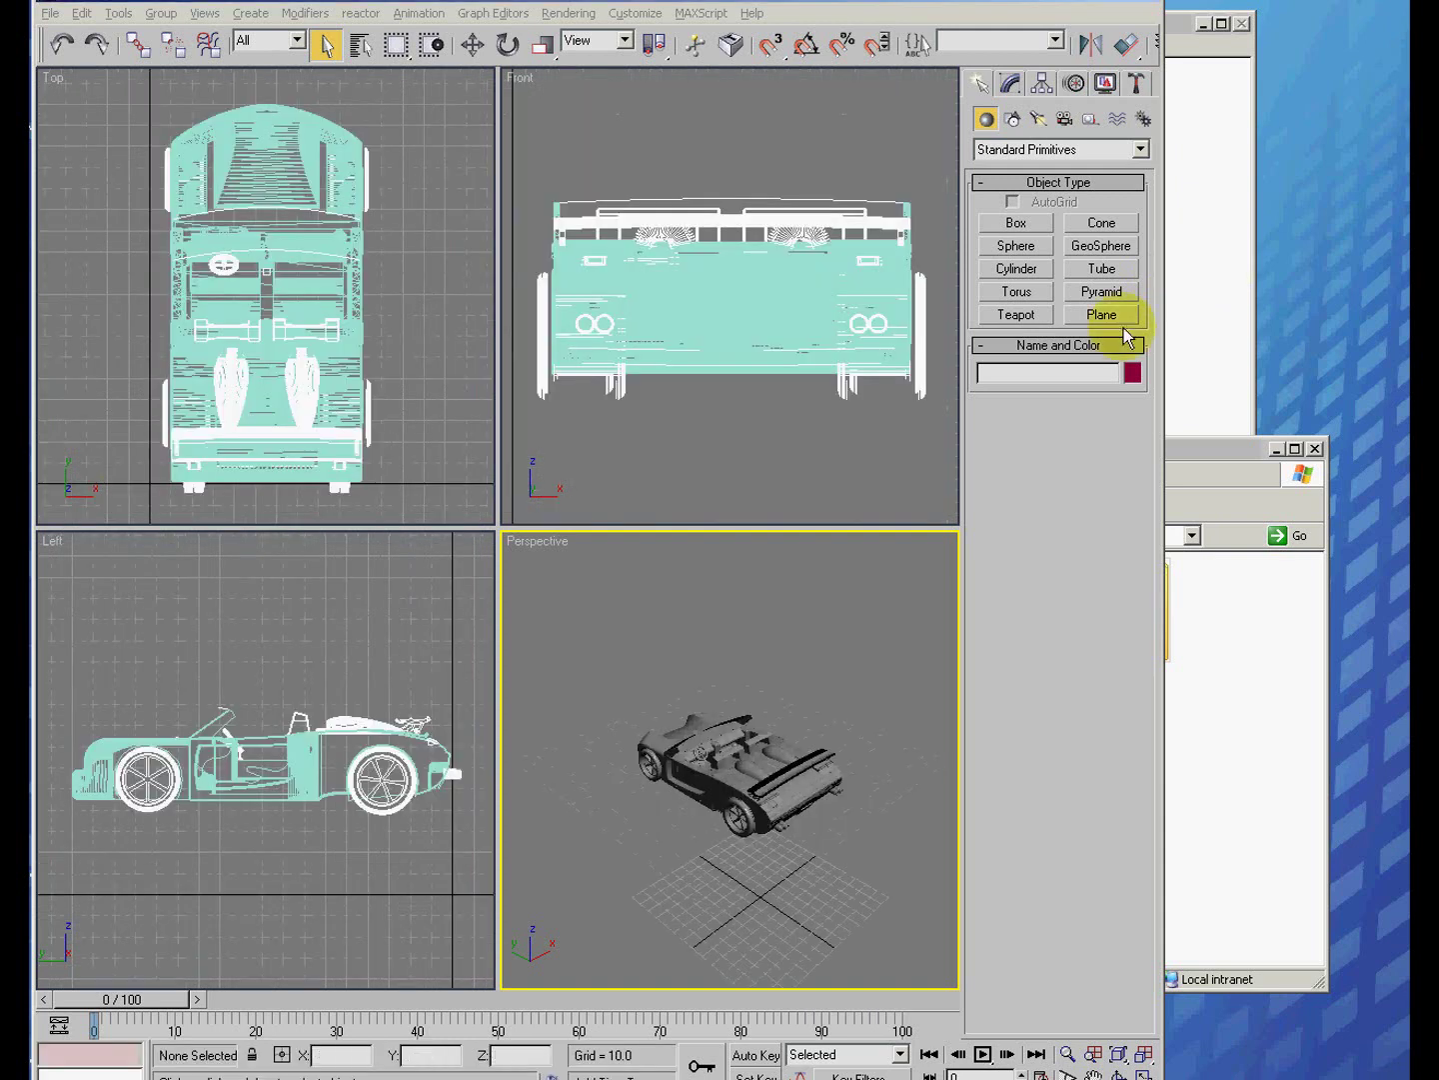
Enlarge the program window, maximize the Perspective viewport and orbit it to show the car from the front side.
{"action": "left_click_drag", "start_coordinate": [1336, 322], "coordinate": [1409, 323]}
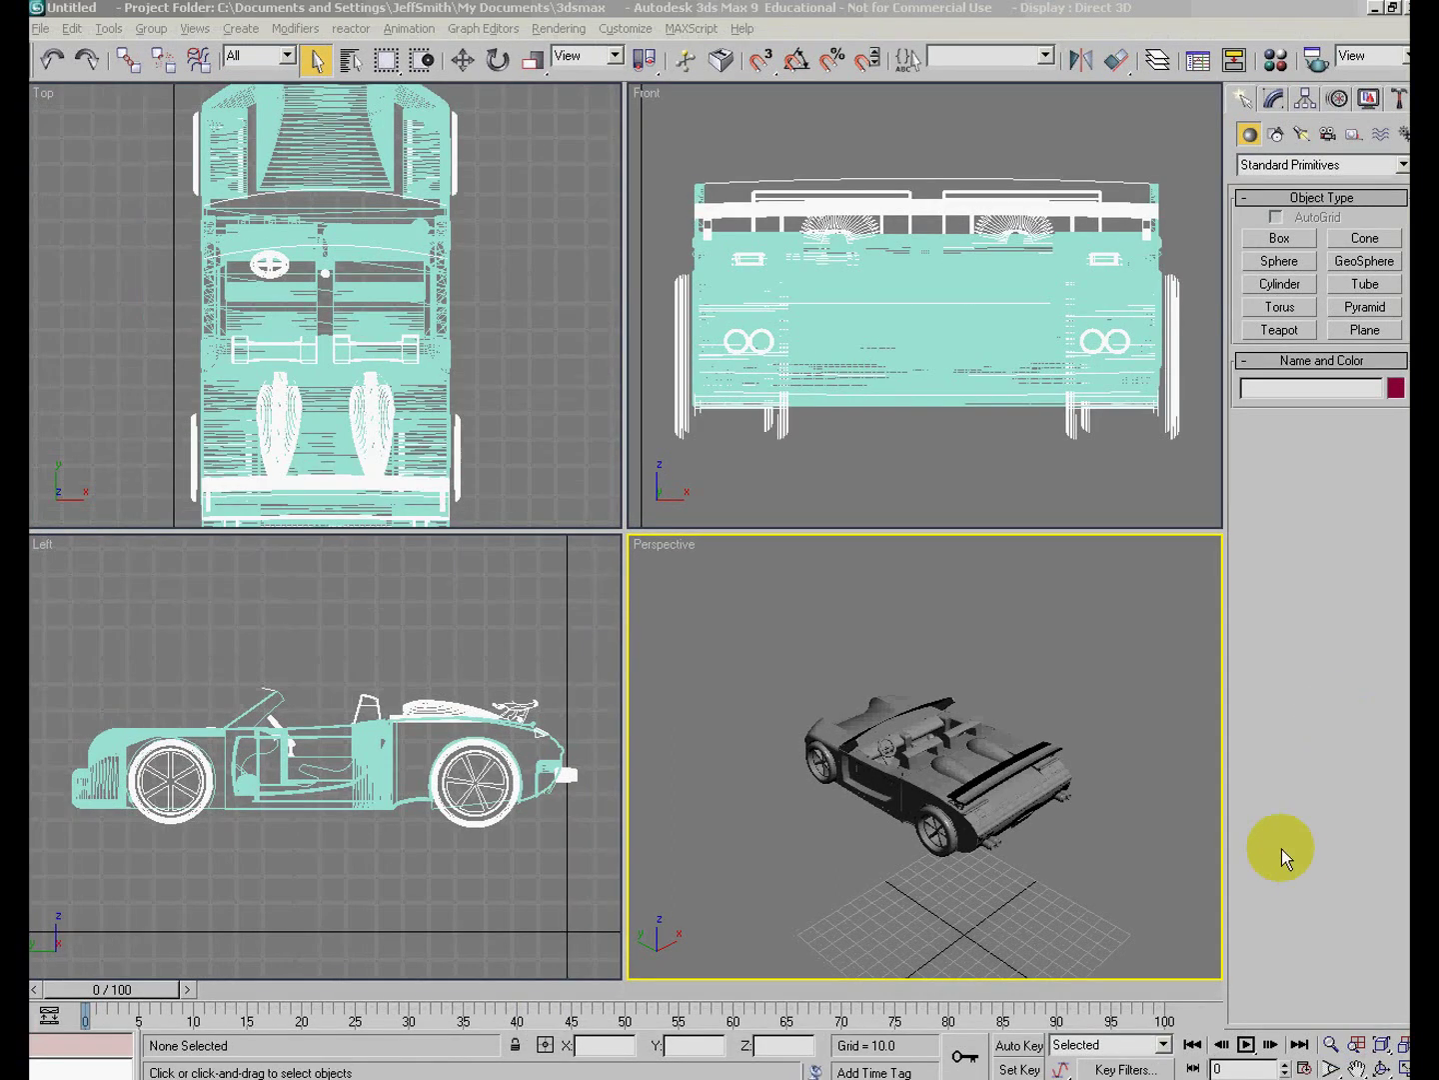
{"action": "left_click", "coordinate": [1404, 1067]}
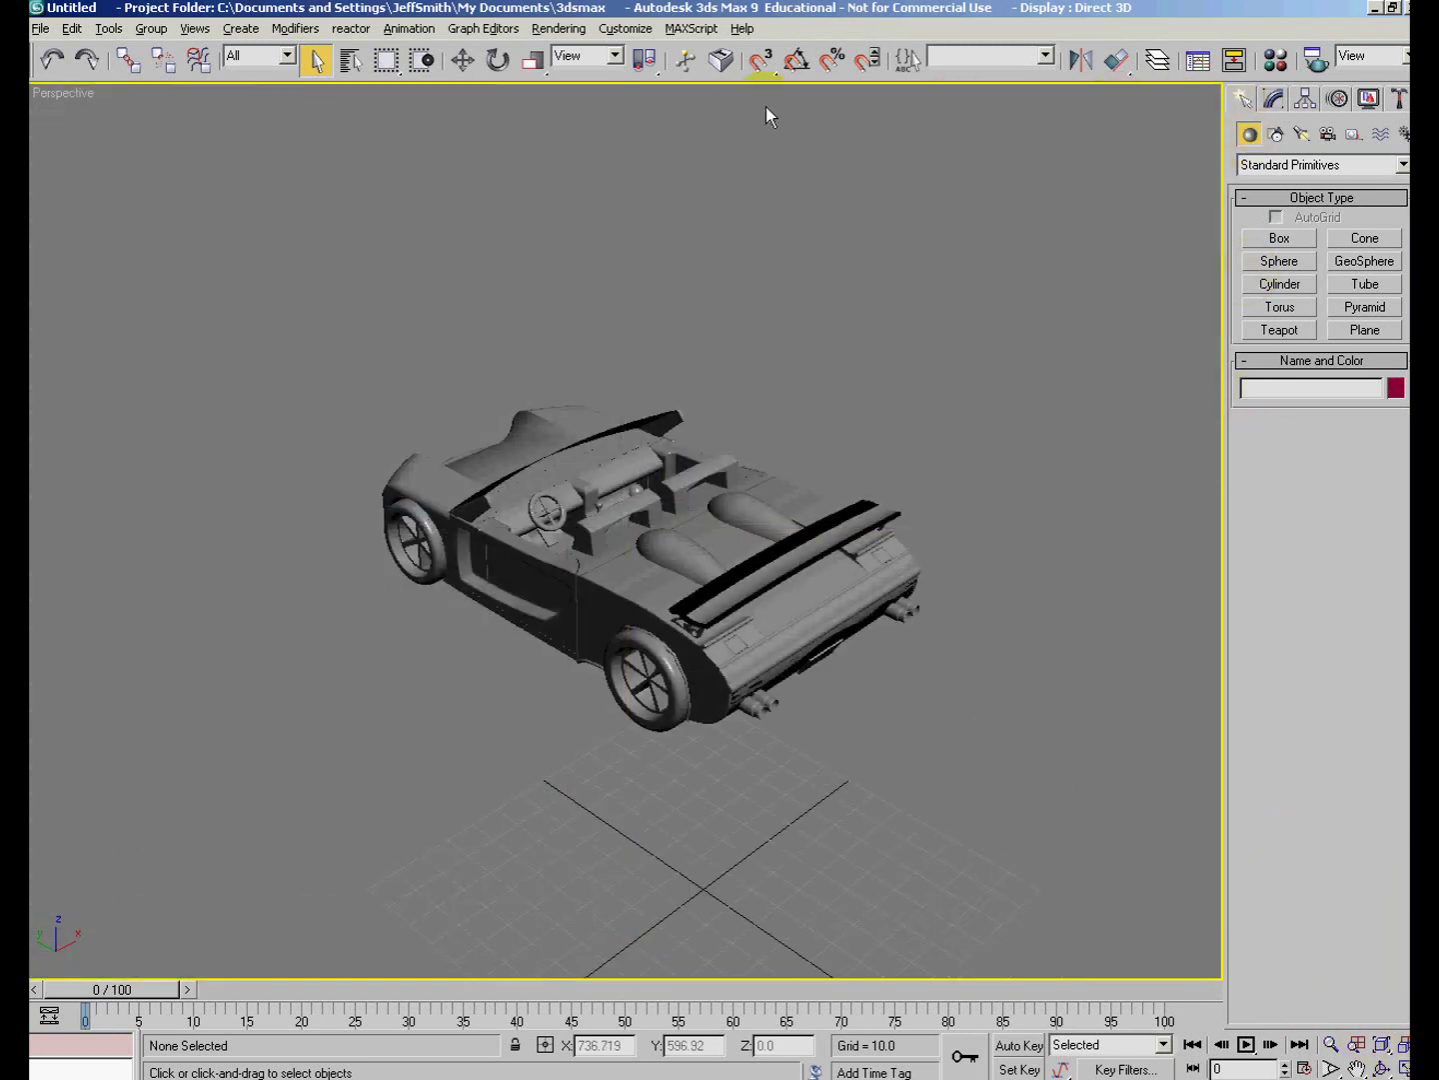
{"action": "left_click", "coordinate": [1383, 1068]}
{"action": "left_click_drag", "start_coordinate": [599, 591], "coordinate": [793, 542]}
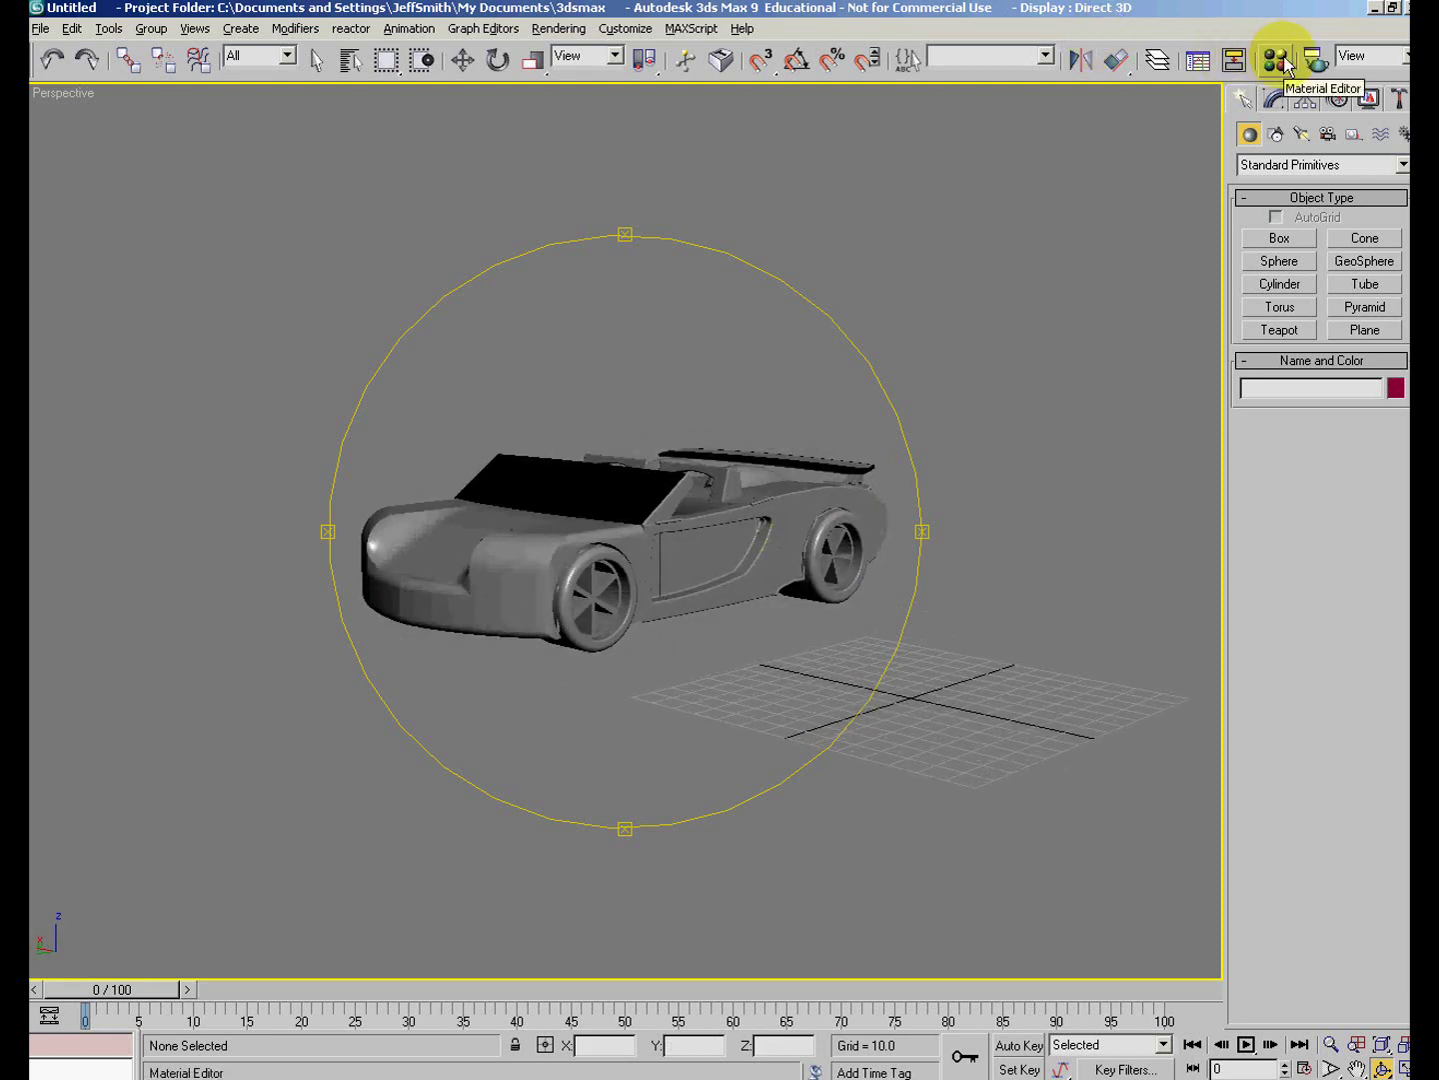
Select both Layer:Windshield objects by name.
{"action": "left_click", "coordinate": [350, 59]}
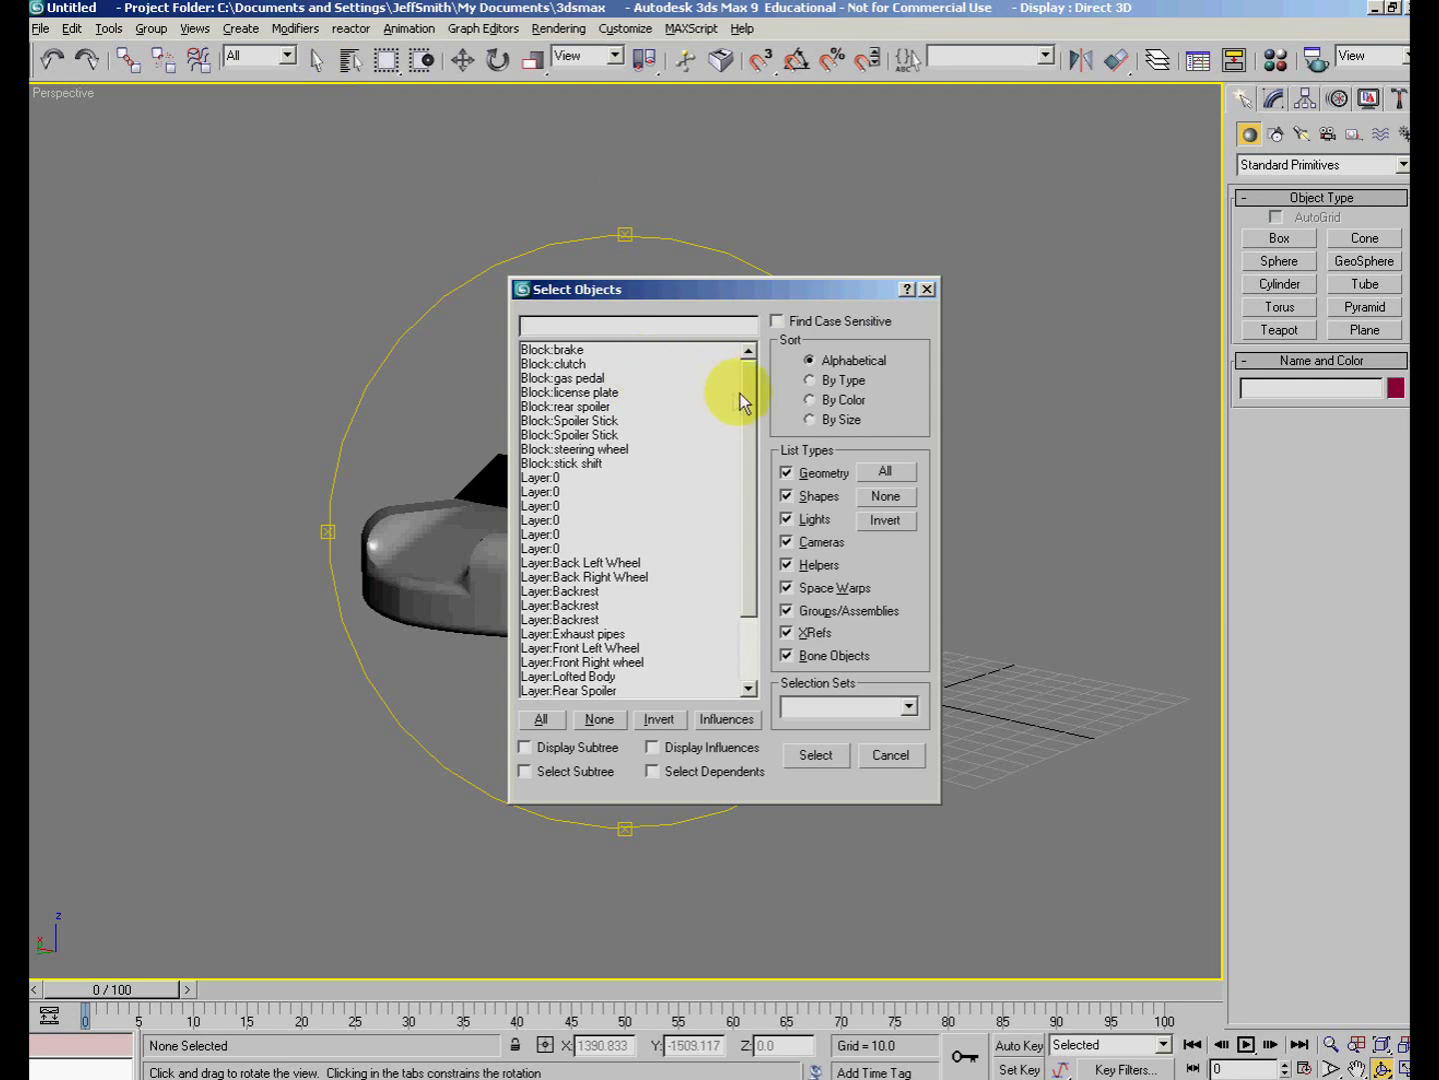
{"action": "left_click_drag", "start_coordinate": [754, 386], "coordinate": [754, 454]}
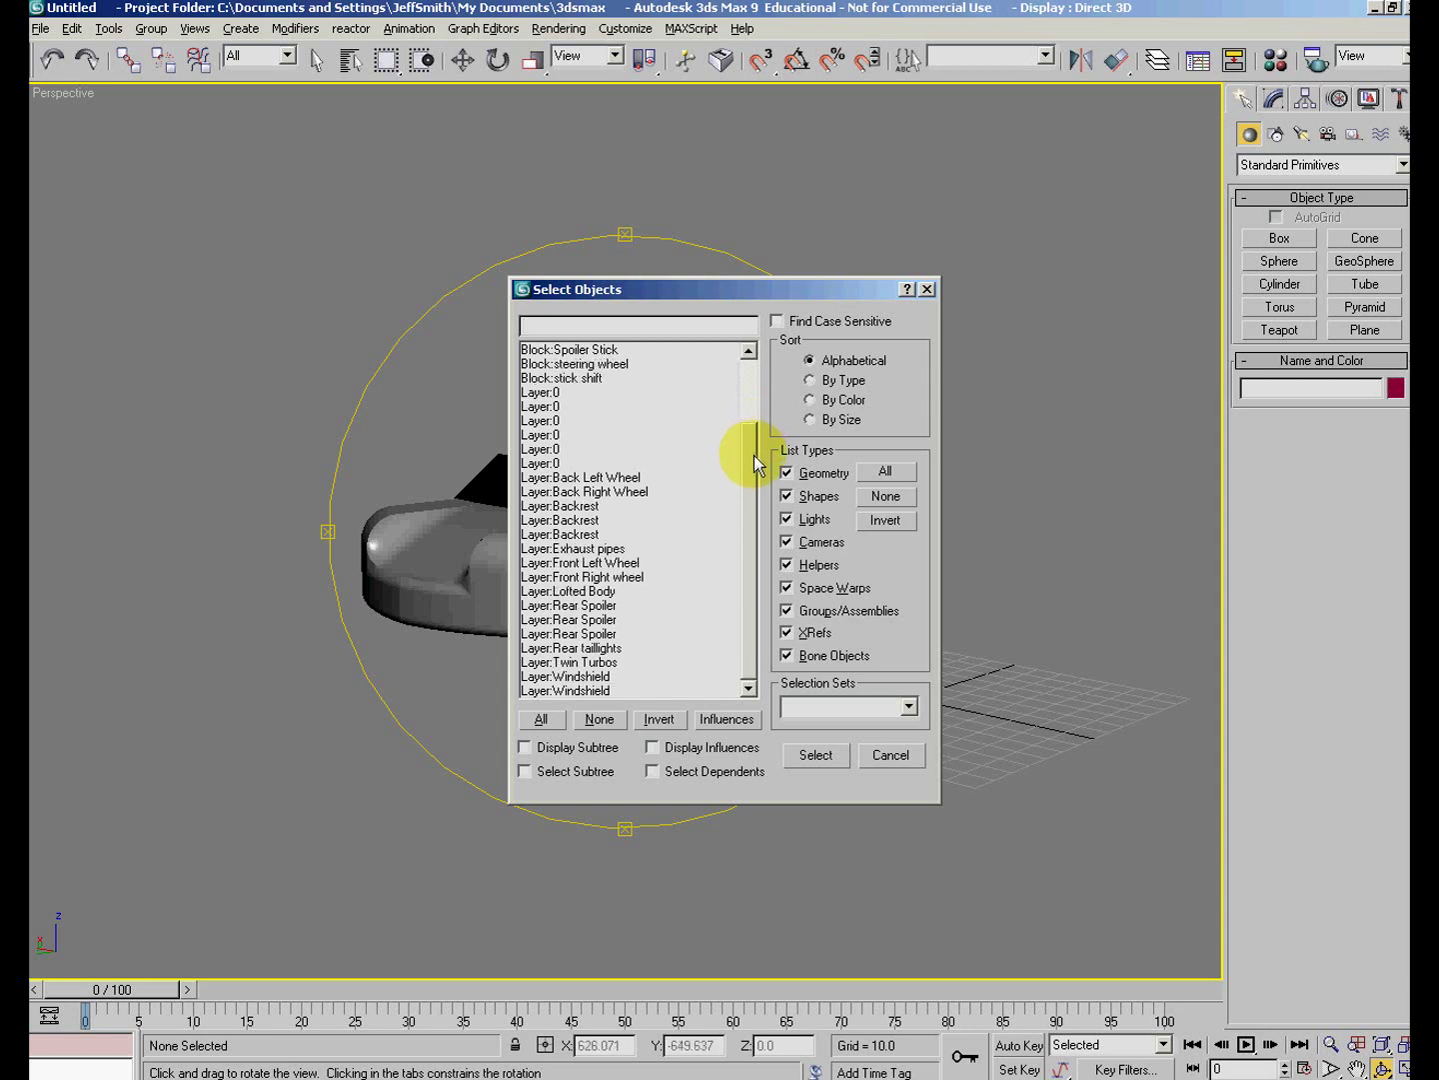
{"action": "left_click", "coordinate": [548, 678]}
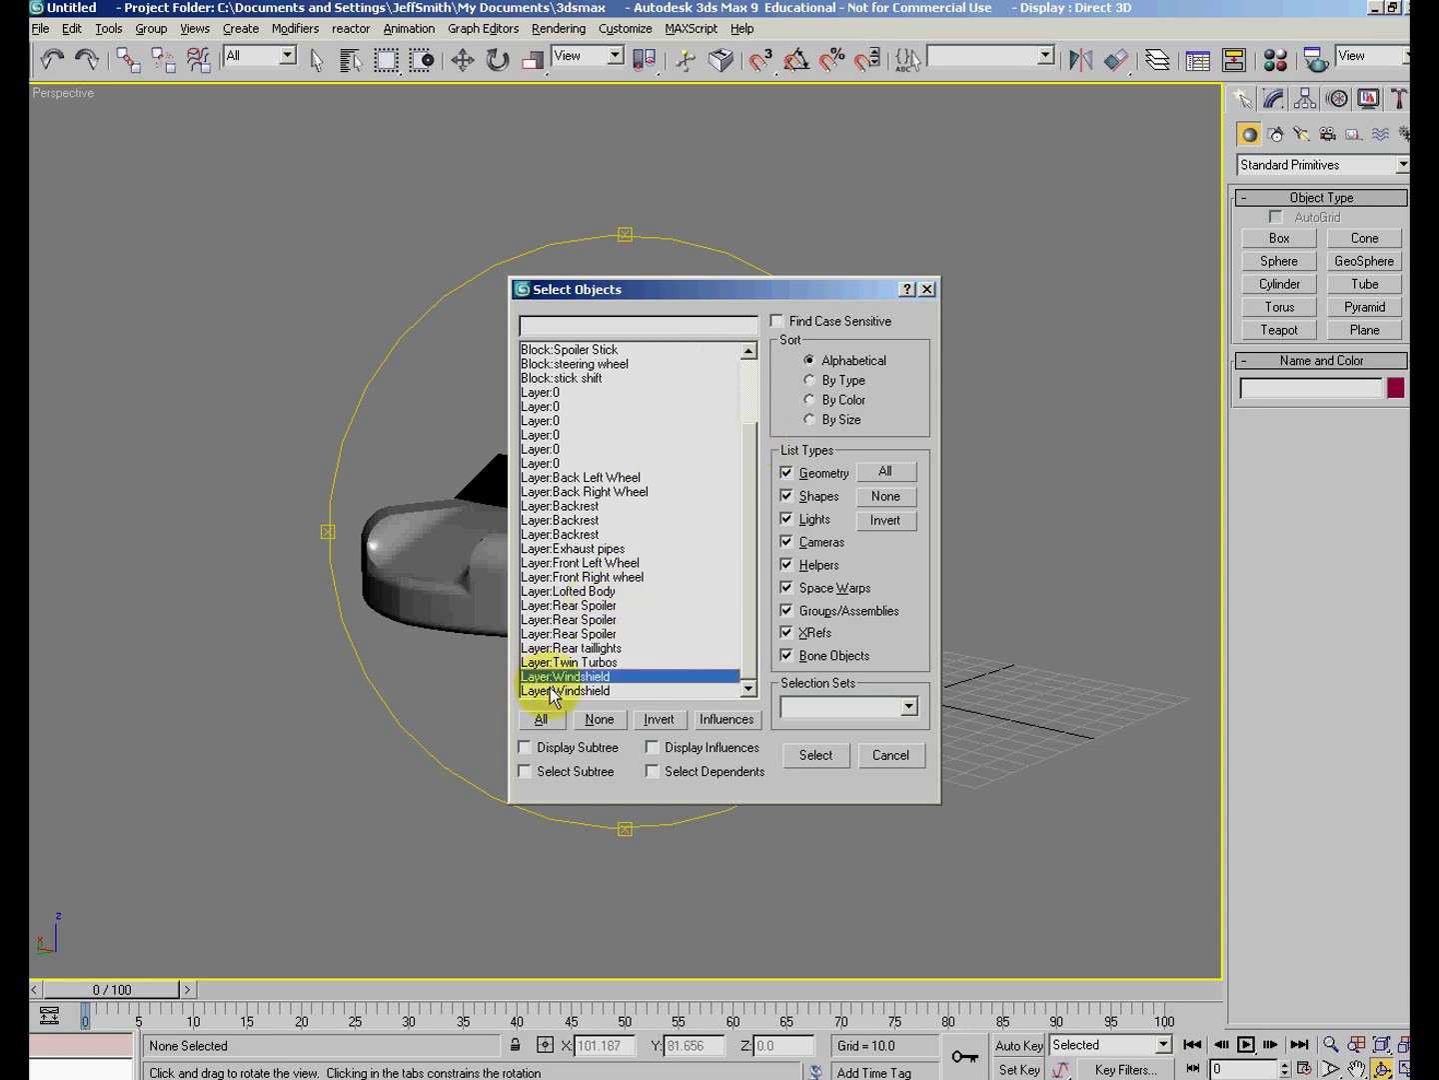
{"action": "left_click", "coordinate": [553, 689], "text": "ctrl"}
{"action": "left_click", "coordinate": [814, 756]}
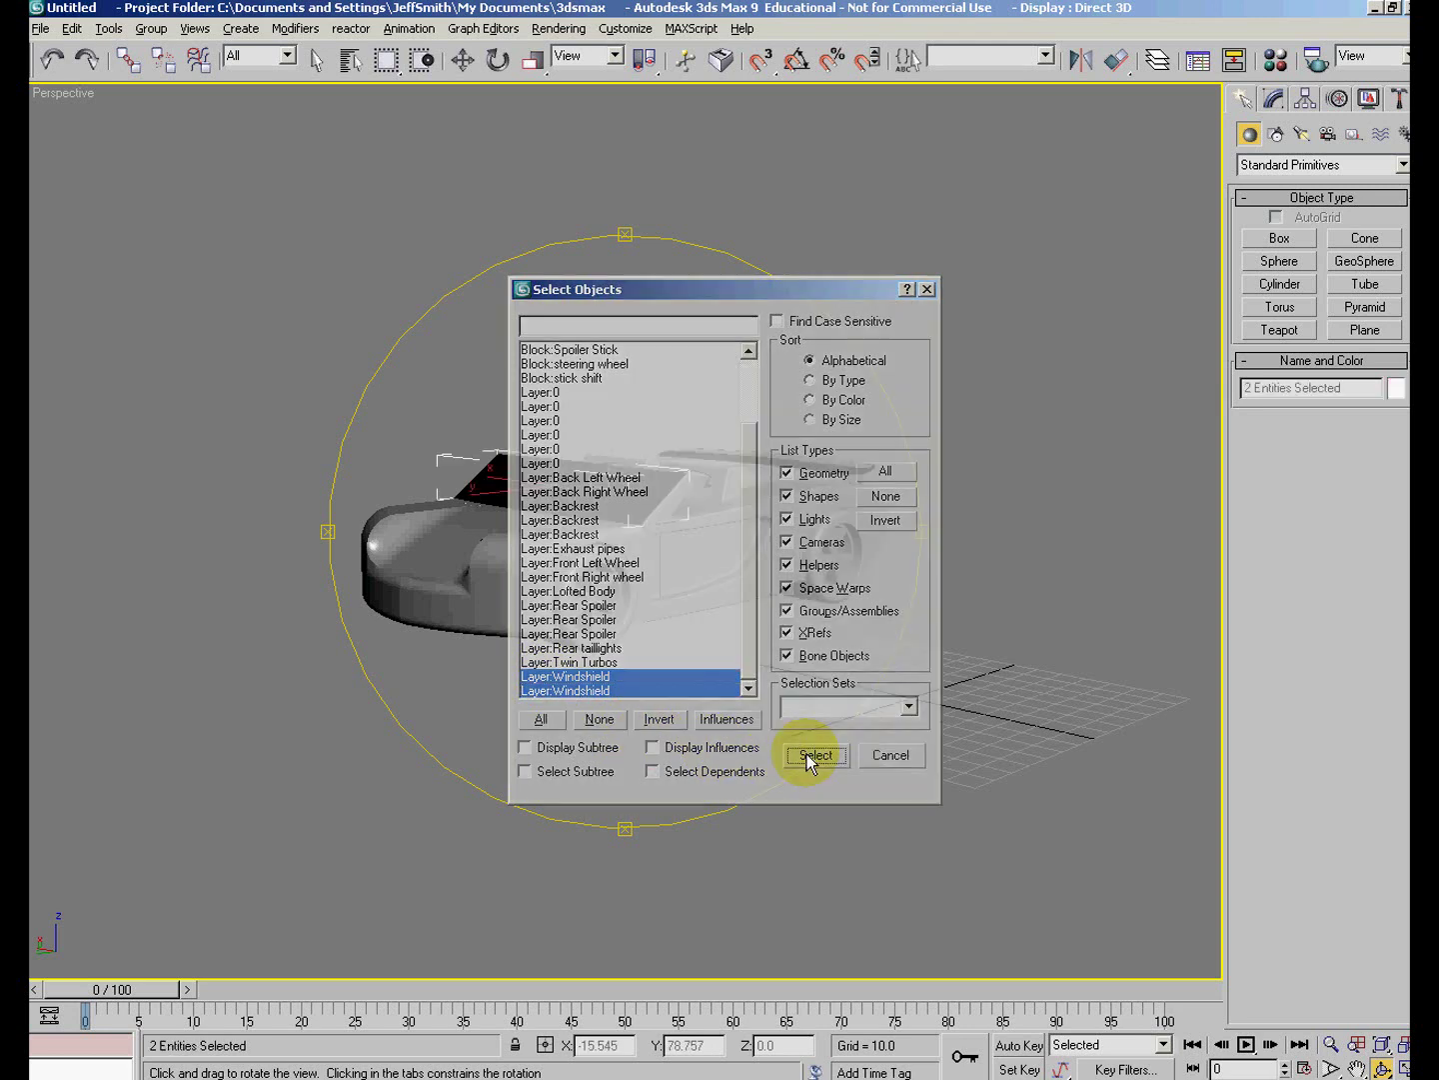
Open the Material Editor, activate the first sample slot and start getting a material for it.
{"action": "left_click", "coordinate": [1279, 62]}
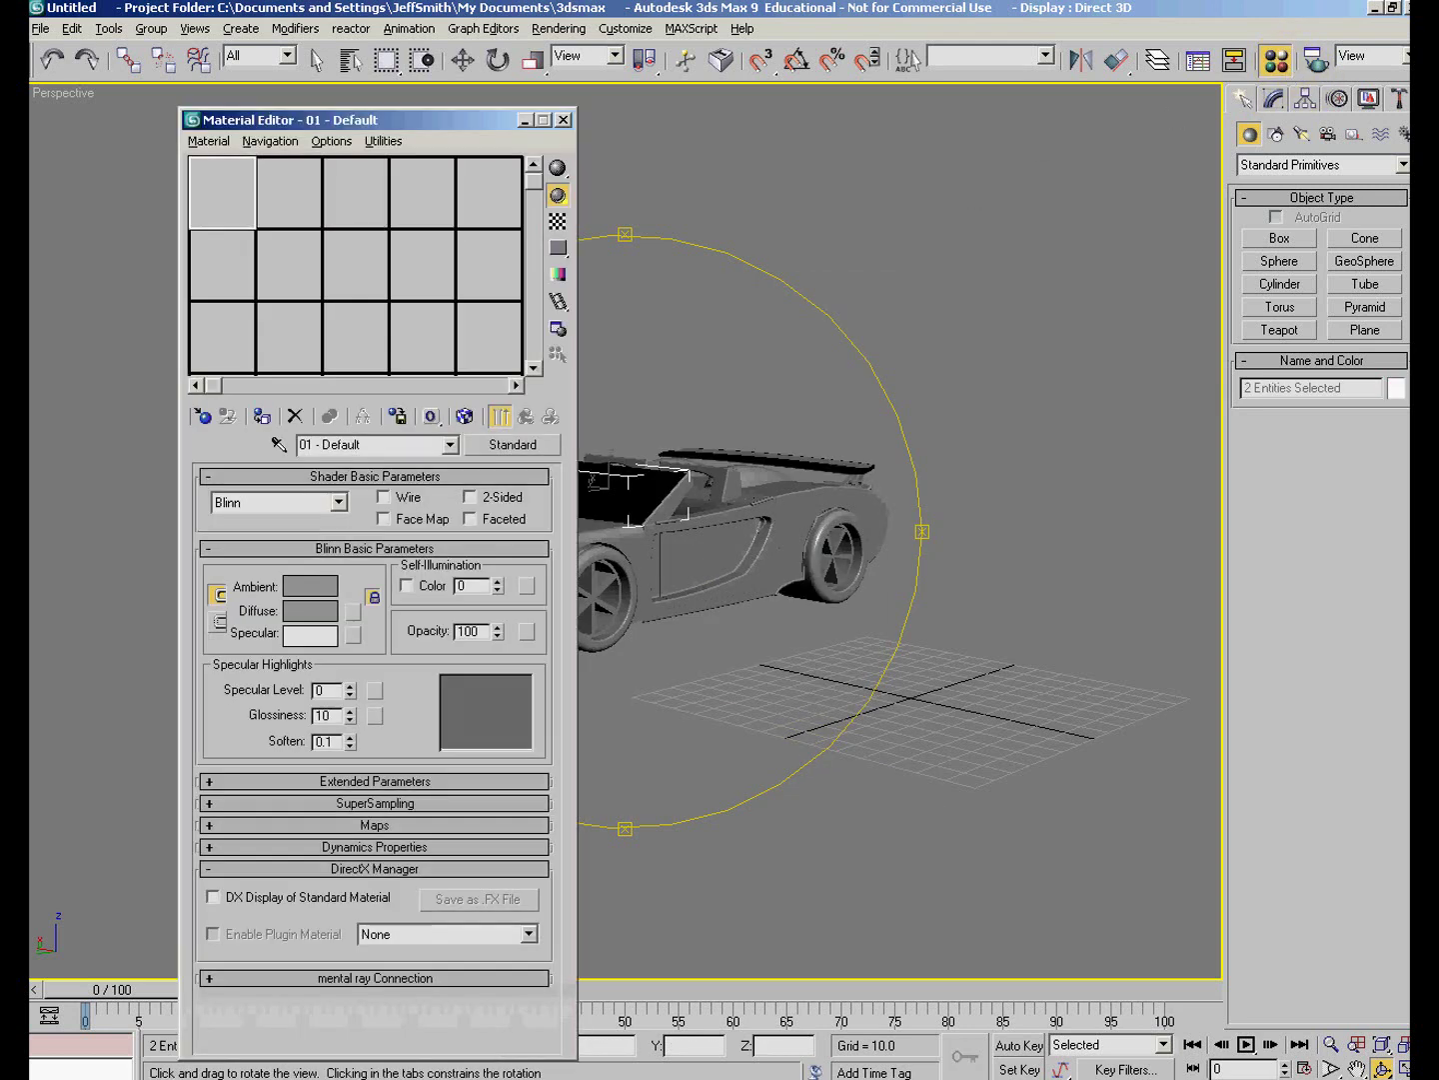
{"action": "left_click", "coordinate": [211, 202]}
{"action": "left_click", "coordinate": [208, 422]}
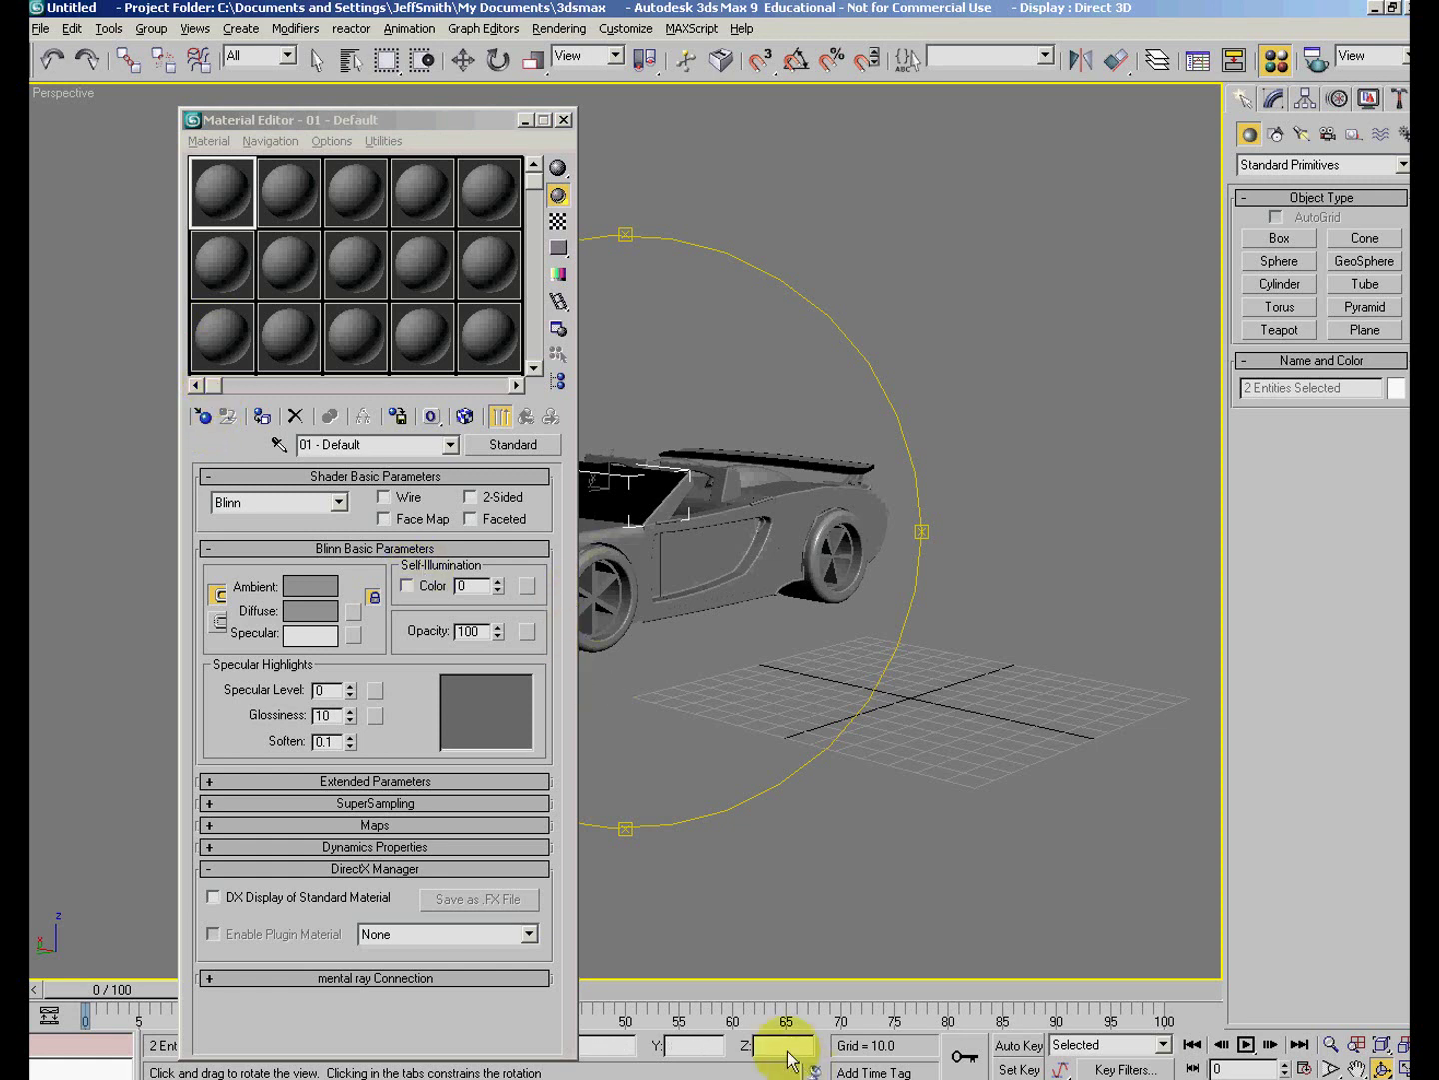
Switch to Windows Explorer, copy the address of the shared CAD Level I\Lessons folder and return to 3ds Max.
{"action": "left_click", "coordinate": [685, 1075]}
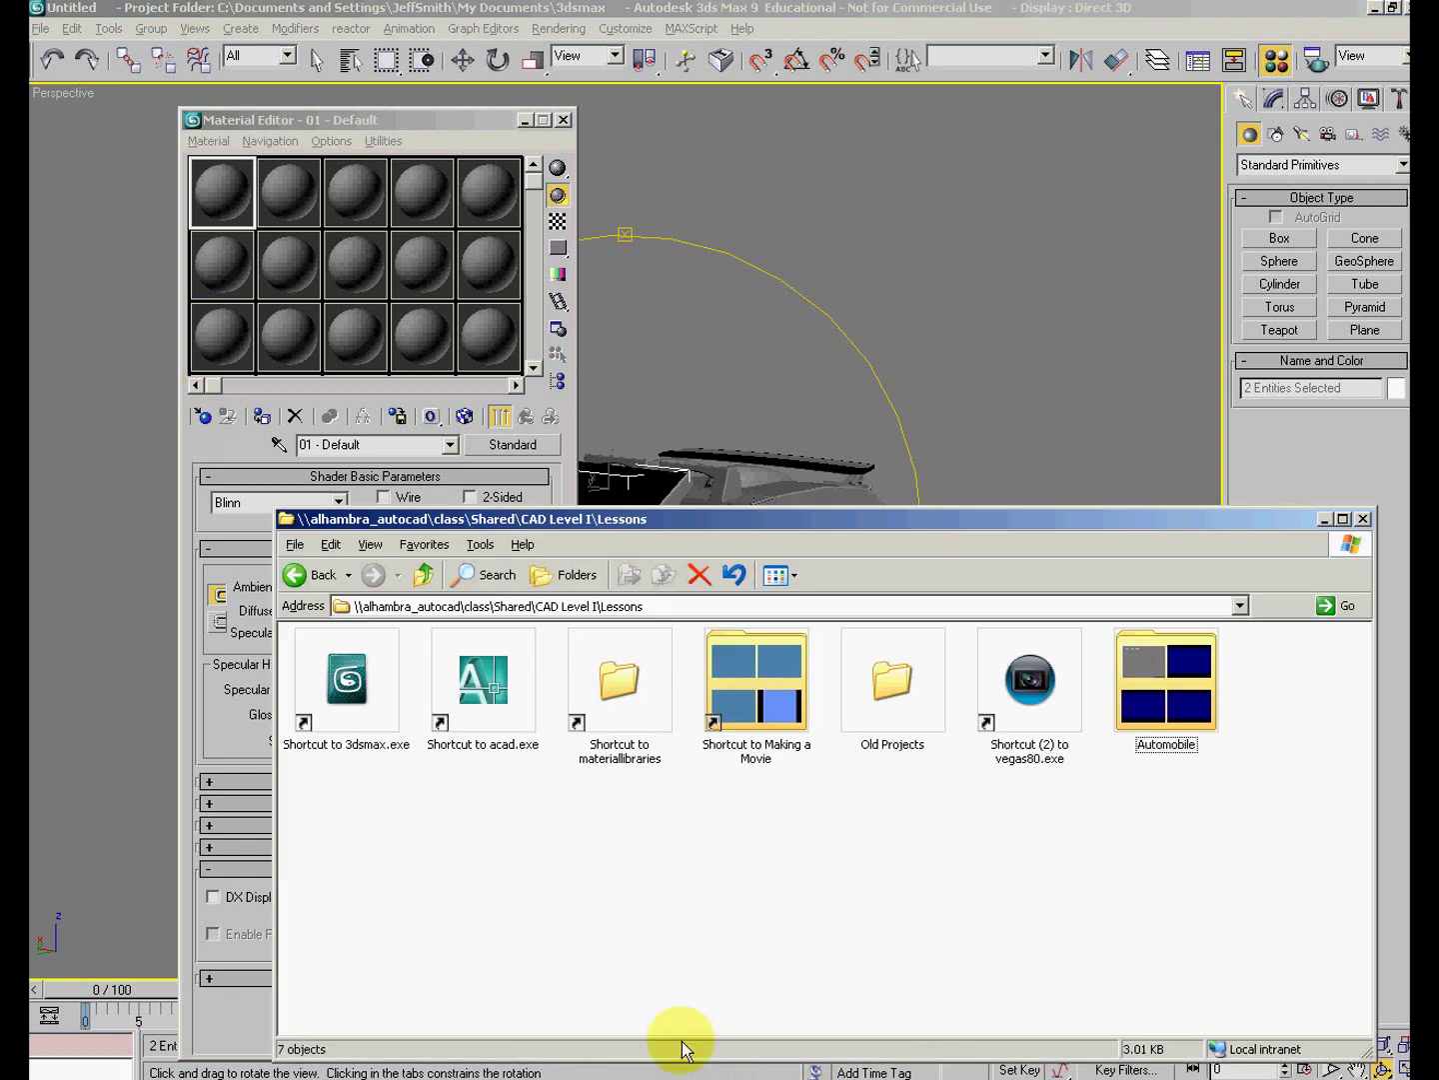
{"action": "left_click", "coordinate": [647, 605]}
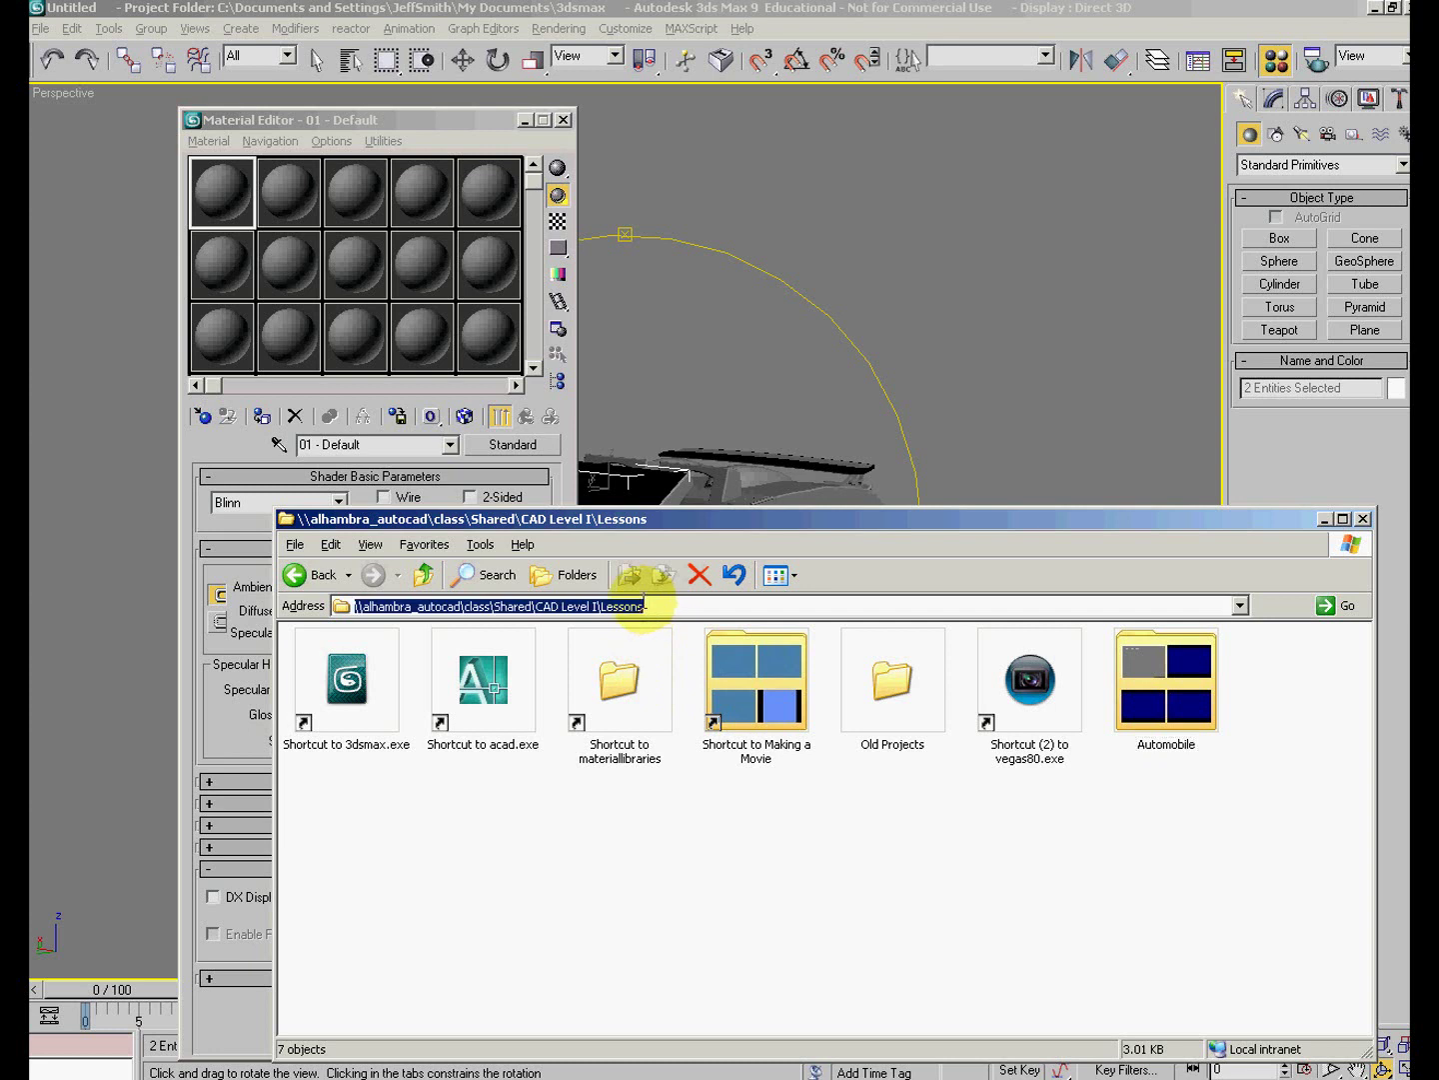
{"action": "left_click", "coordinate": [225, 440]}
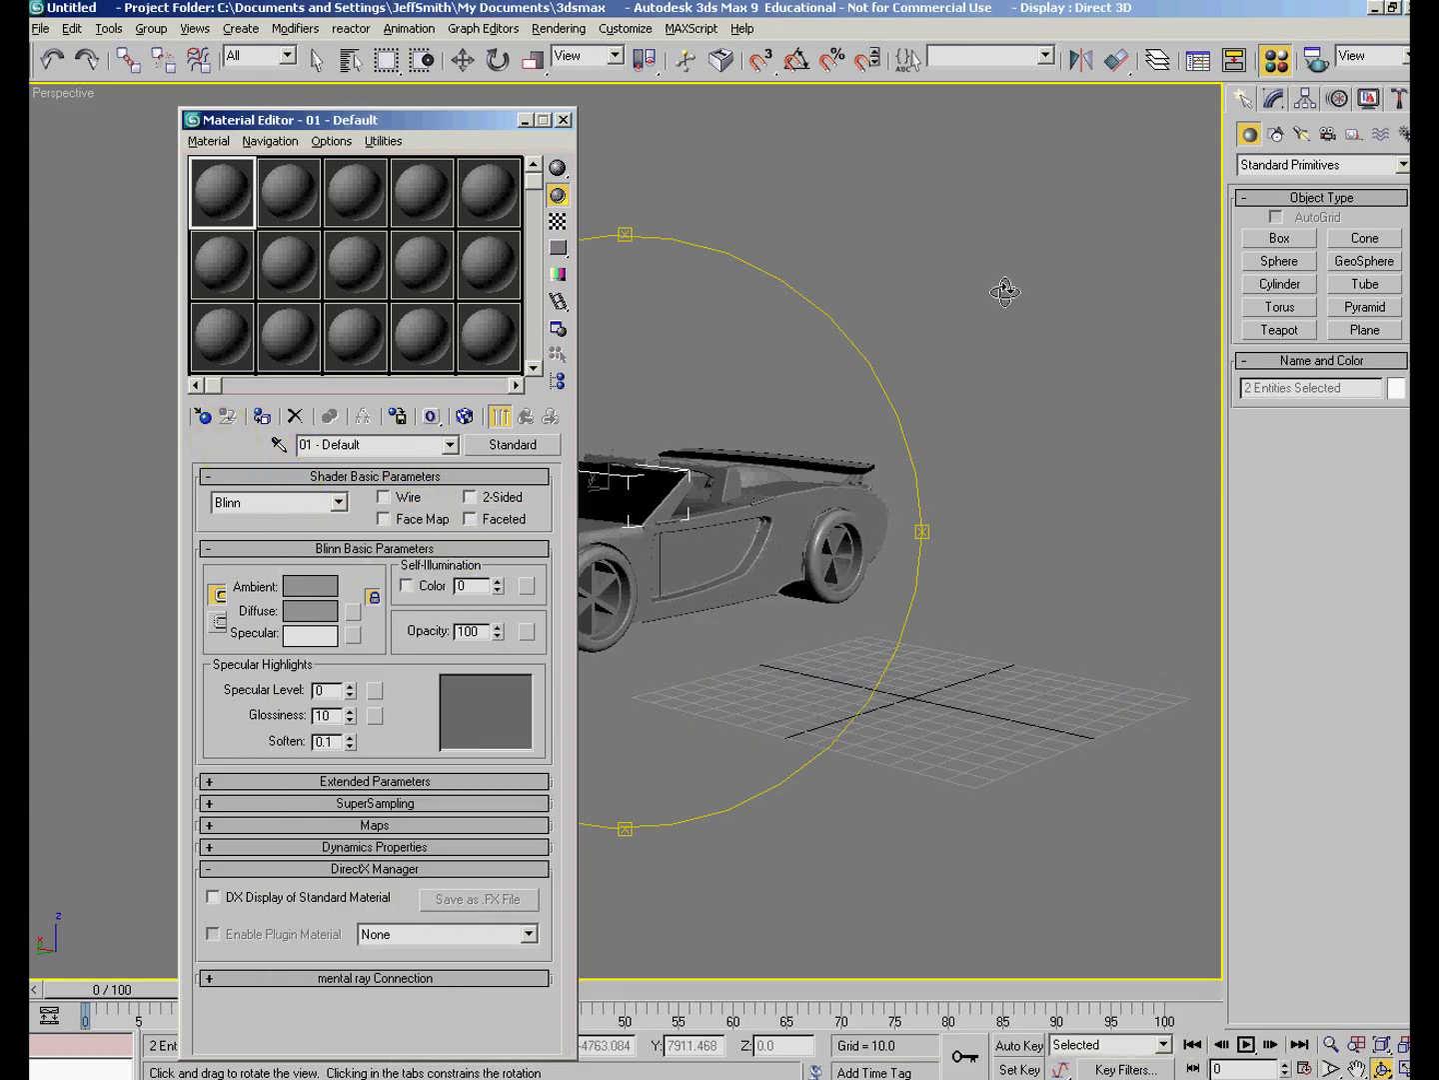
Browse from the material library in the Material/Map Browser, go to the copied Lessons path for opening a library, and enter Shortcut to materiallibraries.
{"action": "left_click", "coordinate": [685, 1076]}
{"action": "left_click_drag", "start_coordinate": [869, 148], "coordinate": [869, 147]}
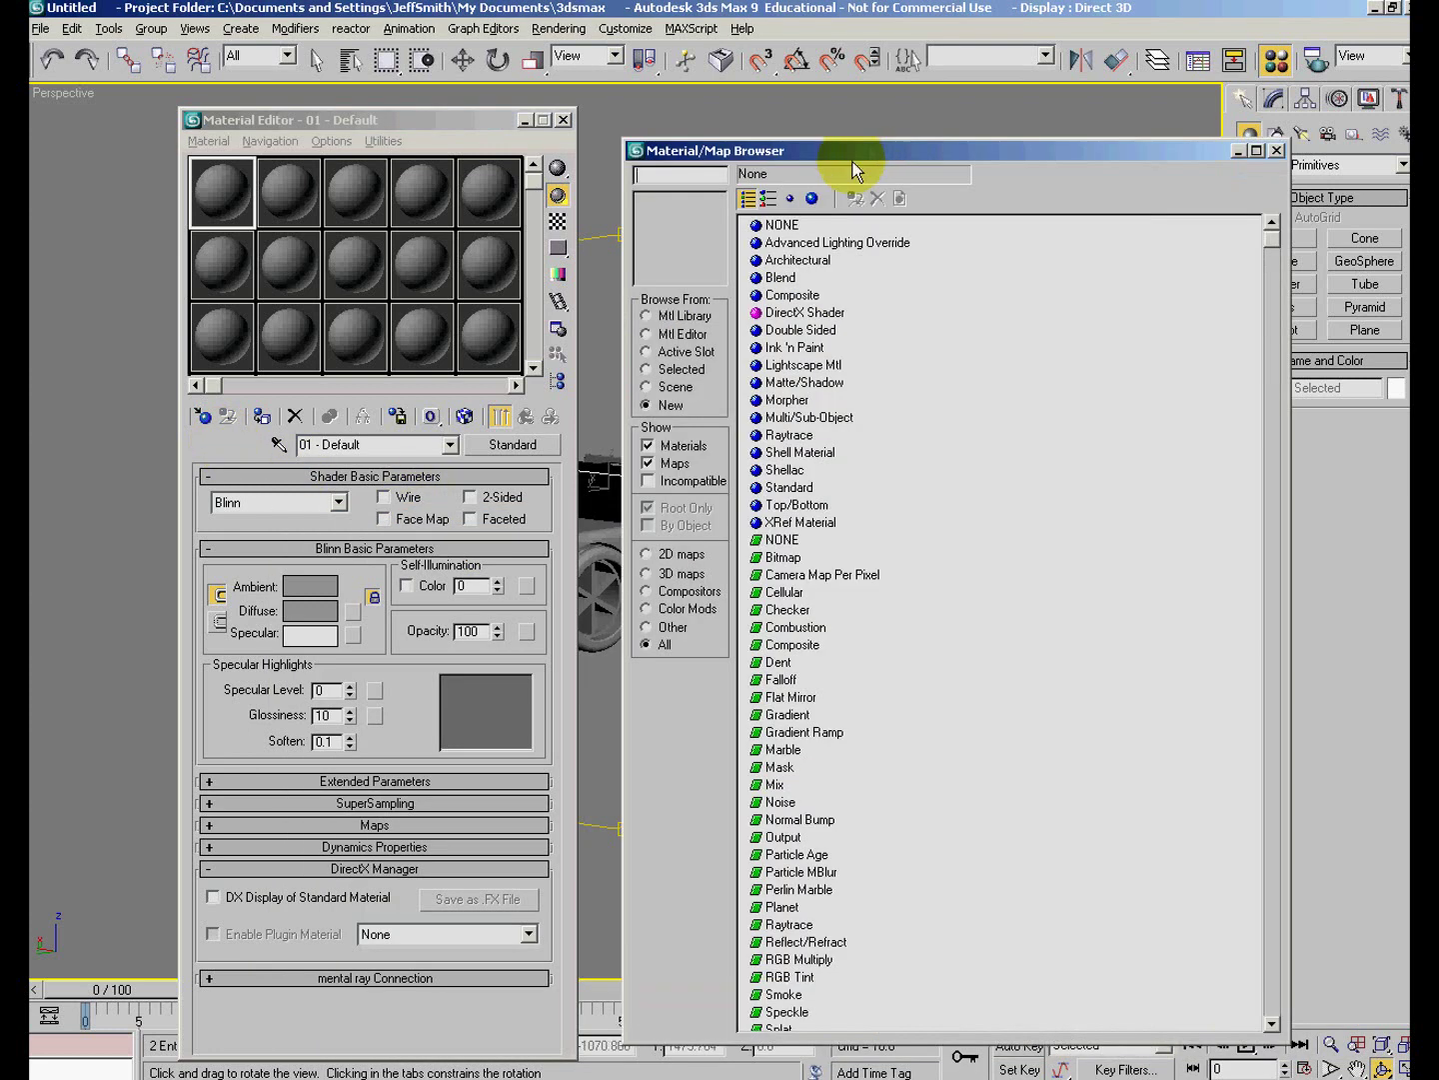
{"action": "left_click", "coordinate": [645, 316]}
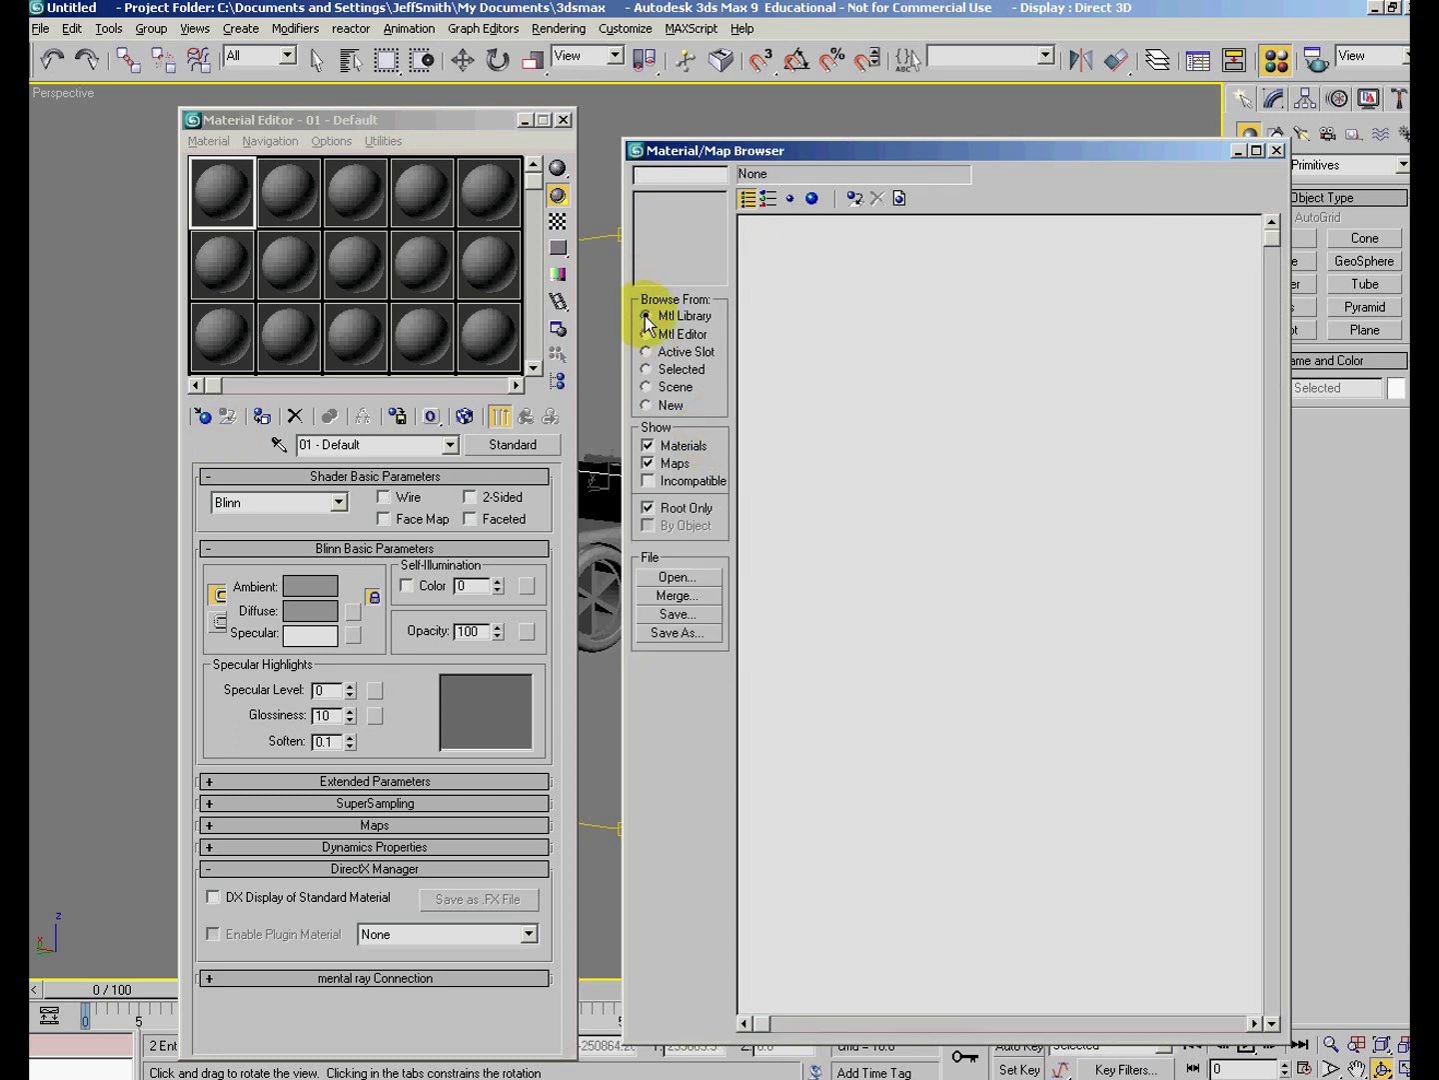
{"action": "left_click", "coordinate": [671, 577]}
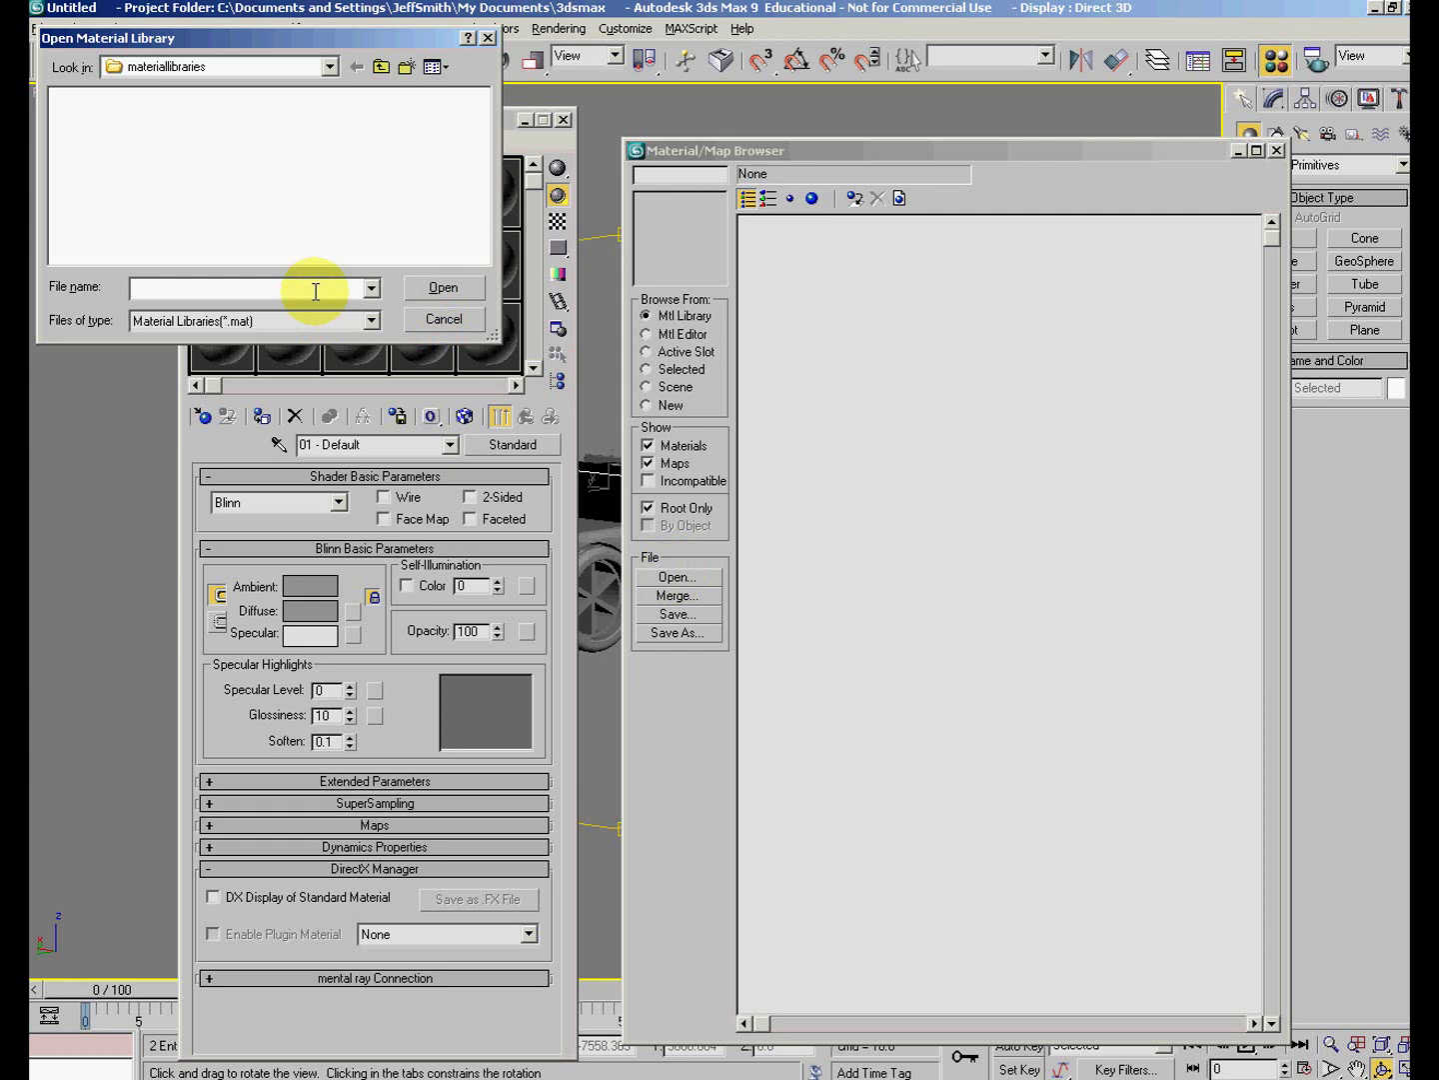
{"action": "left_click", "coordinate": [316, 291]}
{"action": "key", "text": "ctrl+v"}
{"action": "left_click", "coordinate": [443, 288]}
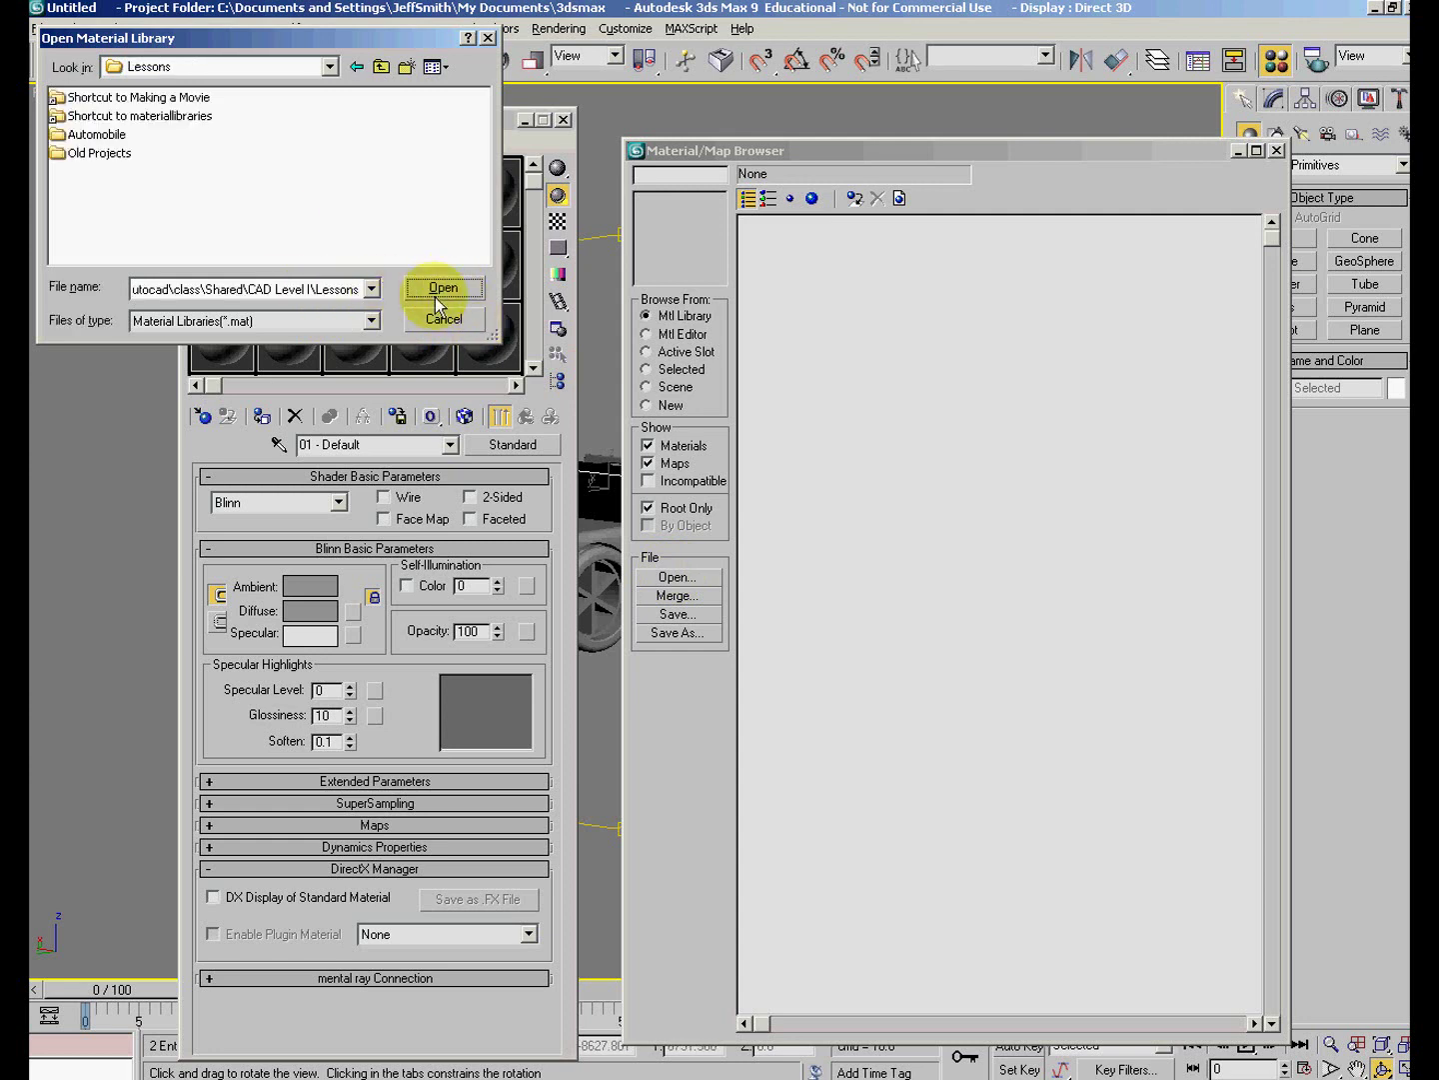
{"action": "double_click", "coordinate": [137, 116]}
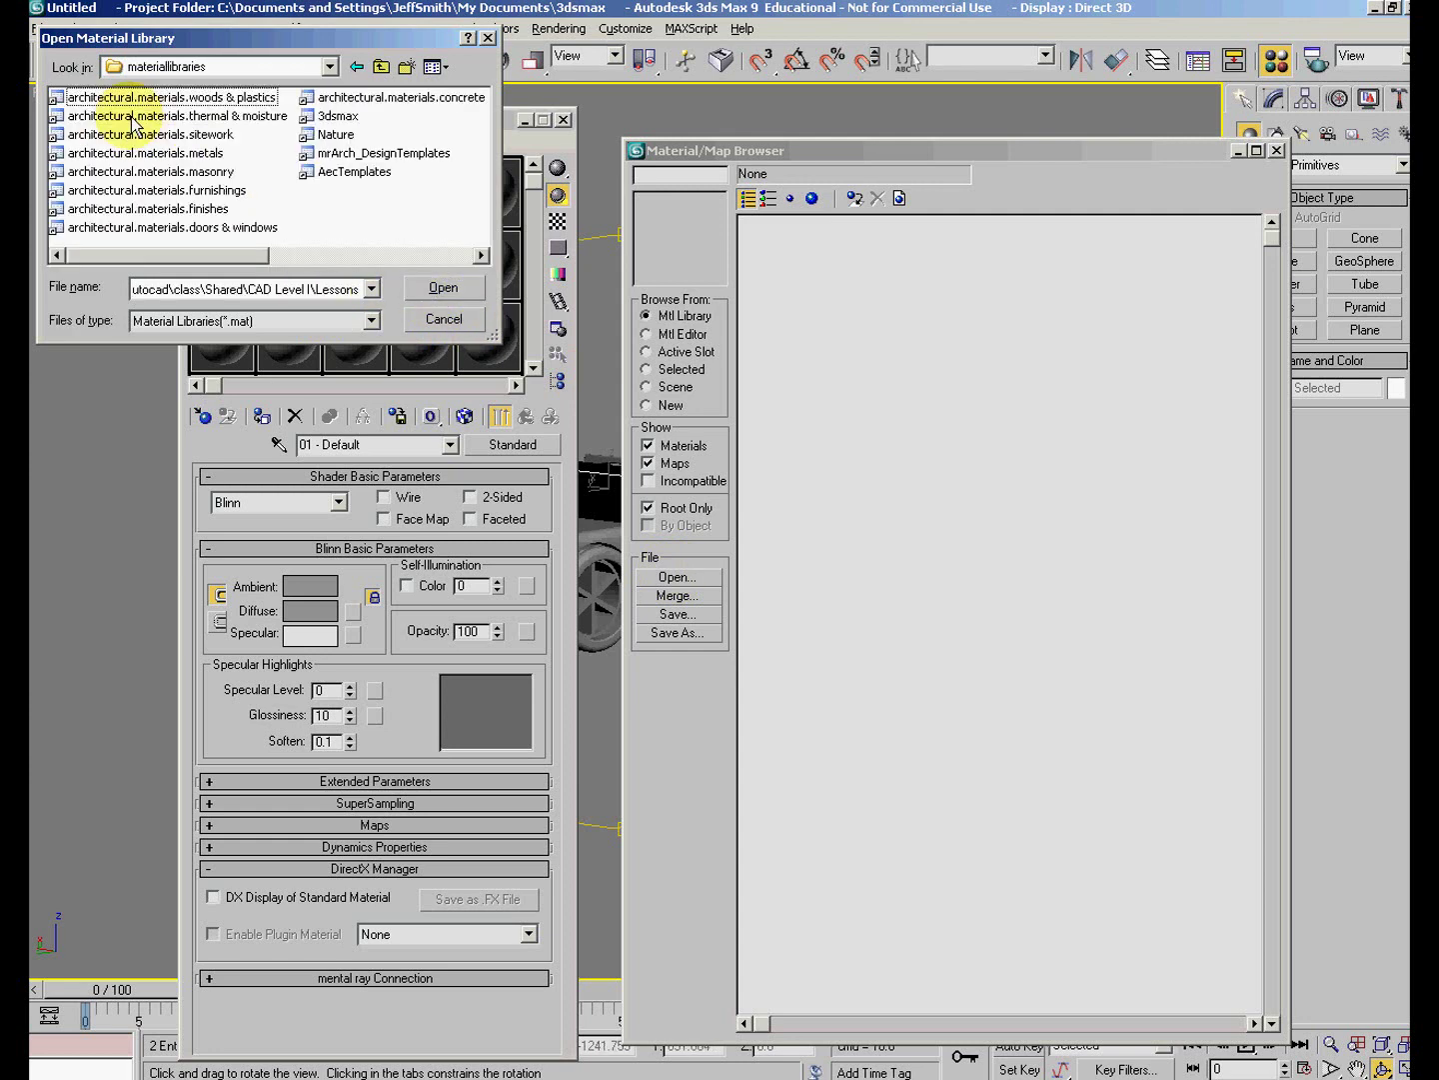
Examine the contents of the materiallibraries folder in Windows Explorer through its shortcut in Lessons, and minimize the window.
{"action": "left_click", "coordinate": [690, 1075]}
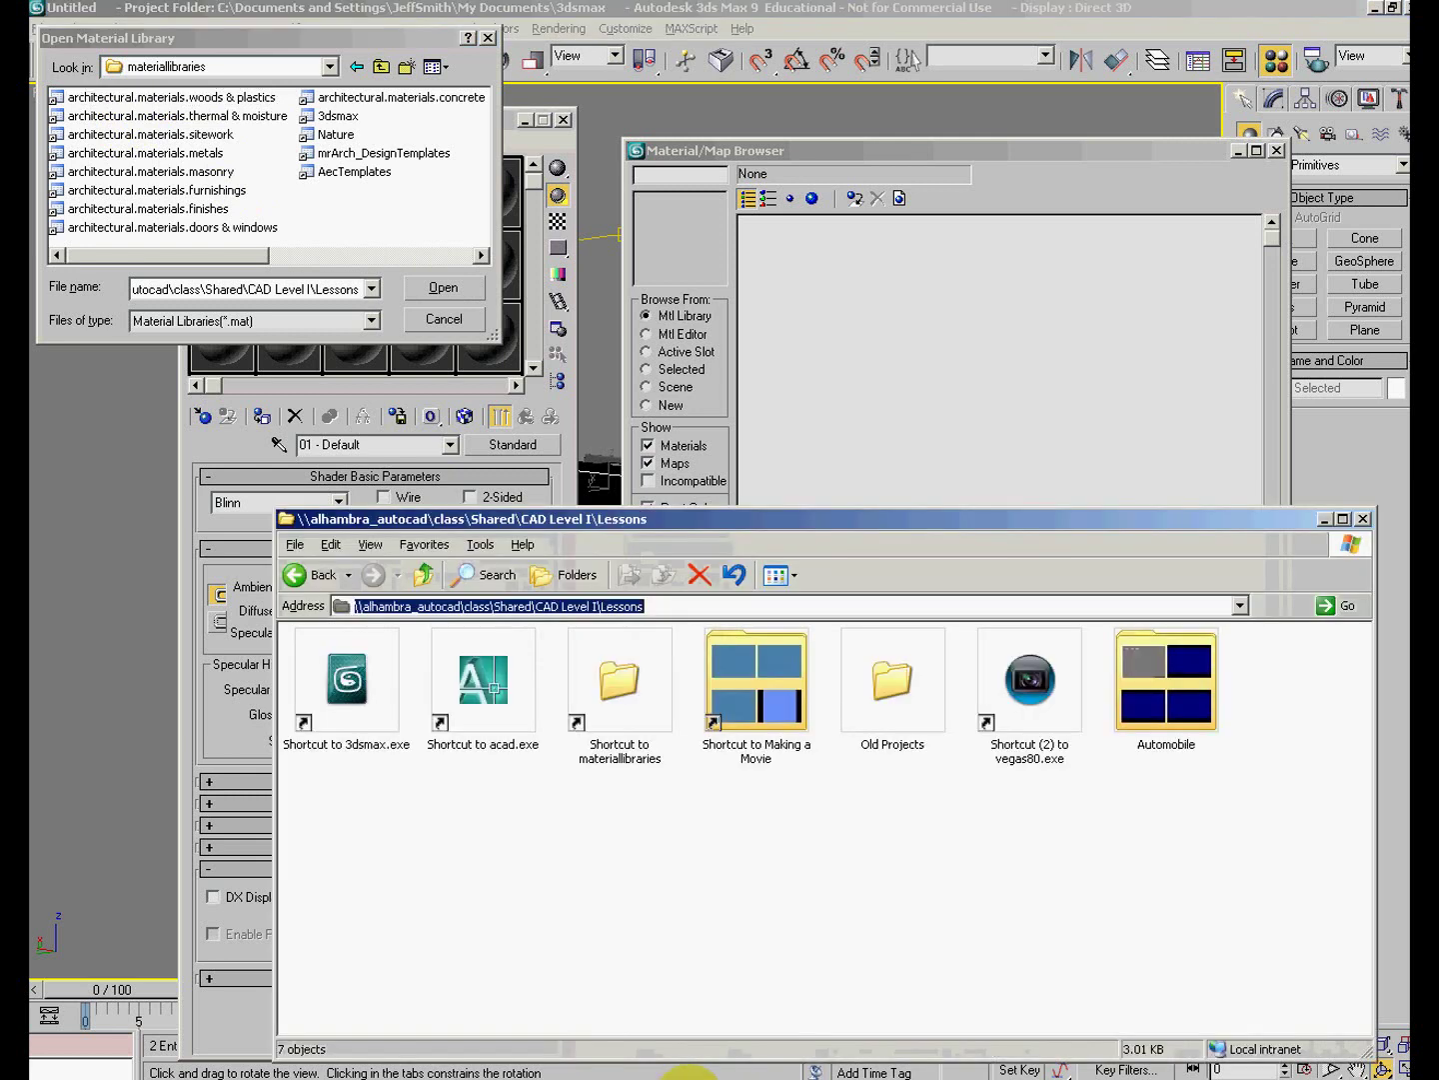
{"action": "left_click", "coordinate": [640, 695]}
{"action": "double_click", "coordinate": [640, 695]}
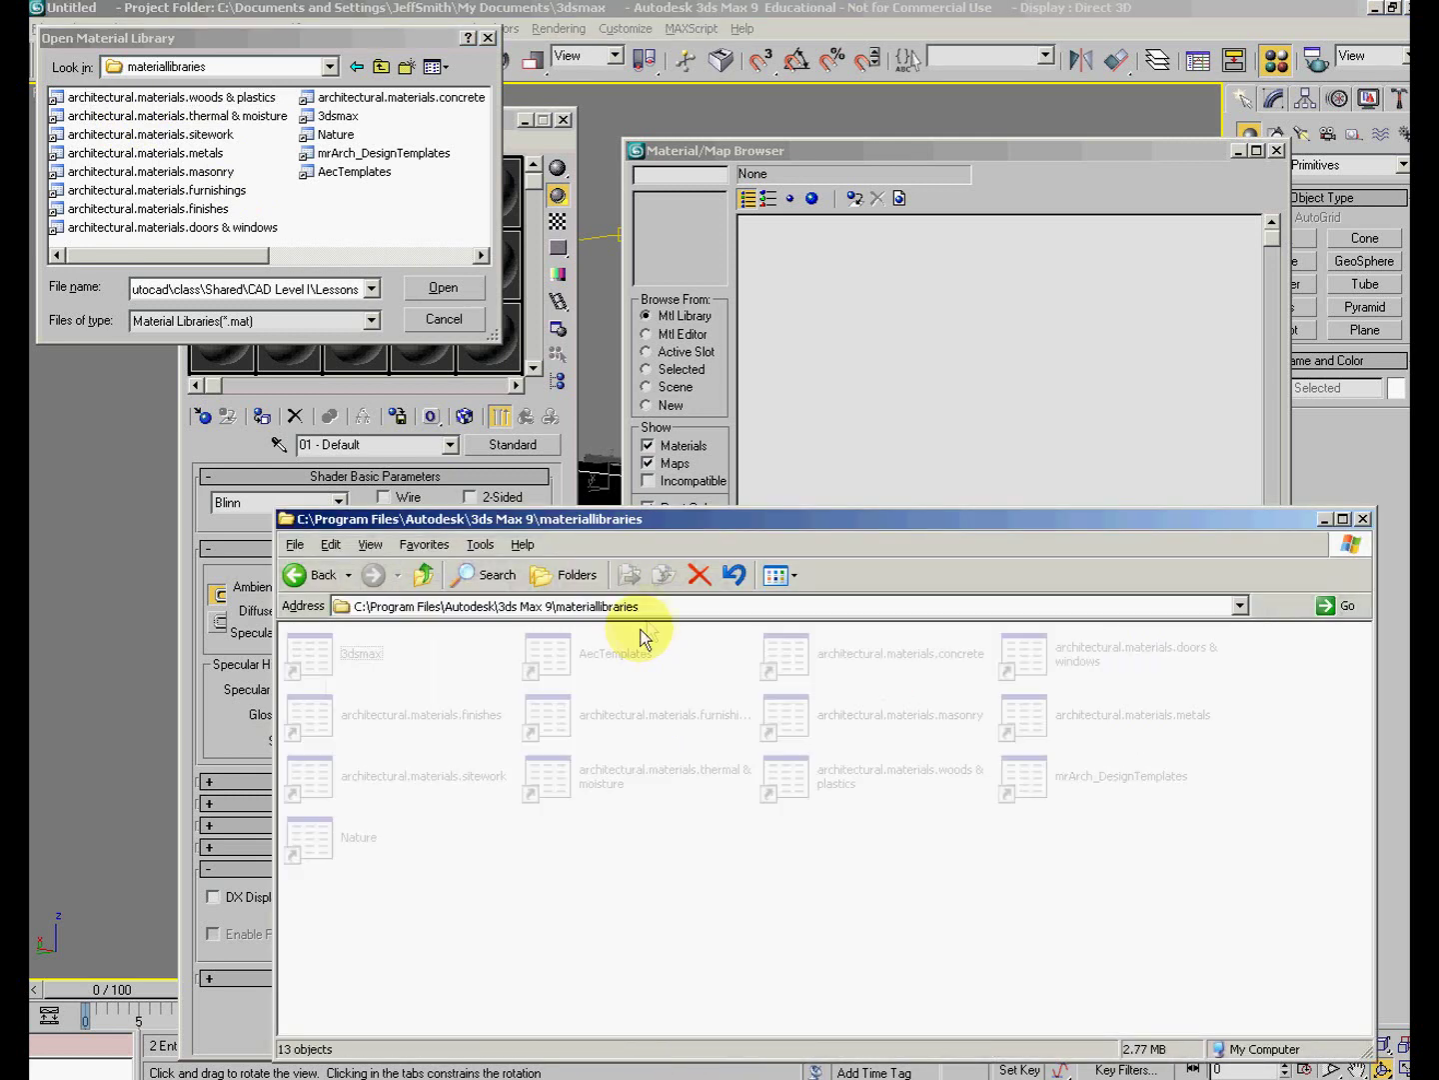
{"action": "left_click", "coordinate": [1325, 518]}
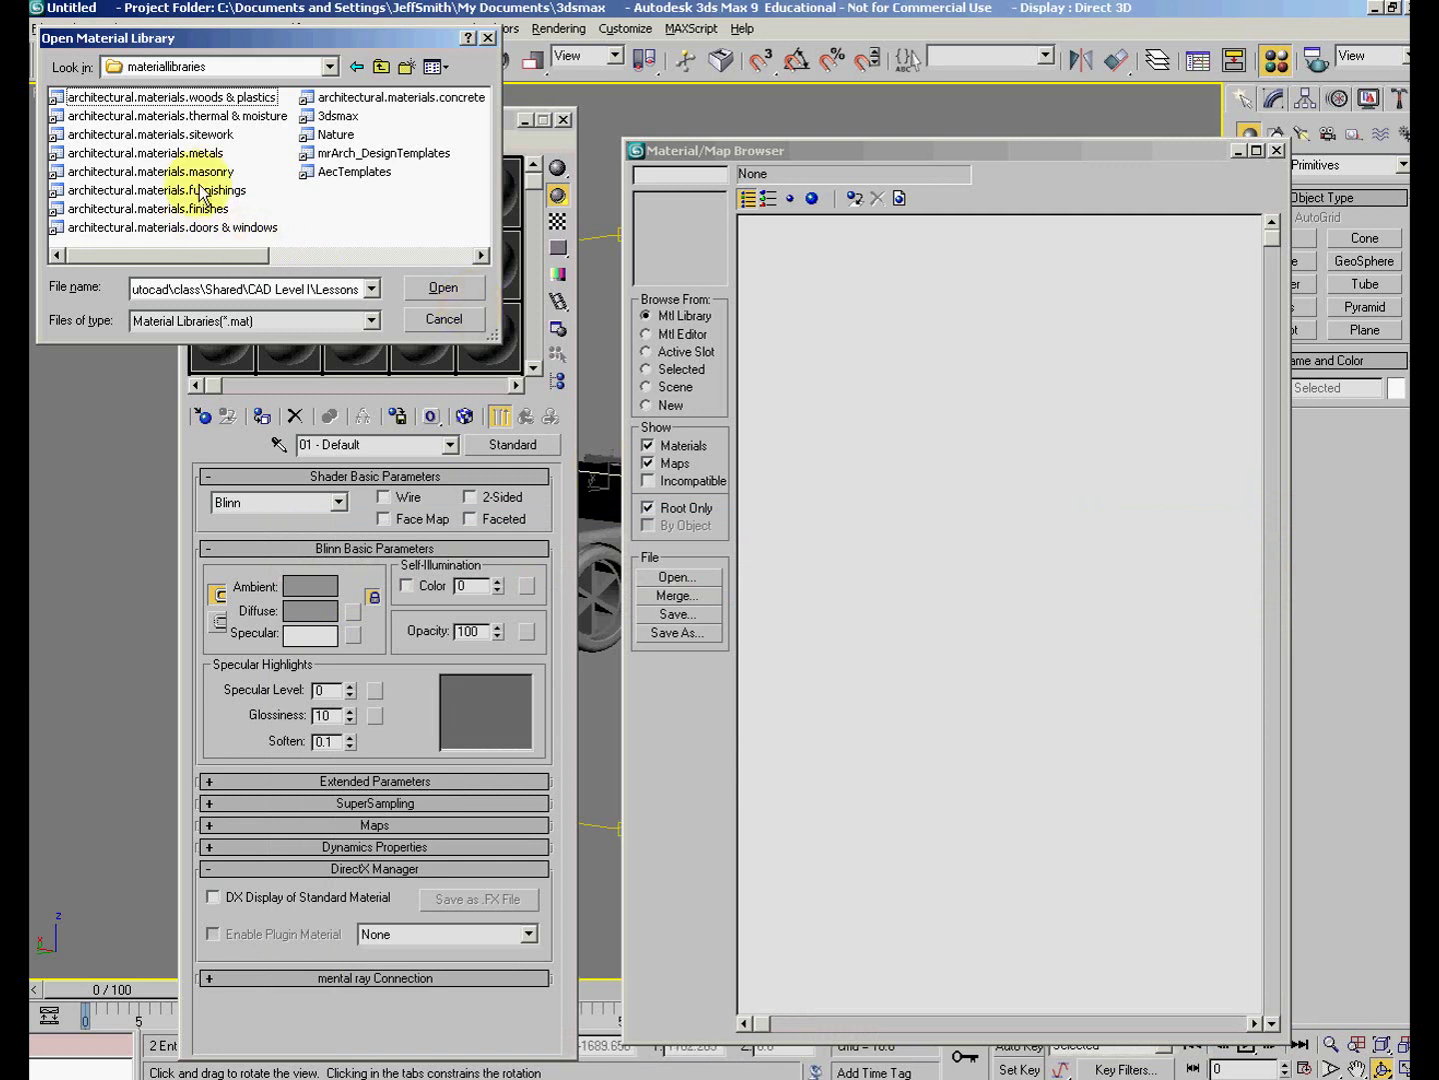
Open the architectural.materials.doors & windows library and choose the Doors & Windows.Glazing.Glass.Mirrored material.
{"action": "left_click", "coordinate": [213, 229]}
{"action": "left_click", "coordinate": [444, 288]}
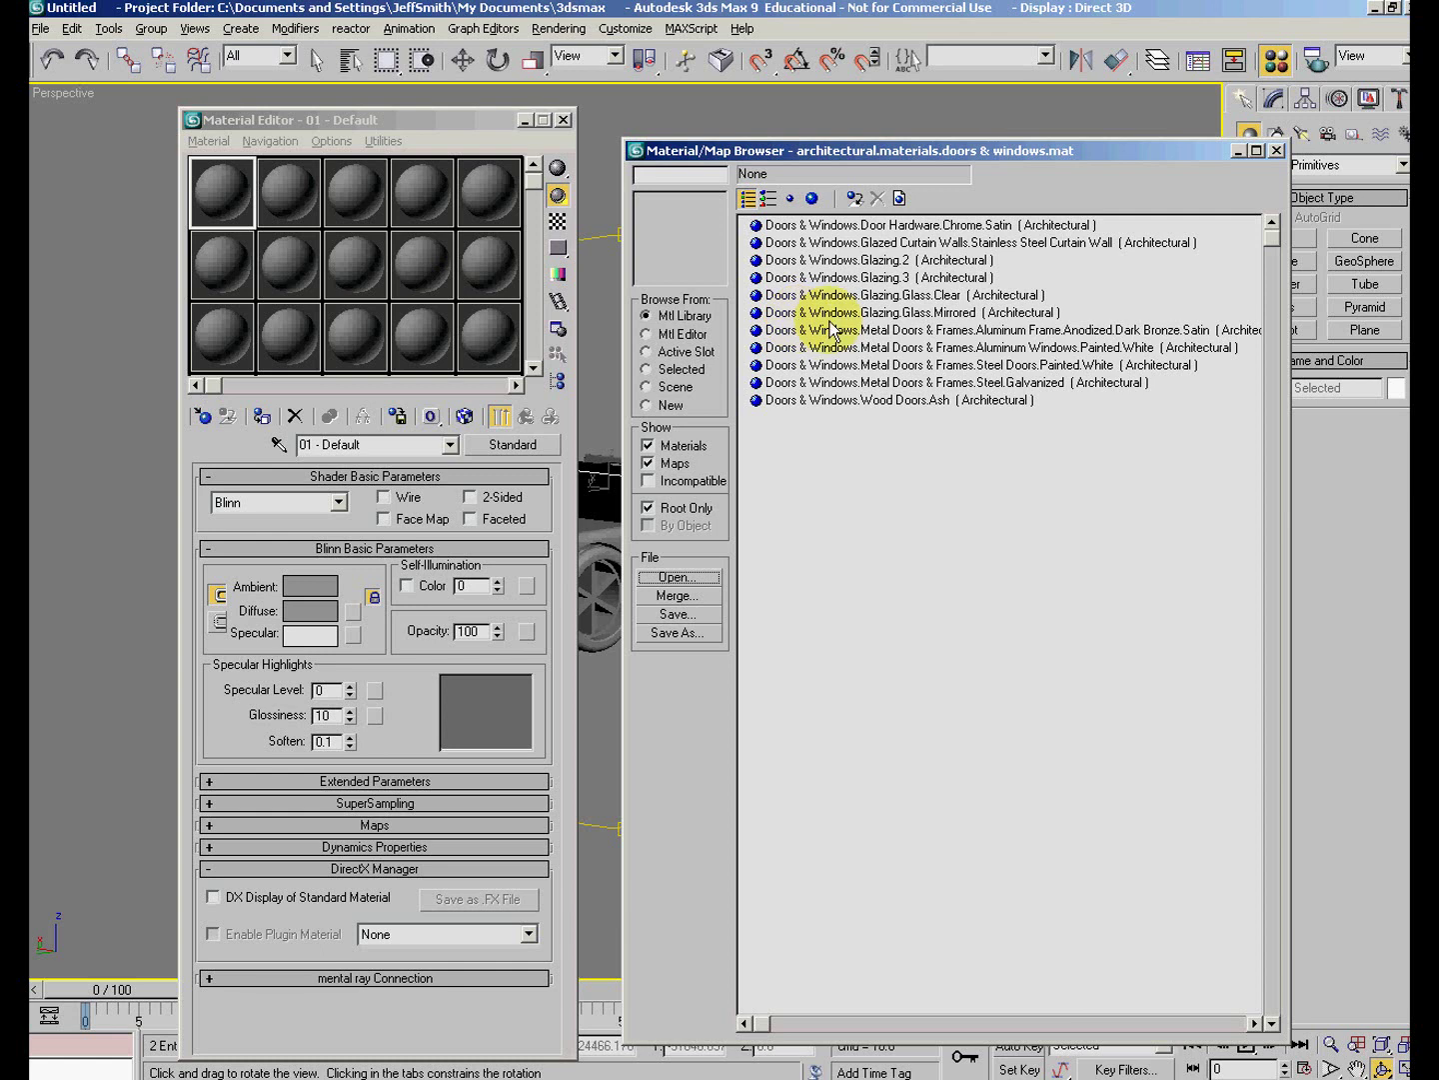
{"action": "left_click", "coordinate": [841, 313]}
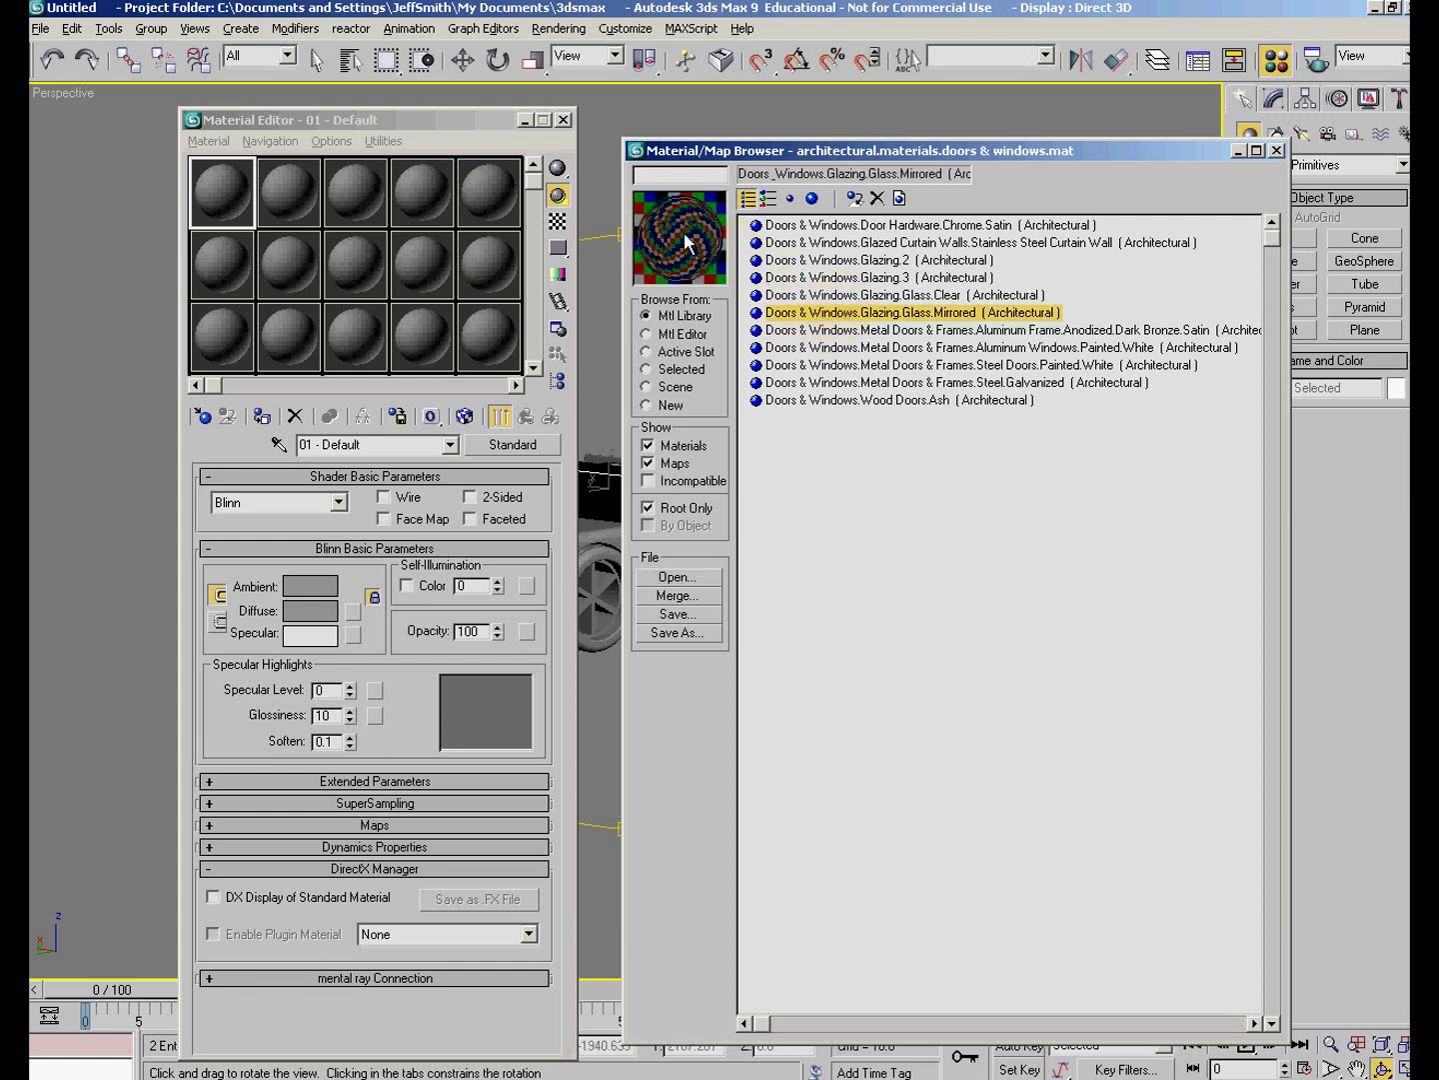
Load the mirrored glass material into the first sample slot, show its map in the viewport, and assign it to the selected windshield.
{"action": "left_click_drag", "start_coordinate": [247, 197], "coordinate": [232, 194]}
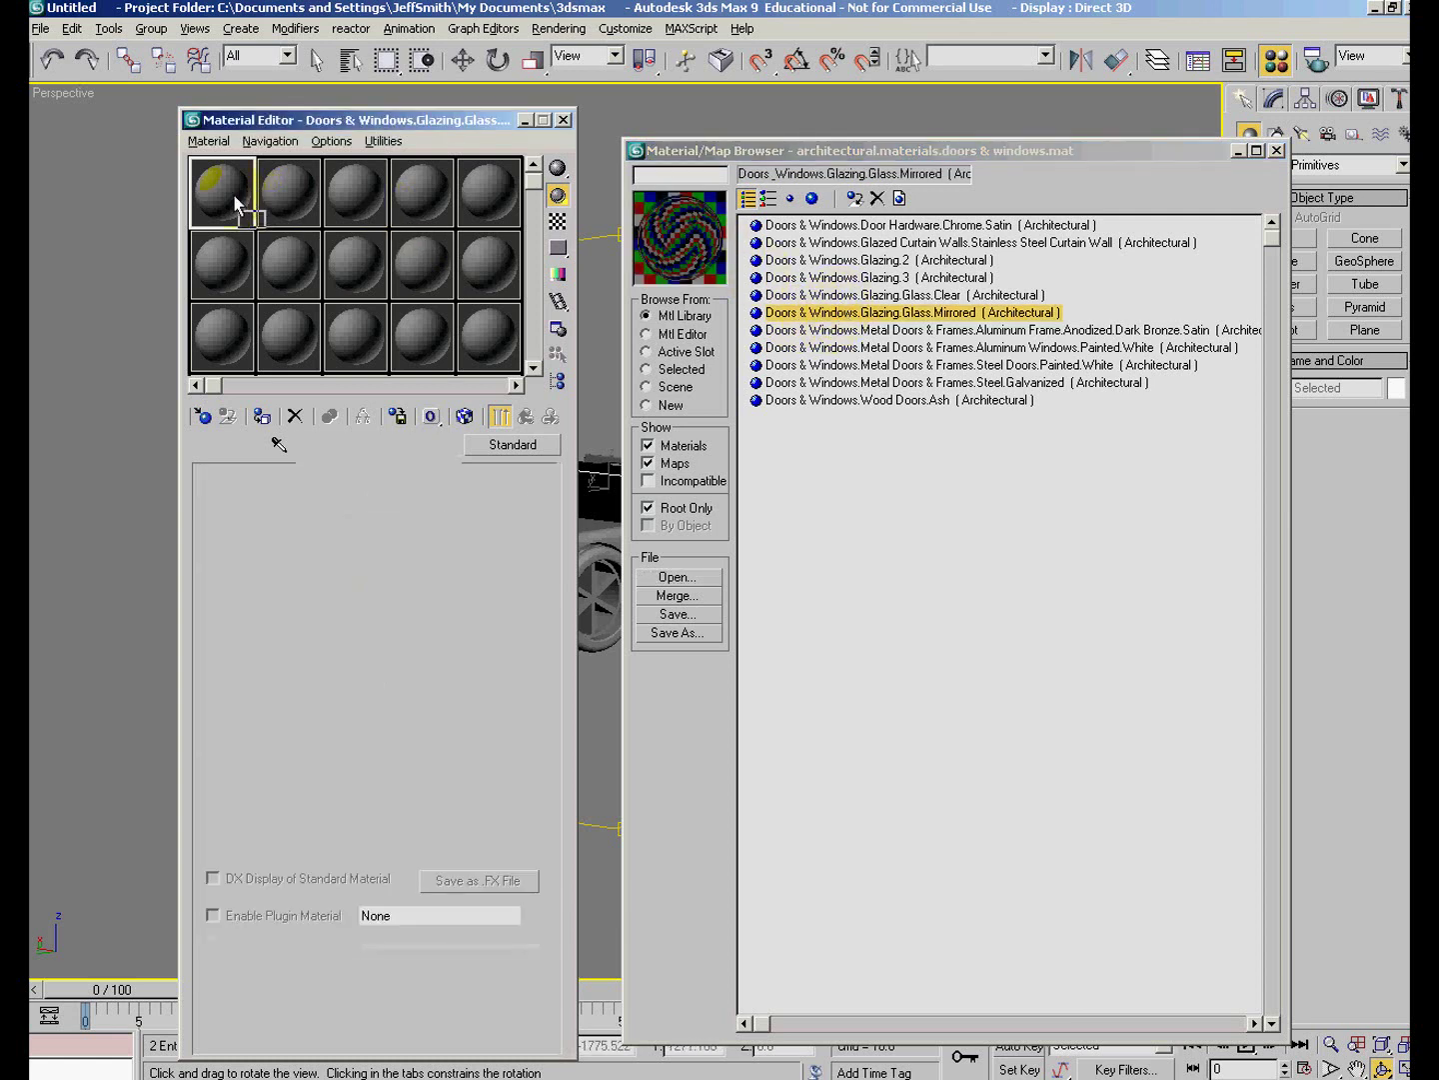
{"action": "left_click_drag", "start_coordinate": [704, 151], "coordinate": [1209, 170]}
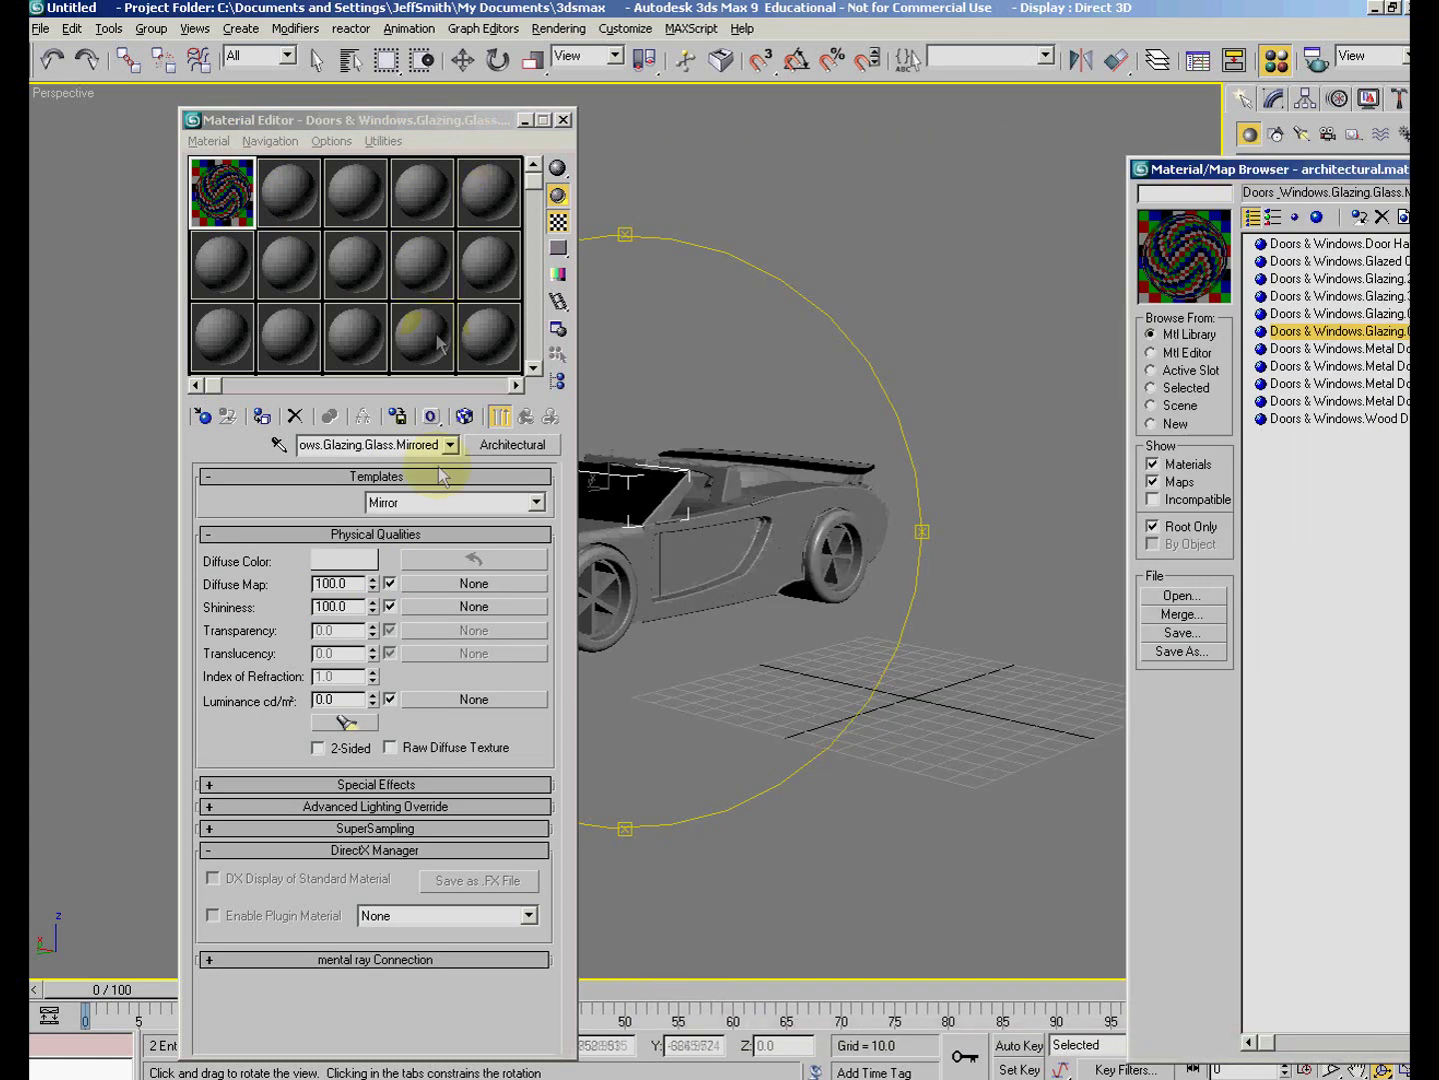
{"action": "left_click", "coordinate": [466, 415]}
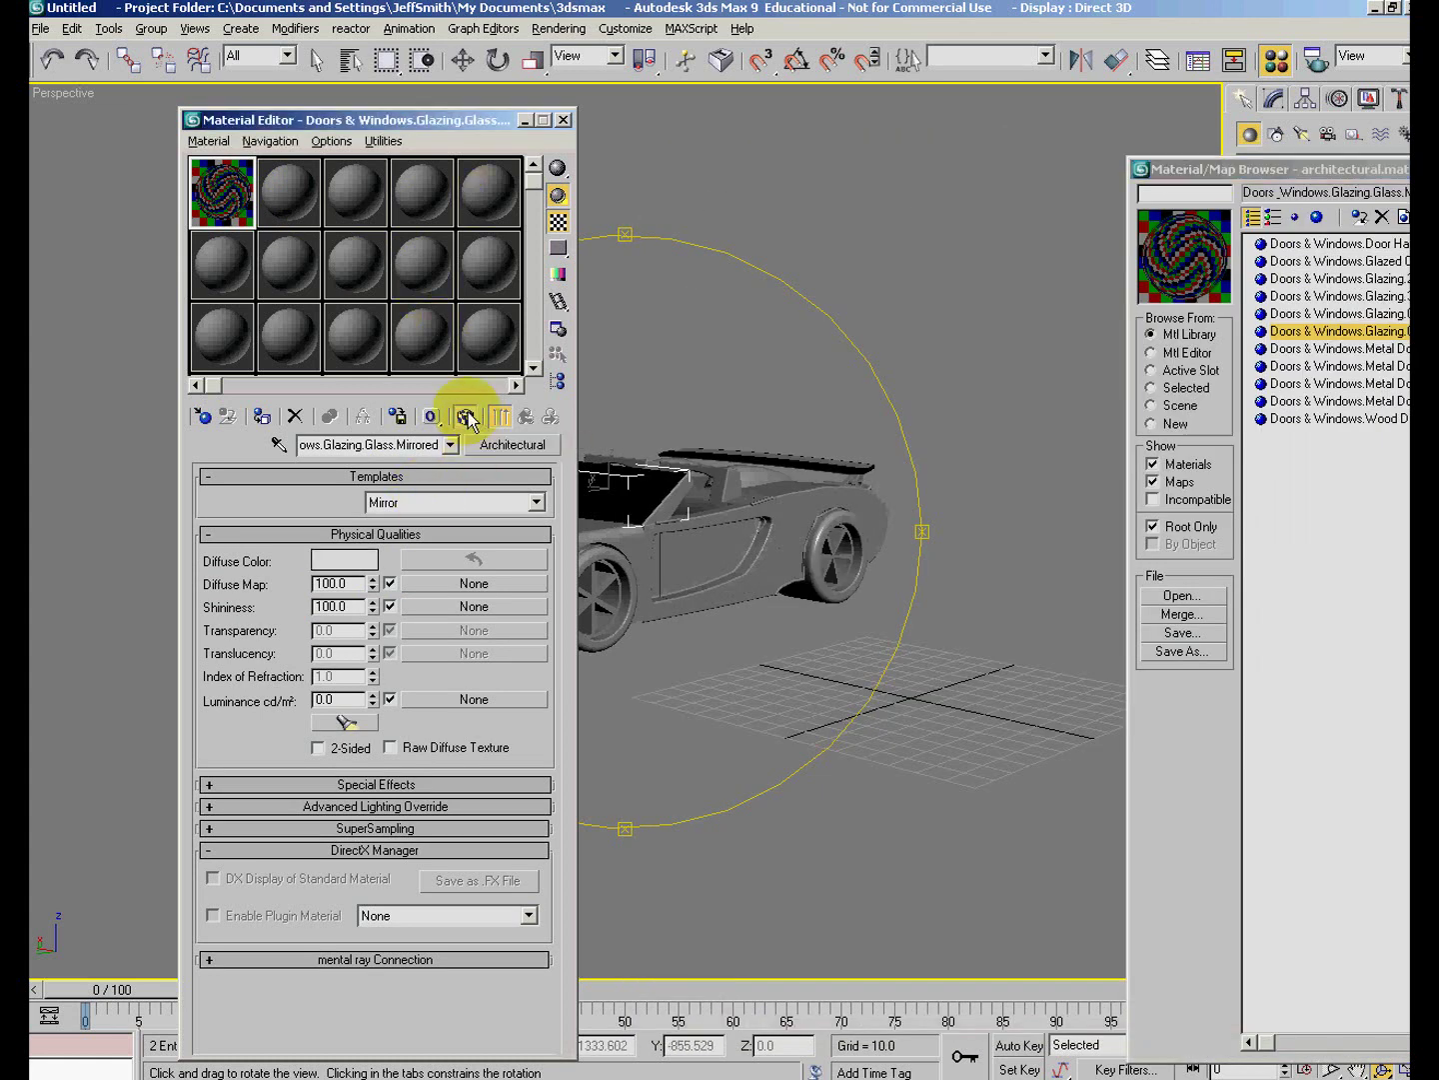
{"action": "left_click_drag", "start_coordinate": [230, 196], "coordinate": [641, 498]}
{"action": "left_click", "coordinate": [665, 550]}
{"action": "left_click", "coordinate": [686, 591]}
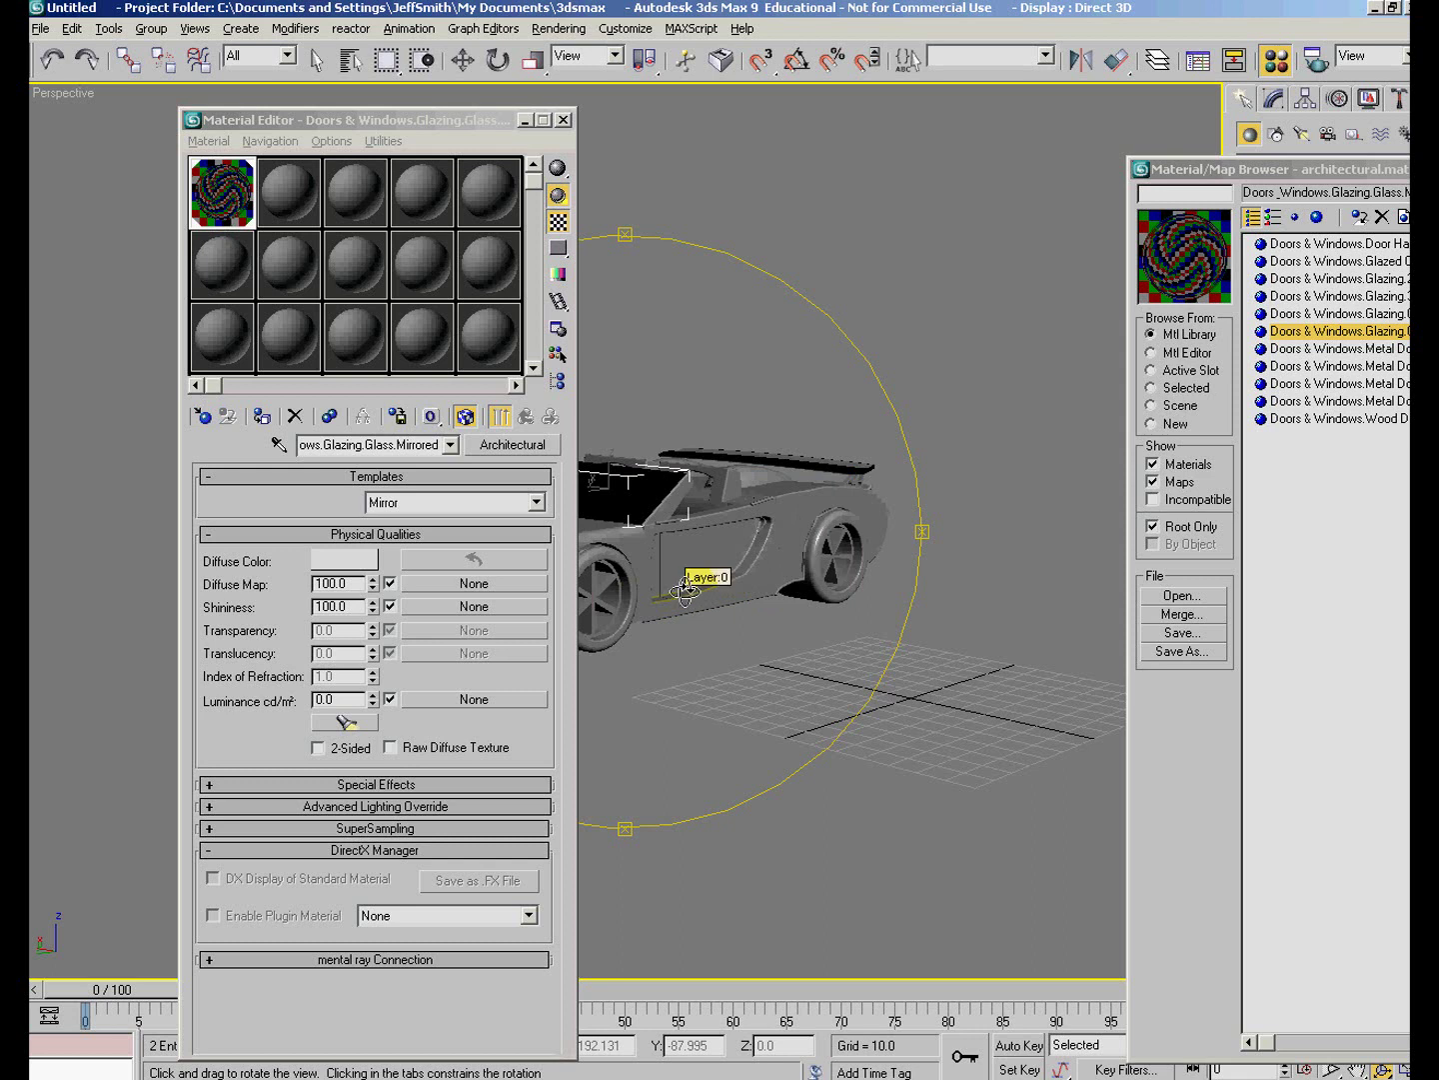
{"action": "left_click_drag", "start_coordinate": [657, 536], "coordinate": [871, 520]}
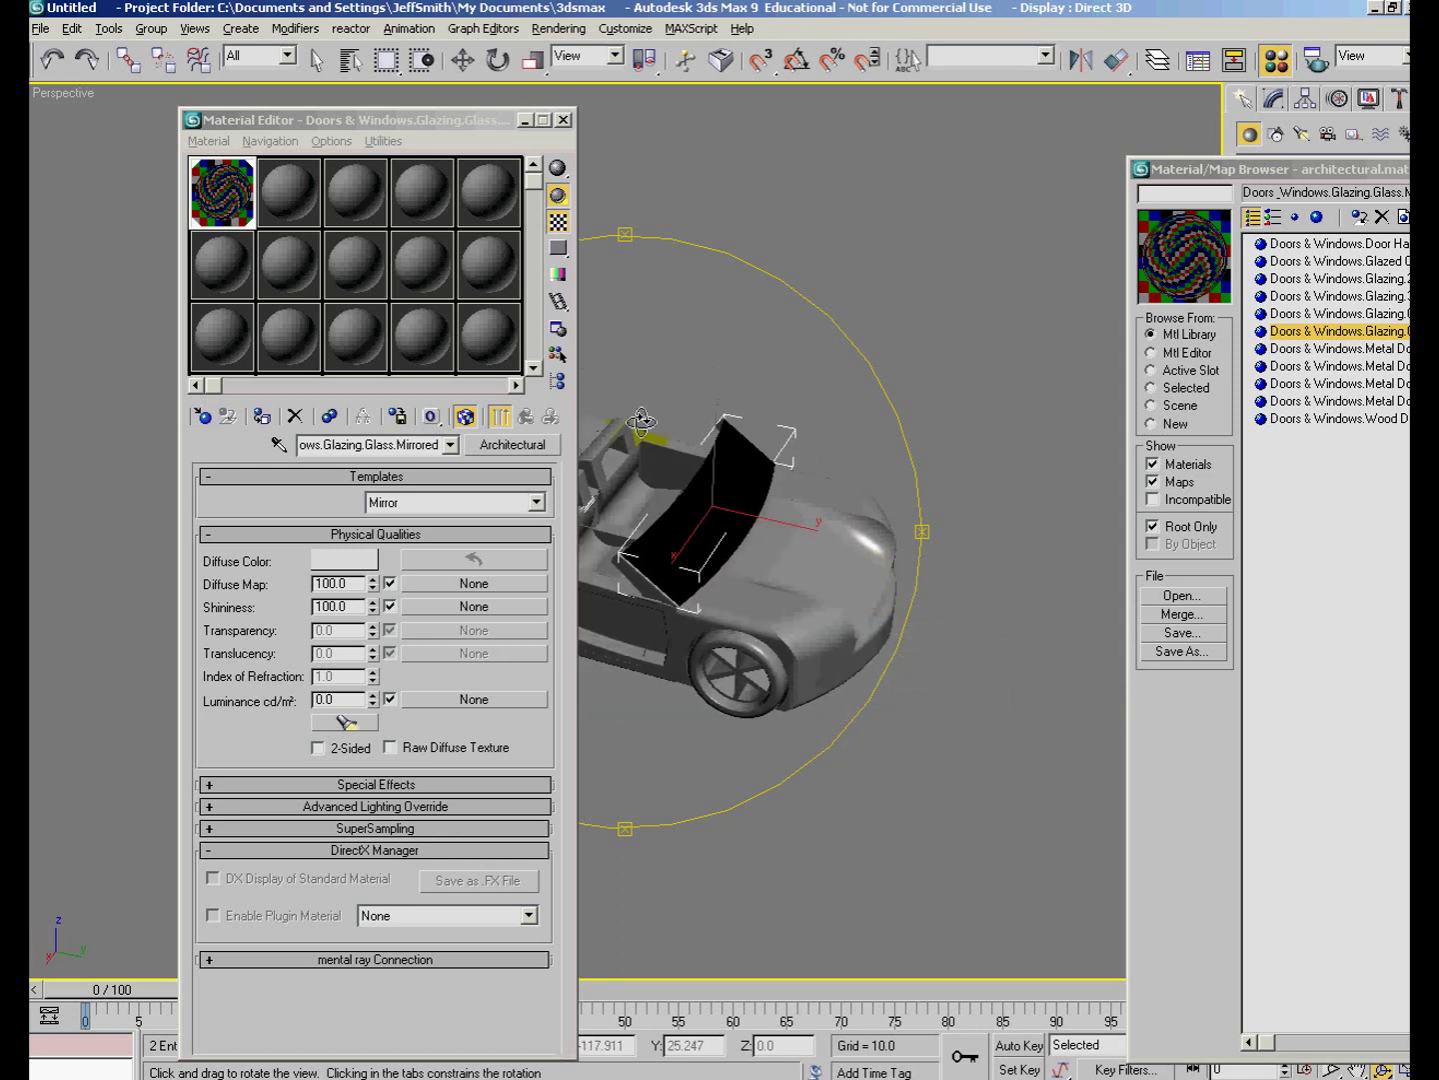
Load Doors & Windows.Glazing.3 into the second sample slot and assign it to the selected windshield.
{"action": "left_click_drag", "start_coordinate": [435, 135], "coordinate": [292, 138]}
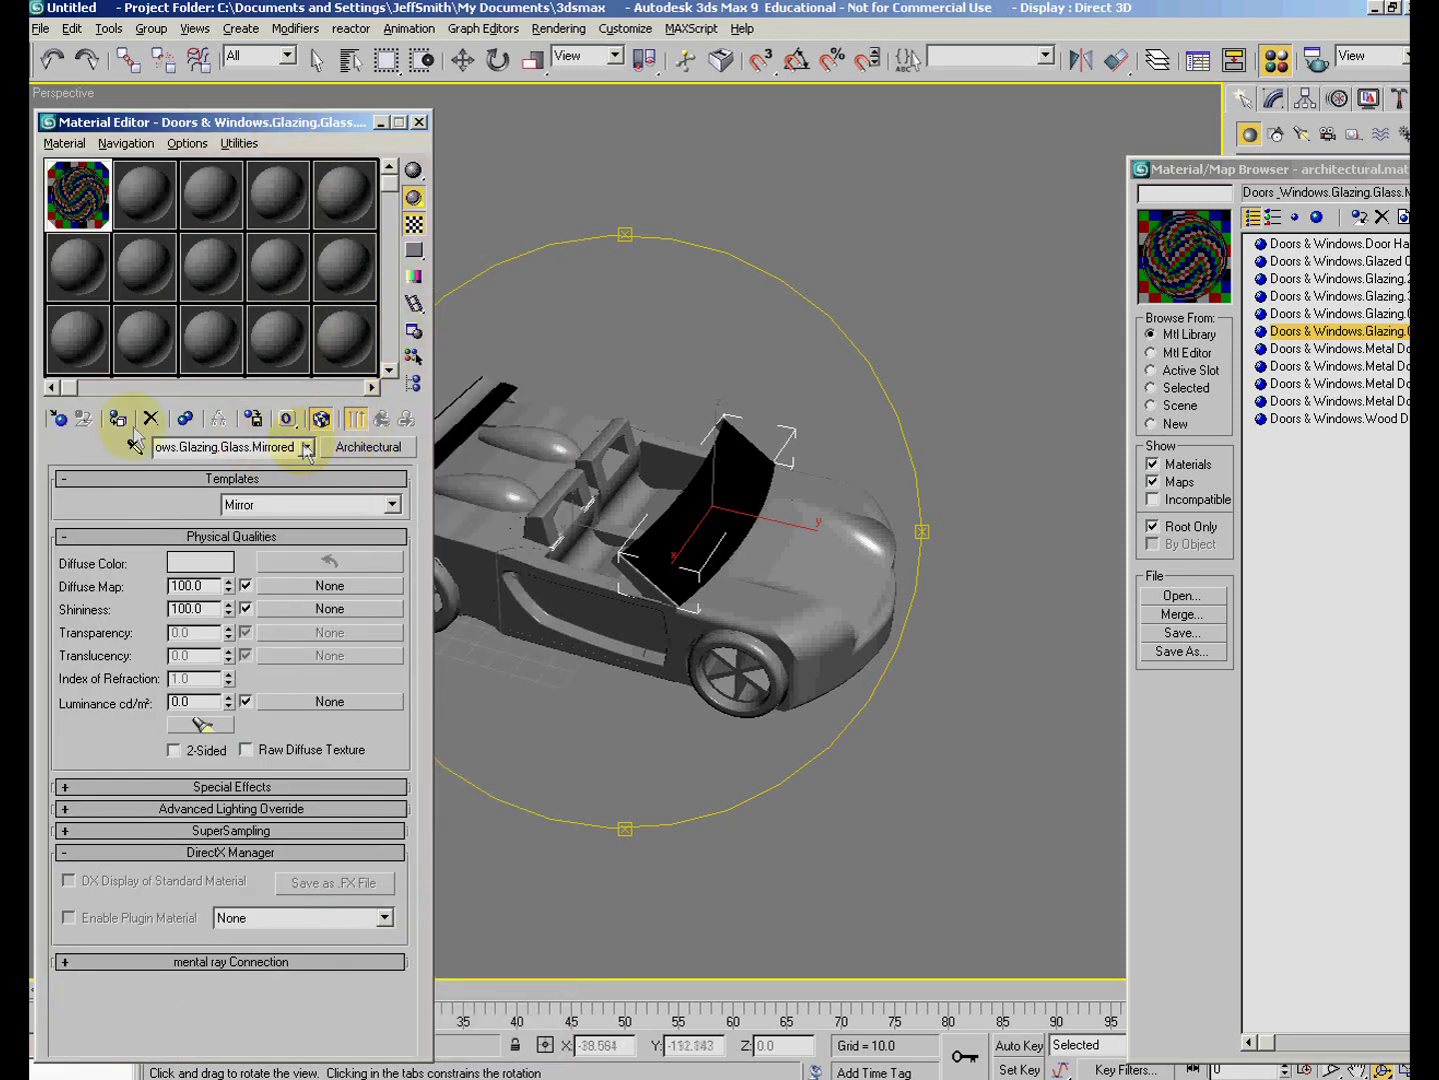
{"action": "left_click", "coordinate": [66, 421]}
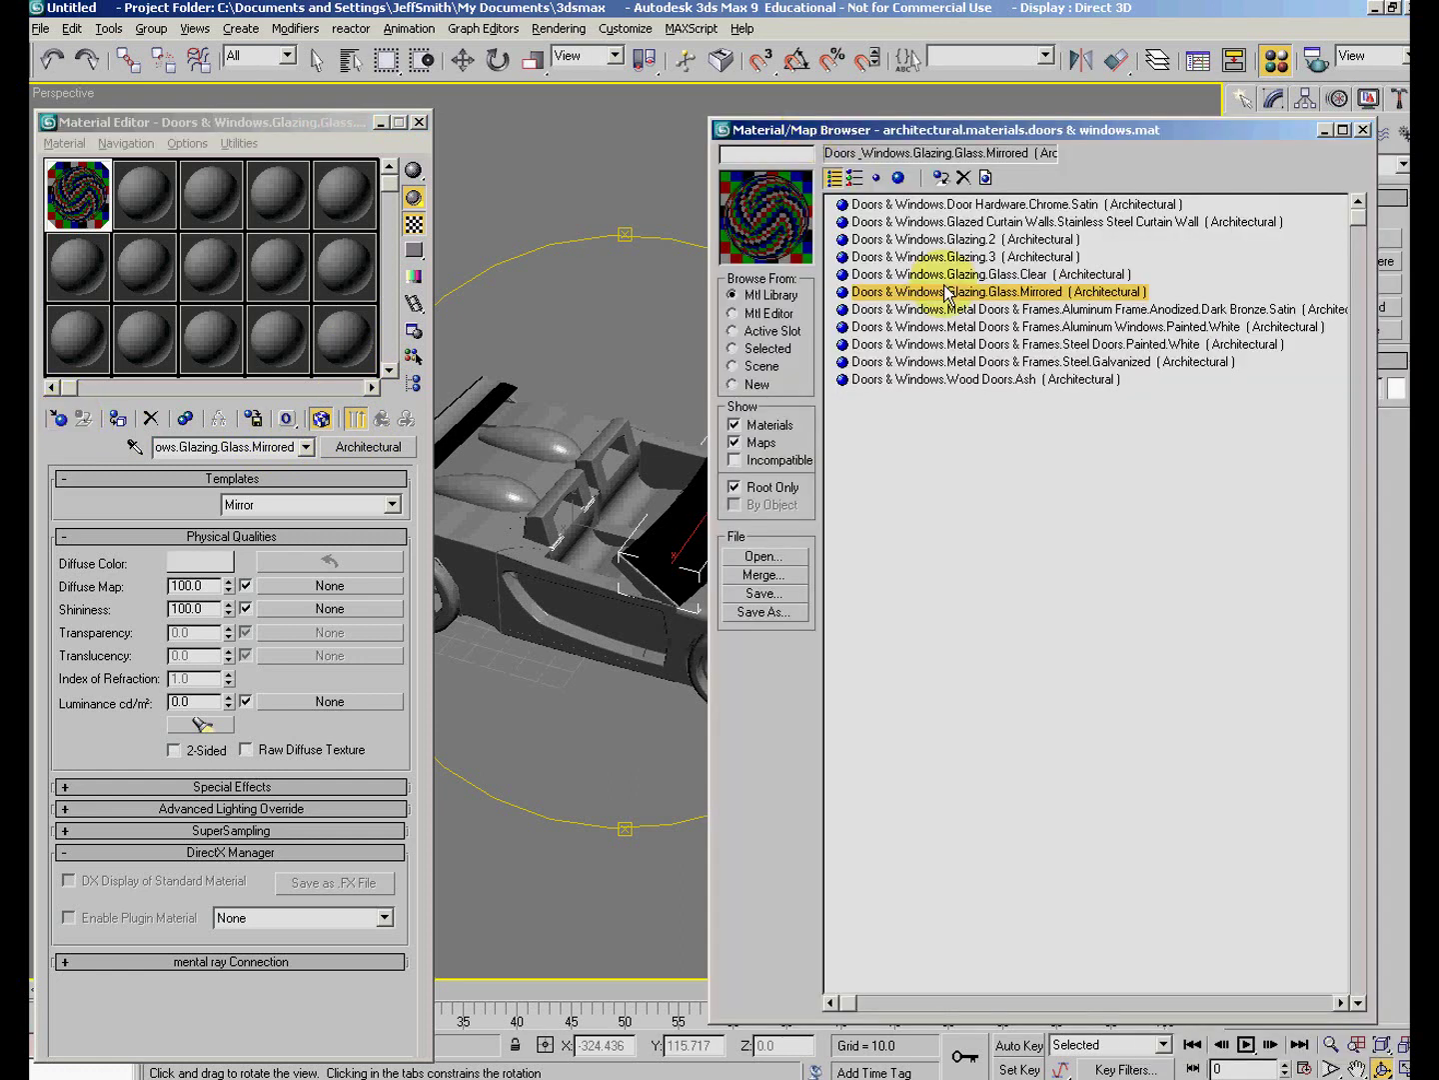
{"action": "left_click", "coordinate": [958, 276]}
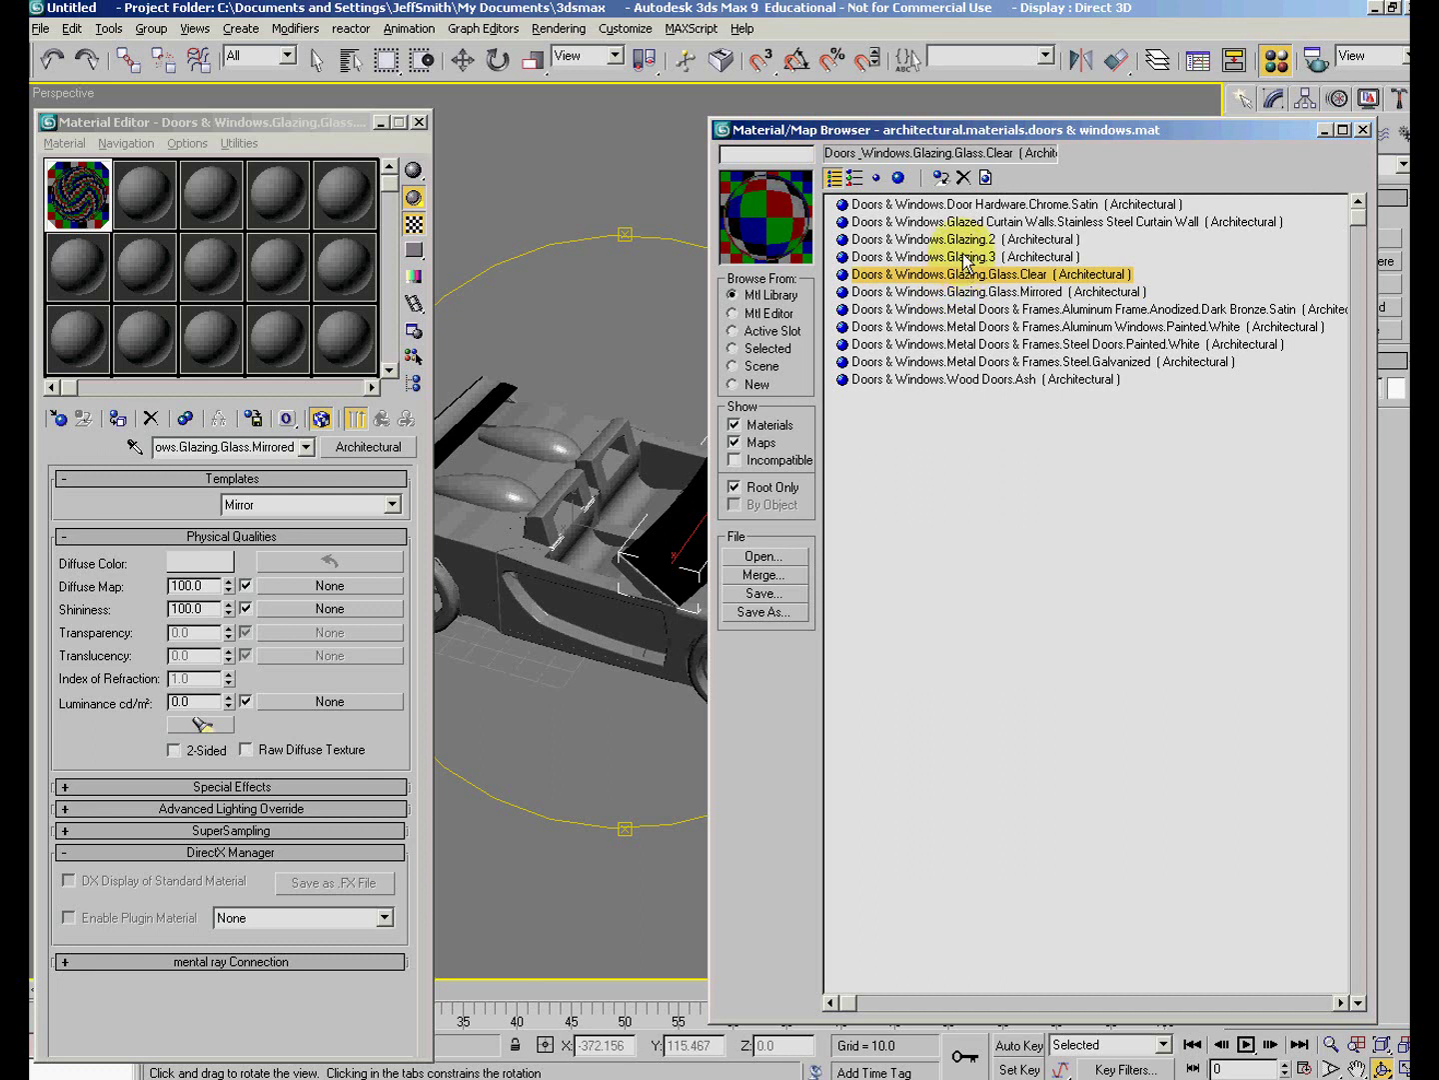
{"action": "left_click", "coordinate": [963, 259]}
{"action": "left_click_drag", "start_coordinate": [966, 278], "coordinate": [295, 201]}
{"action": "left_click_drag", "start_coordinate": [148, 203], "coordinate": [146, 203]}
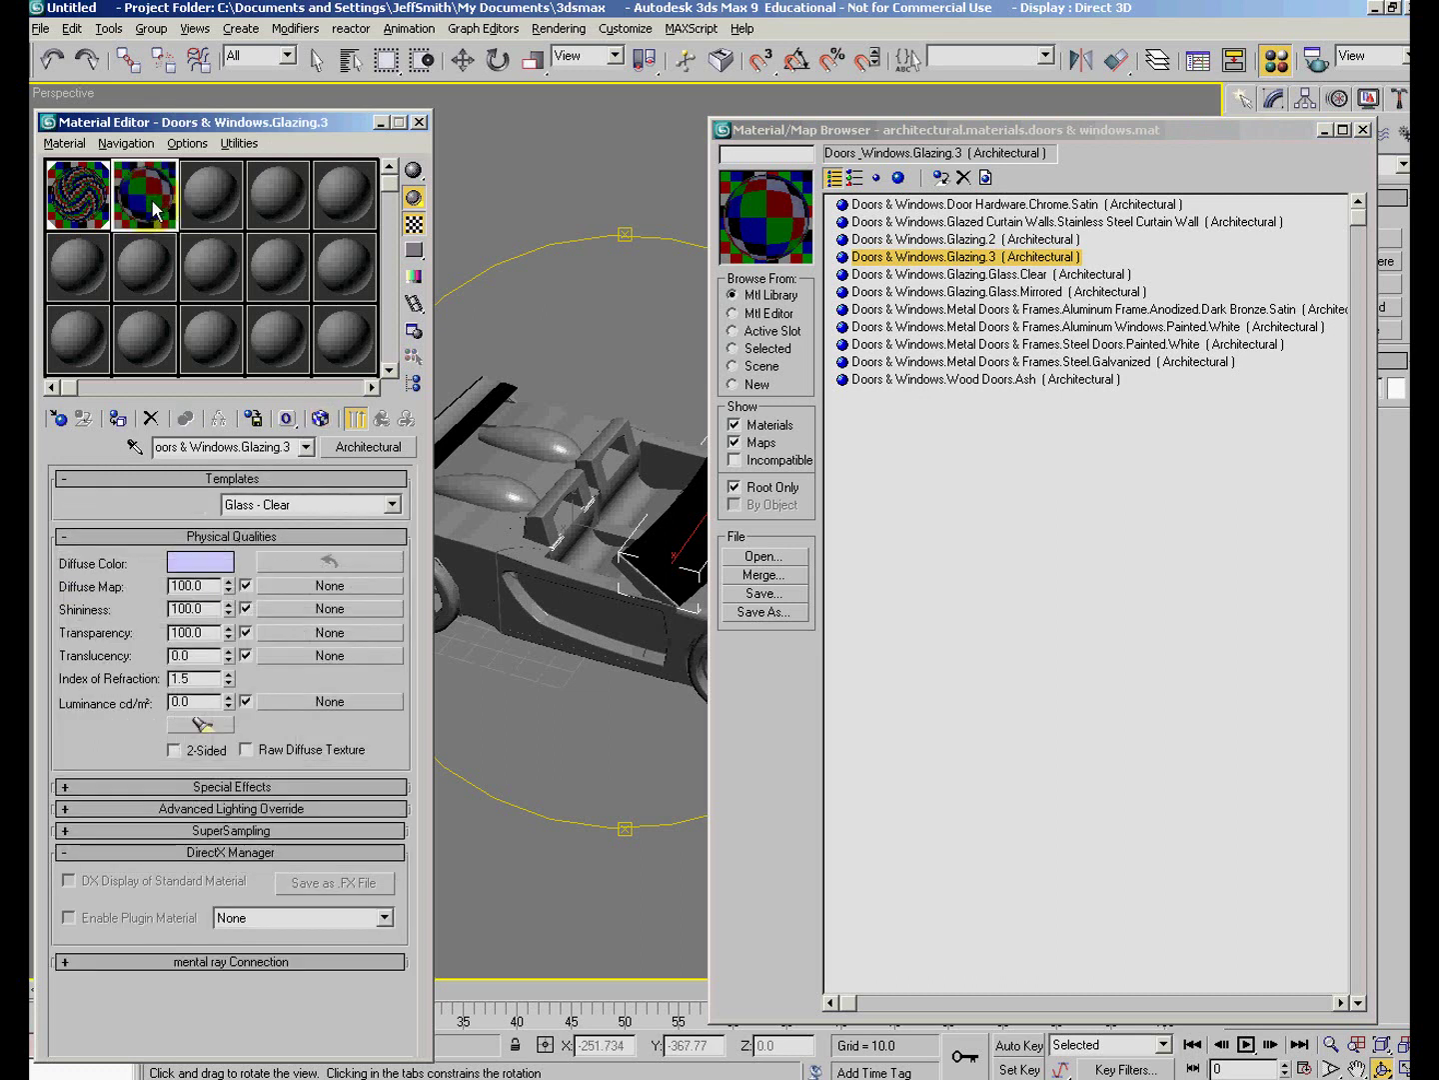
{"action": "left_click_drag", "start_coordinate": [156, 208], "coordinate": [660, 554]}
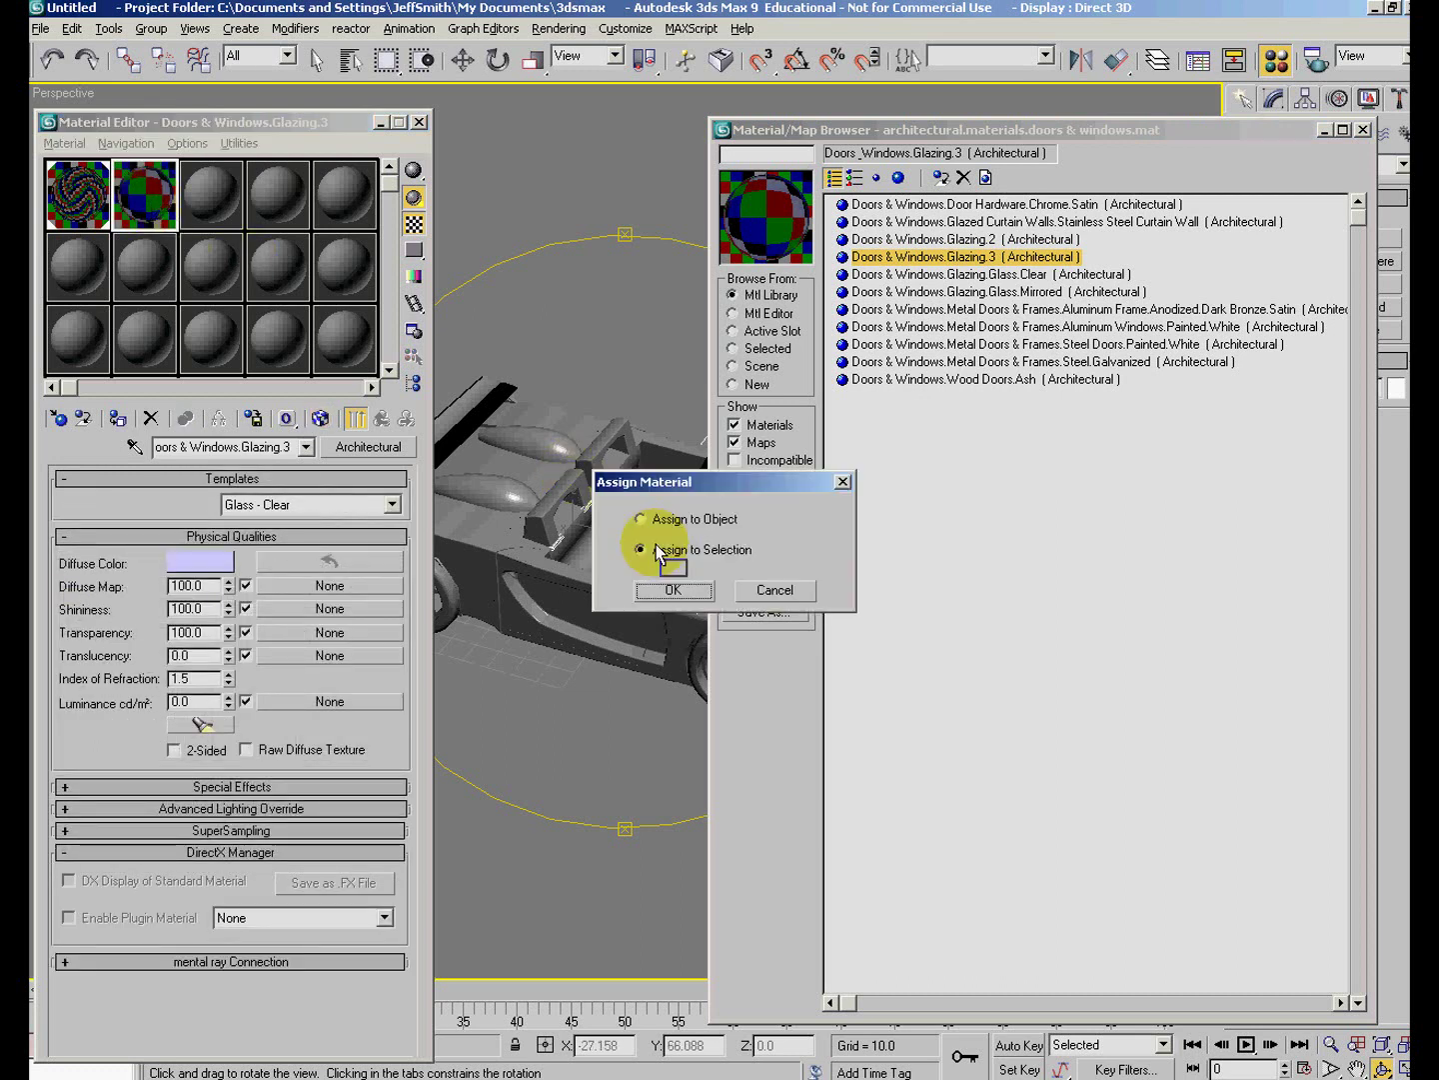
{"action": "left_click", "coordinate": [684, 596]}
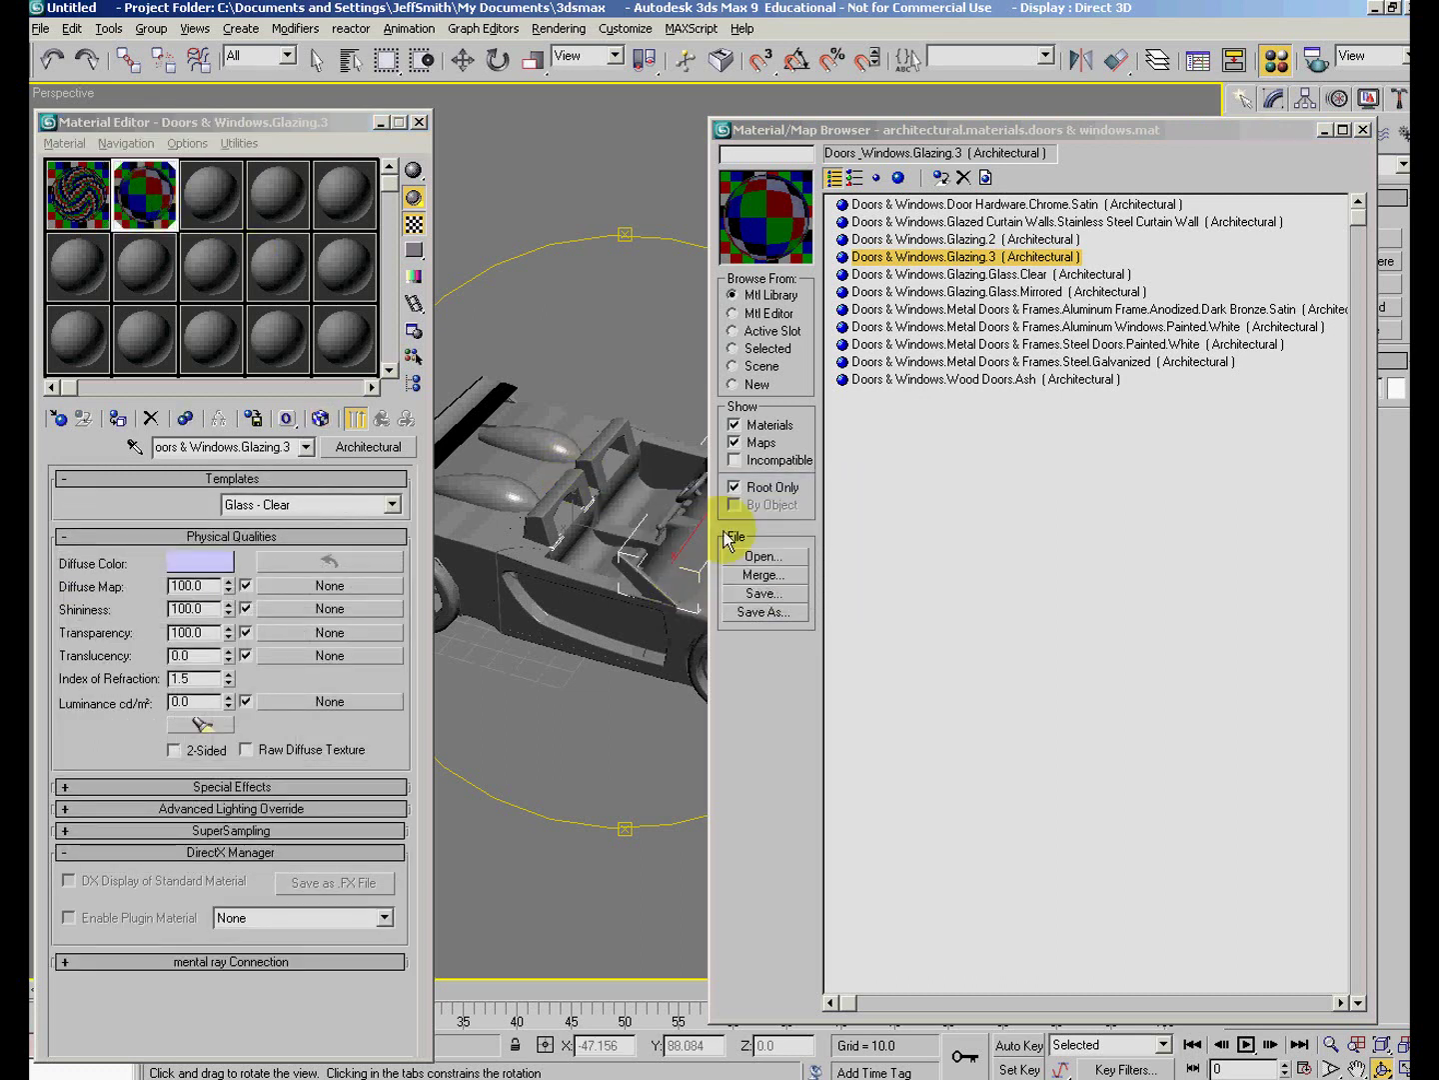
{"action": "left_click_drag", "start_coordinate": [765, 138], "coordinate": [920, 142]}
{"action": "left_click_drag", "start_coordinate": [778, 465], "coordinate": [700, 530]}
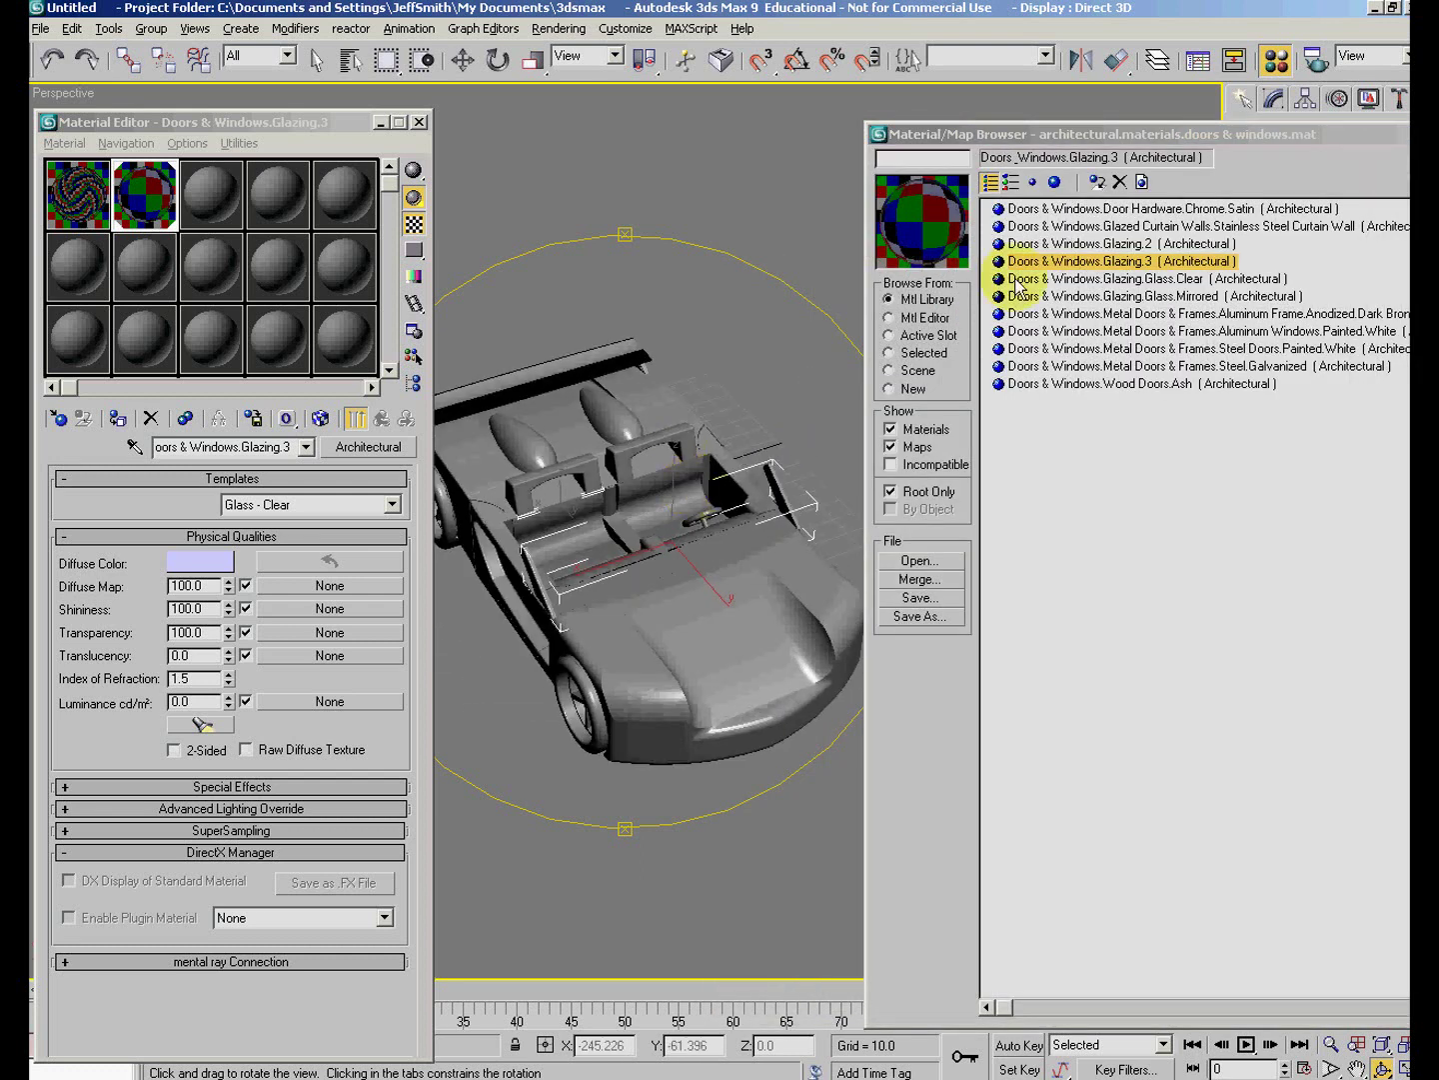
Preview other glazing materials, reassign Doors & Windows.Glazing.Glass.Mirrored to the selected windshield, and close the material browser.
{"action": "left_click", "coordinate": [1143, 244]}
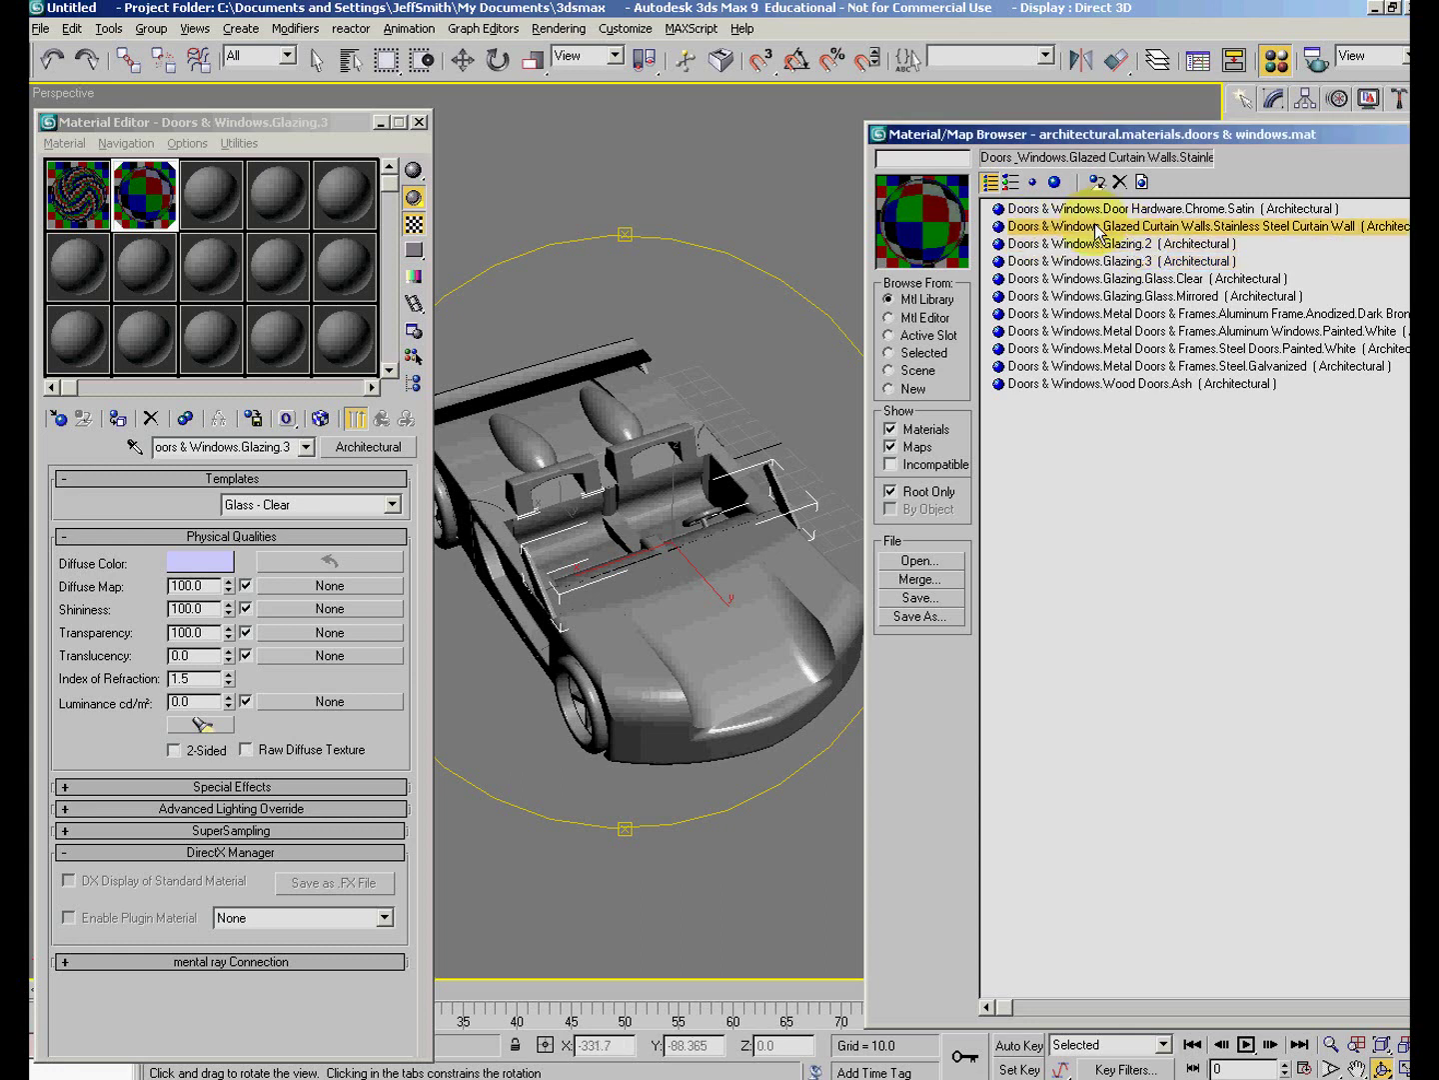
{"action": "left_click", "coordinate": [1100, 226]}
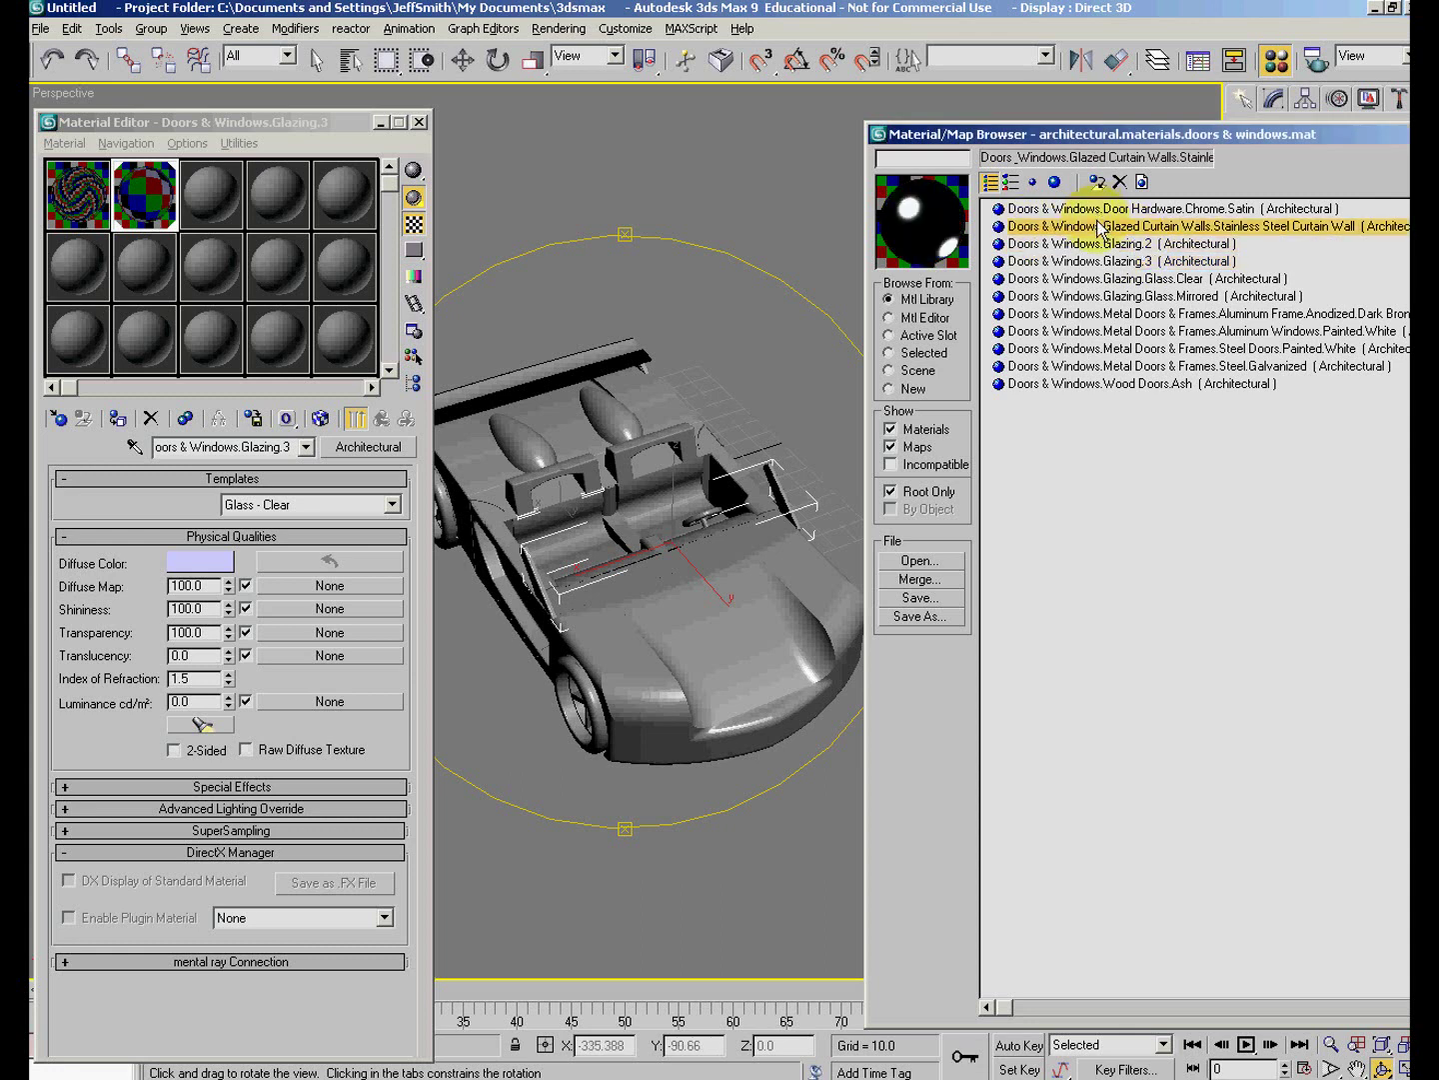
{"action": "left_click", "coordinate": [1131, 297]}
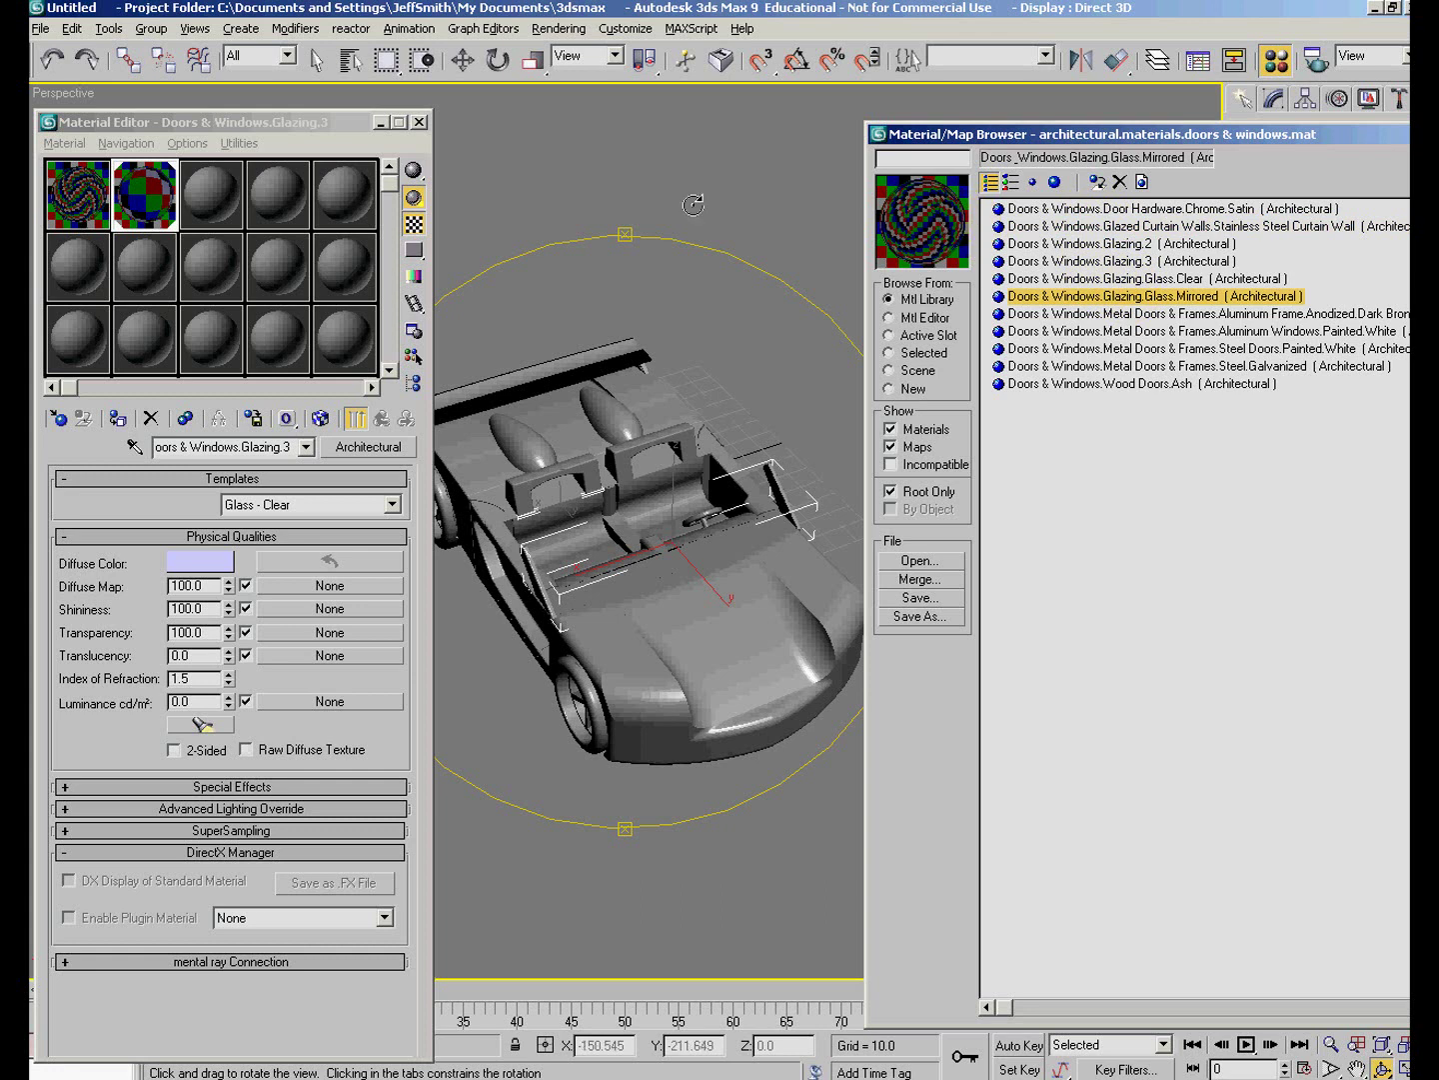
{"action": "left_click_drag", "start_coordinate": [88, 187], "coordinate": [362, 287]}
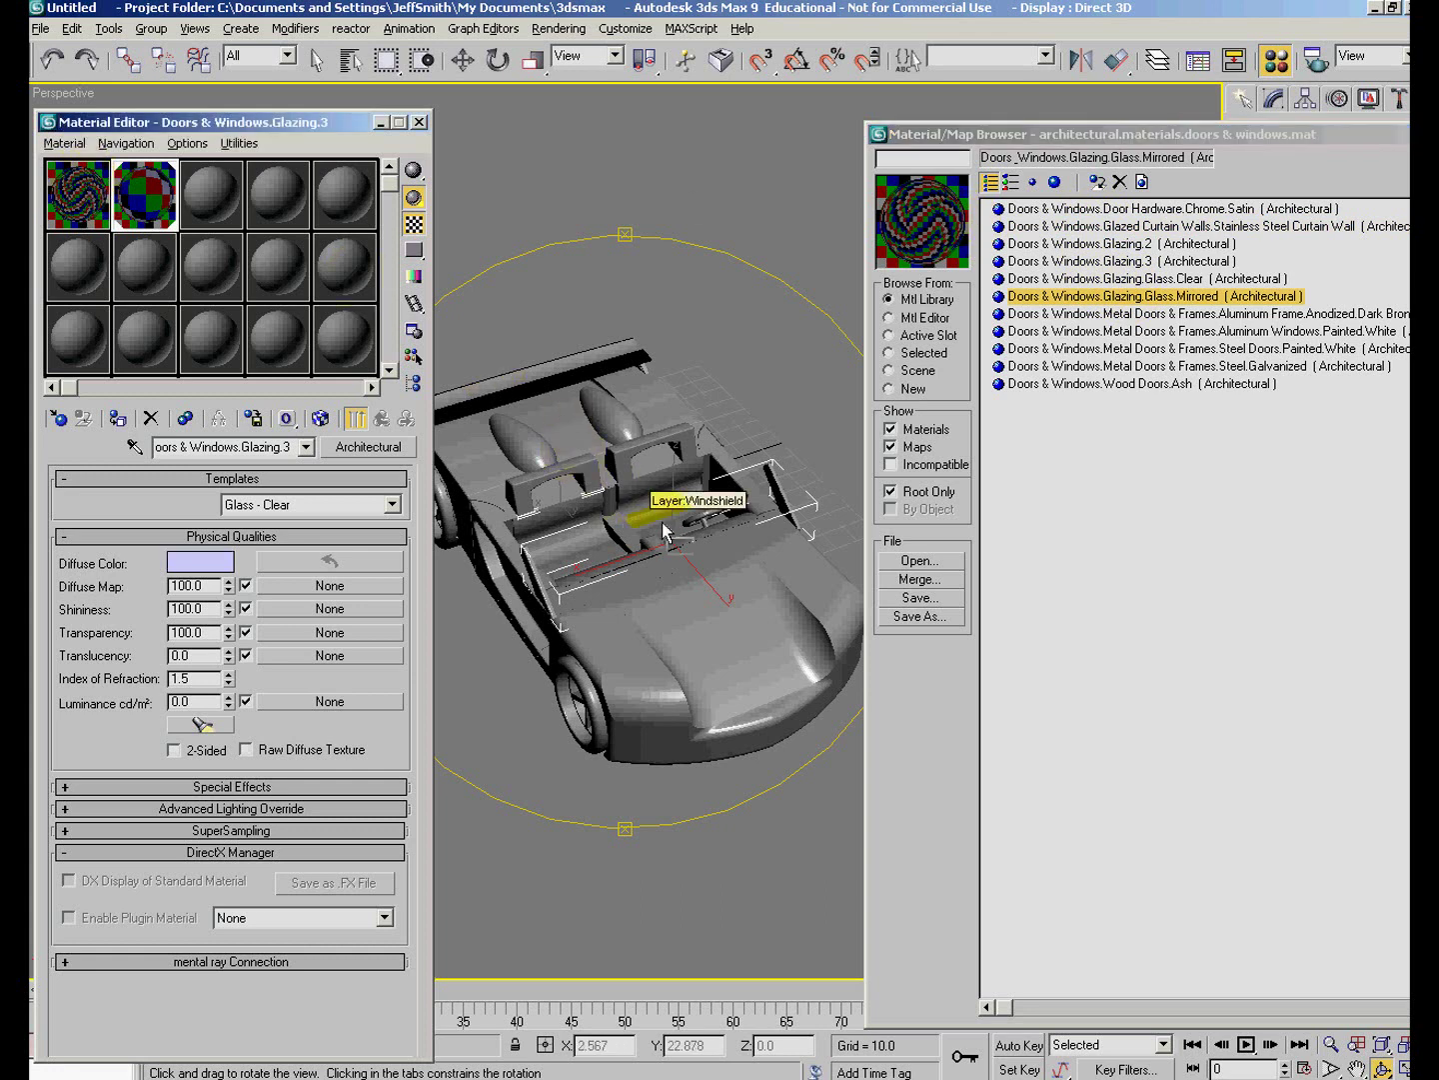
{"action": "left_click_drag", "start_coordinate": [665, 530], "coordinate": [517, 556]}
{"action": "left_click", "coordinate": [669, 591]}
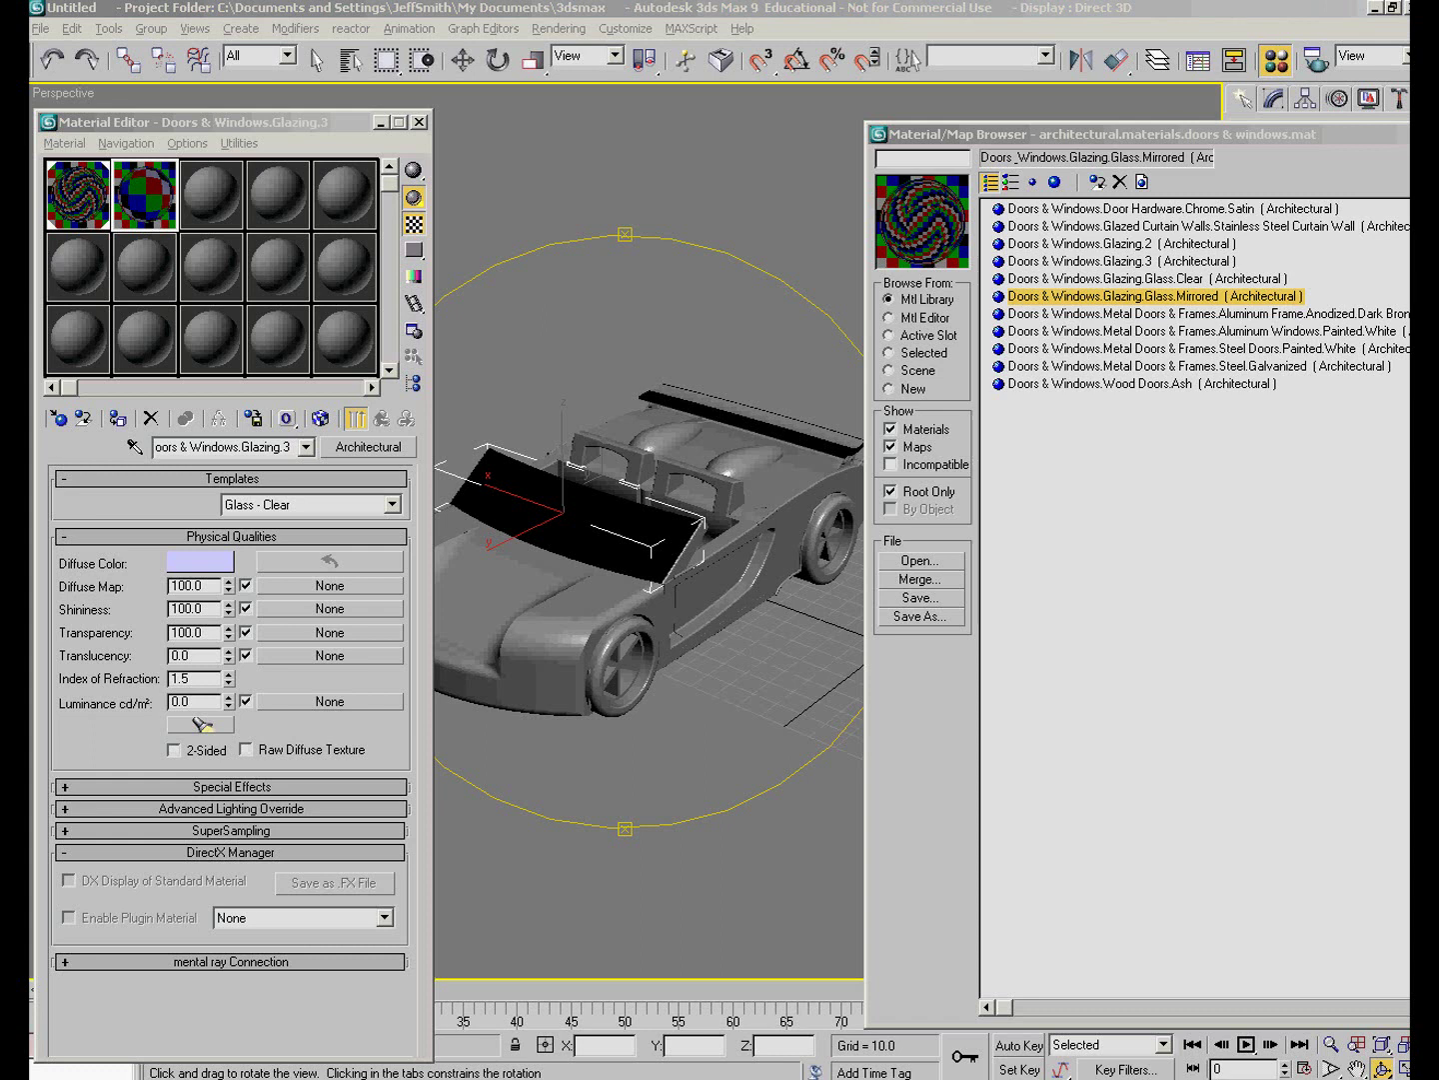
{"action": "left_click", "coordinate": [1417, 134]}
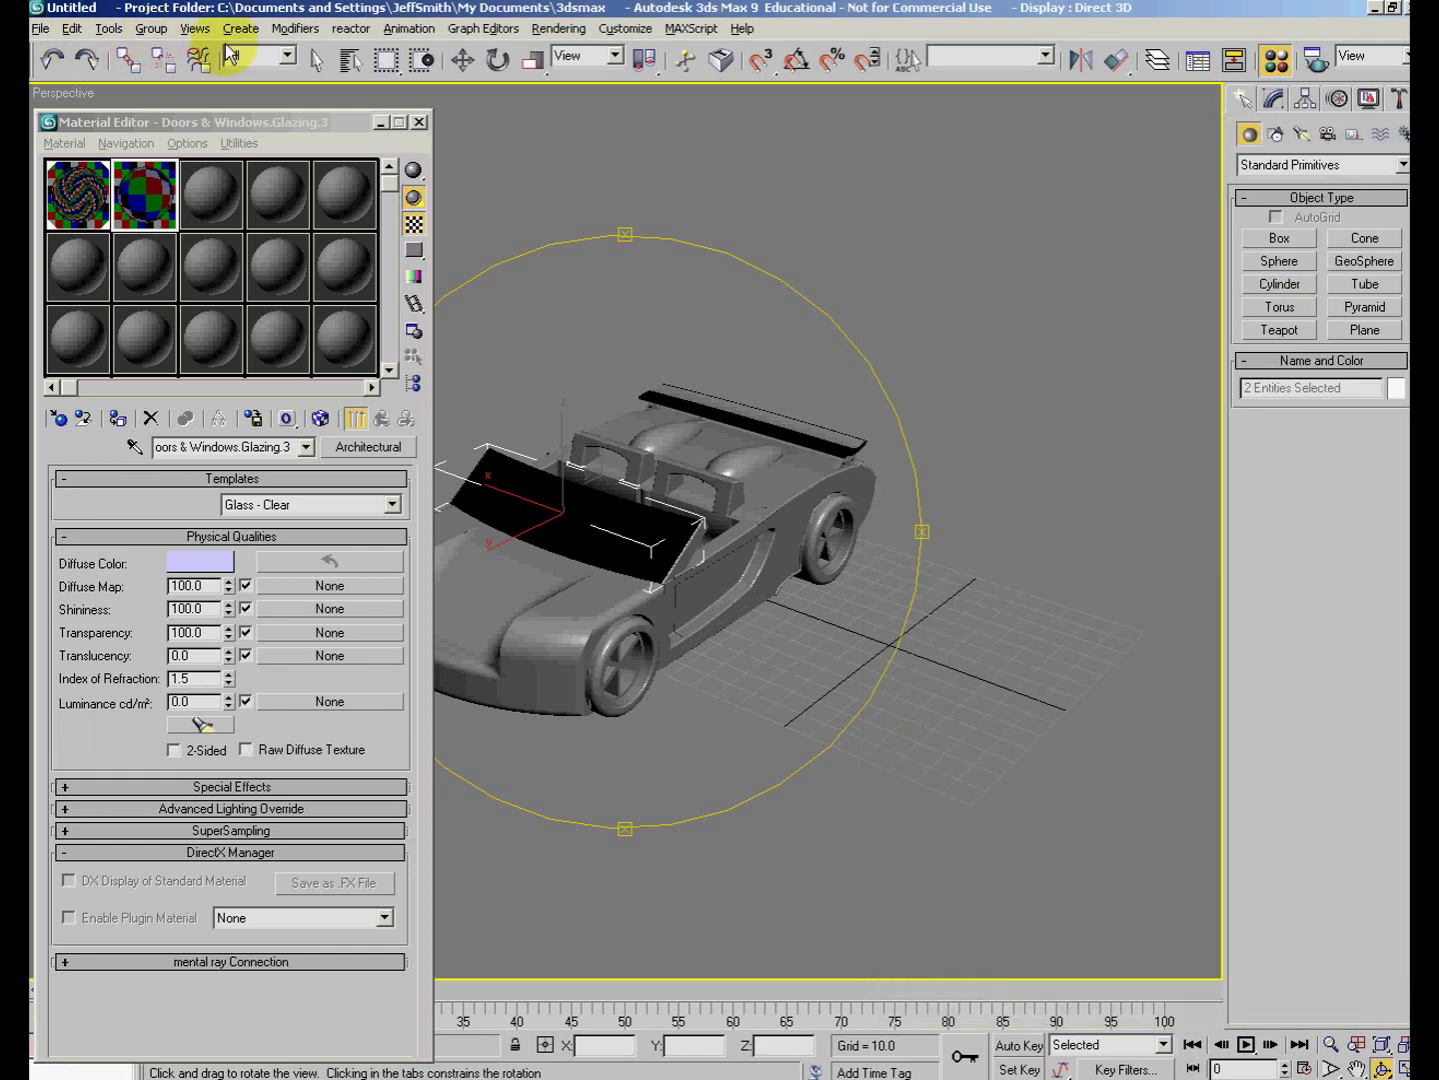
{"action": "left_click", "coordinate": [381, 121]}
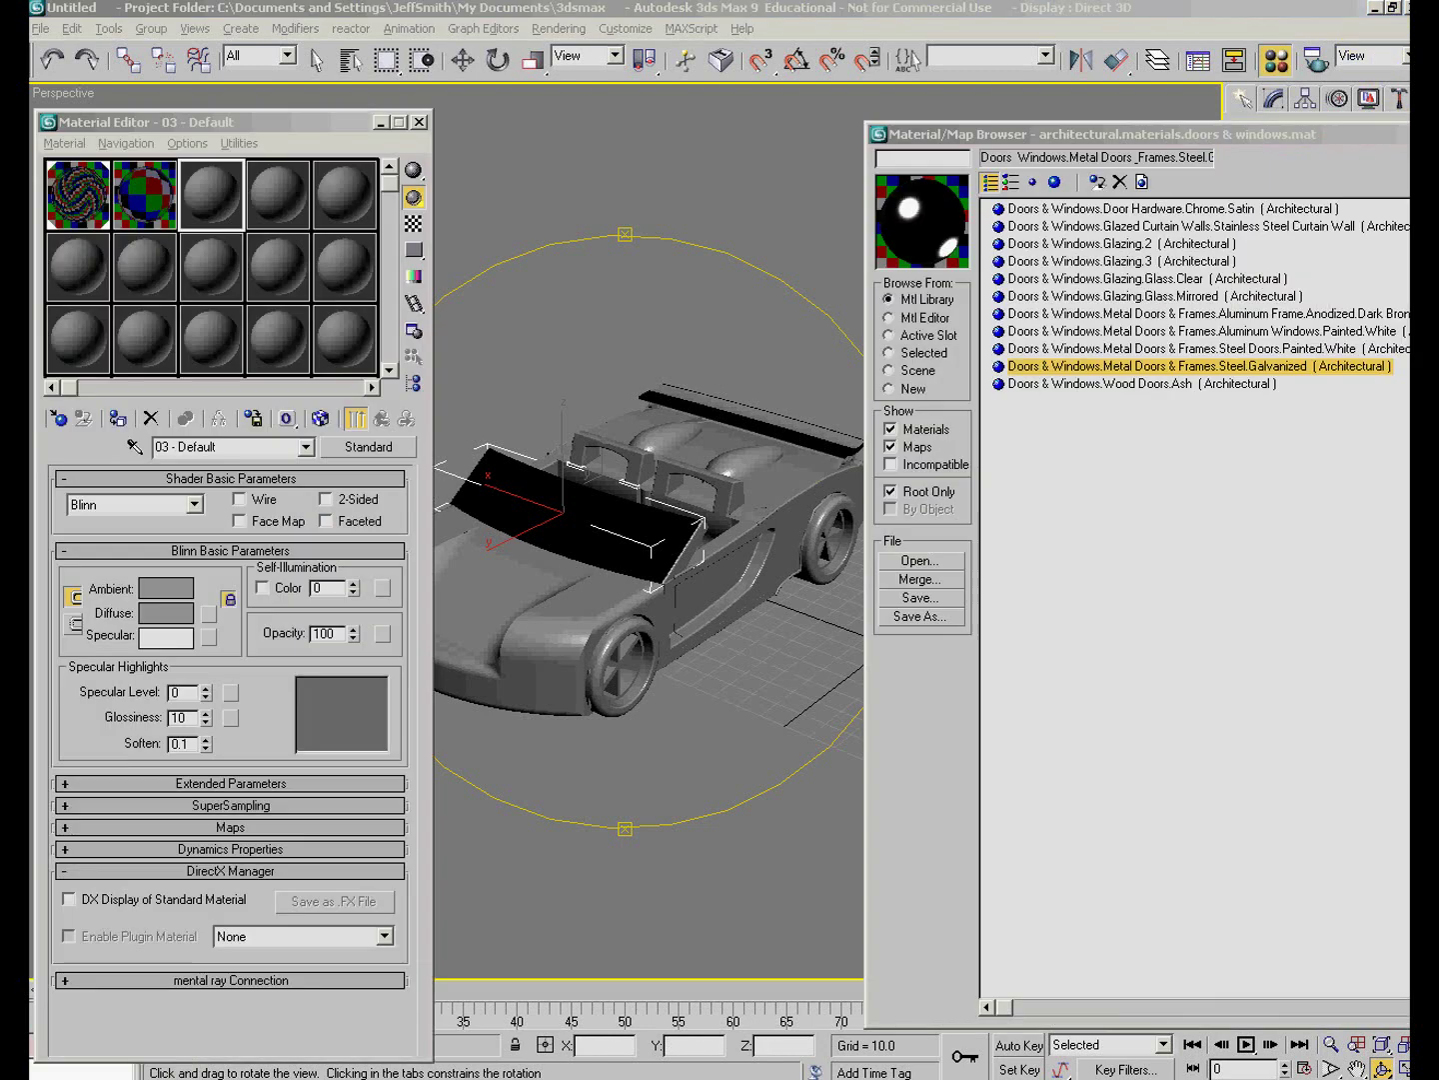
Assign Metal Doors & Frames.Steel.Galvanized to the car's front body and Steel Doors.Painted.White to its side.
{"action": "left_click_drag", "start_coordinate": [1048, 366], "coordinate": [544, 631]}
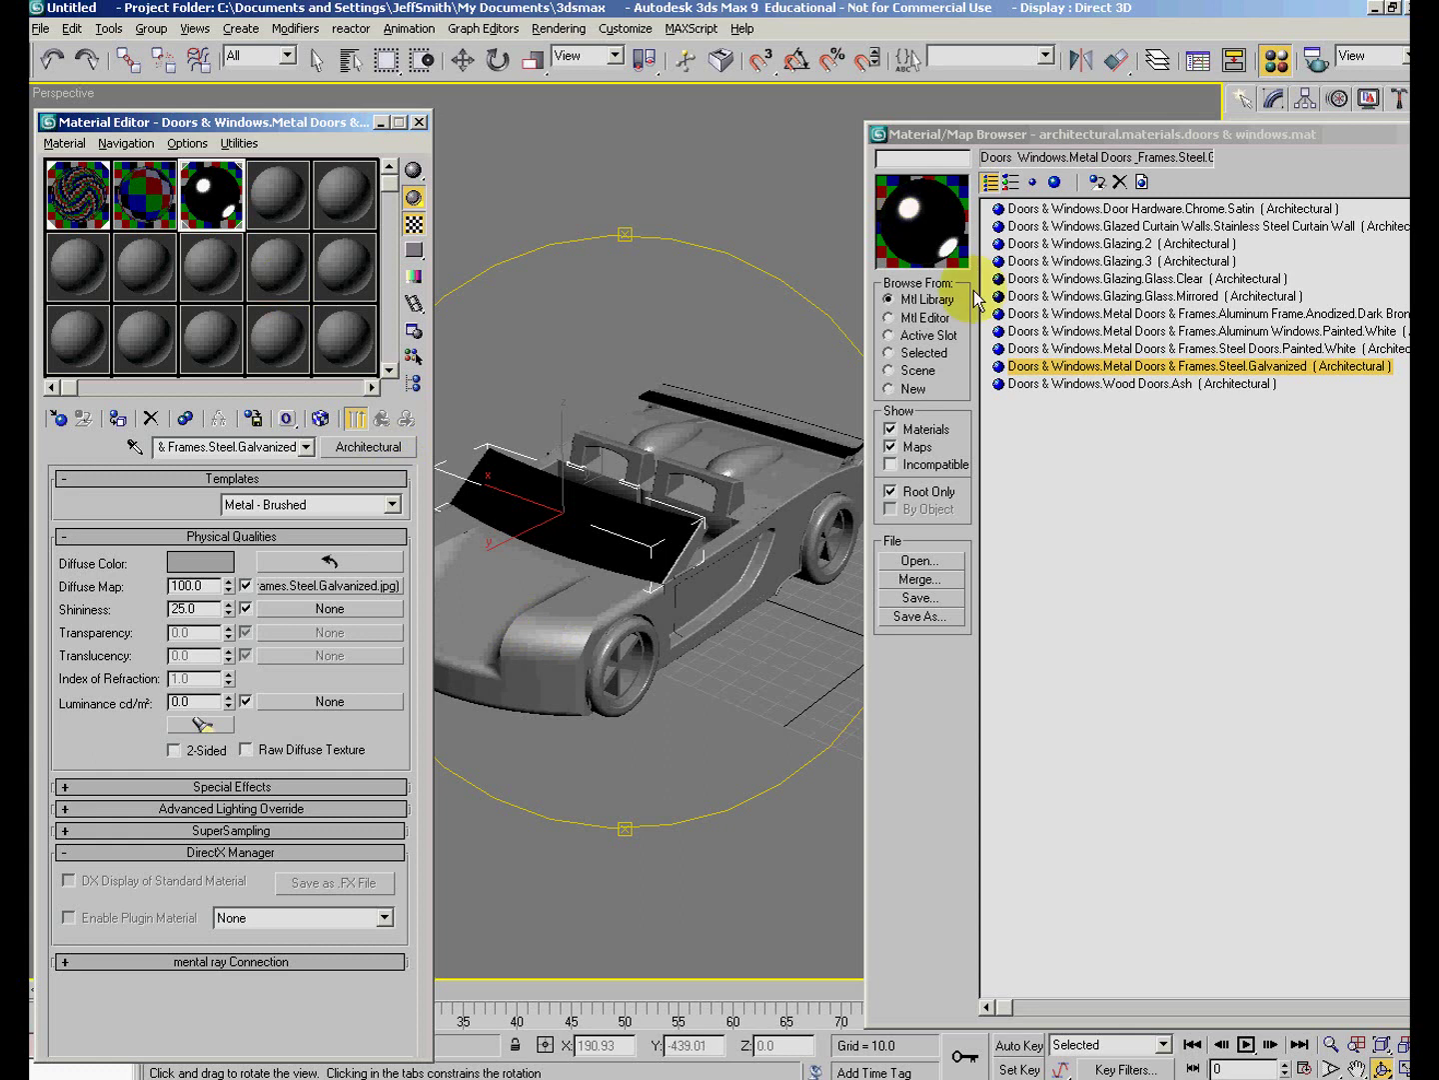
{"action": "left_click", "coordinate": [1121, 349]}
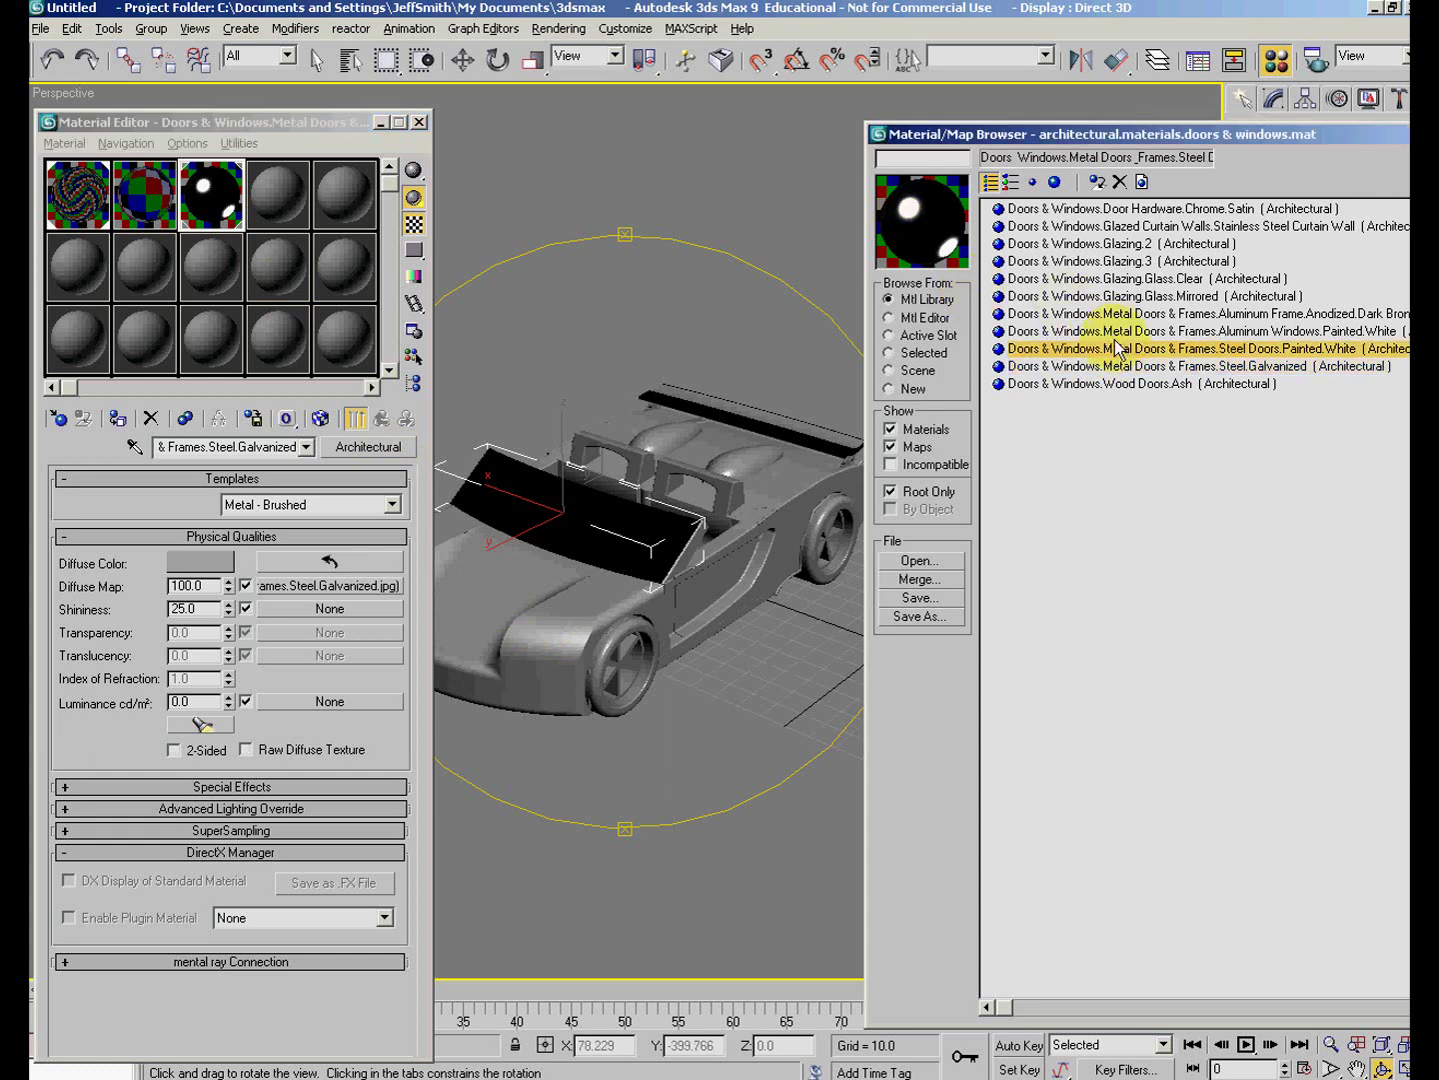
{"action": "left_click", "coordinate": [285, 197]}
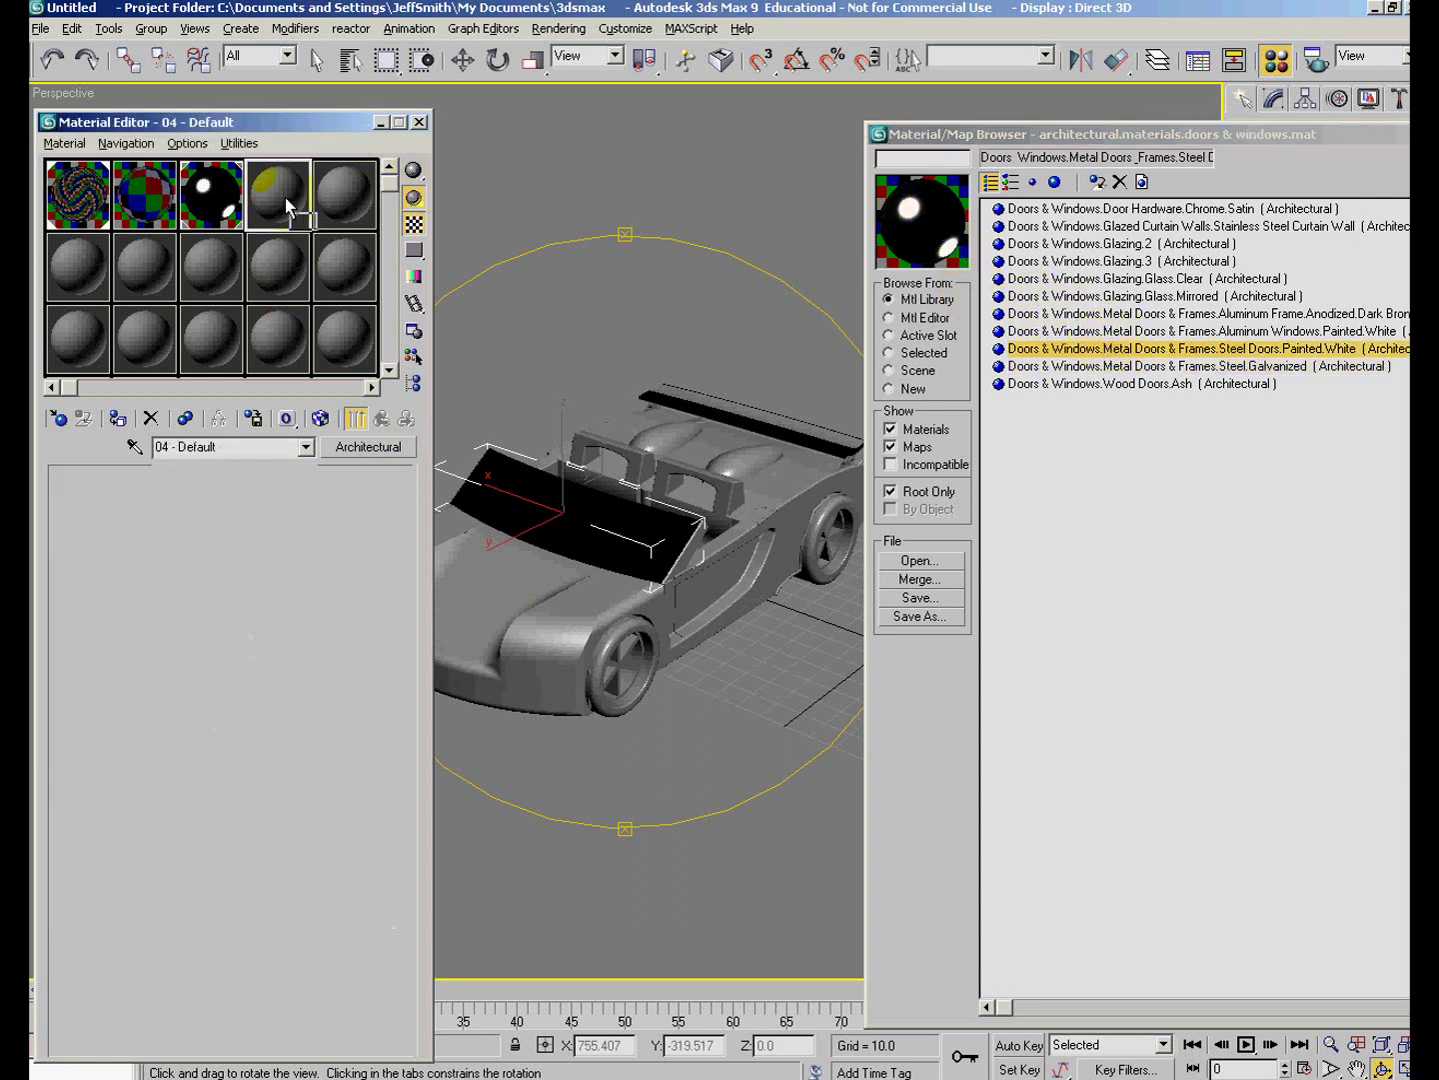
{"action": "mouse_move", "coordinate": [284, 197]}
{"action": "left_mouse_down"}
{"action": "mouse_move", "coordinate": [519, 526]}
{"action": "mouse_move", "coordinate": [549, 606]}
{"action": "mouse_move", "coordinate": [535, 590]}
{"action": "mouse_move", "coordinate": [601, 528]}
{"action": "mouse_move", "coordinate": [713, 572]}
{"action": "mouse_move", "coordinate": [715, 602]}
{"action": "left_mouse_up"}
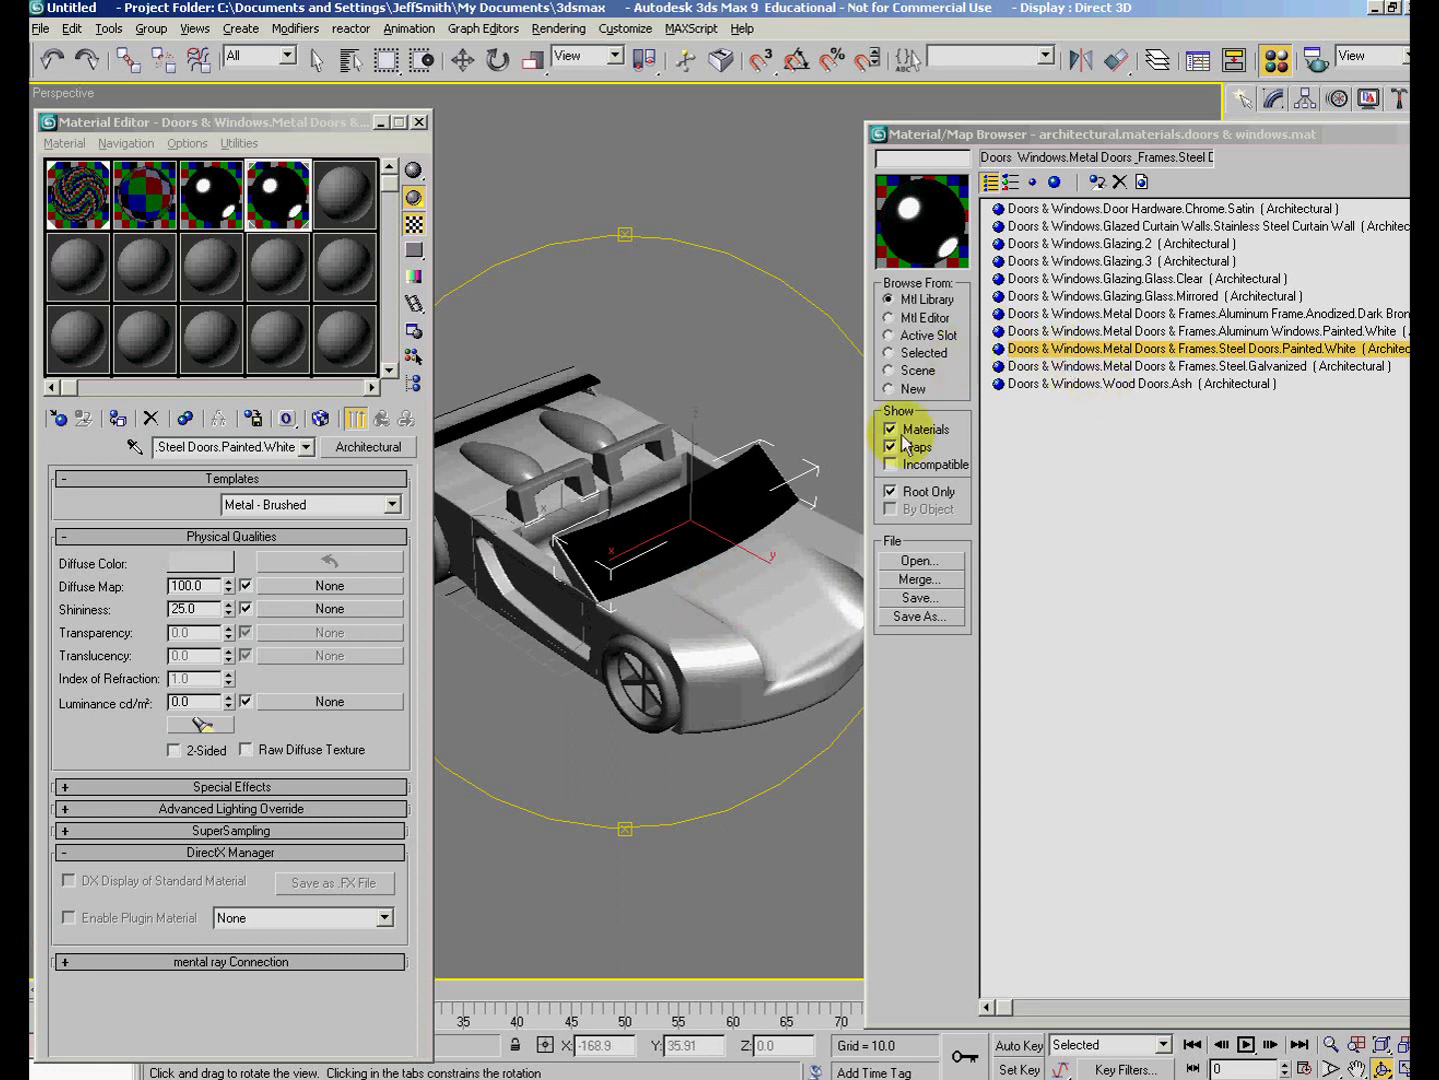
Open the Nature material library to check its materials, and close the material browser.
{"action": "left_click", "coordinate": [920, 561]}
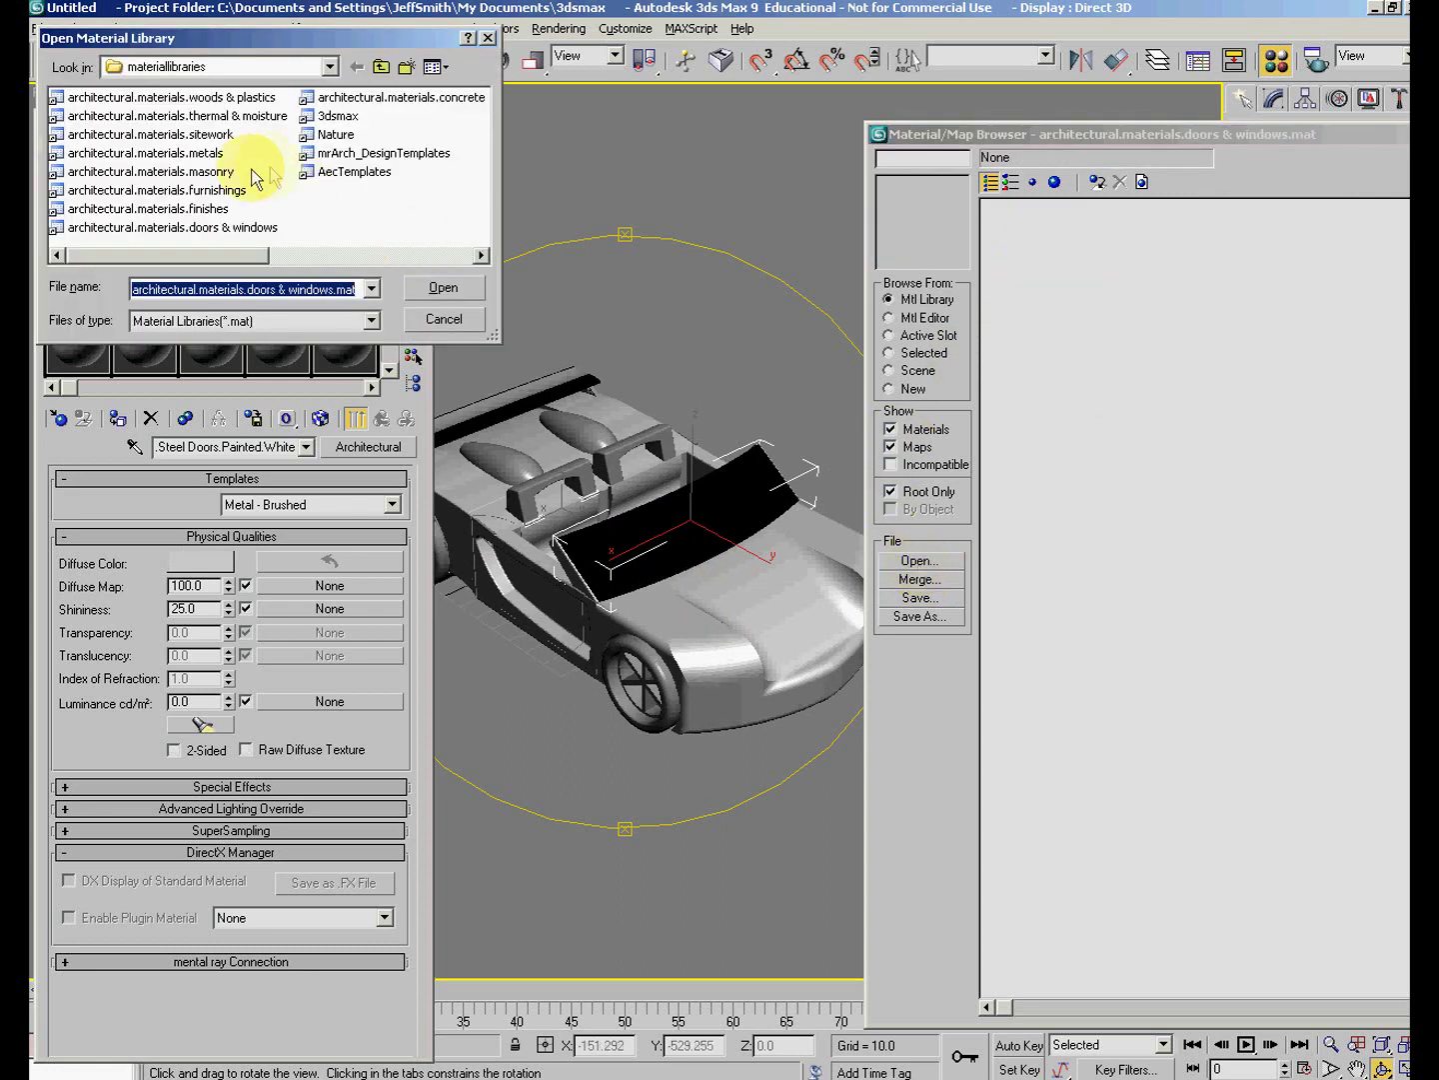
{"action": "double_click", "coordinate": [332, 134]}
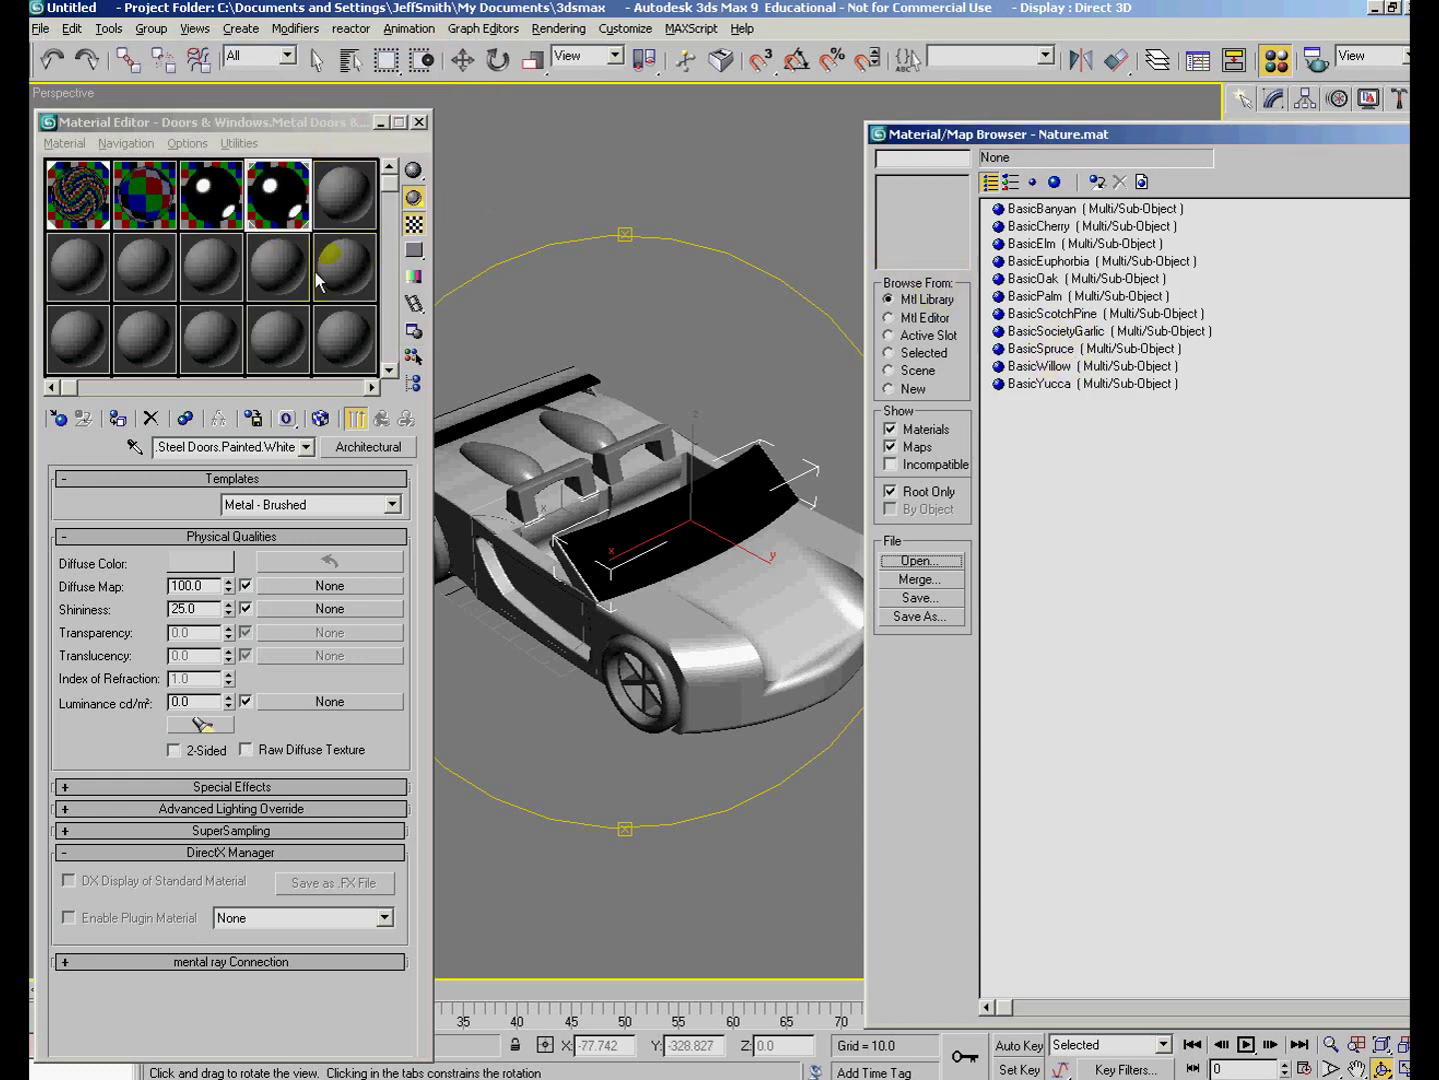
{"action": "left_click", "coordinate": [1417, 134]}
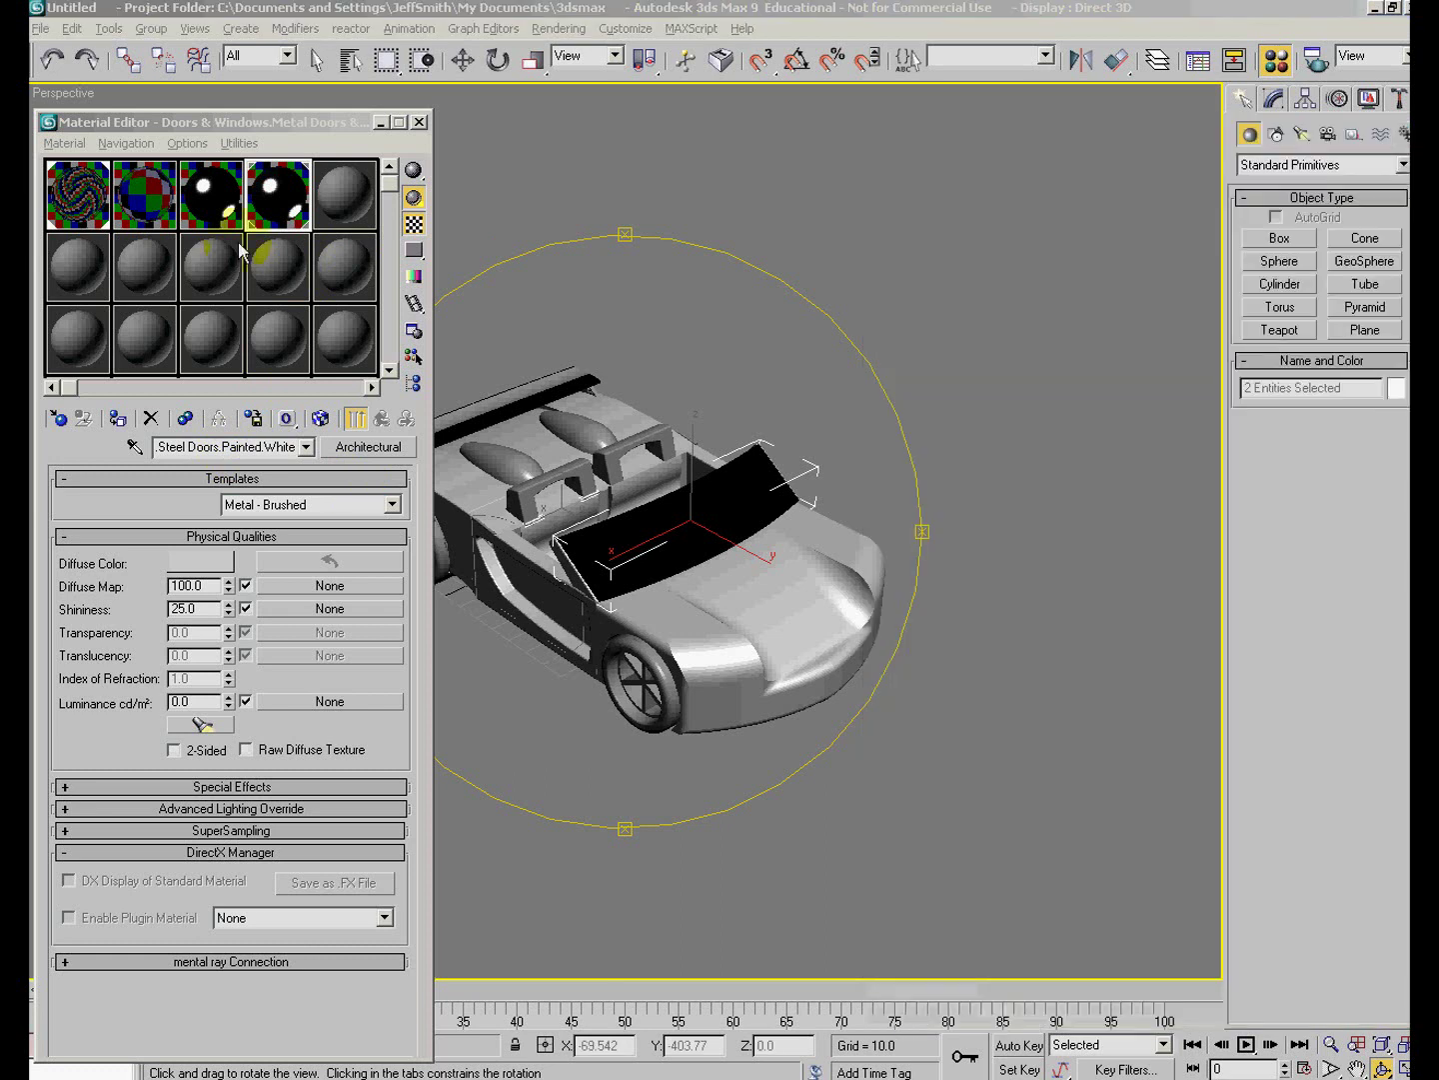
Reopen the Material/Map Browser and open the 3dsmax material library from the materiallibraries folder.
{"action": "left_click", "coordinate": [58, 419]}
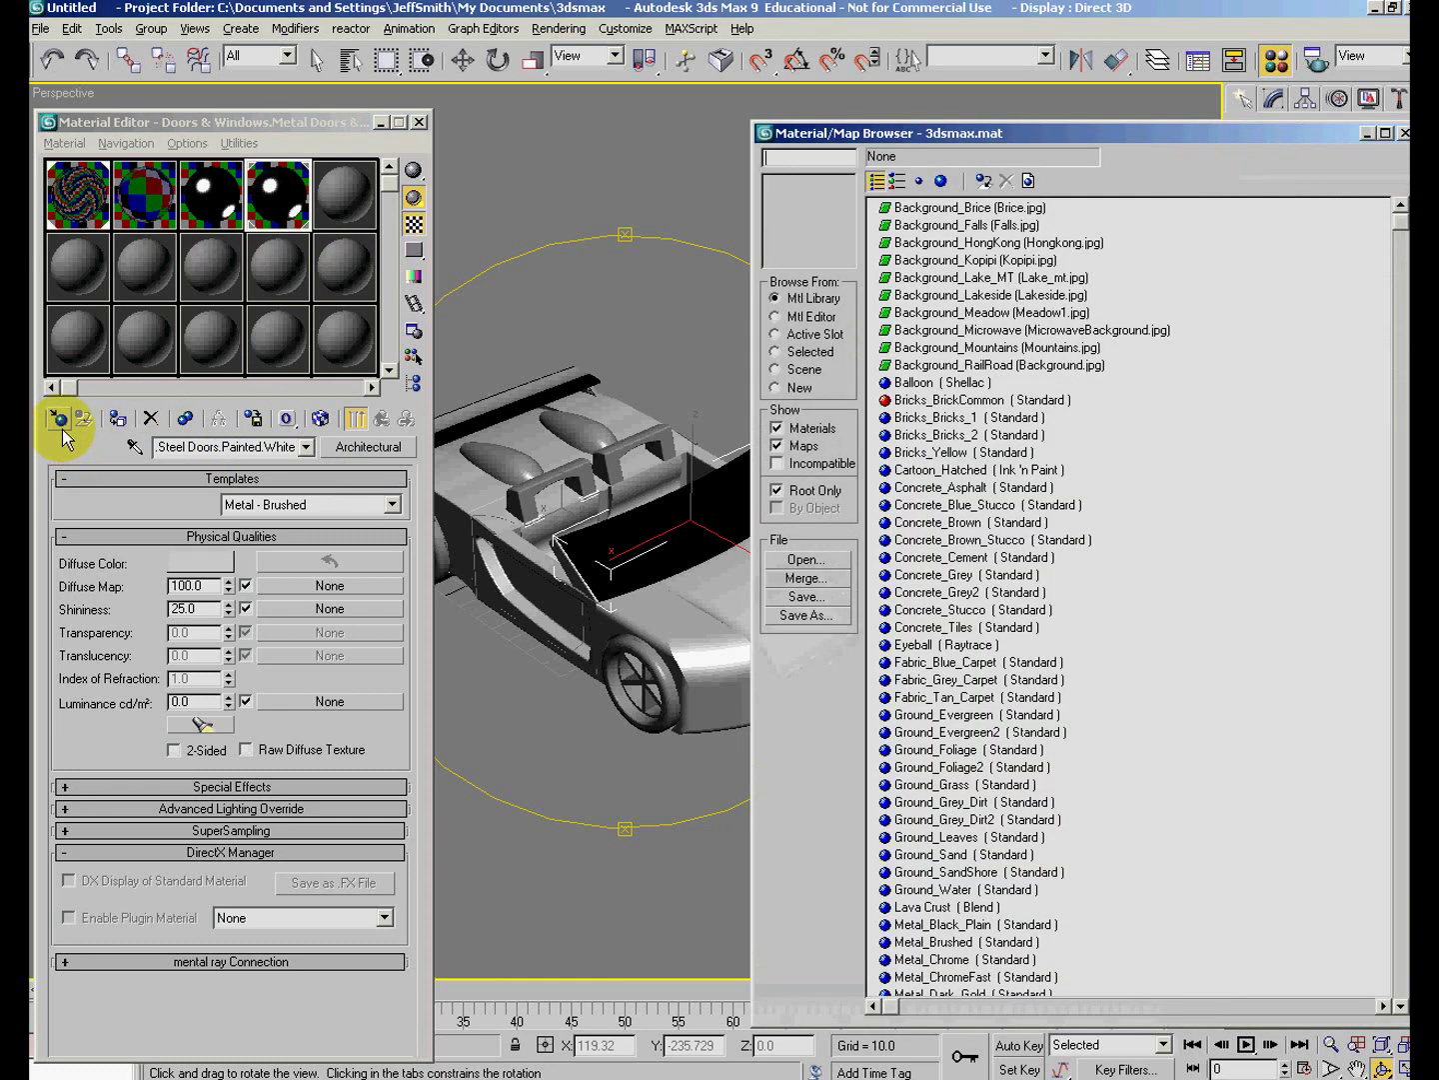
{"action": "left_click", "coordinate": [806, 561]}
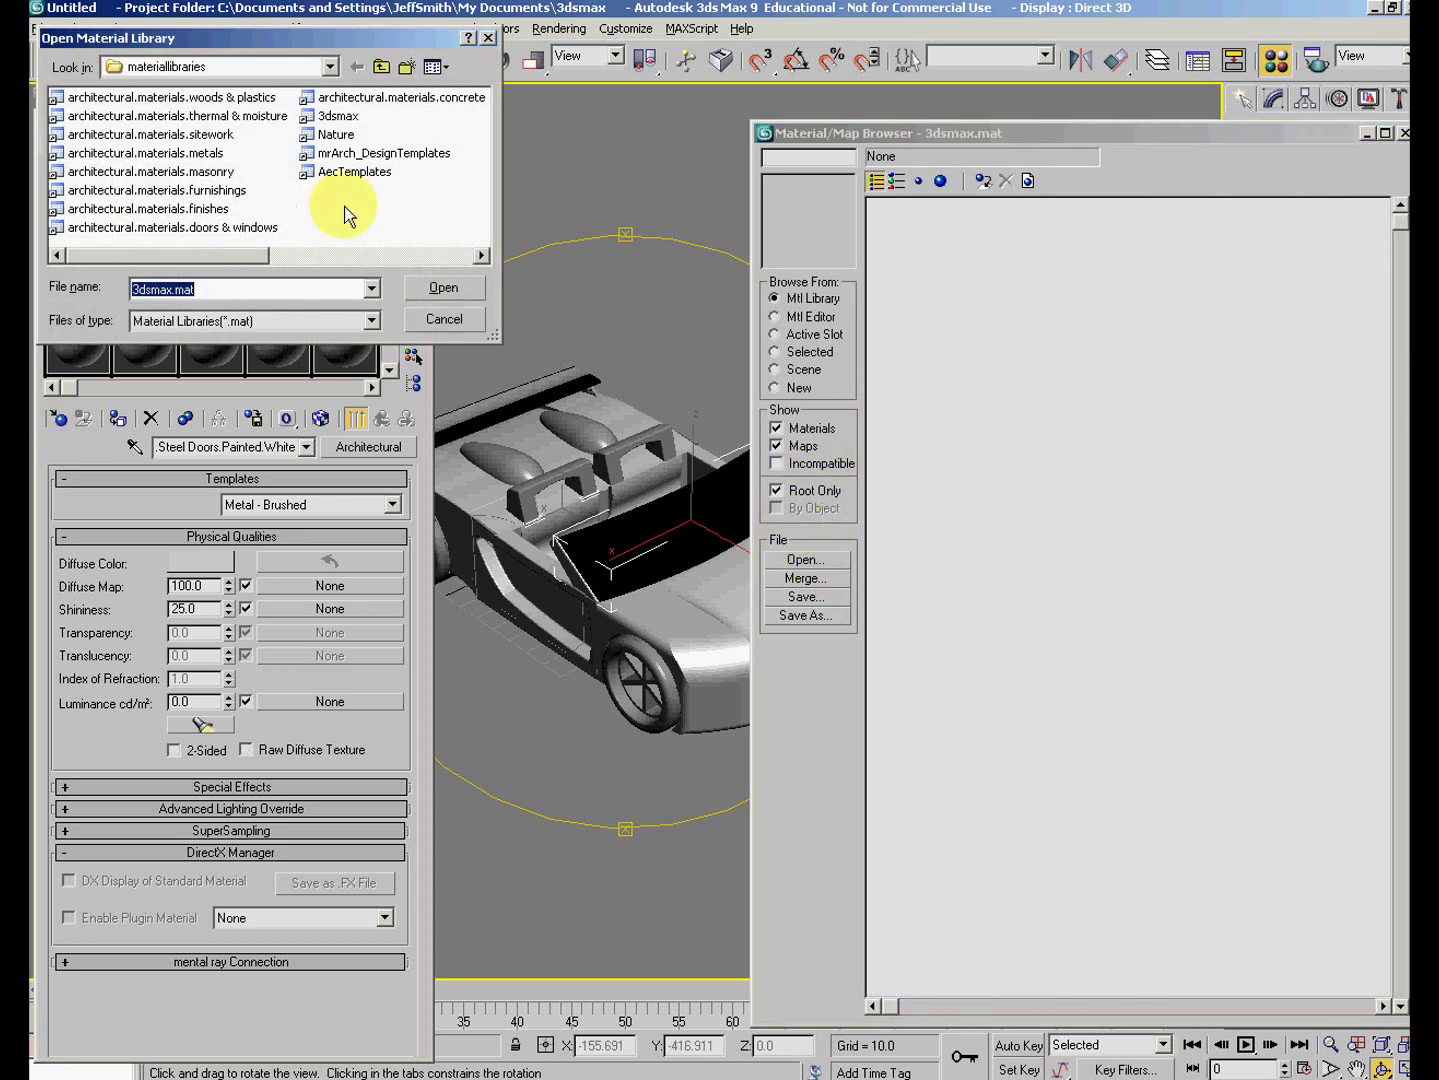
{"action": "double_click", "coordinate": [326, 116]}
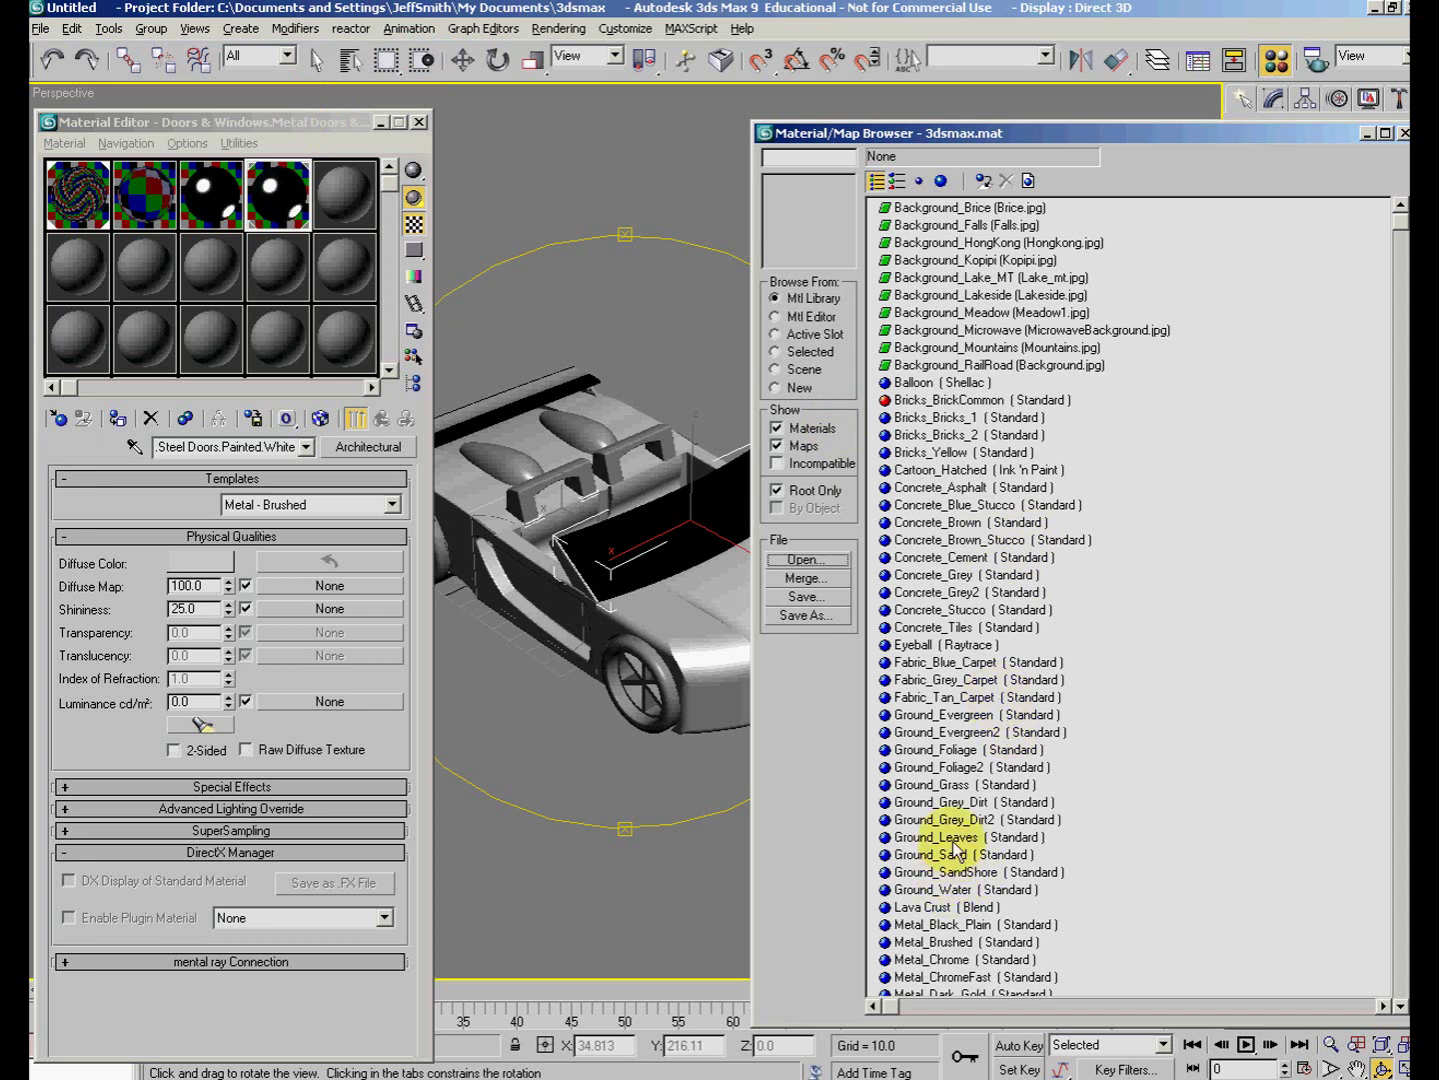
Load Metal_Dark_Gold and Metal_ChromeFast into free sample slots, assigning the gold to the frames behind the seats and the chrome to the rear humps.
{"action": "scroll", "coordinate": [955, 849], "scroll_direction": "down", "scroll_amount": 1}
{"action": "left_click", "coordinate": [1159, 779]}
{"action": "scroll", "coordinate": [1160, 781], "scroll_direction": "down", "scroll_amount": 1}
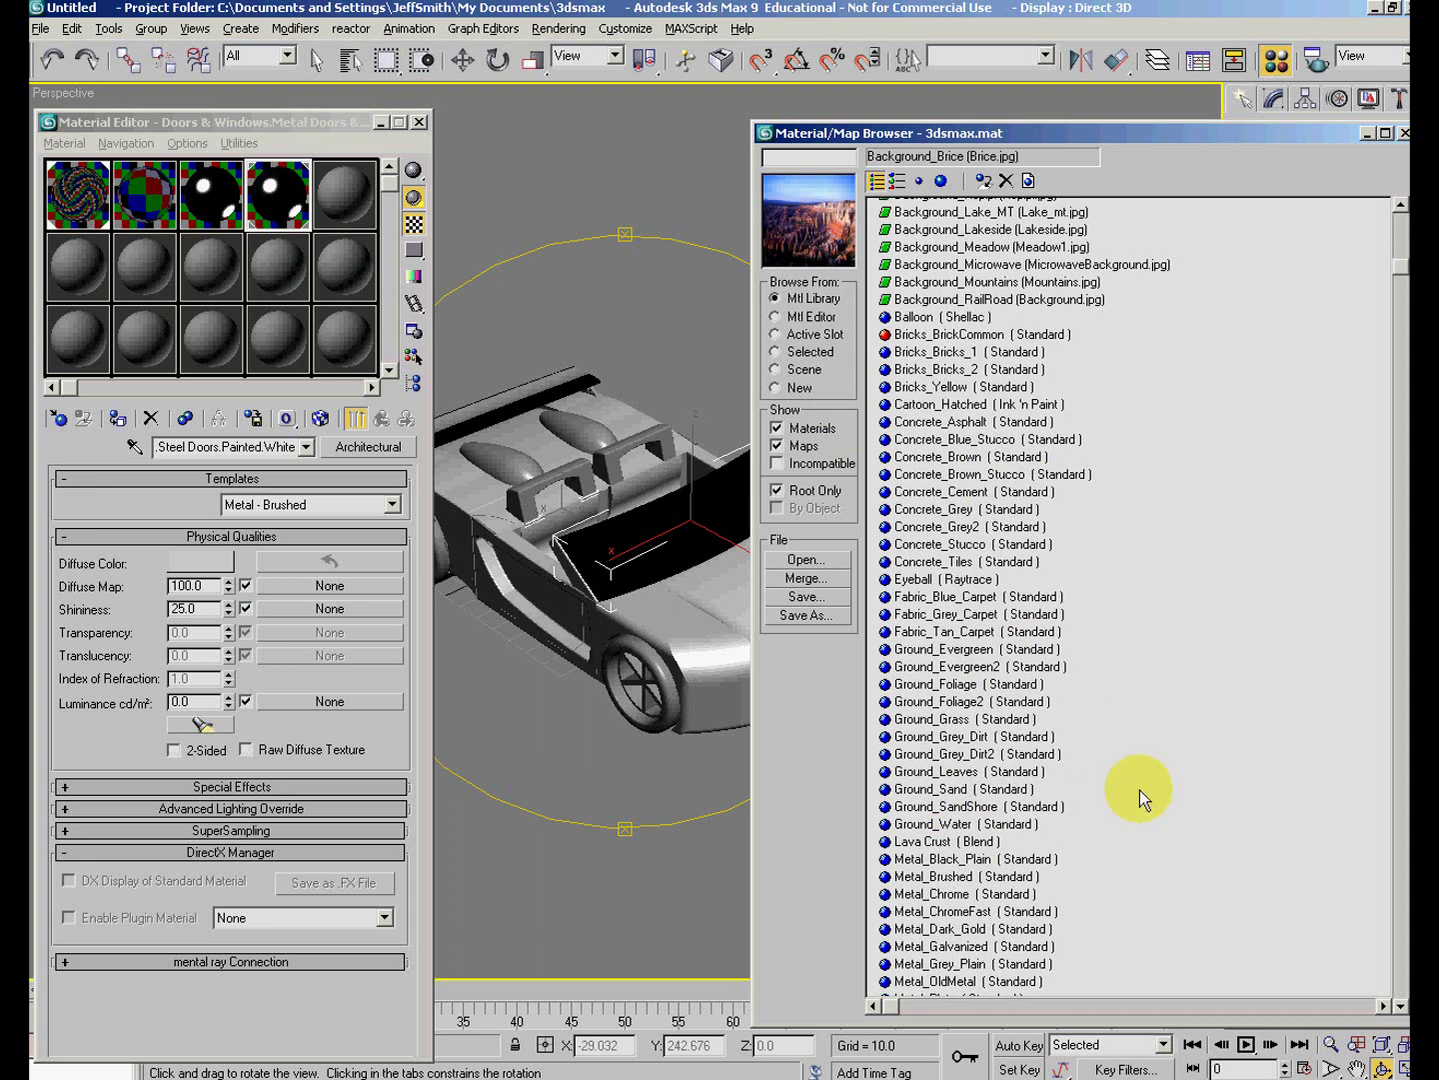
{"action": "left_click", "coordinate": [960, 930]}
{"action": "left_click_drag", "start_coordinate": [806, 208], "coordinate": [349, 213]}
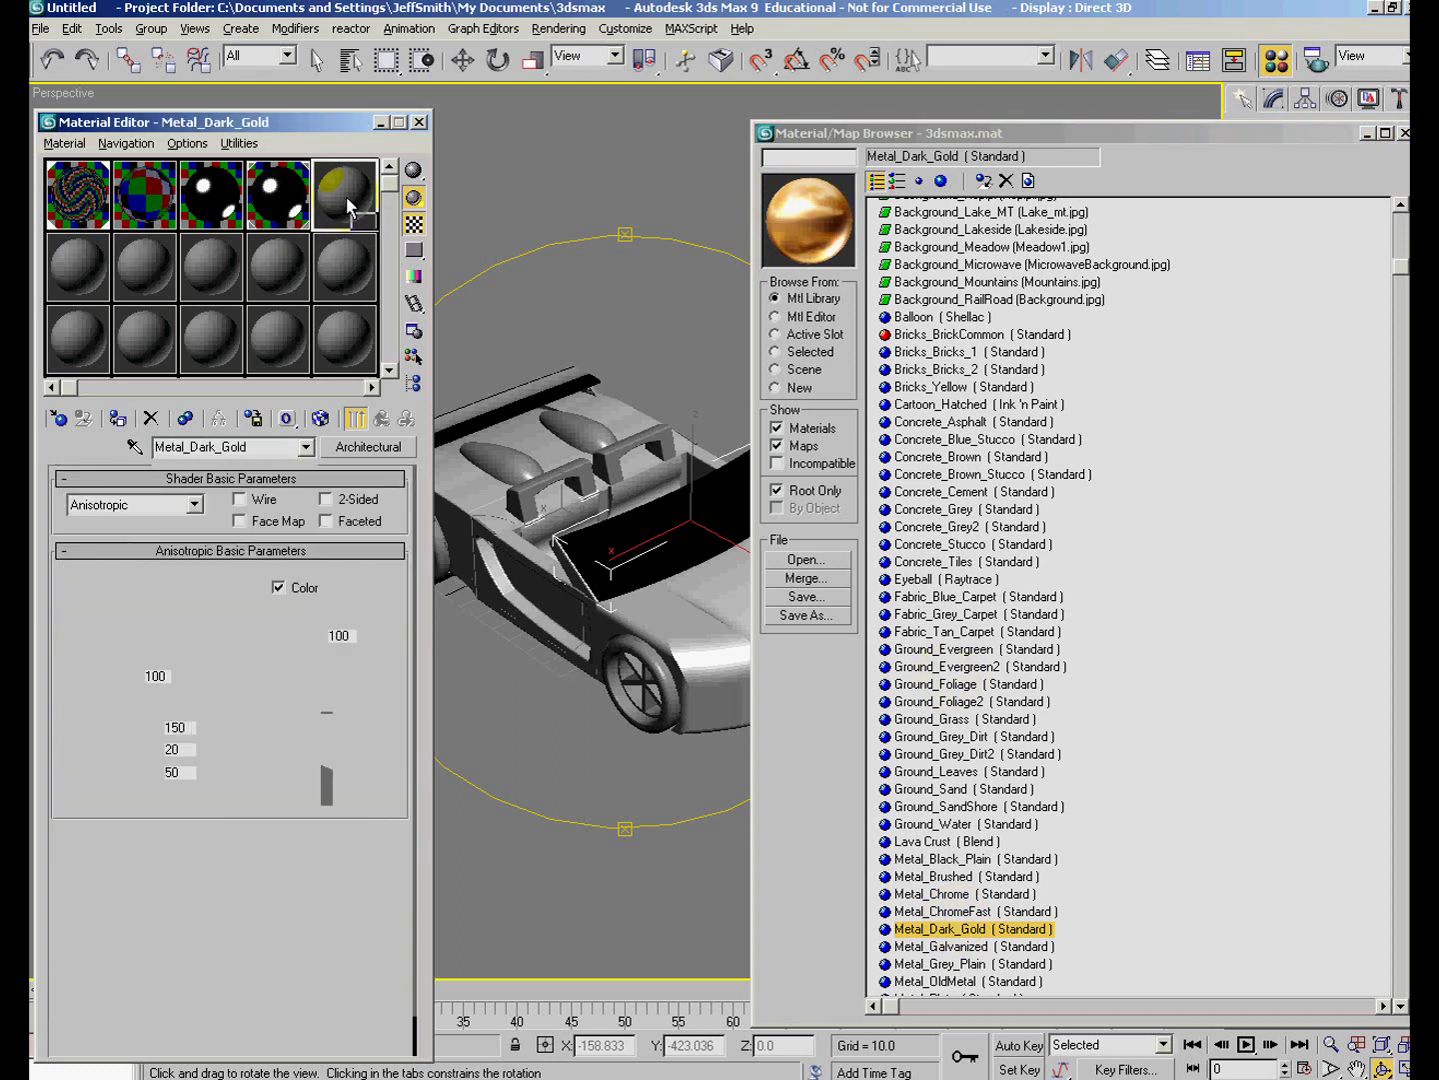
{"action": "left_click_drag", "start_coordinate": [350, 205], "coordinate": [542, 497]}
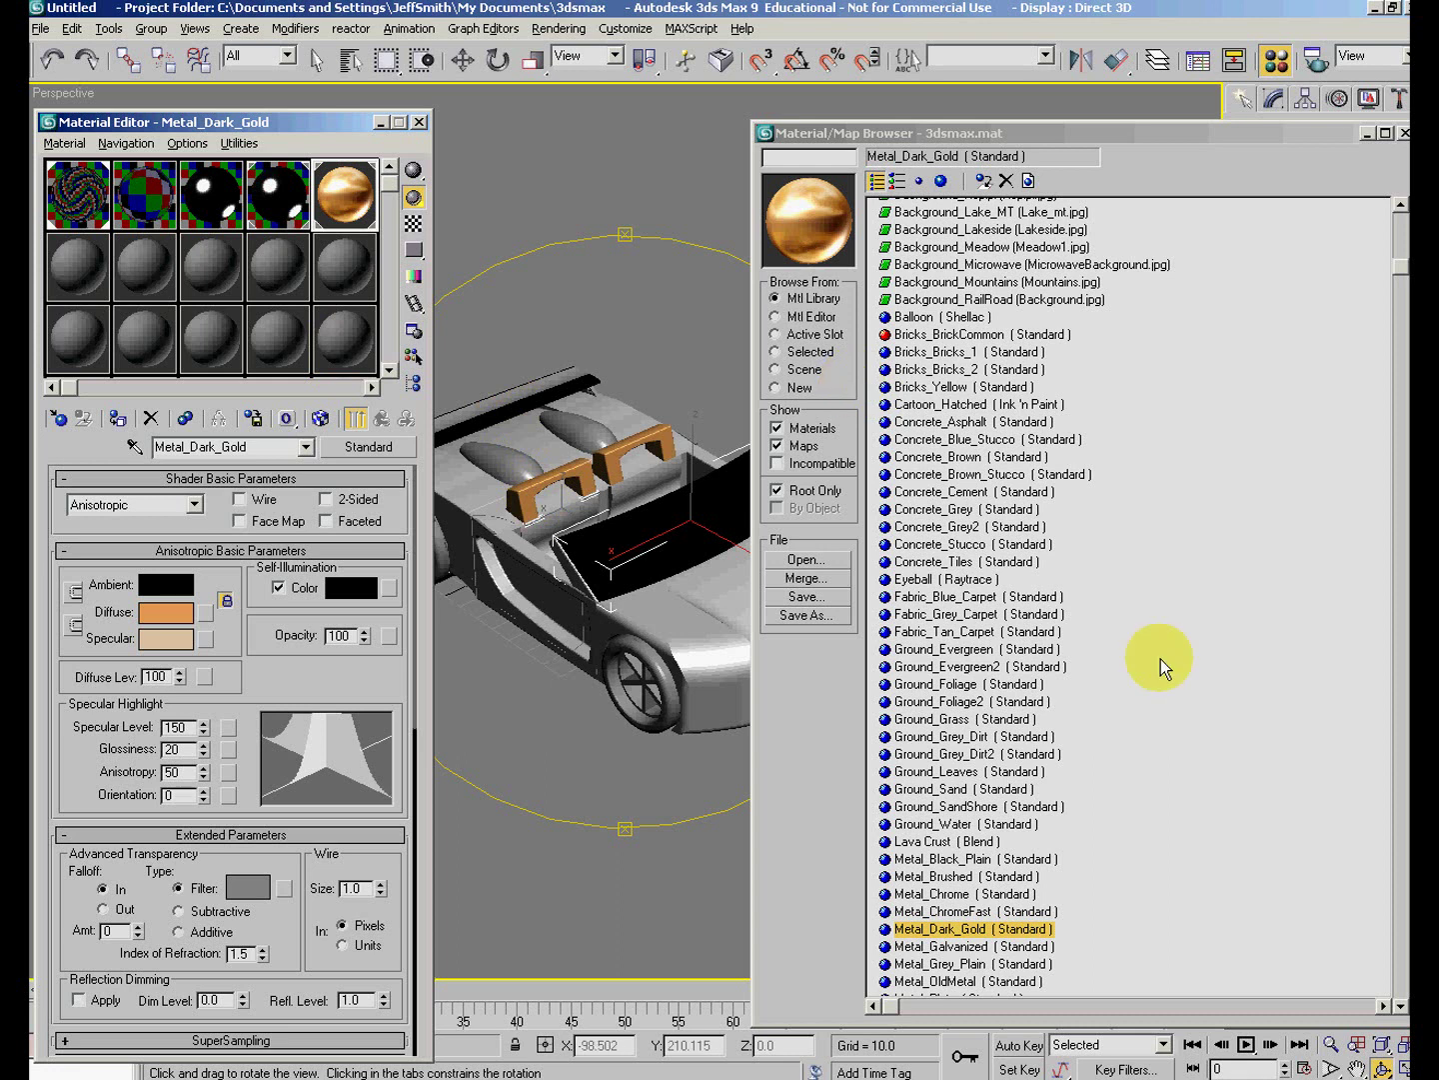
{"action": "left_click", "coordinate": [984, 911]}
{"action": "left_click_drag", "start_coordinate": [983, 910], "coordinate": [504, 454]}
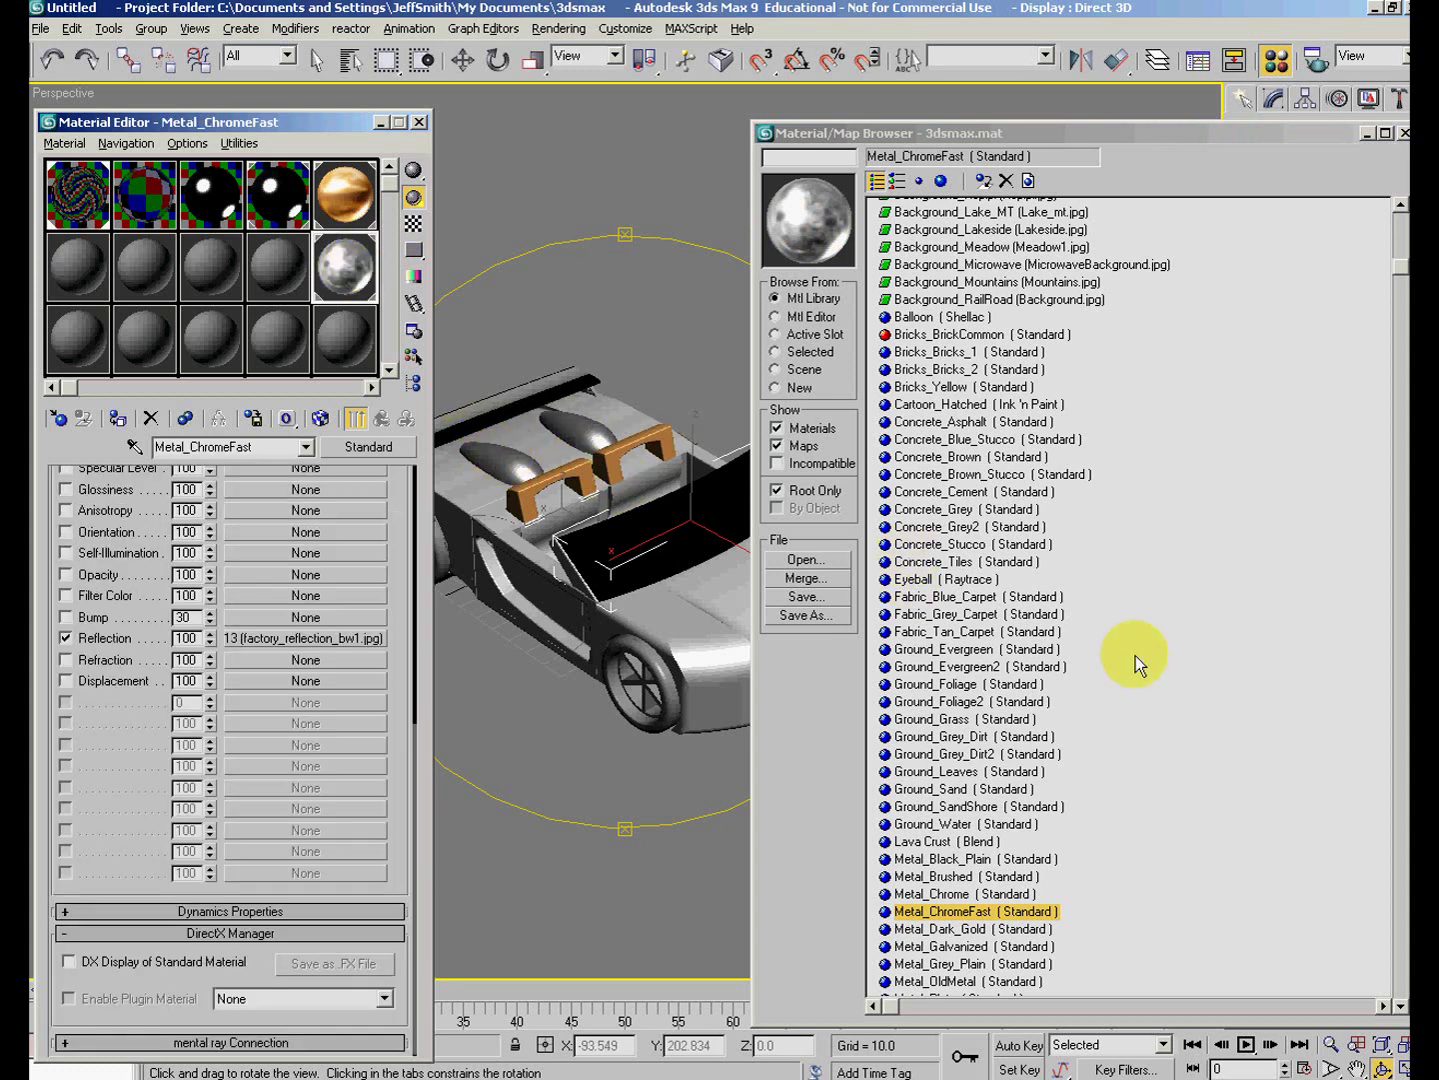
Look through the remaining metal and reflection materials in the 3dsmax library, and minimize the Material/Map Browser and Material Editor.
{"action": "left_click", "coordinate": [1265, 716]}
{"action": "scroll", "coordinate": [1265, 717], "scroll_direction": "down", "scroll_amount": 4}
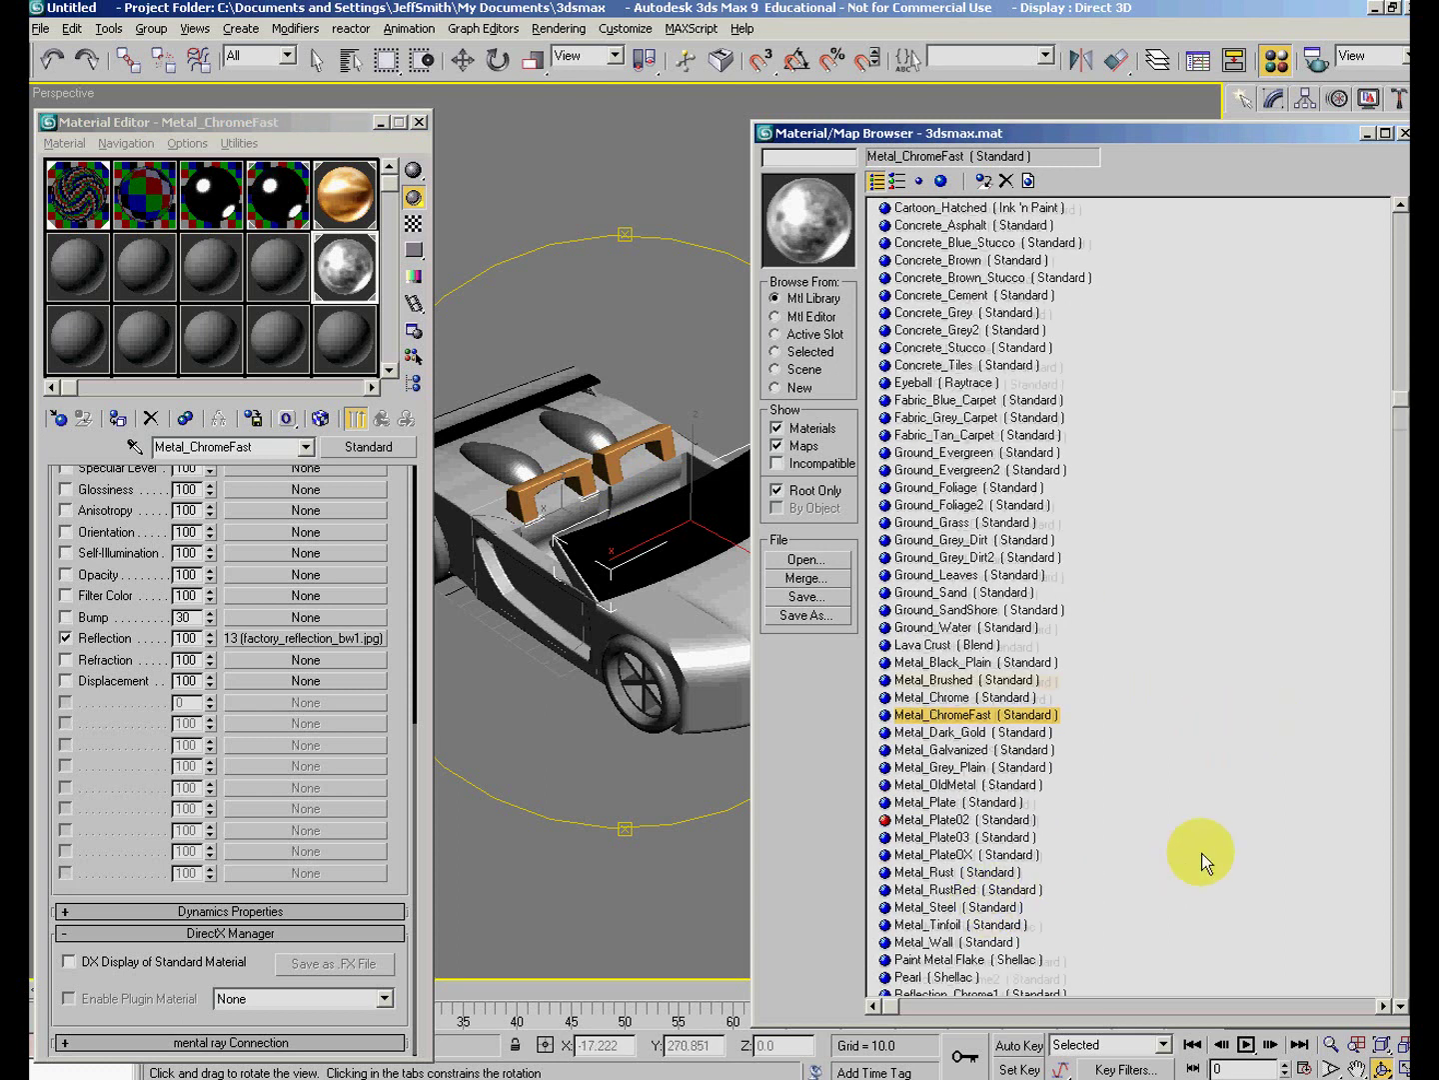
{"action": "scroll", "coordinate": [1201, 858], "scroll_direction": "down", "scroll_amount": 1}
{"action": "scroll", "coordinate": [1204, 861], "scroll_direction": "down", "scroll_amount": 1}
{"action": "scroll", "coordinate": [1205, 862], "scroll_direction": "down", "scroll_amount": 3}
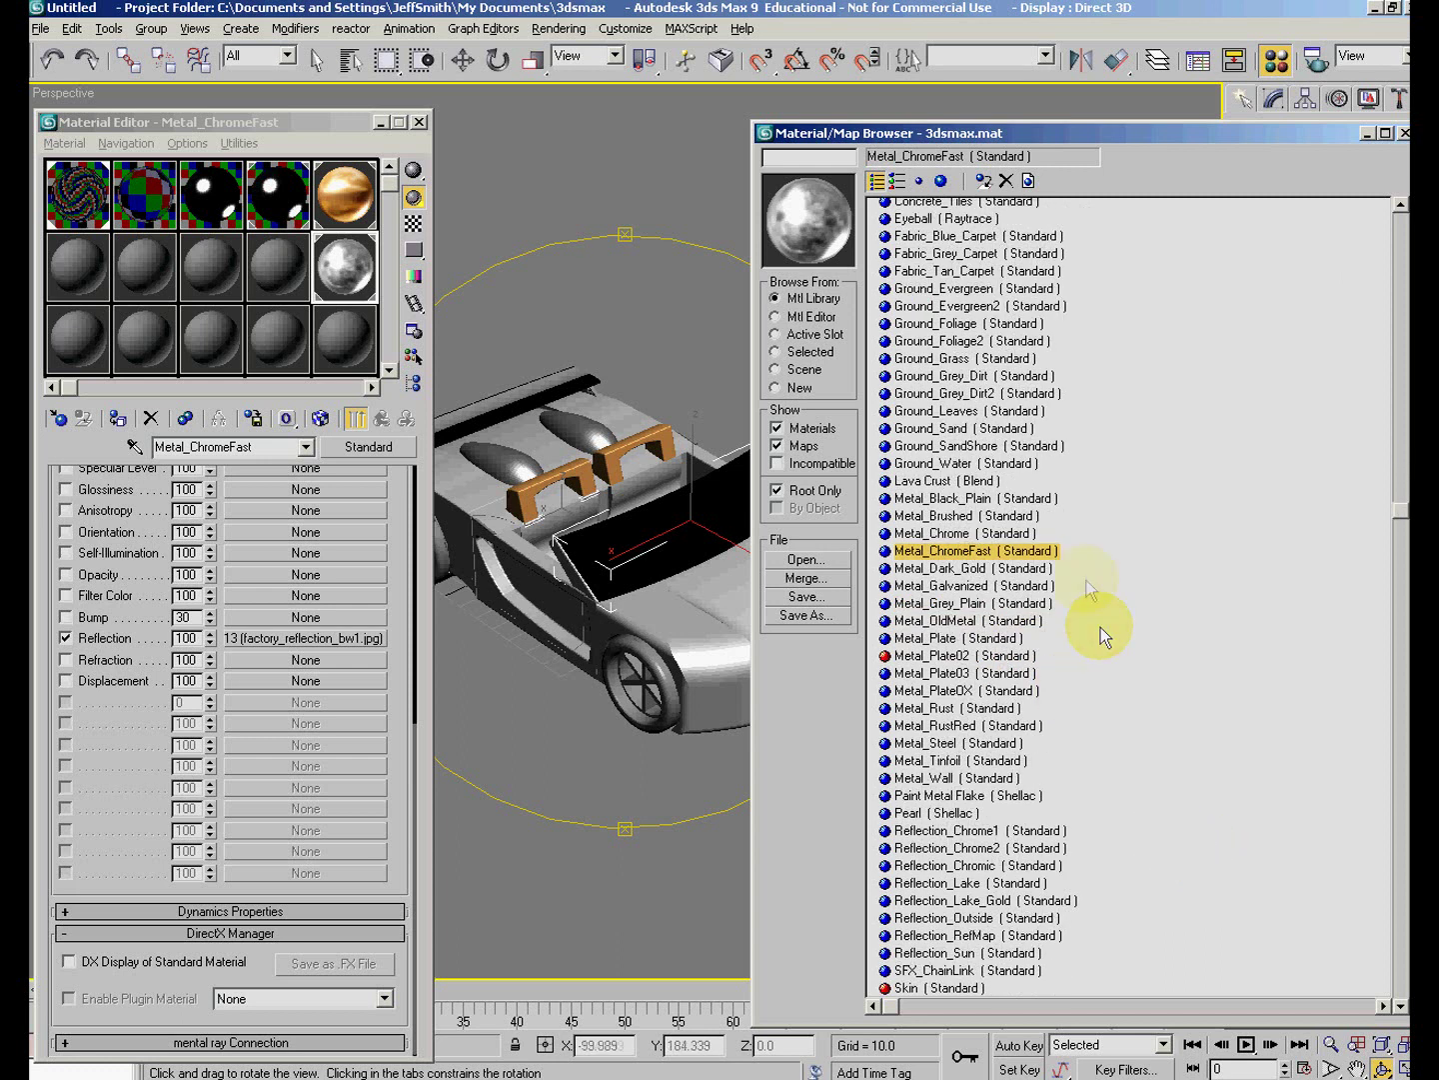
{"action": "left_click", "coordinate": [1366, 133]}
{"action": "left_click", "coordinate": [380, 122]}
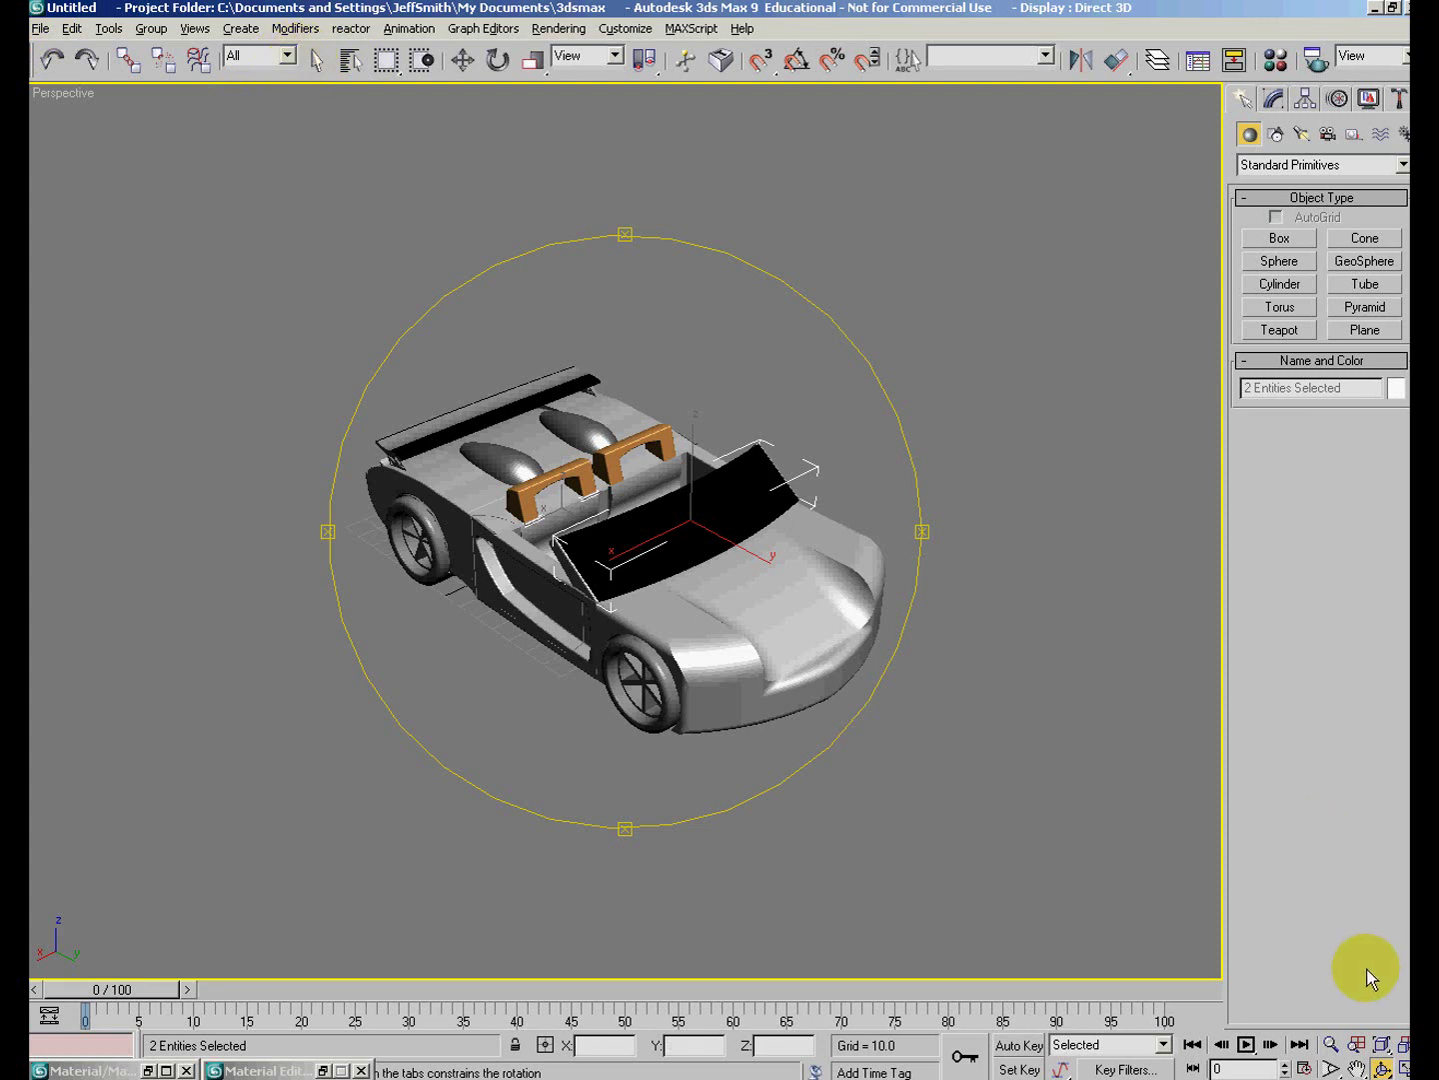
Restore the four-viewport layout and group the two selected entities under the name car.
{"action": "left_click", "coordinate": [1404, 1067]}
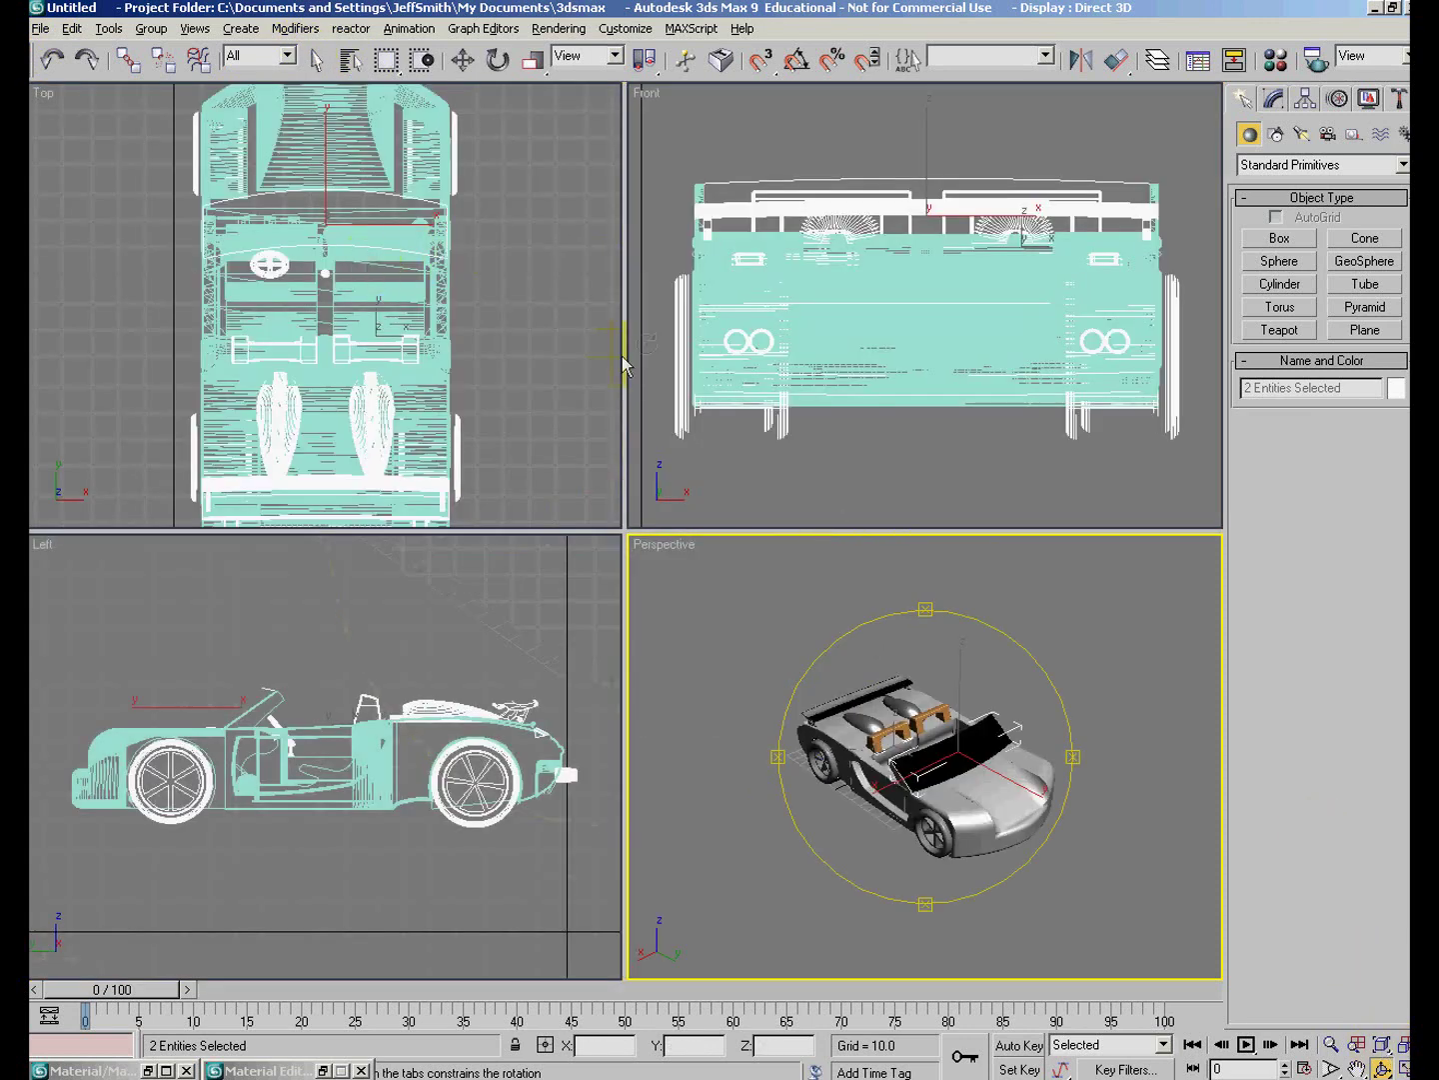
{"action": "left_click", "coordinate": [316, 61]}
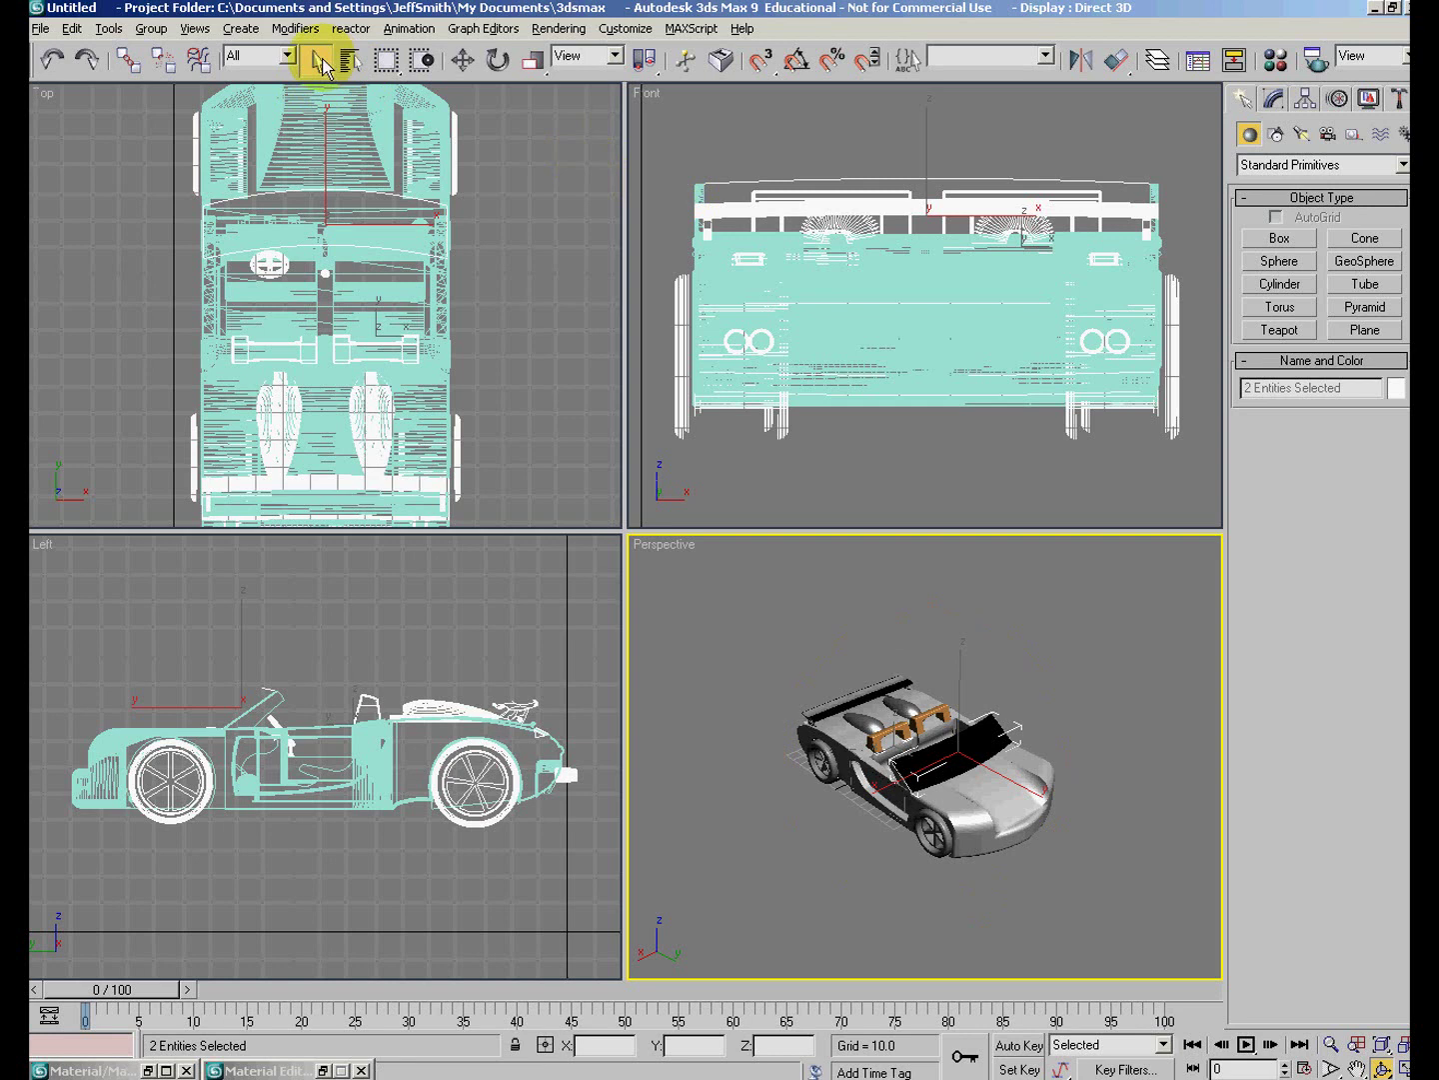
{"action": "left_click", "coordinate": [150, 28]}
{"action": "left_click", "coordinate": [158, 45]}
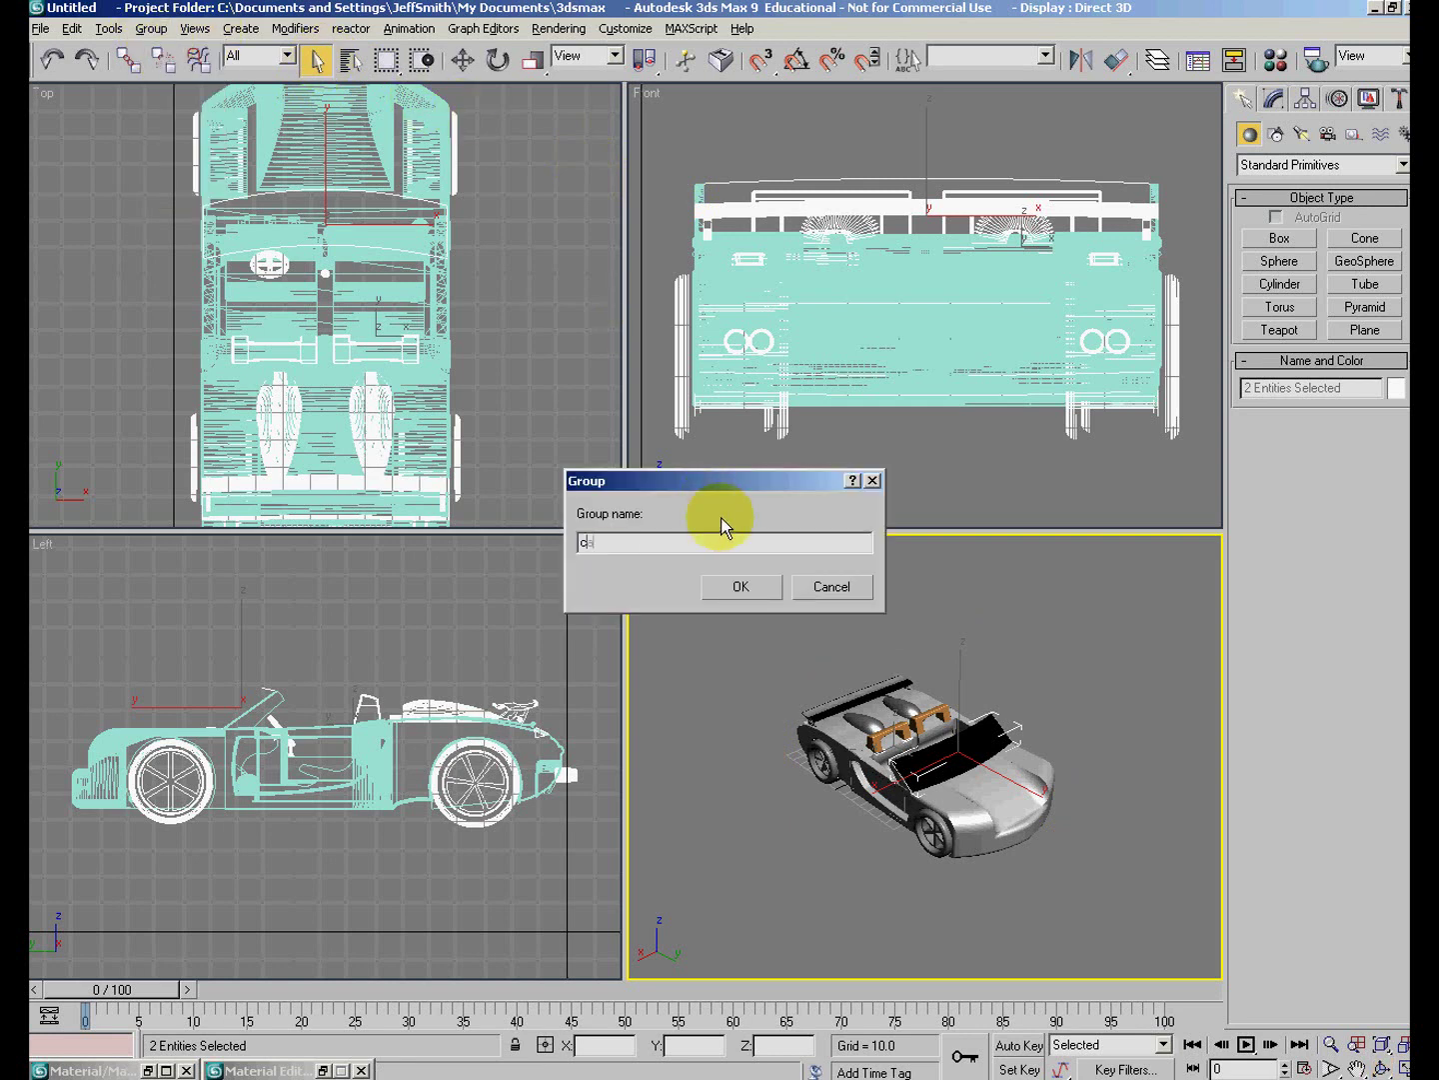
{"action": "left_click", "coordinate": [743, 590]}
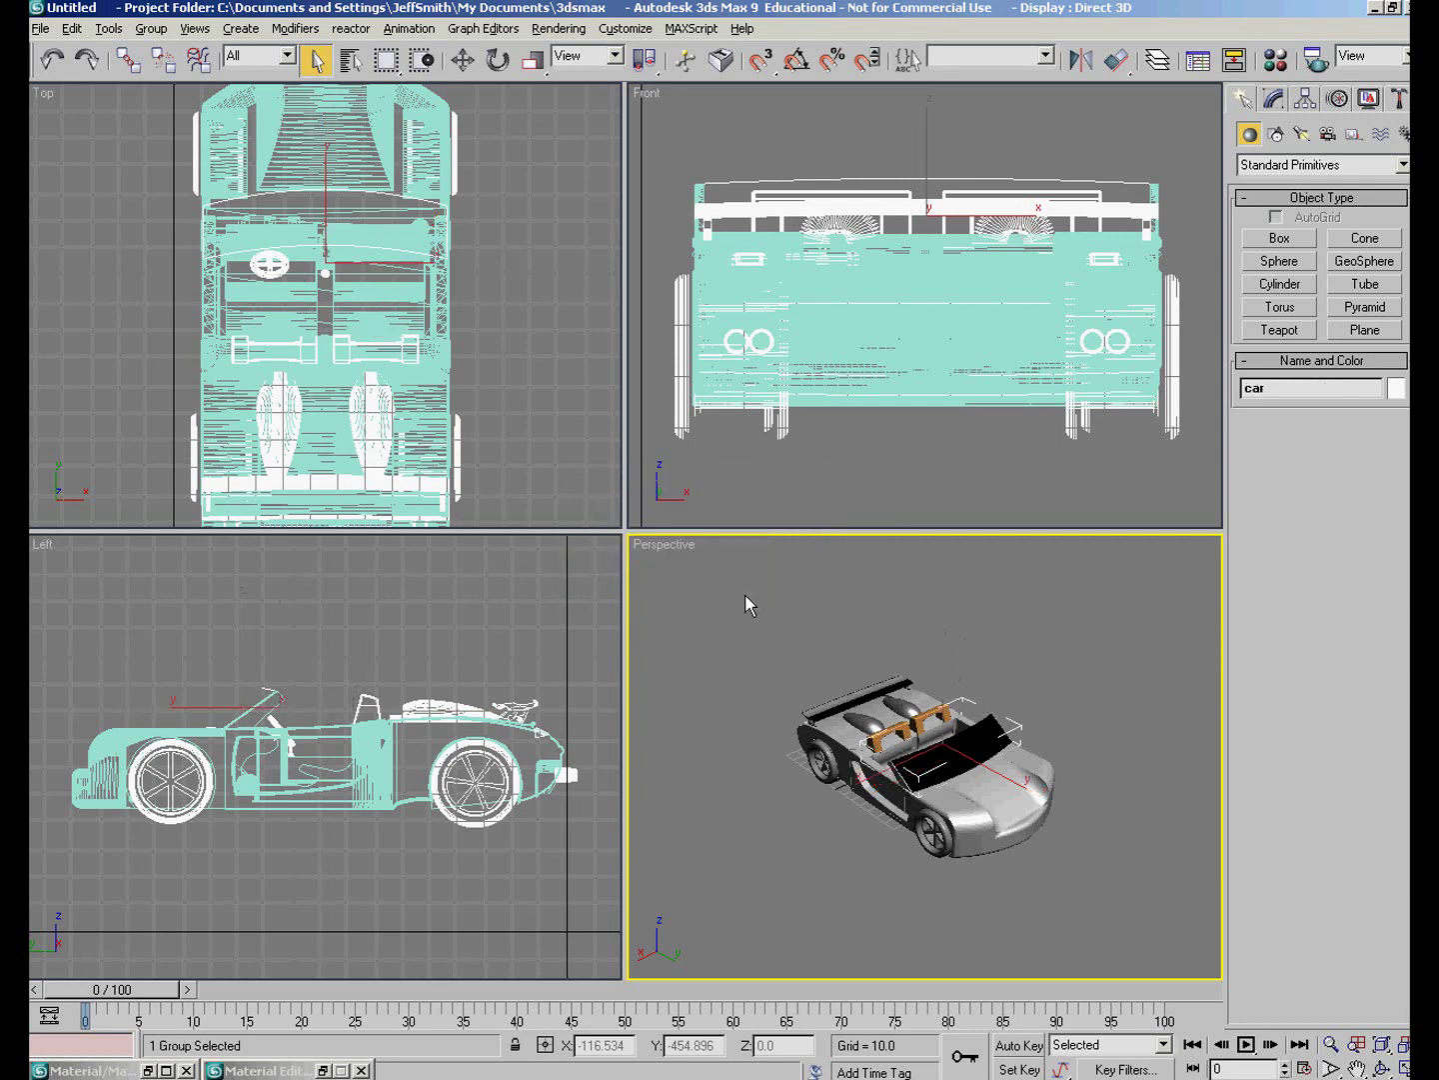
Select the entire vehicle in the Front viewport and group all its entities under the name car.
{"action": "left_click_drag", "start_coordinate": [642, 472], "coordinate": [1161, 247]}
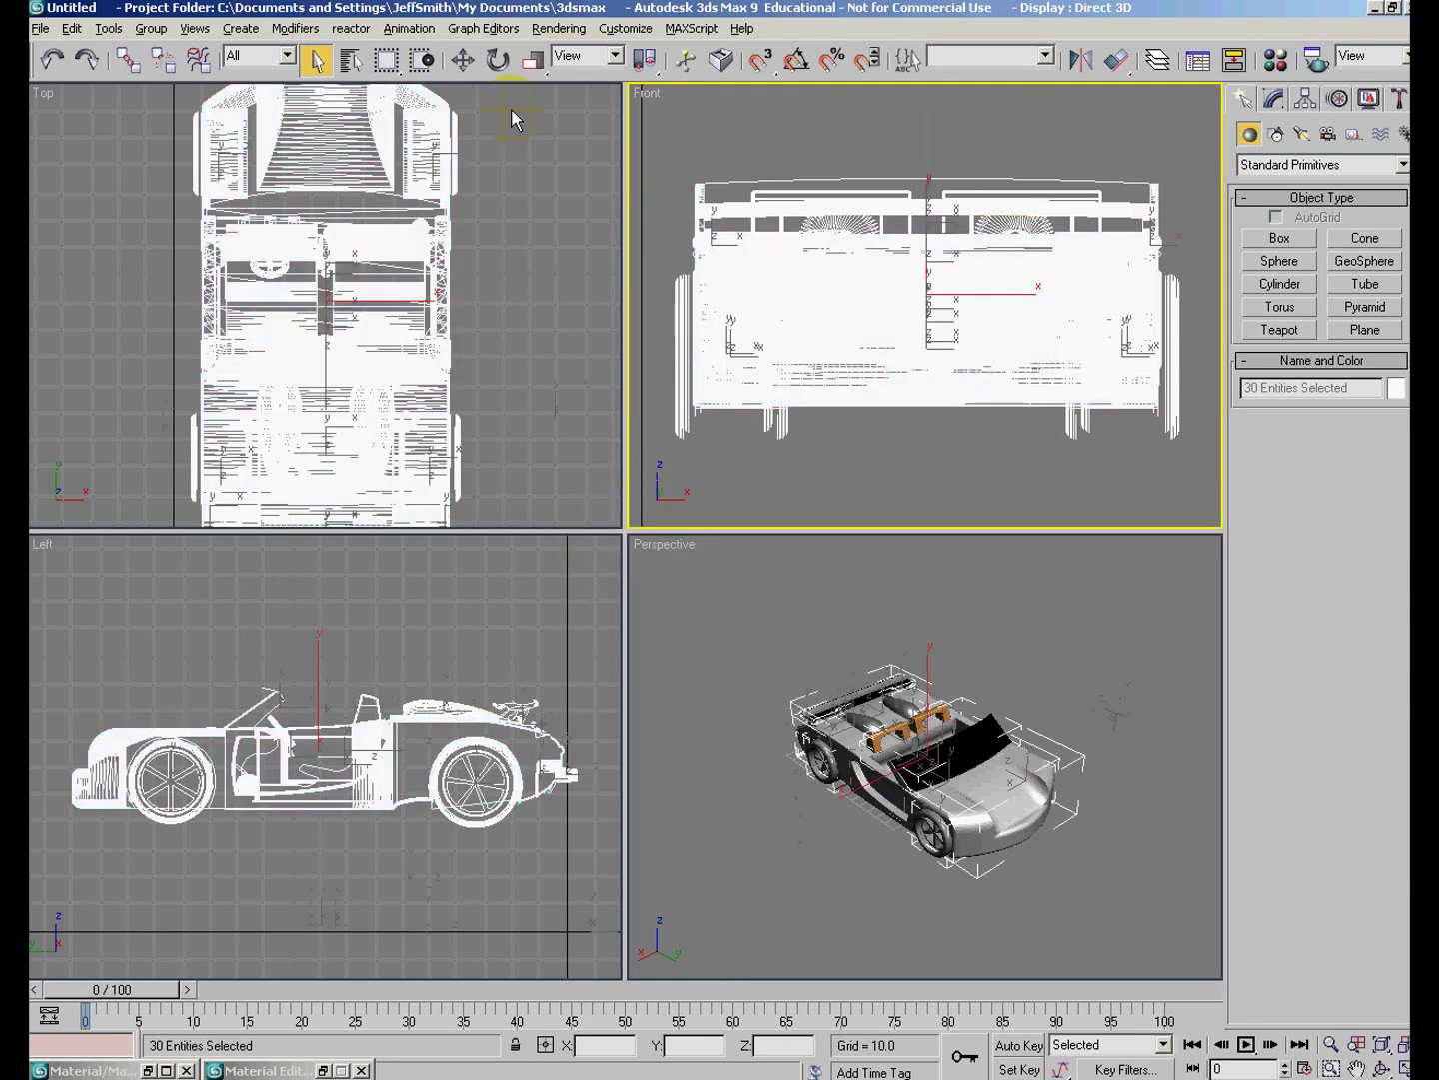
{"action": "left_click", "coordinate": [151, 29]}
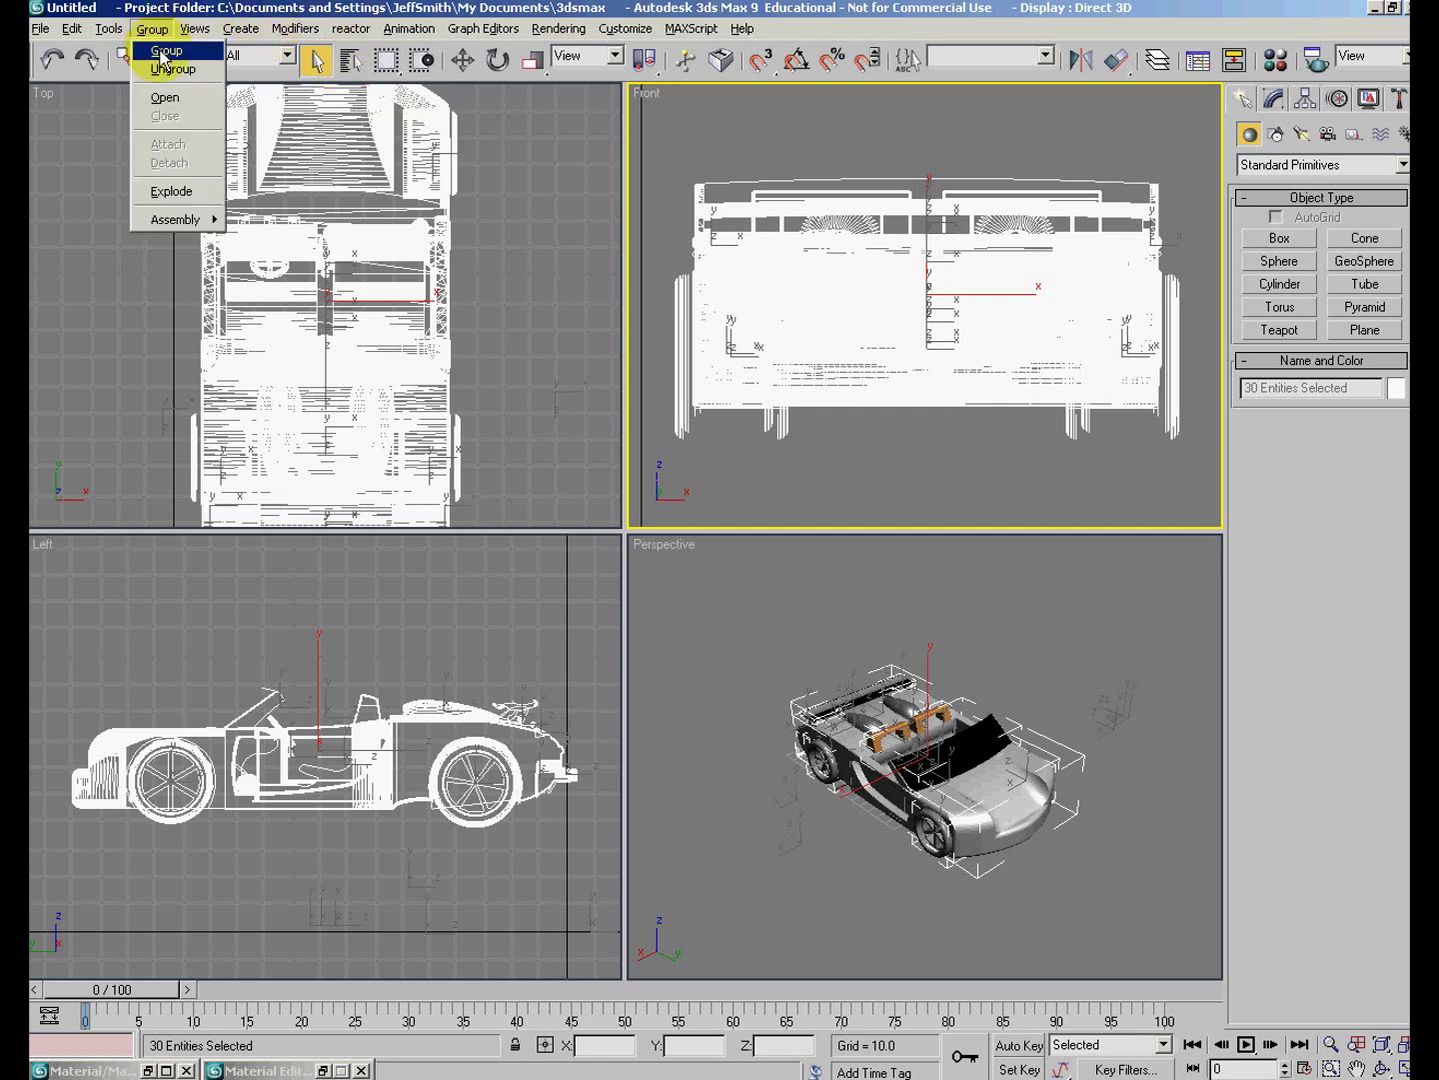
{"action": "left_click", "coordinate": [159, 55]}
{"action": "type", "text": "car"}
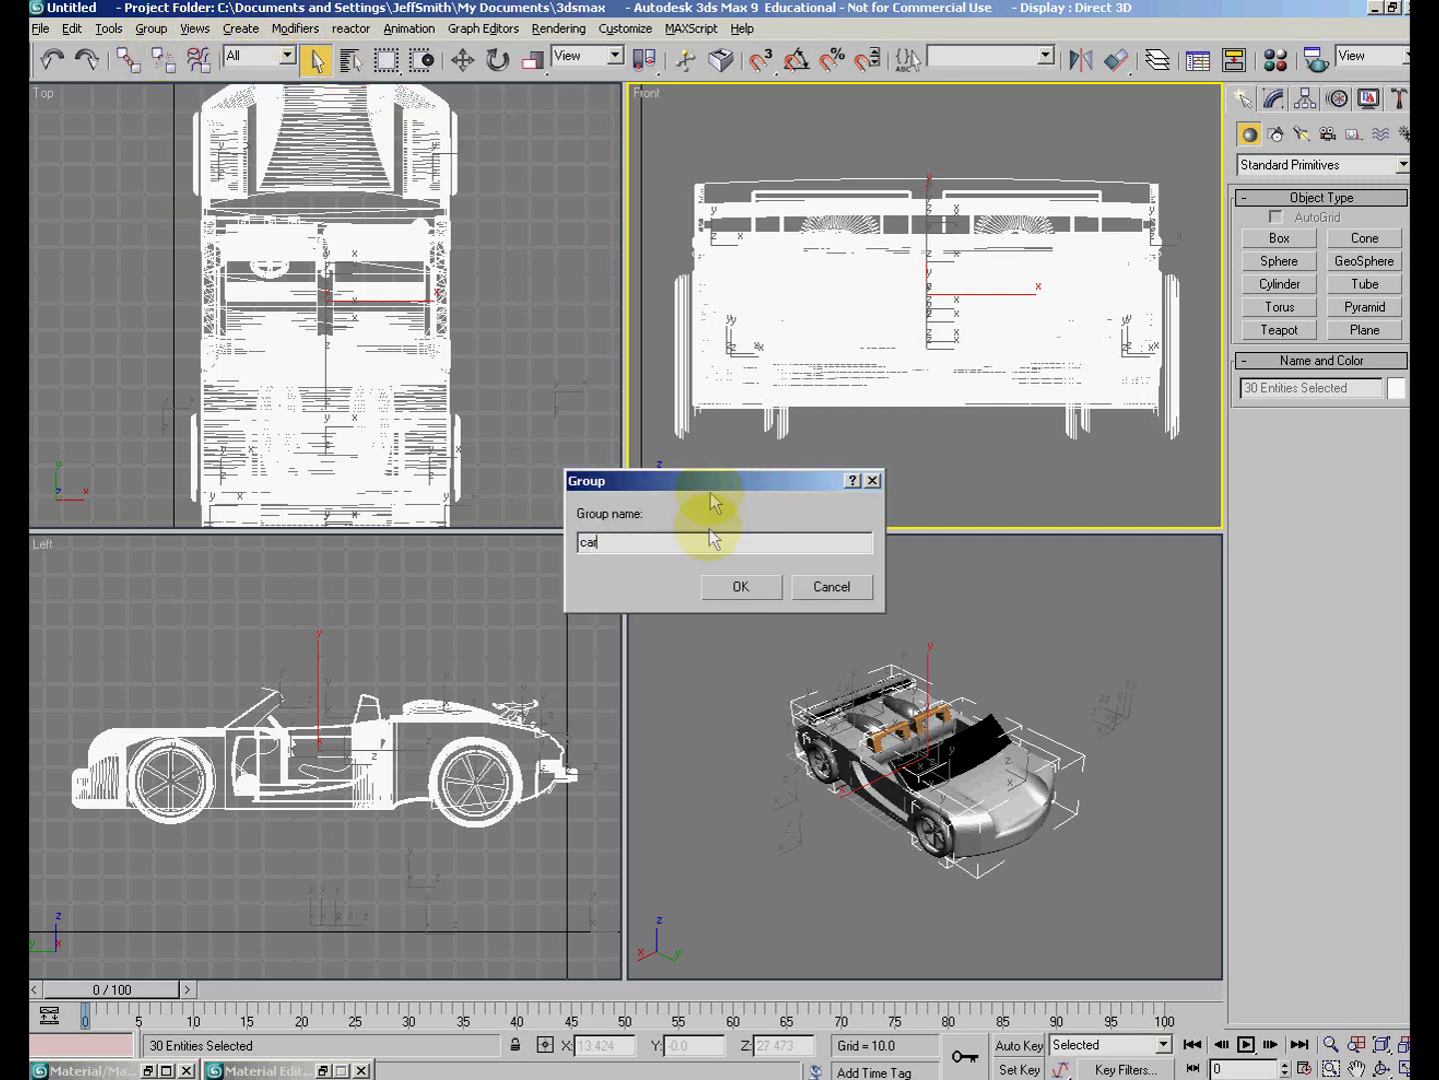
{"action": "left_click", "coordinate": [758, 591]}
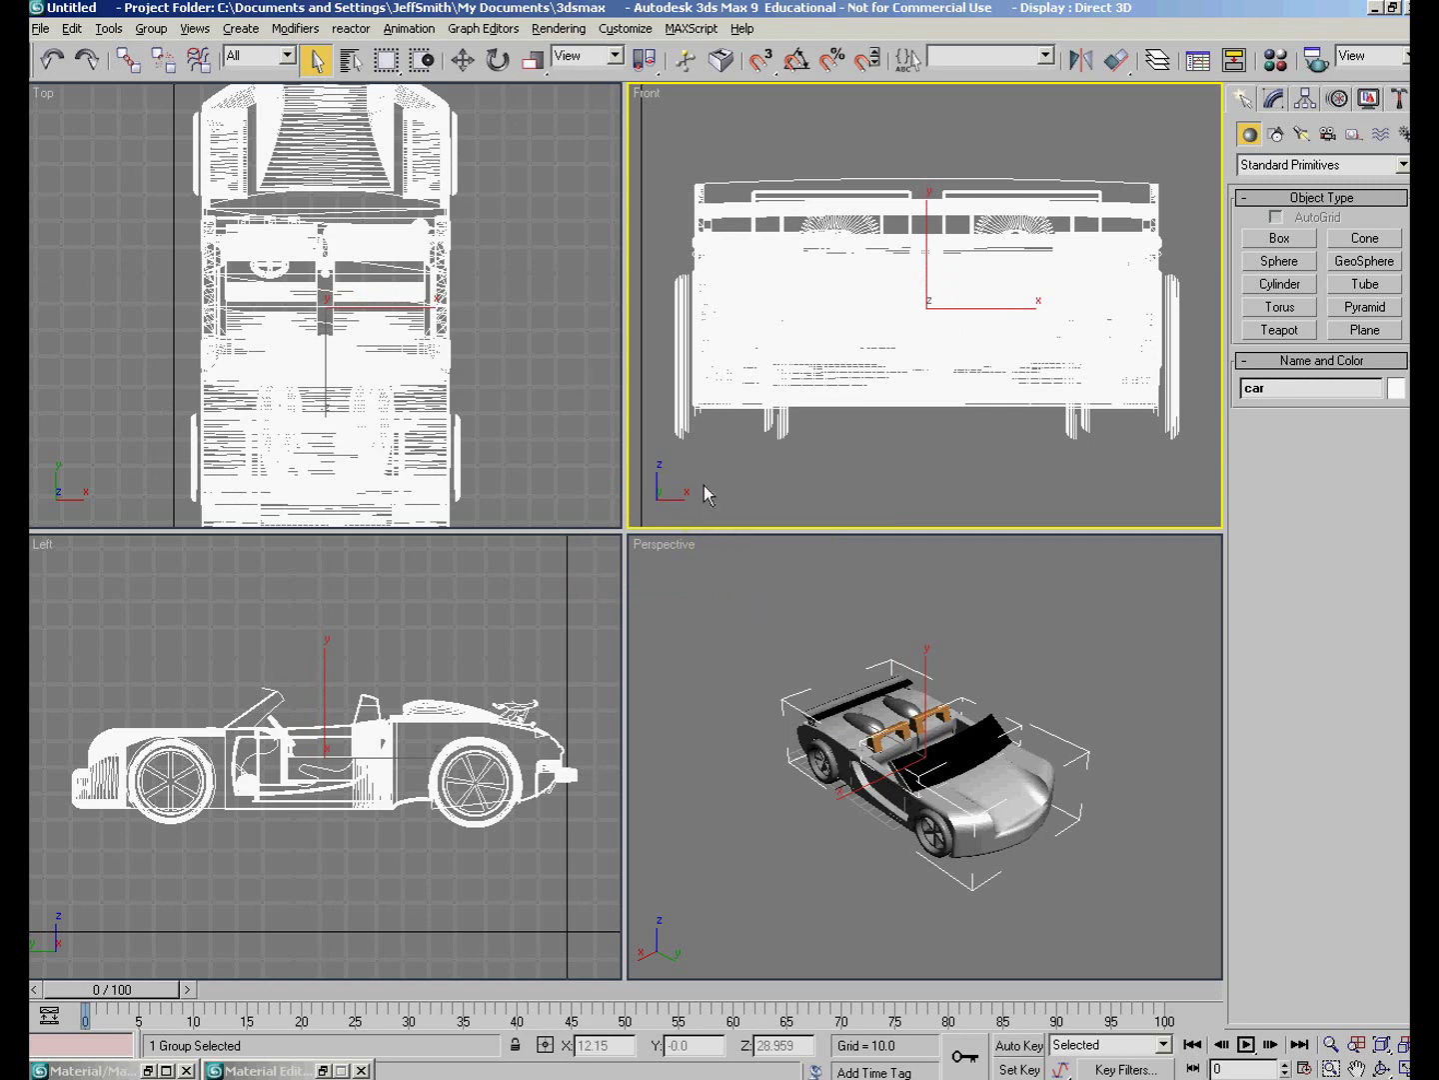
Start merging a file into the scene, and copy the path of the Automobile lessons folder containing track.max from Windows Explorer.
{"action": "left_click", "coordinate": [40, 29]}
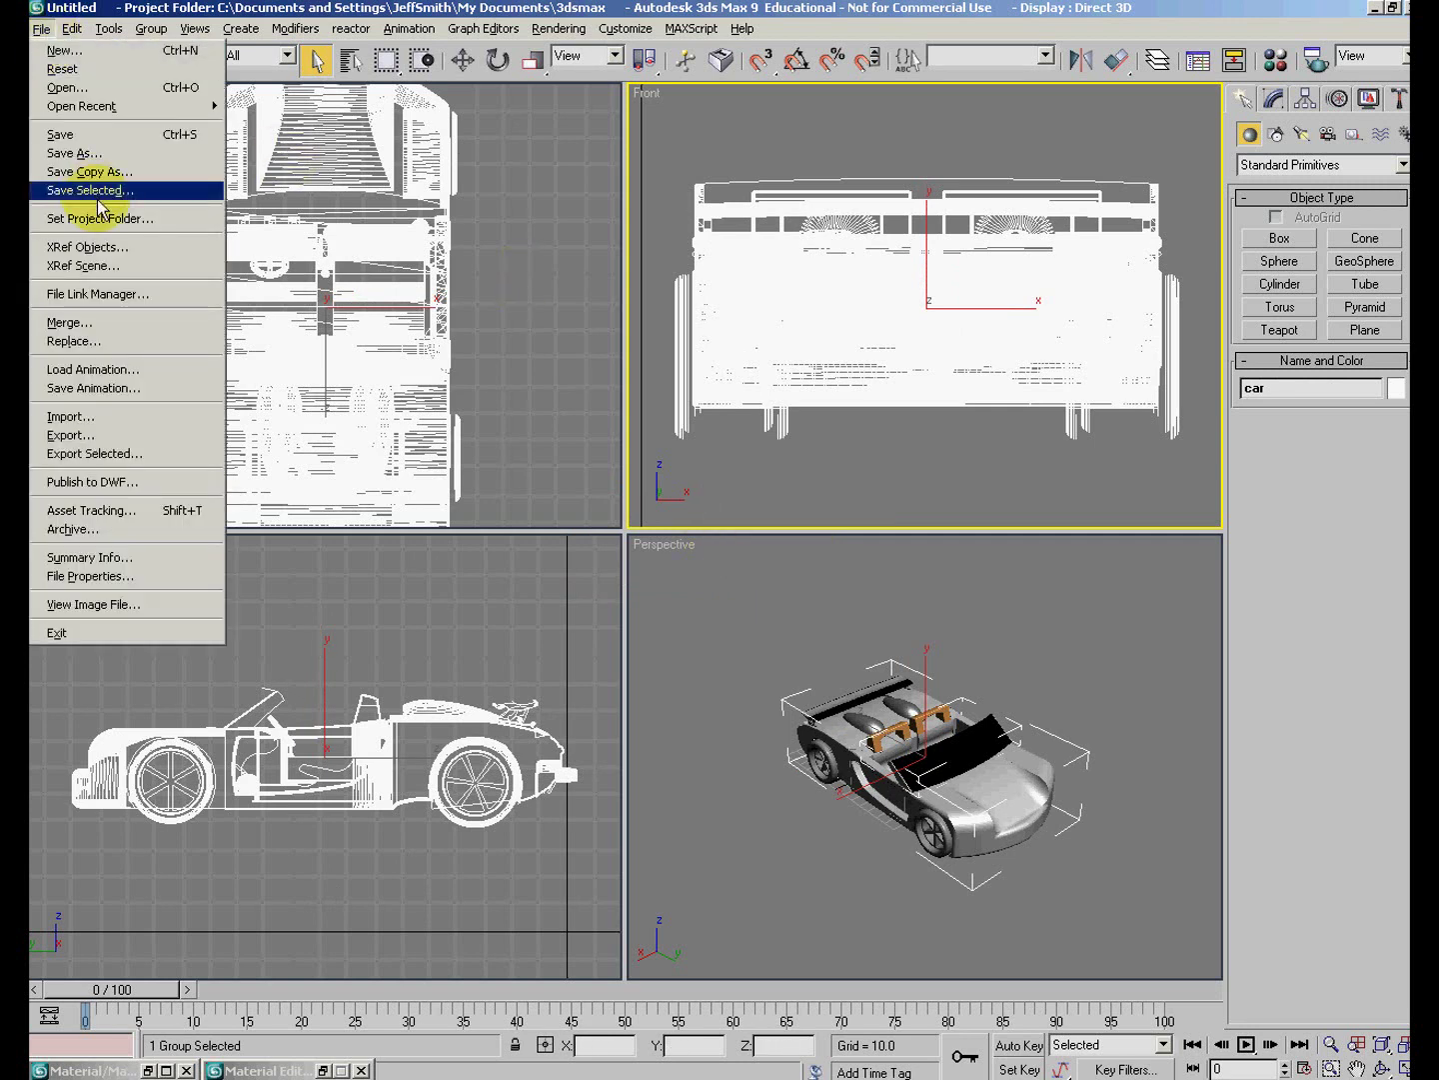
{"action": "left_click", "coordinate": [112, 325]}
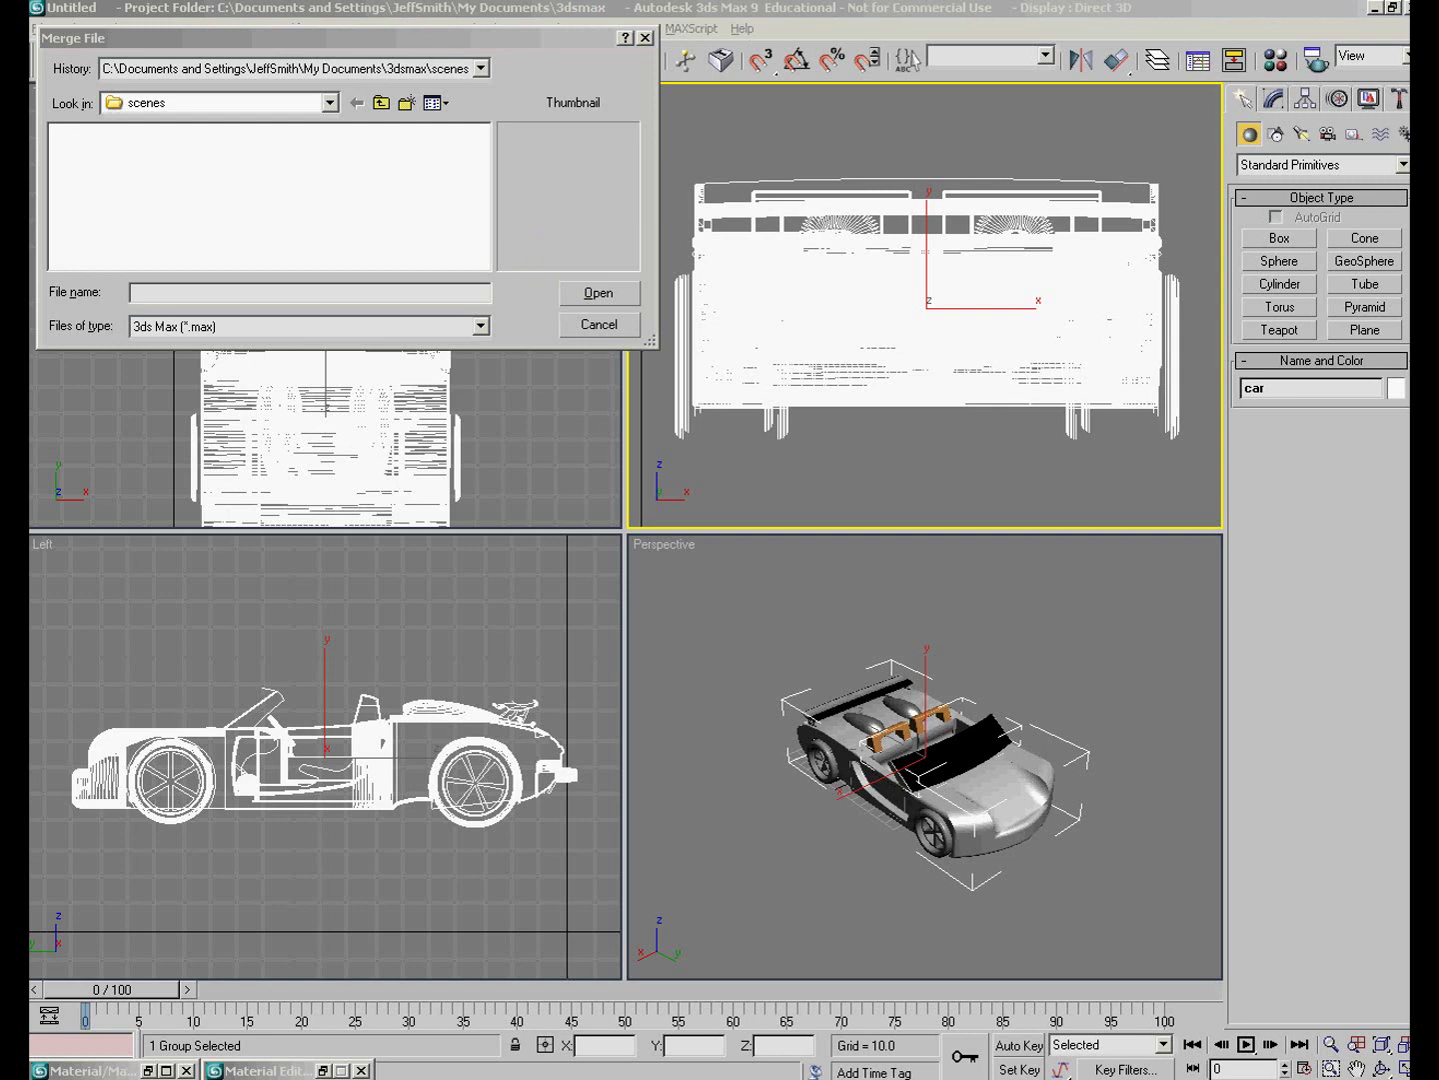
{"action": "left_click", "coordinate": [690, 1075]}
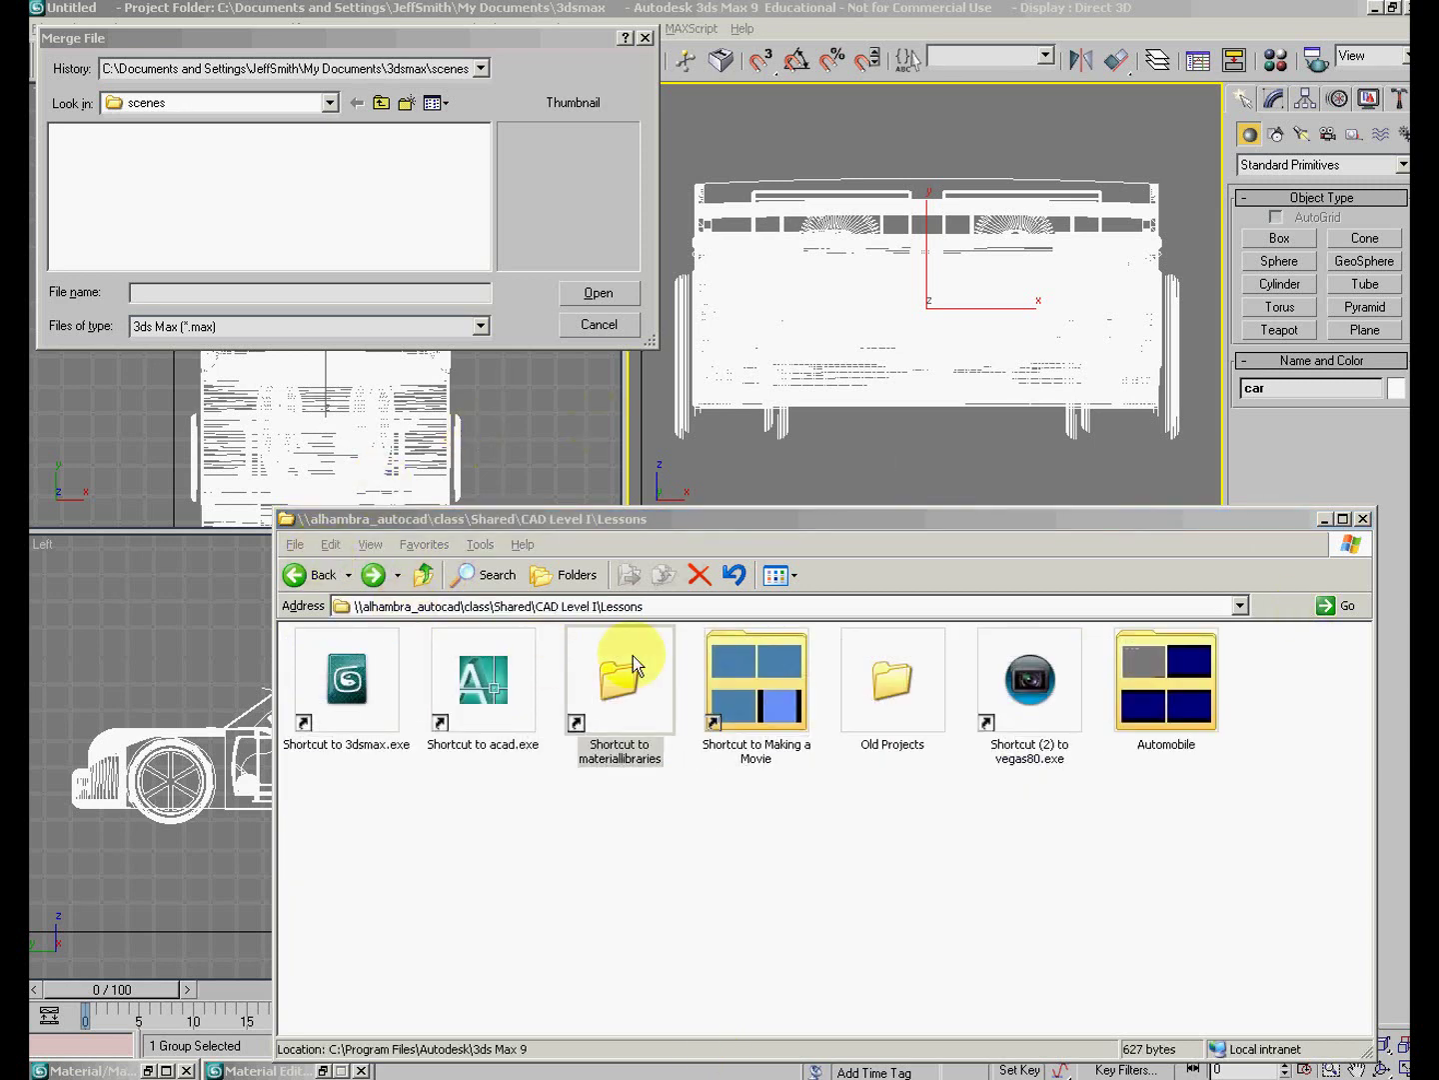
{"action": "double_click", "coordinate": [1114, 660]}
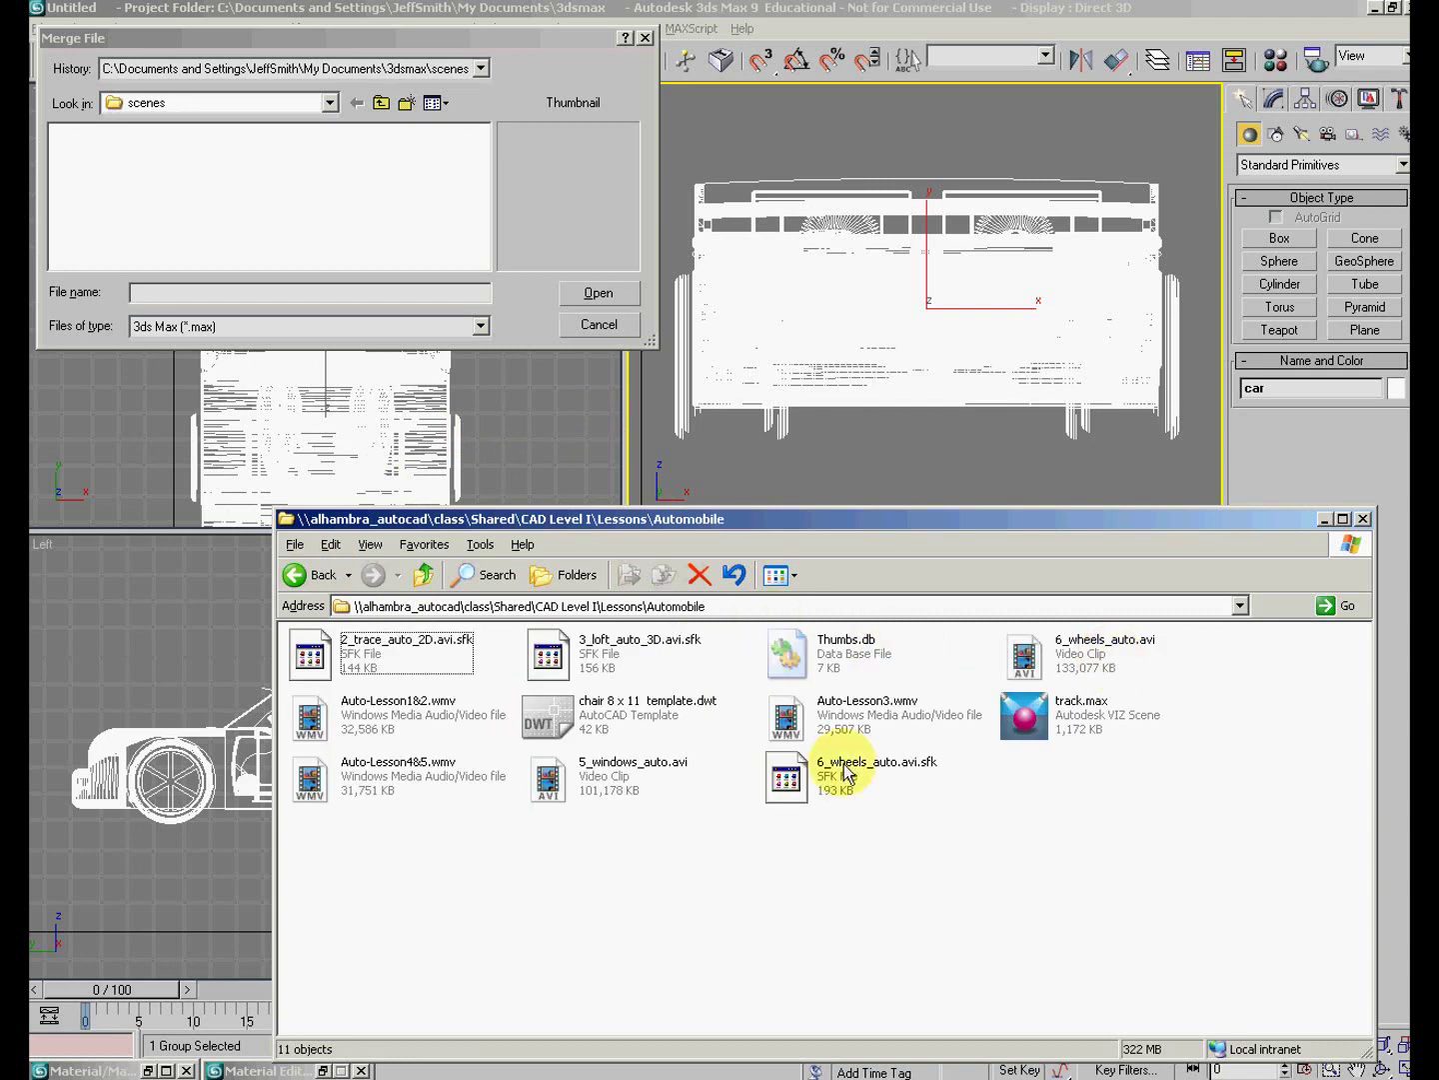
{"action": "left_click", "coordinate": [1067, 715]}
{"action": "left_click", "coordinate": [740, 607]}
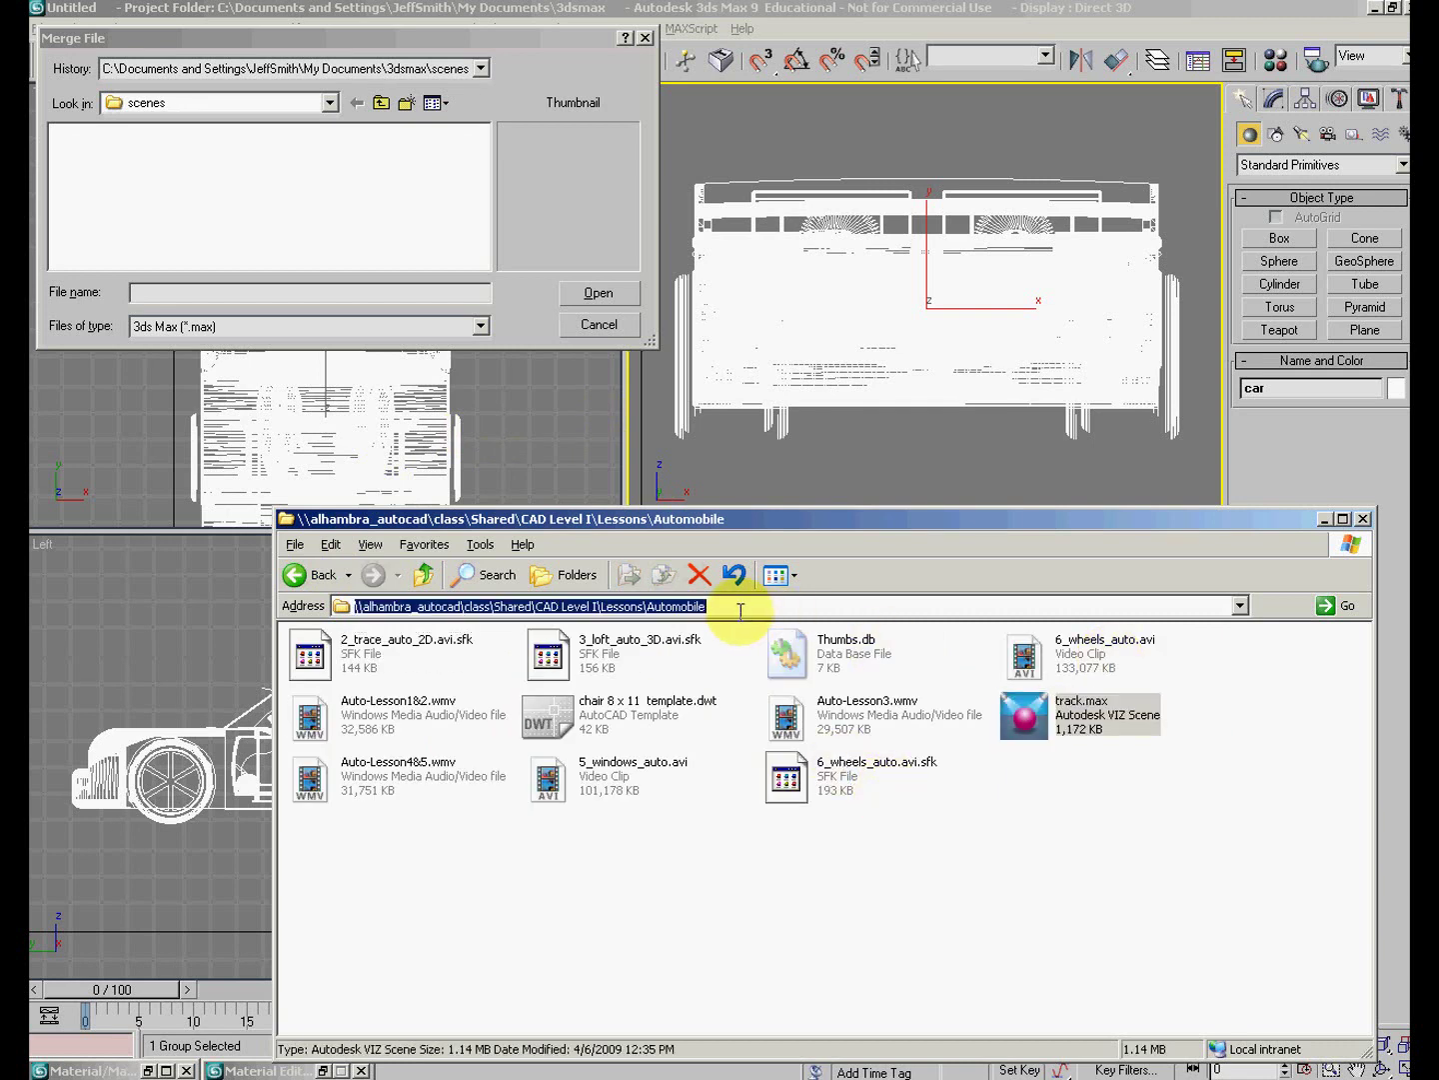
{"action": "right_click", "coordinate": [620, 604]}
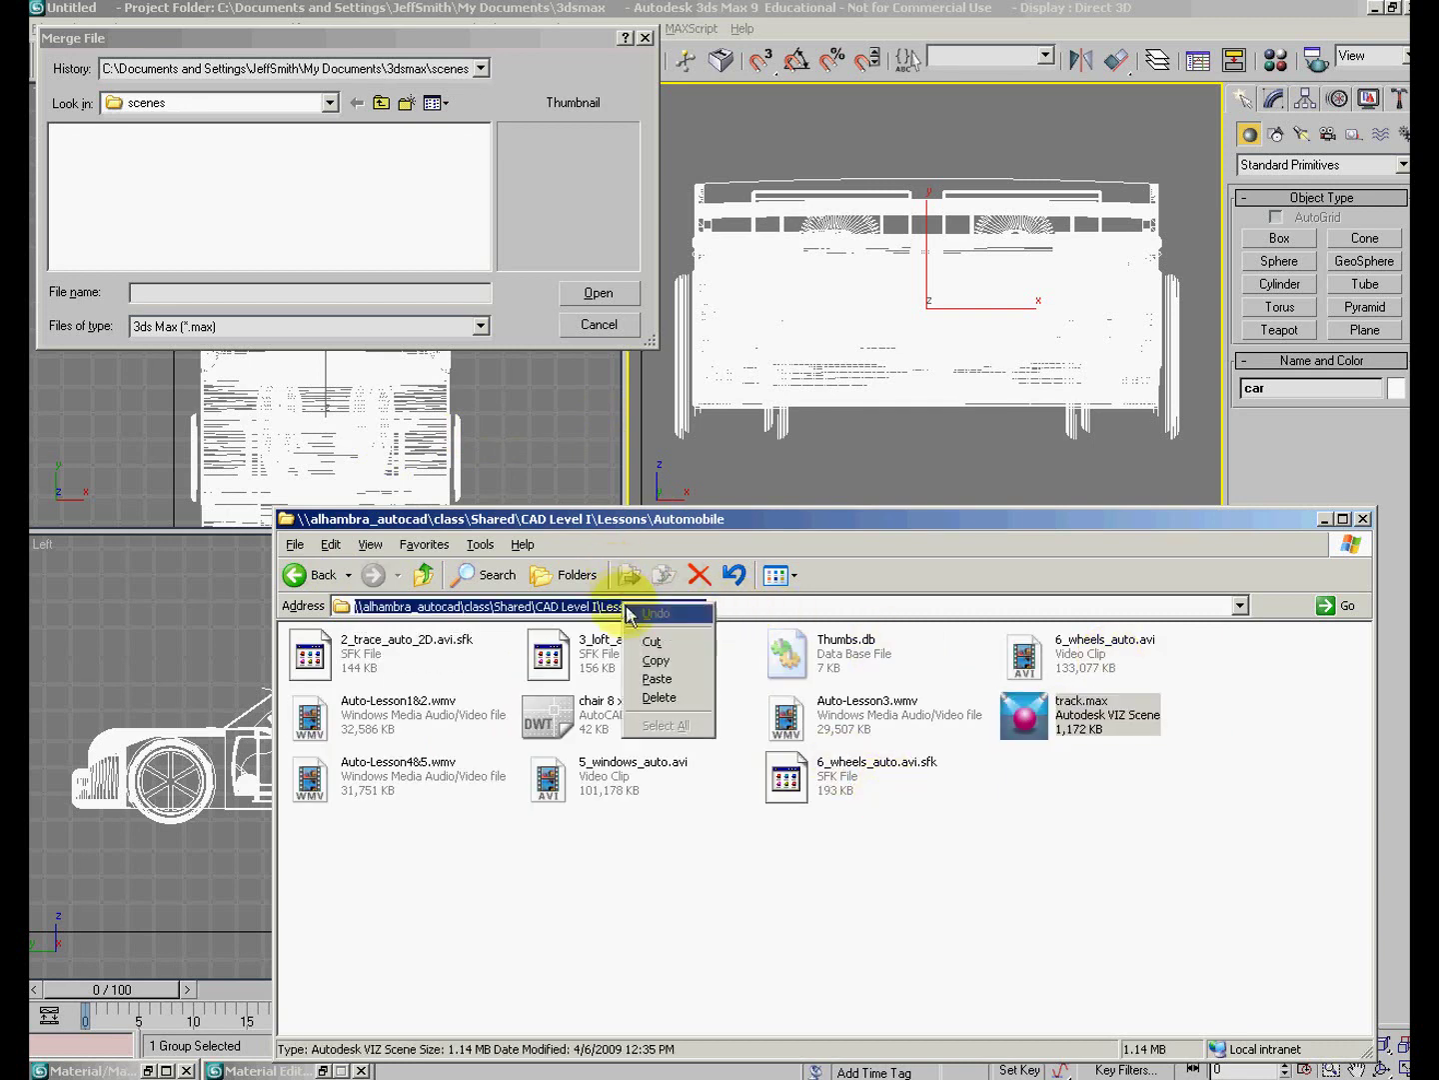
{"action": "left_click", "coordinate": [659, 662]}
Paste the Automobile folder path into the merge file dialog and open track.max from that folder.
{"action": "left_click", "coordinate": [253, 292]}
{"action": "right_click", "coordinate": [249, 292]}
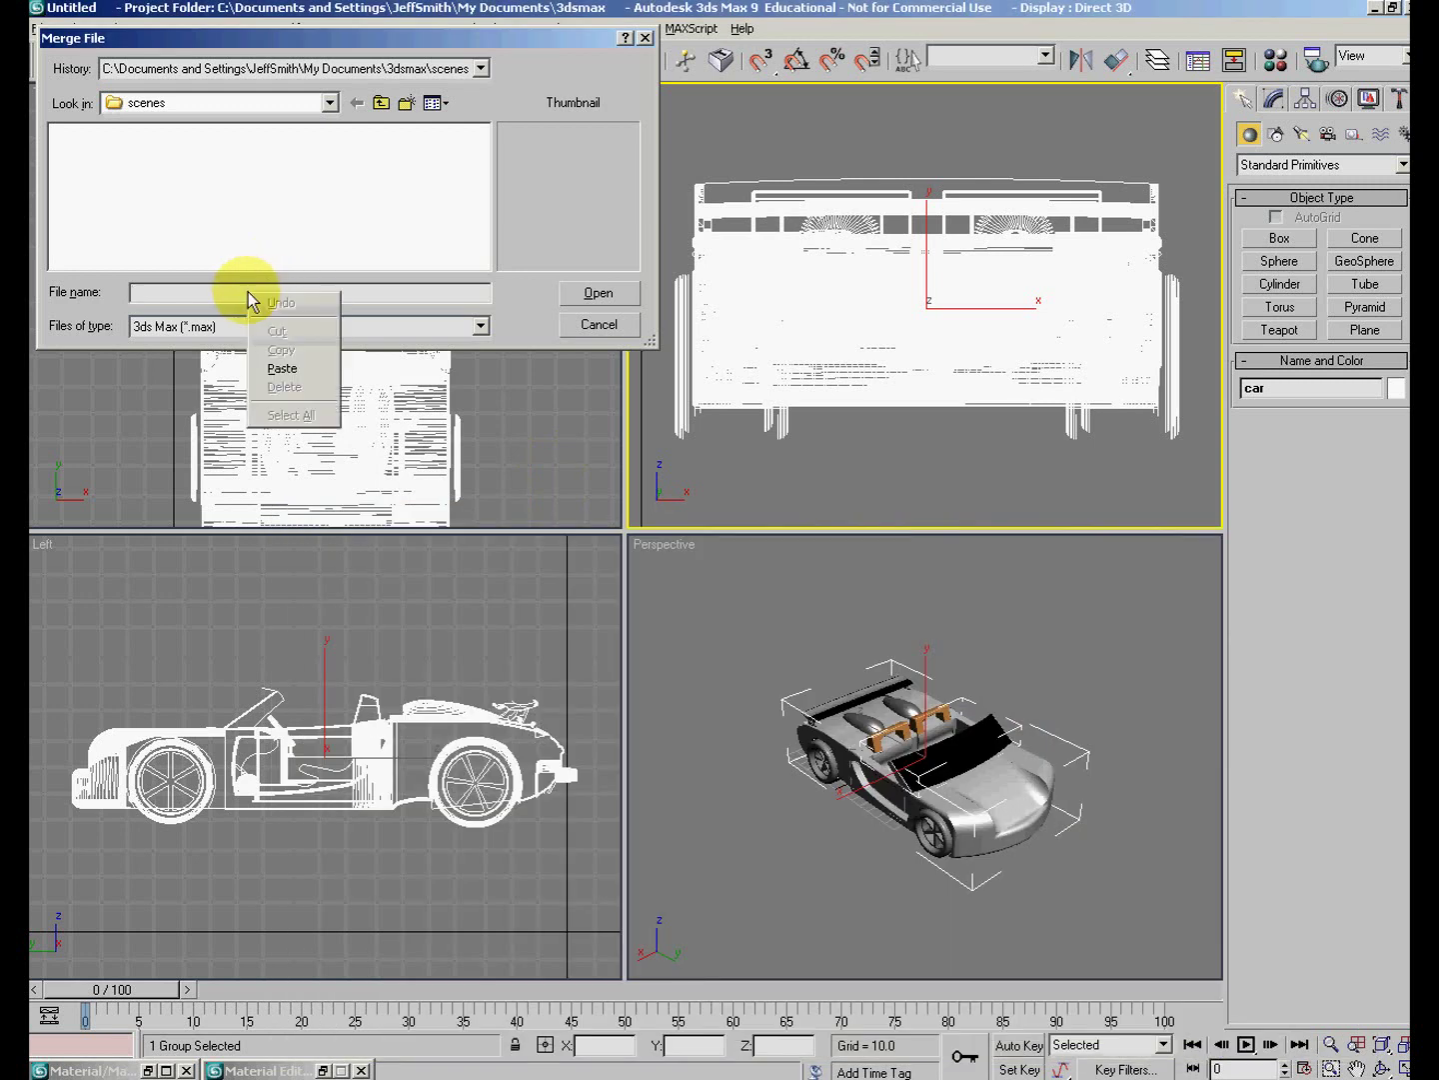
{"action": "left_click", "coordinate": [280, 369]}
{"action": "left_click", "coordinate": [600, 293]}
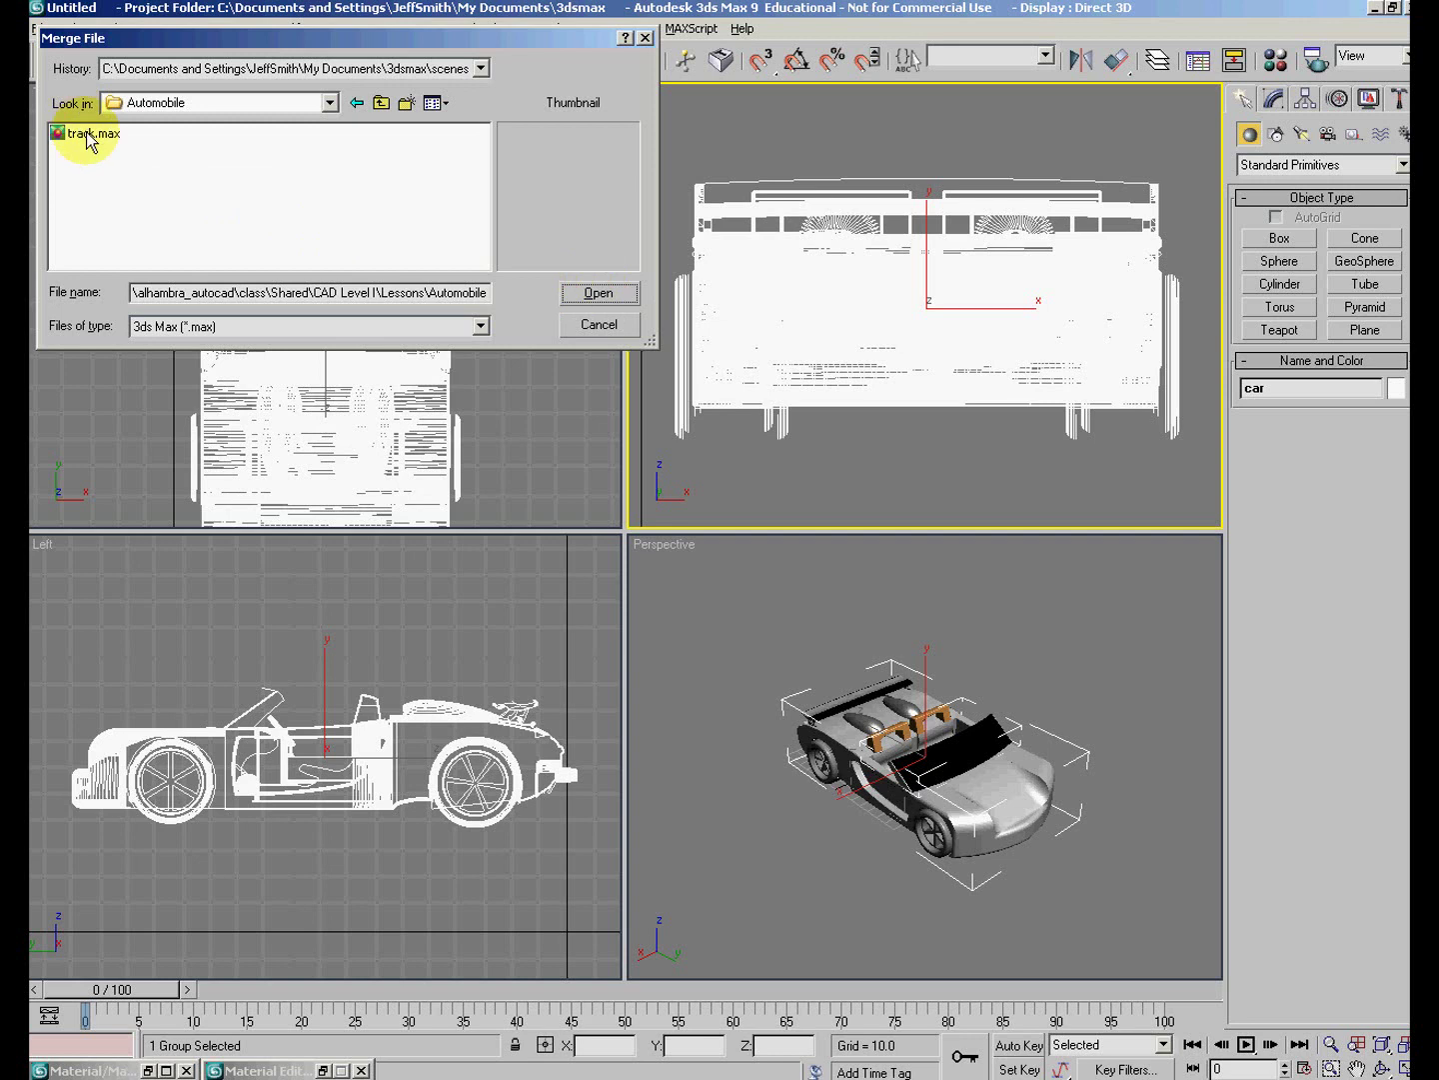
{"action": "left_click", "coordinate": [88, 134]}
{"action": "left_click", "coordinate": [599, 293]}
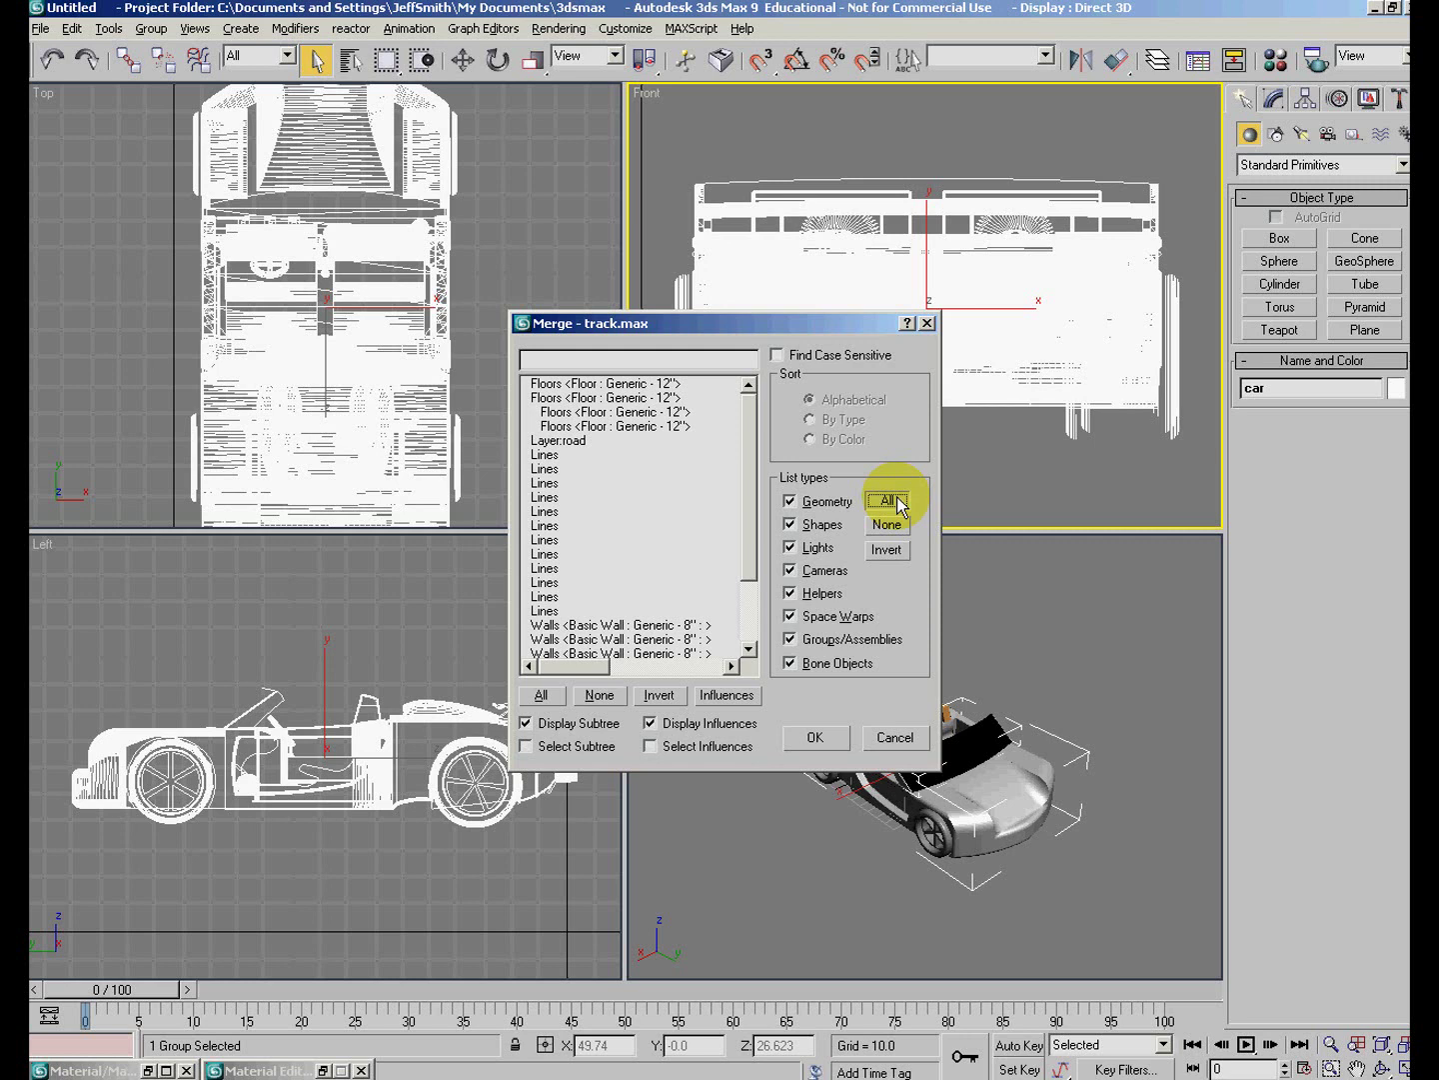
Merge all objects from track.max into the scene, using the merged material for the duplicate name Global.
{"action": "left_click", "coordinate": [550, 696]}
{"action": "left_click", "coordinate": [815, 737]}
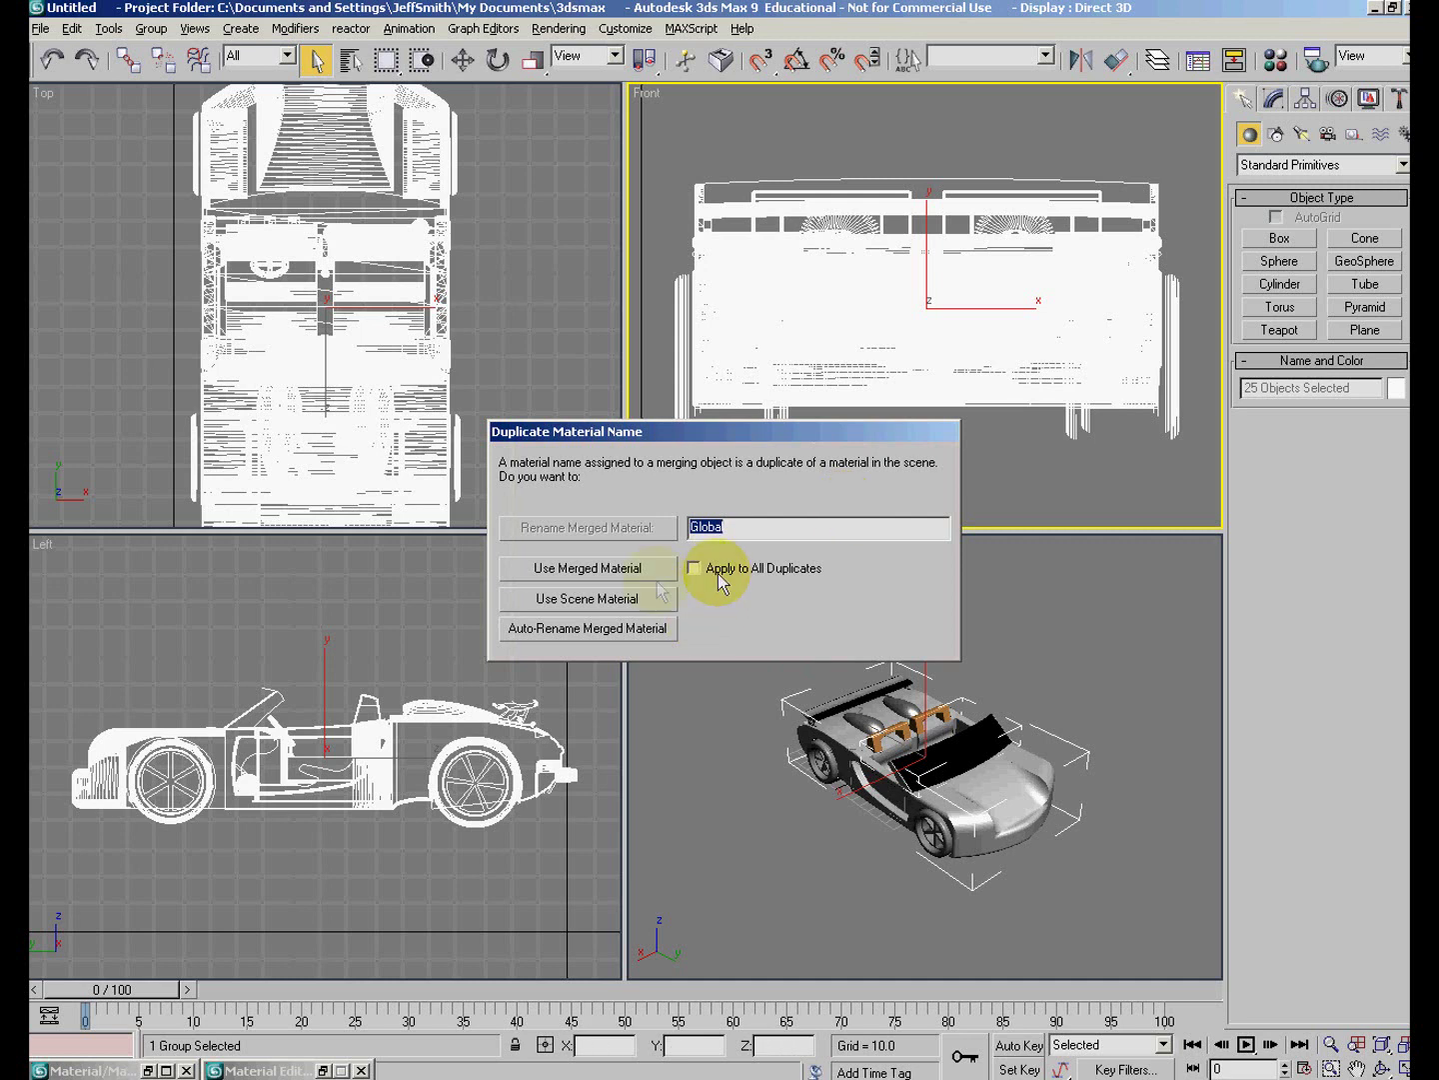
{"action": "left_click", "coordinate": [634, 570]}
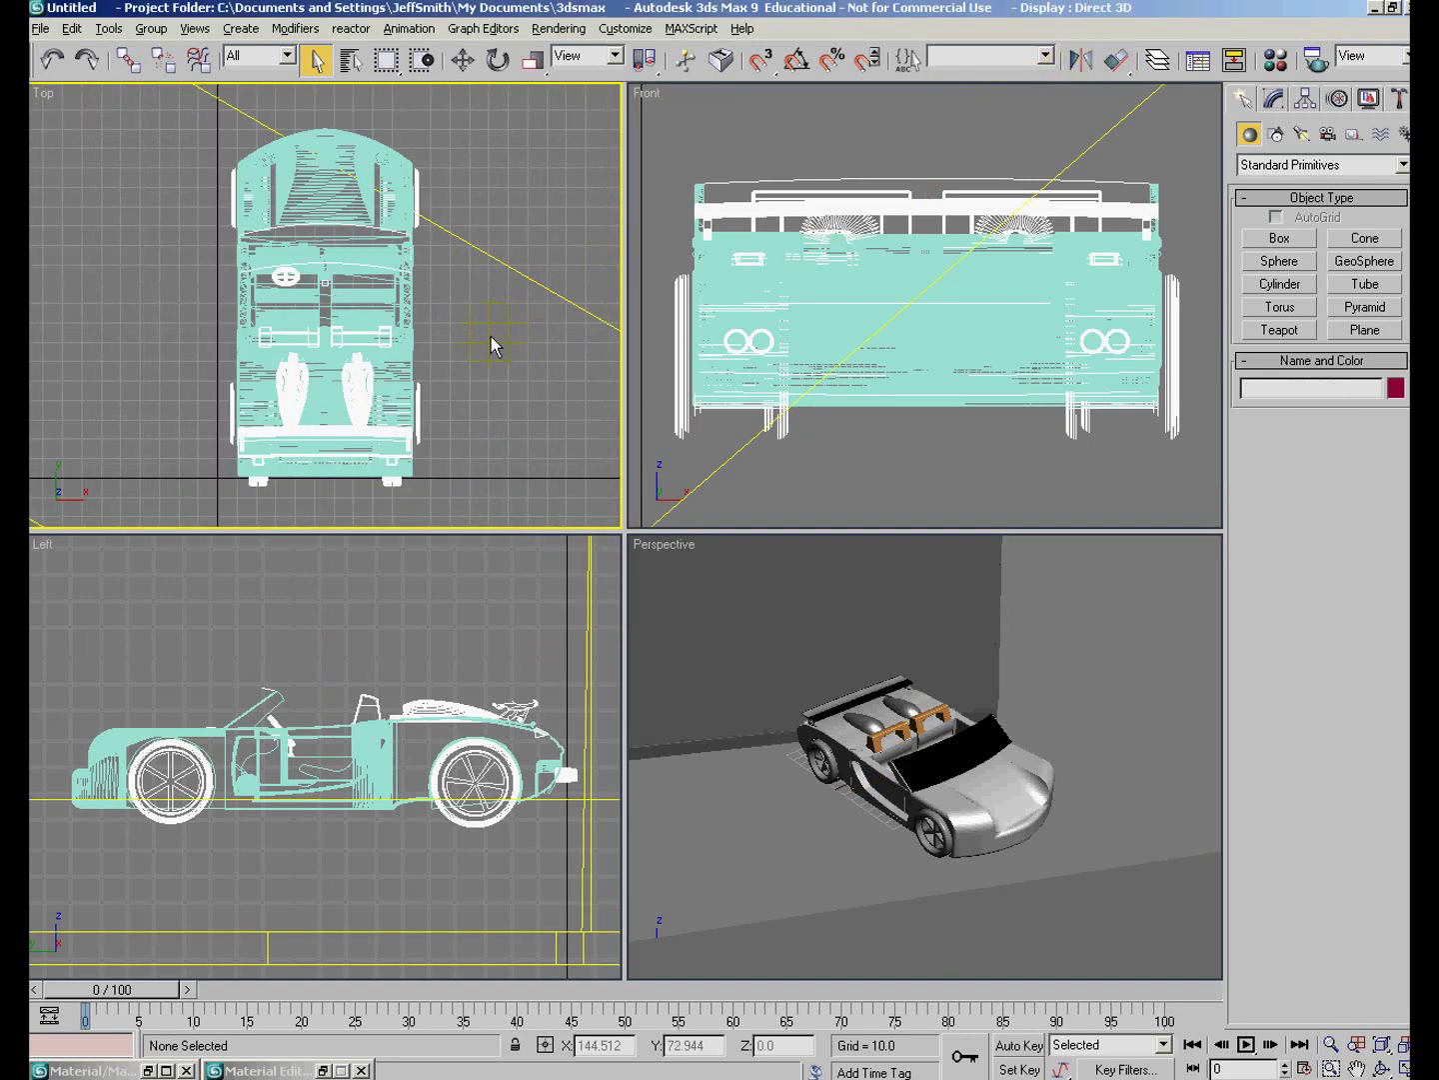
Set the initial type of the Line spline to Smooth.
{"action": "scroll", "coordinate": [490, 337], "scroll_direction": "down", "scroll_amount": 10}
{"action": "scroll", "coordinate": [489, 336], "scroll_direction": "down", "scroll_amount": 5}
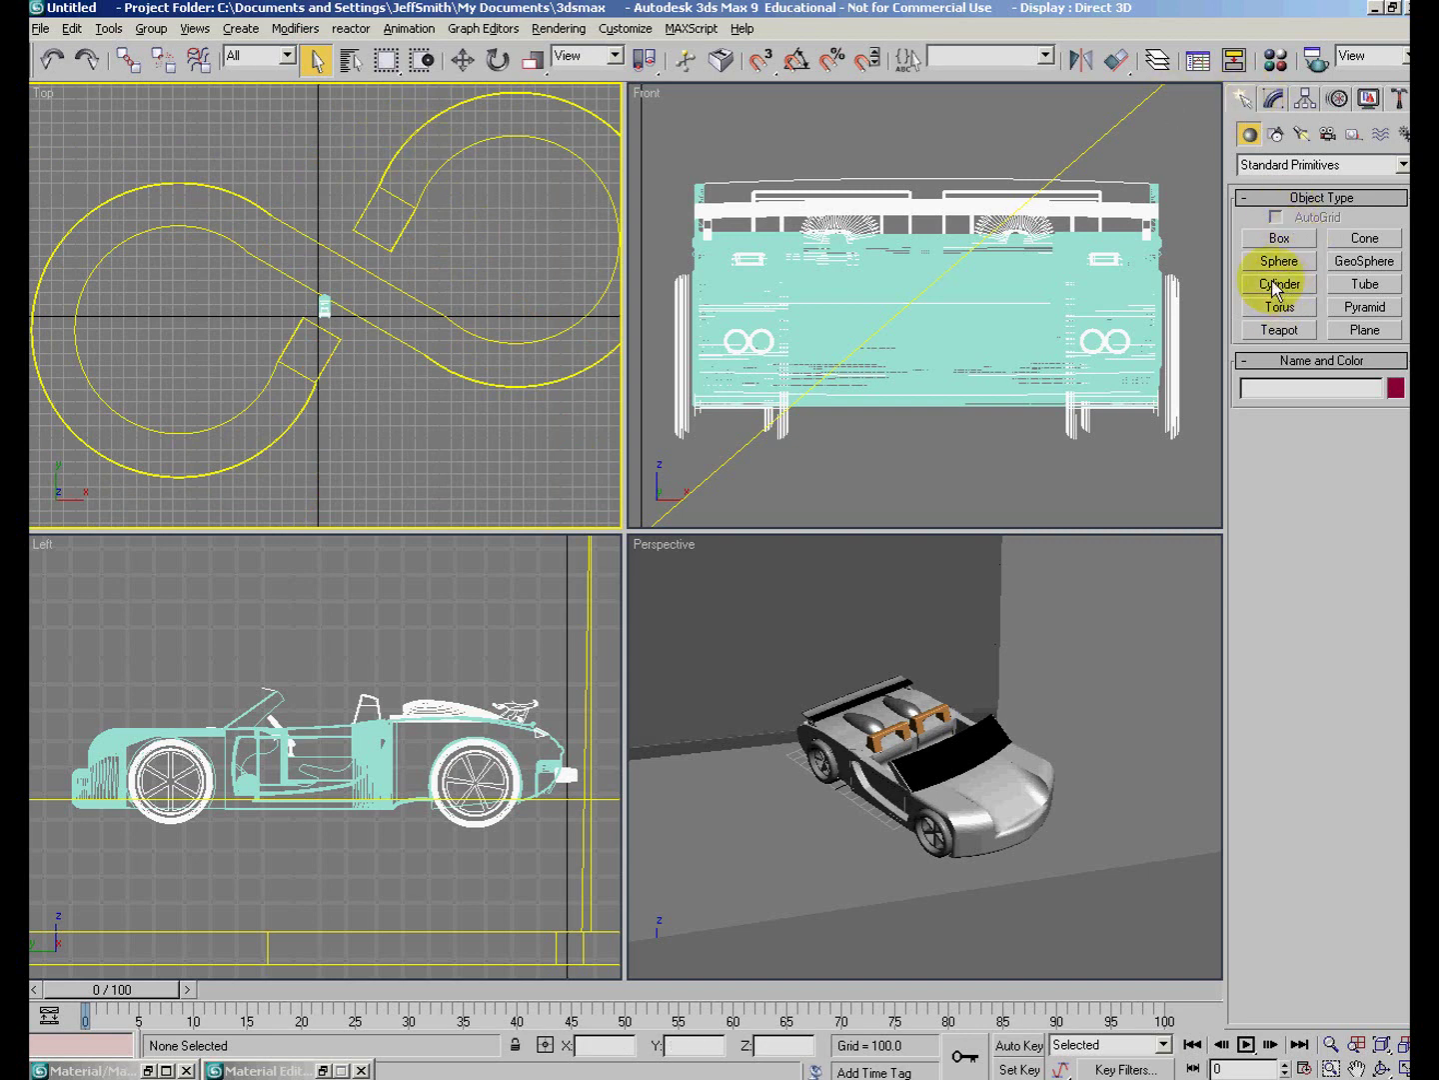
{"action": "left_click", "coordinate": [1275, 134]}
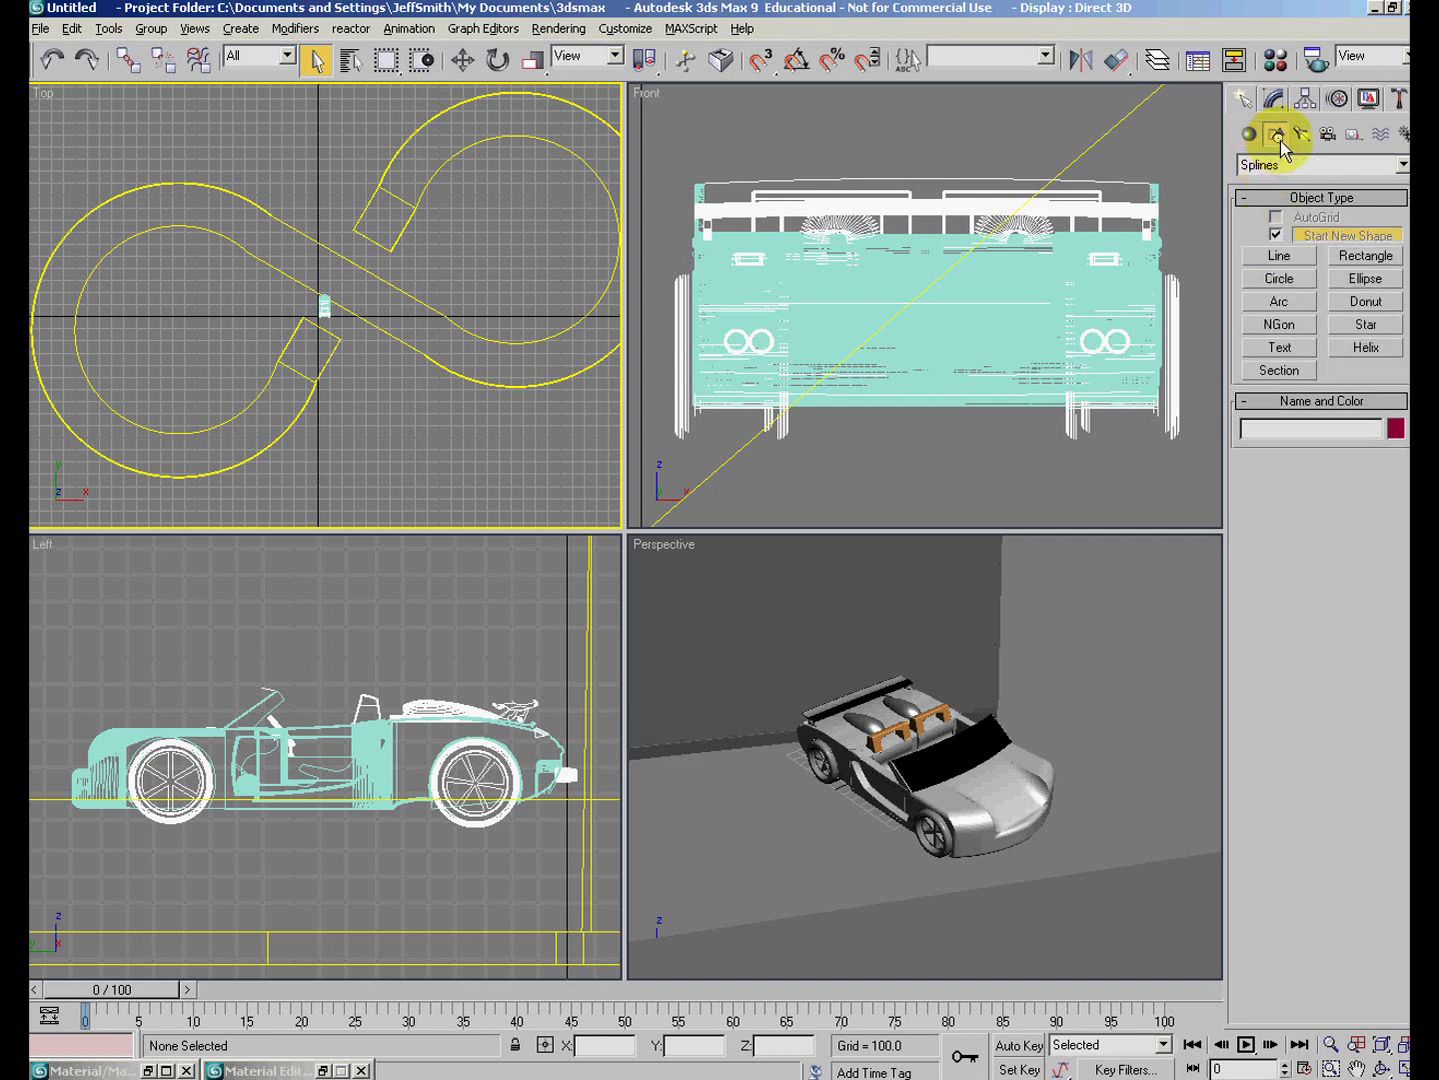
{"action": "left_click", "coordinate": [1278, 258]}
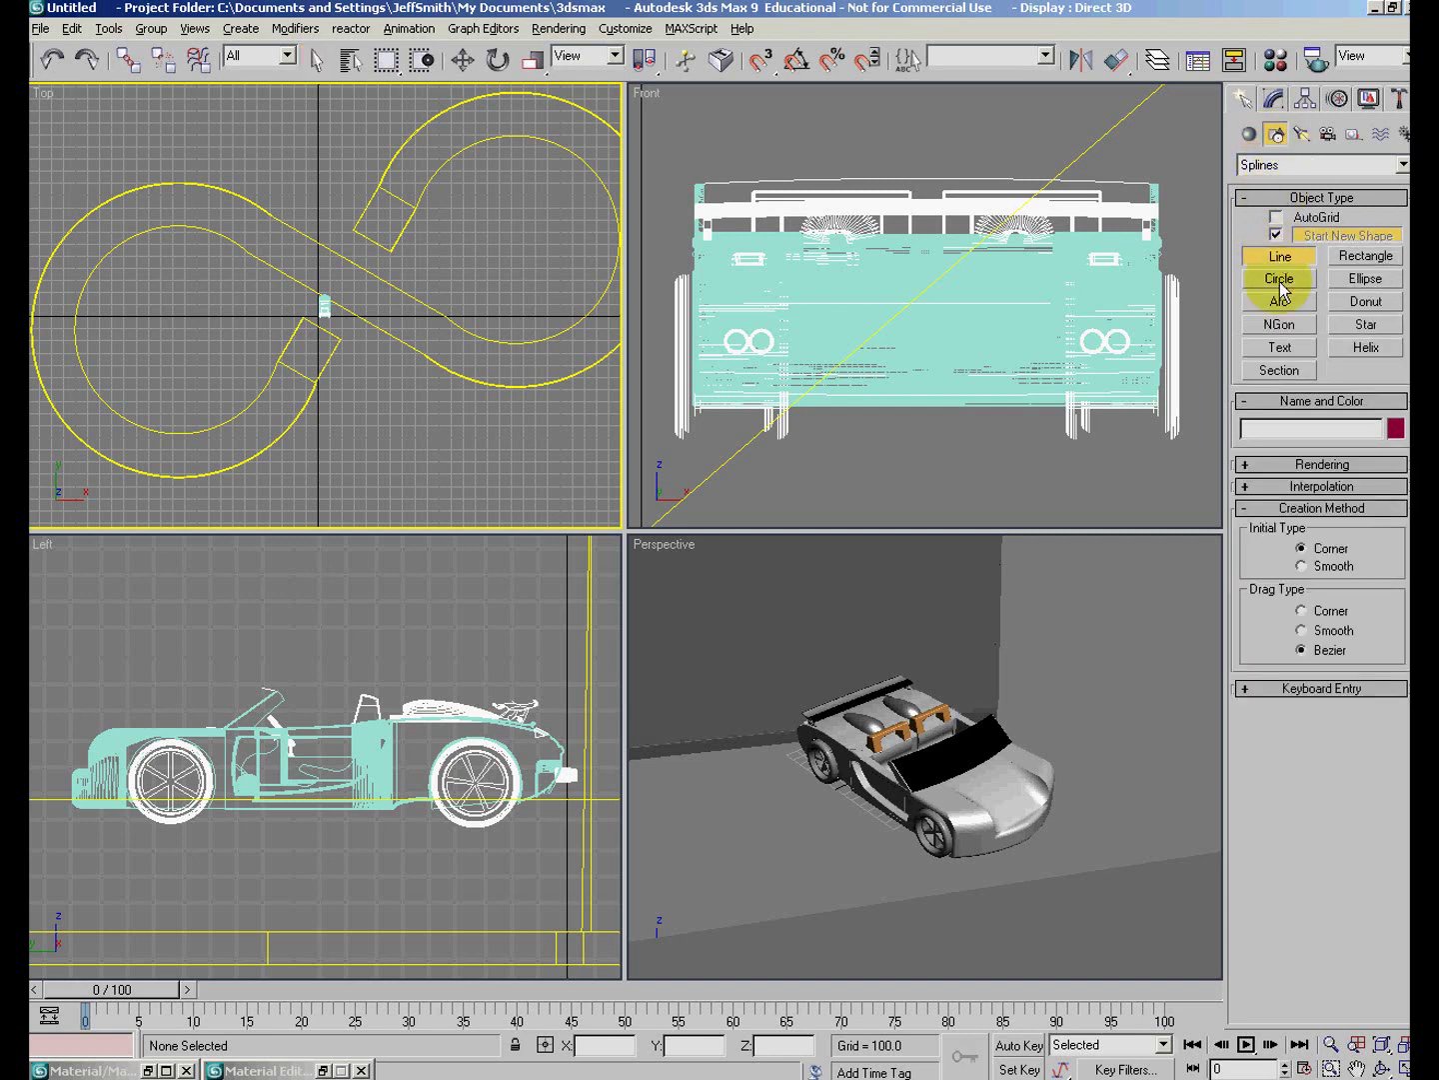
{"action": "left_click", "coordinate": [1301, 566]}
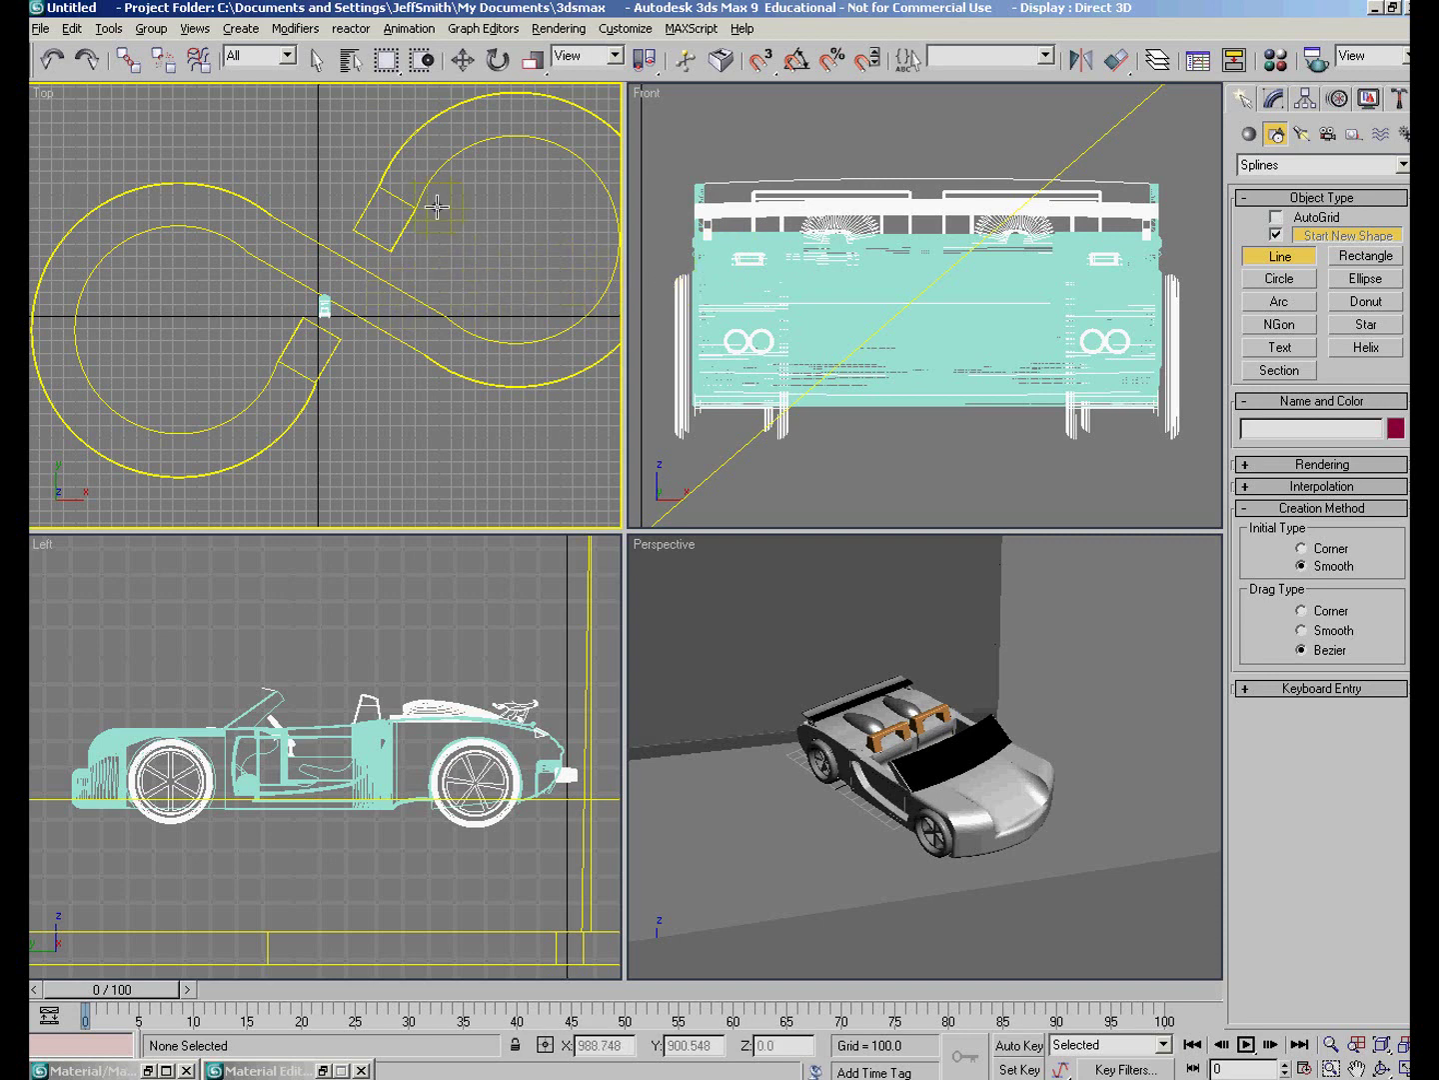
{"action": "left_click", "coordinate": [317, 58]}
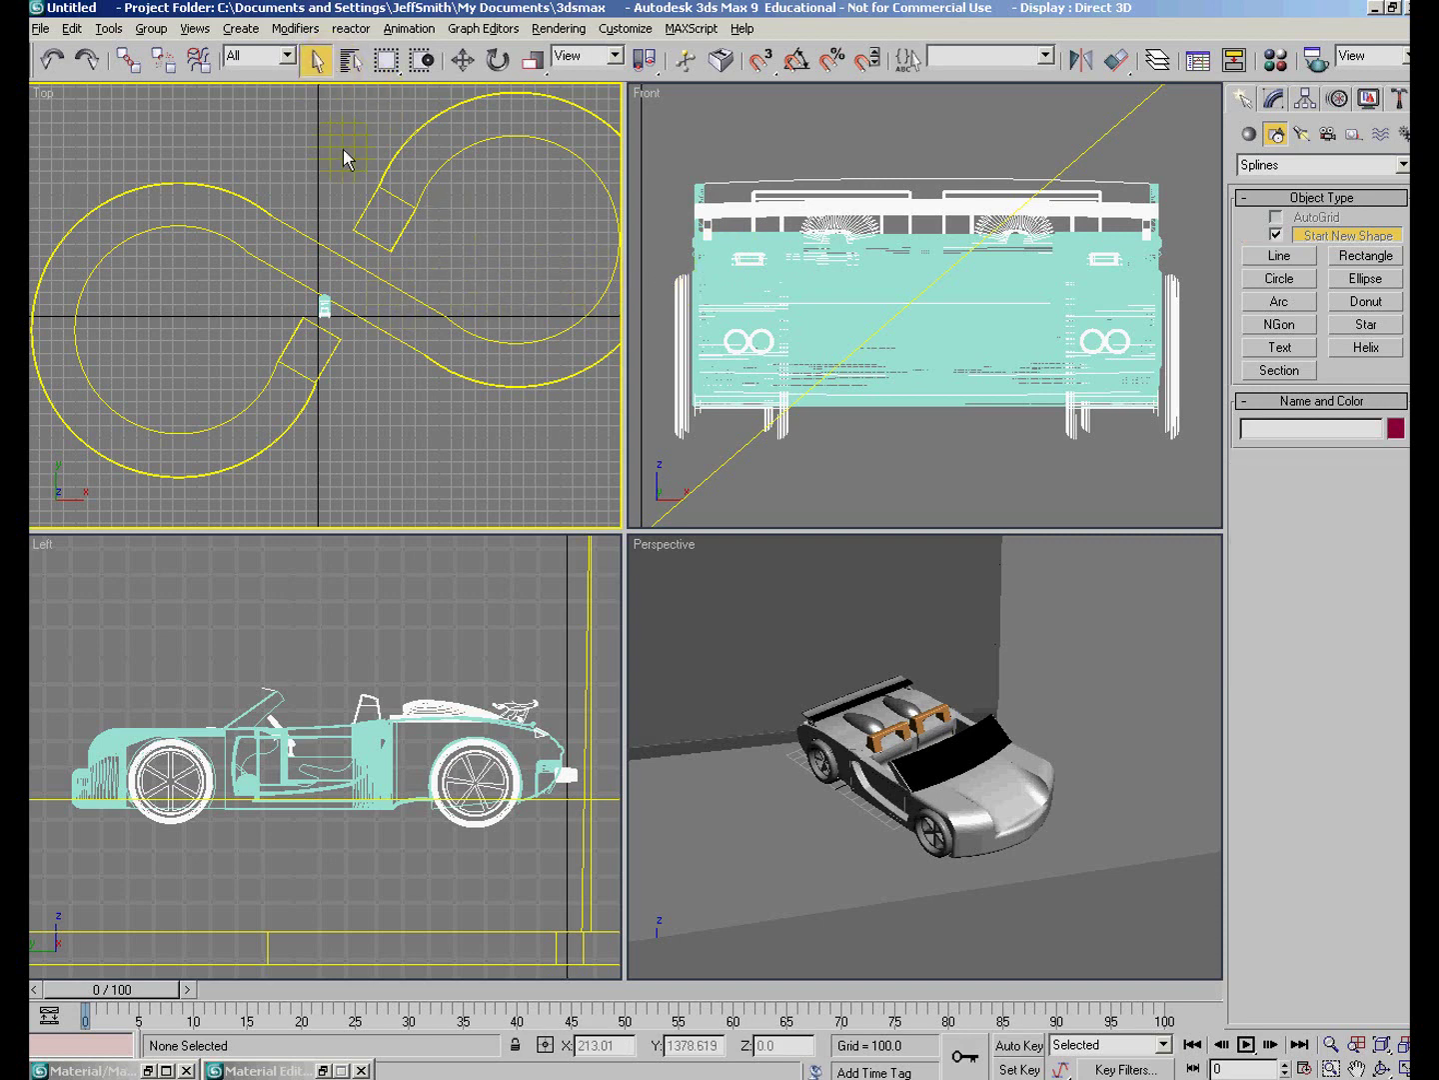
Start a smooth line in the enlarged Top view, placing points mid-lane from the central crossing around the track's right loop to its ramp.
{"action": "scroll", "coordinate": [344, 160], "scroll_direction": "down", "scroll_amount": 2}
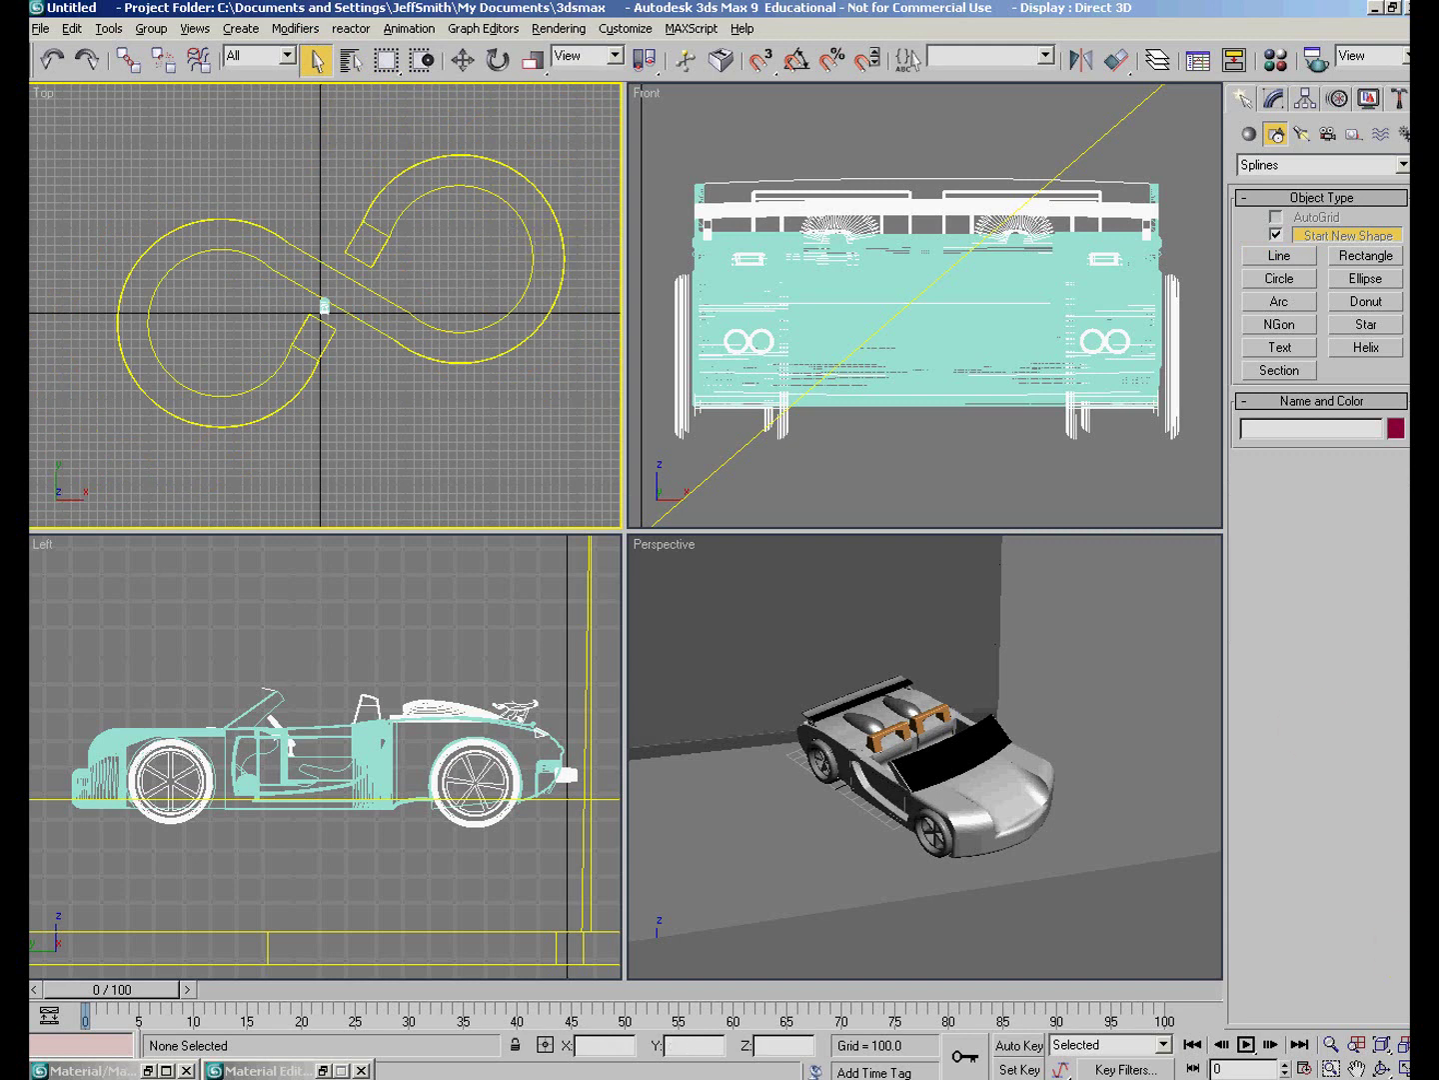
{"action": "left_click", "coordinate": [1403, 1069]}
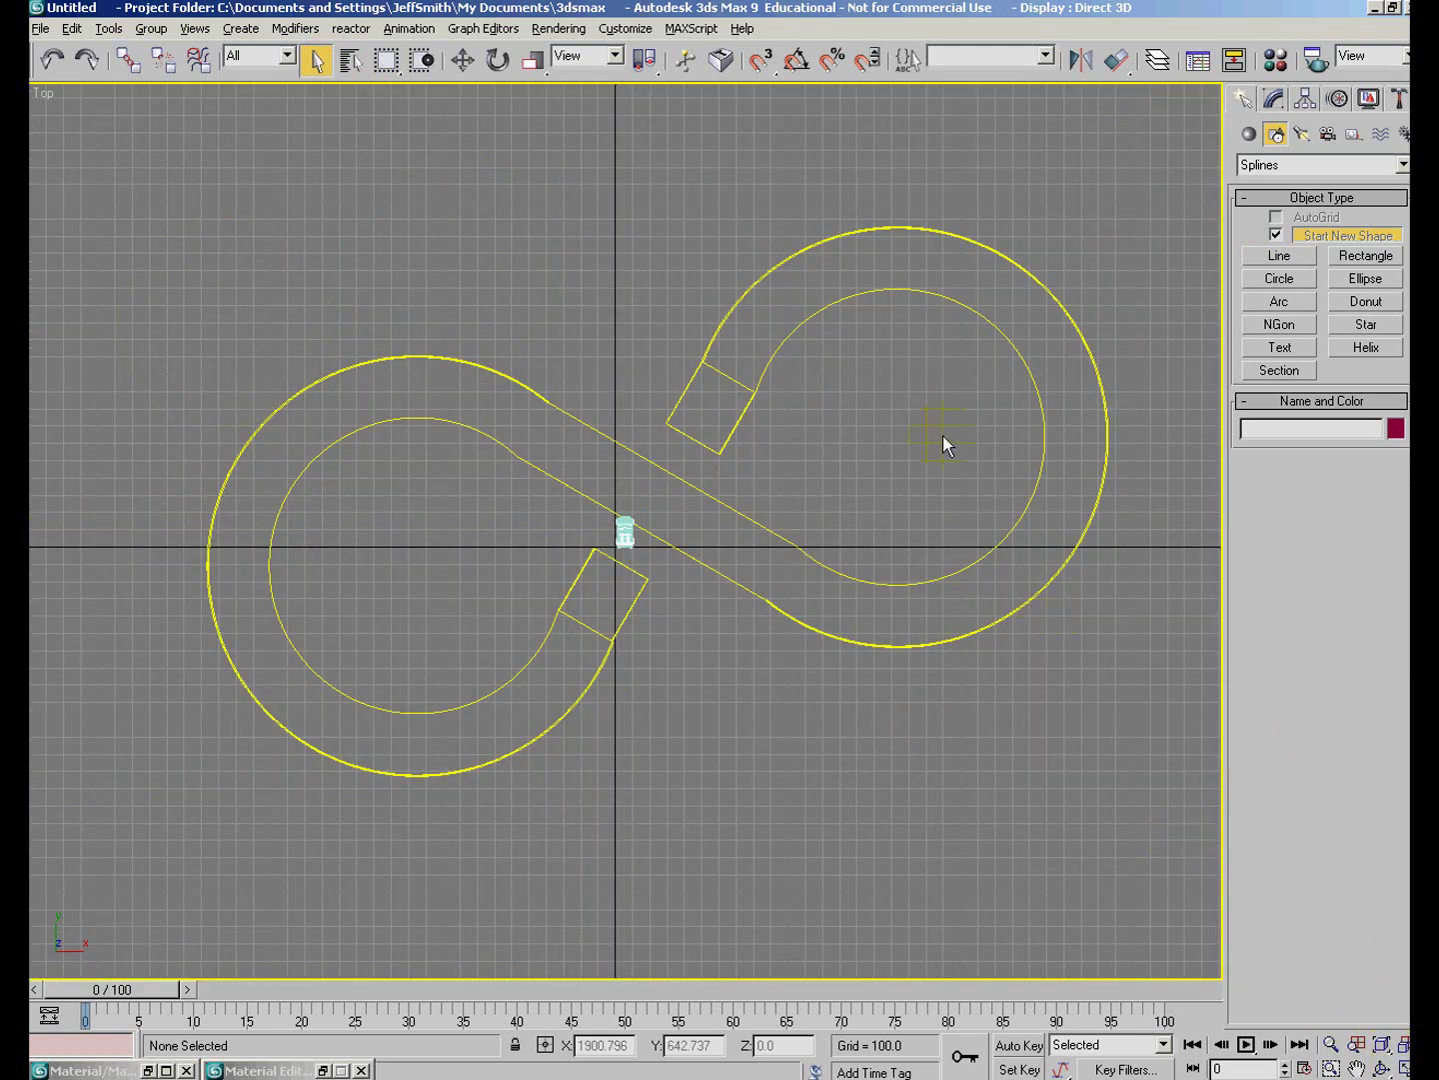
{"action": "scroll", "coordinate": [943, 436], "scroll_direction": "up", "scroll_amount": 2}
{"action": "scroll", "coordinate": [940, 436], "scroll_direction": "down", "scroll_amount": 2}
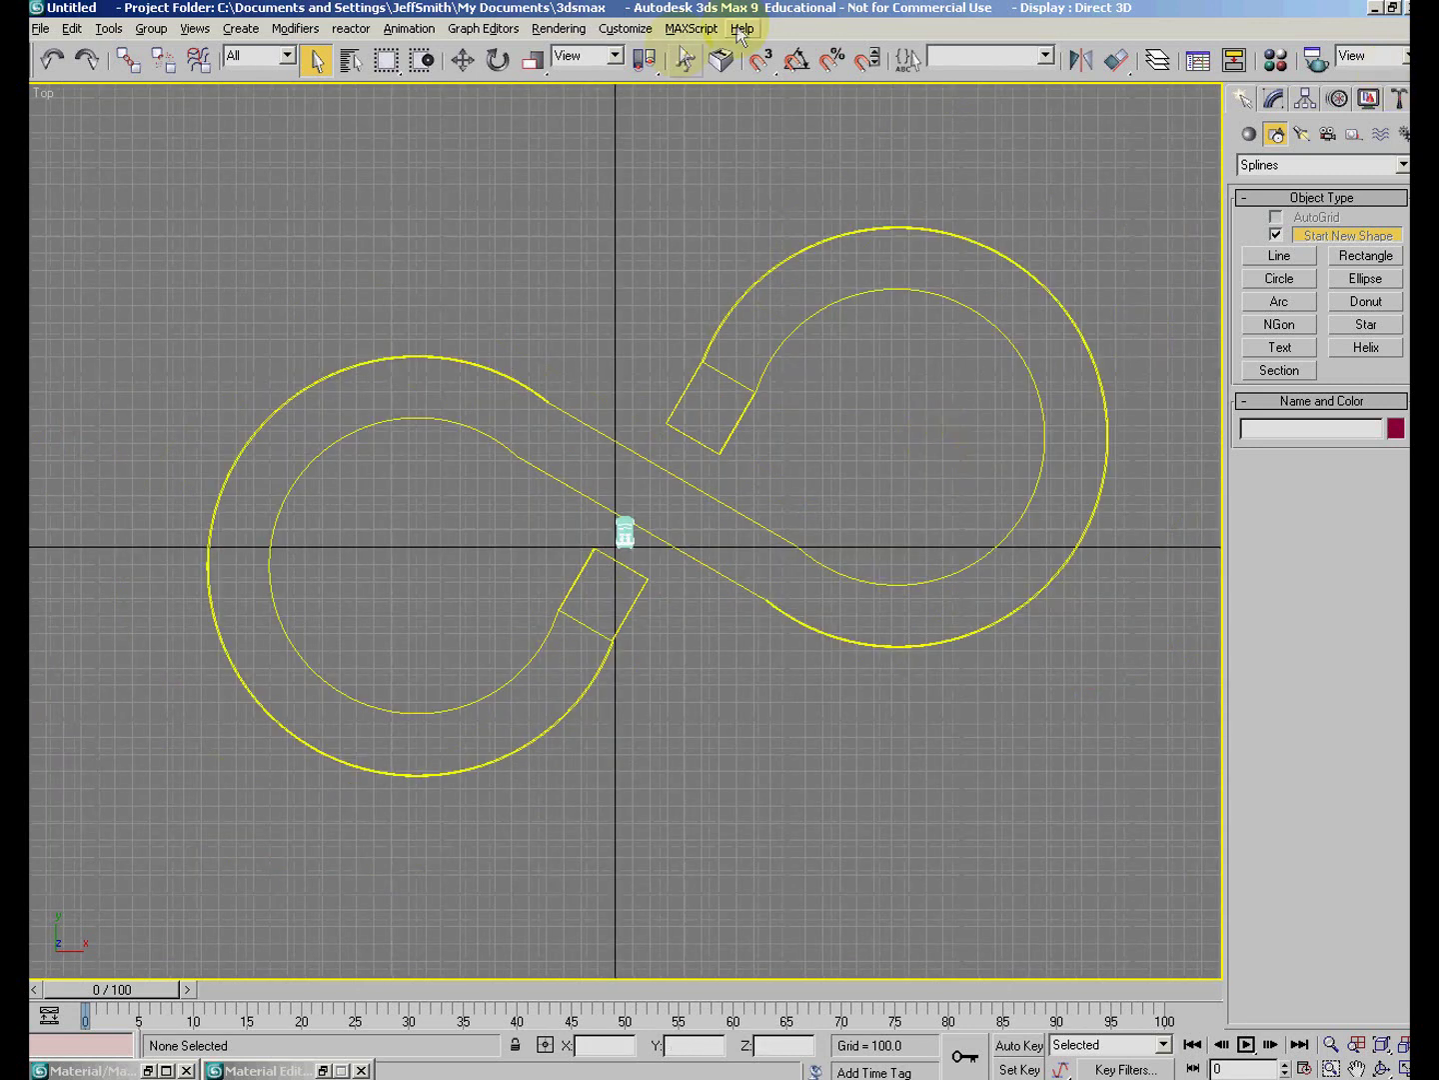
{"action": "left_click", "coordinate": [1278, 257]}
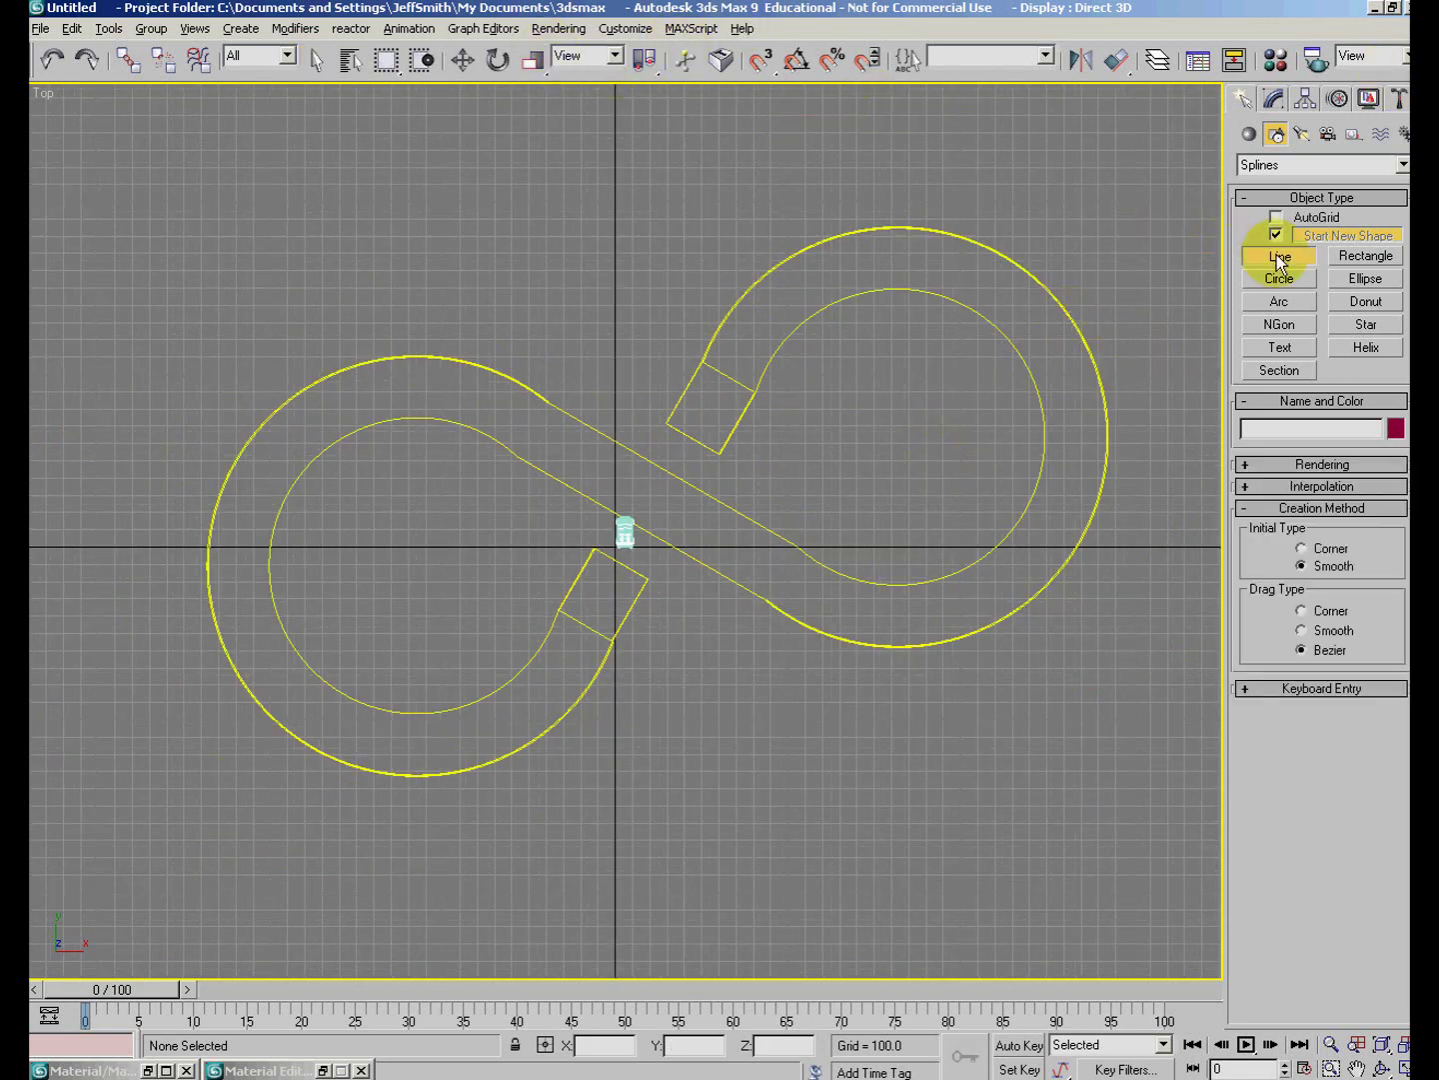
{"action": "left_click", "coordinate": [741, 547]}
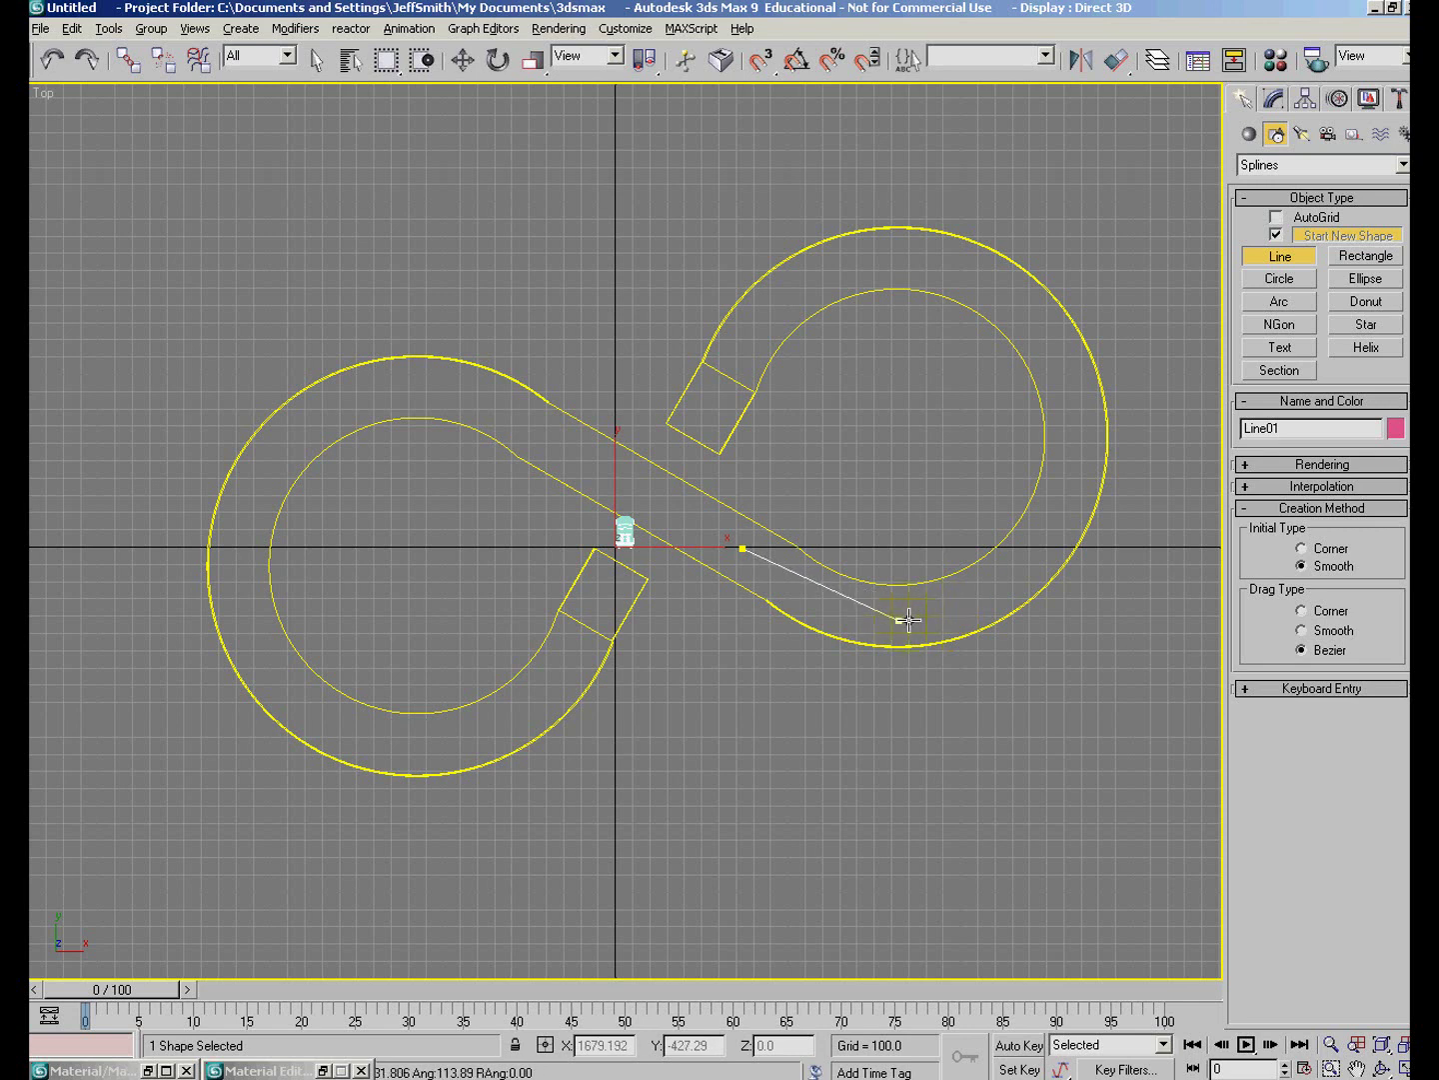
{"action": "left_click_drag", "start_coordinate": [902, 624], "coordinate": [1061, 375]}
{"action": "left_click", "coordinate": [1062, 377]}
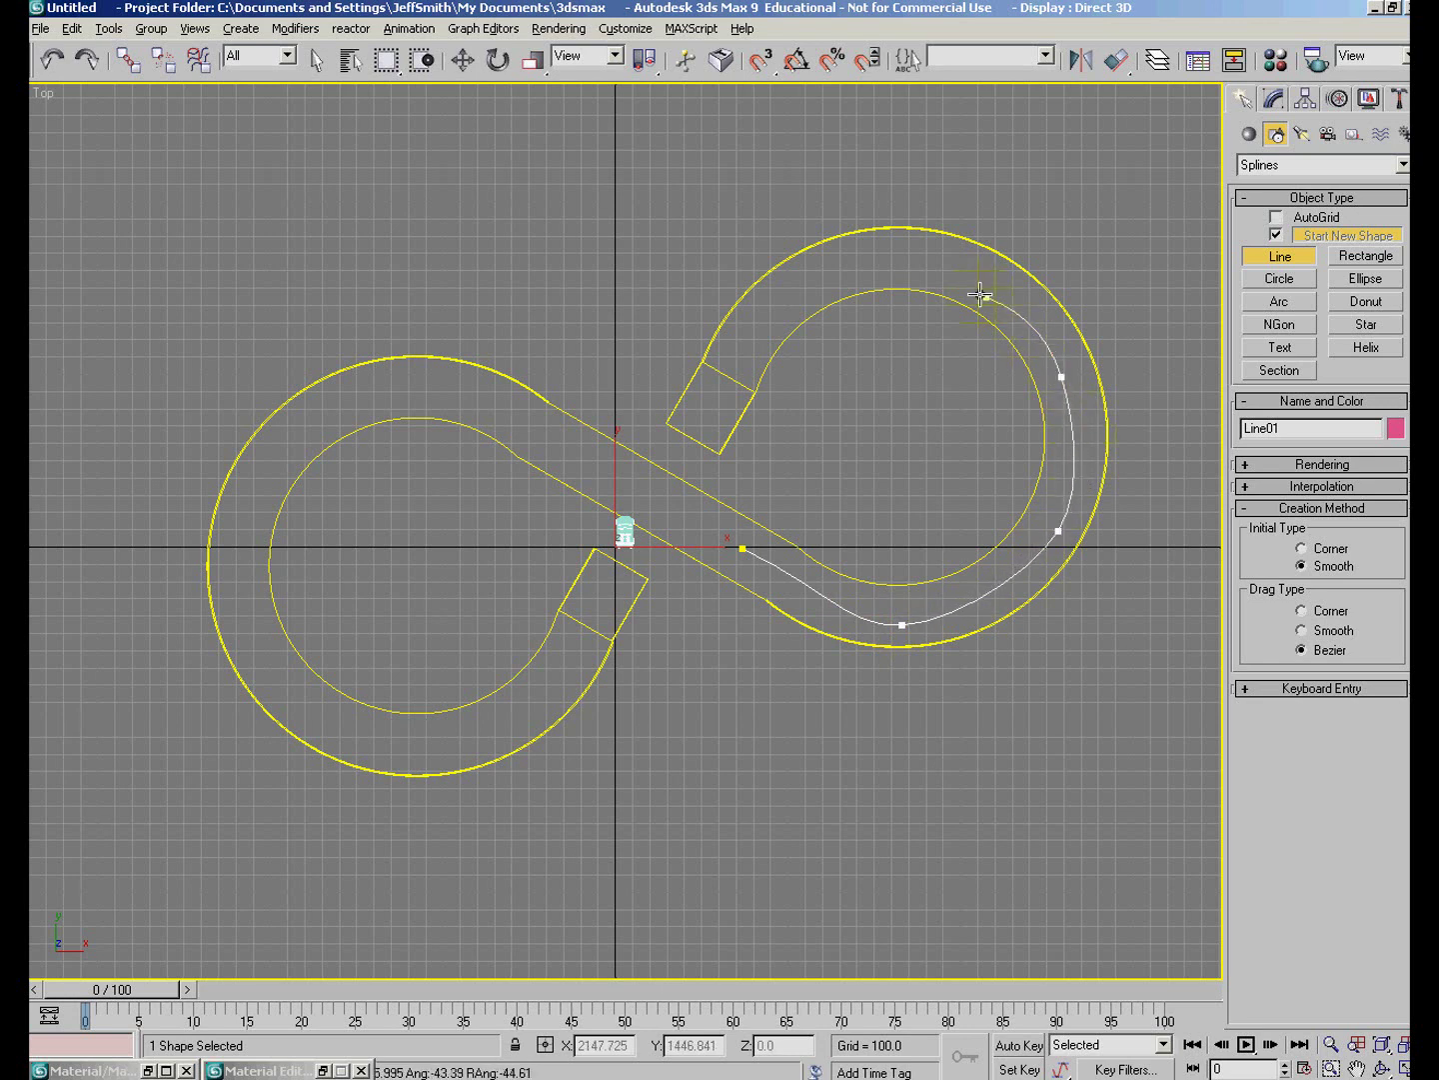
{"action": "left_click_drag", "start_coordinate": [923, 255], "coordinate": [884, 247]}
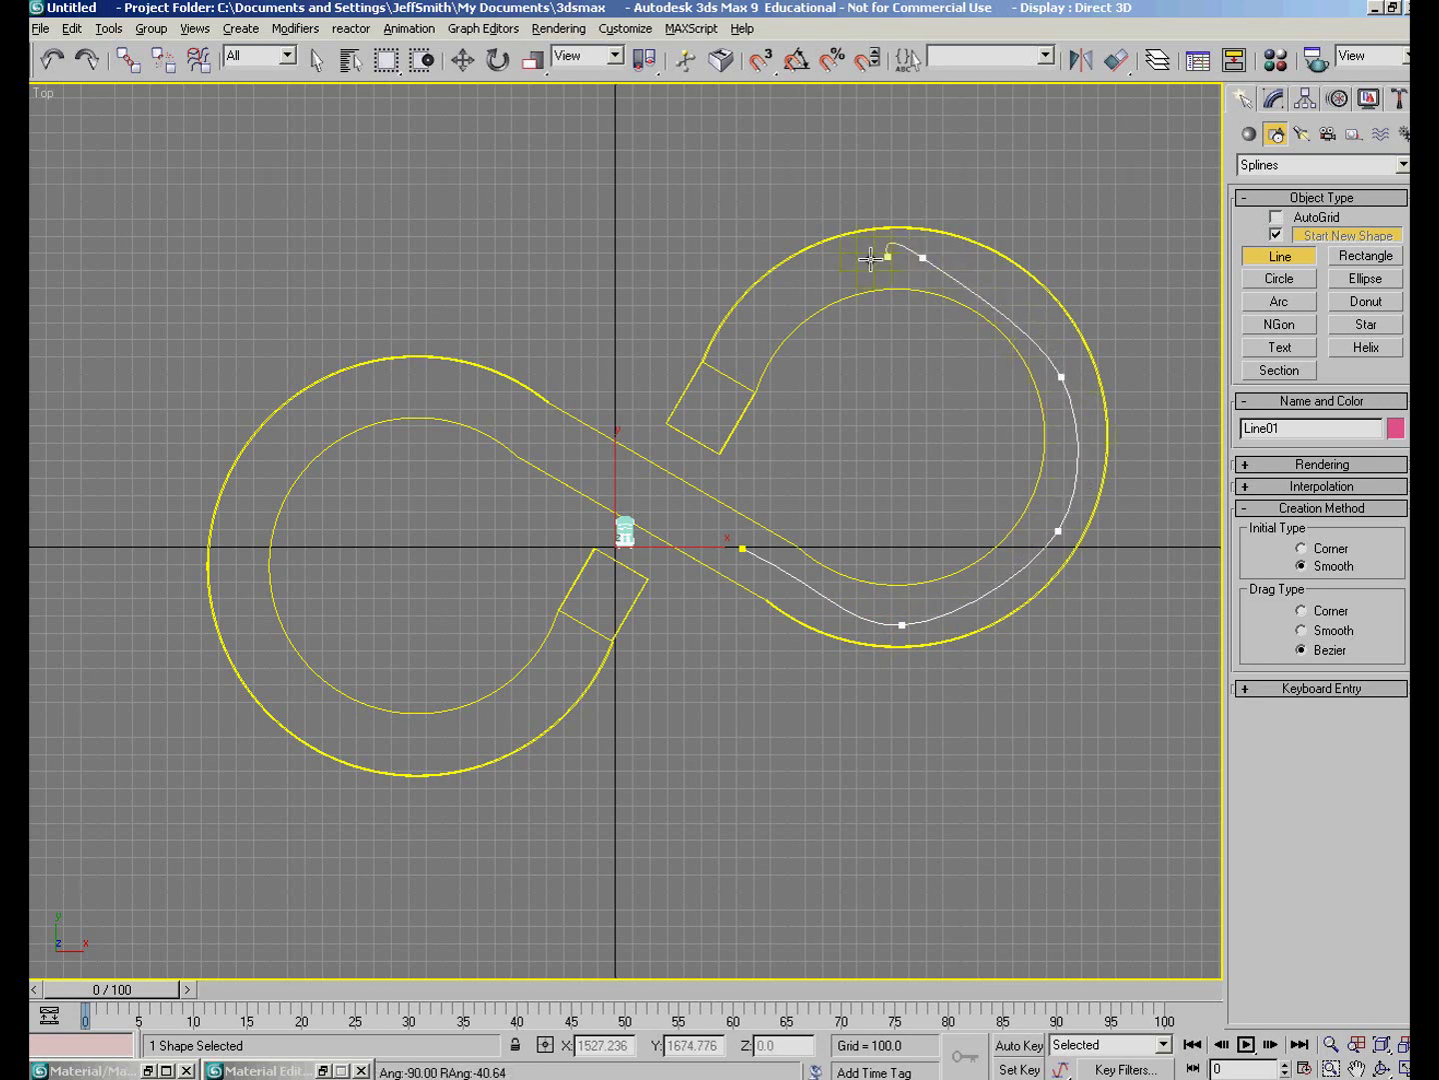
{"action": "left_click", "coordinate": [756, 329]}
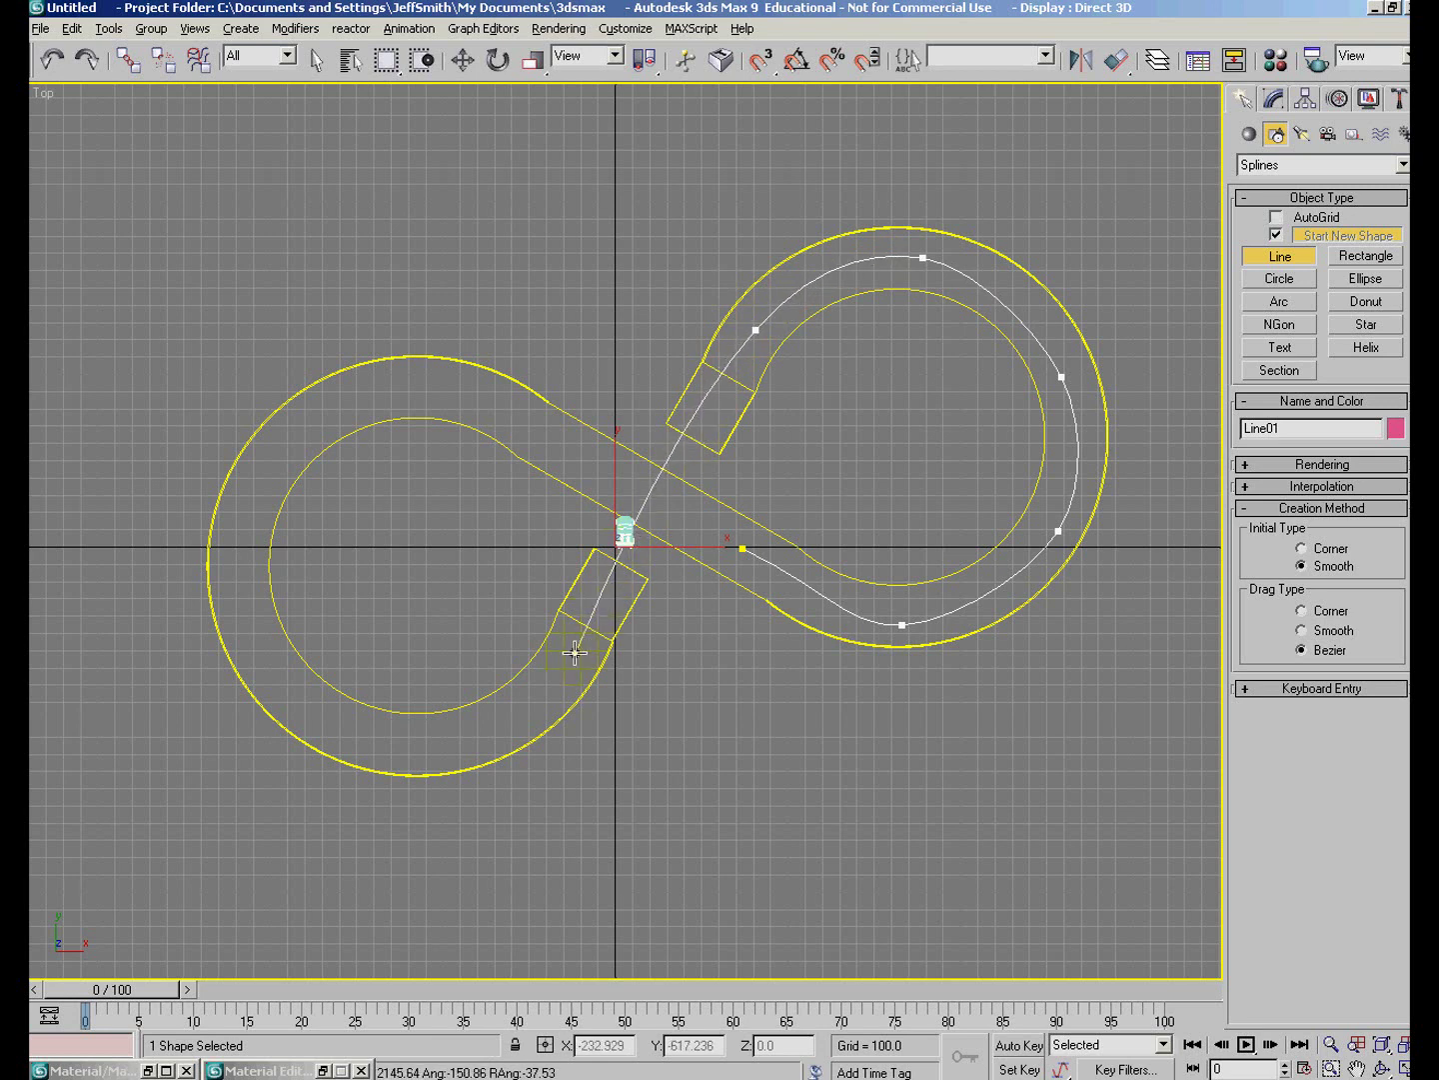
Continue the smooth line across the gap and around the track's left loop to its first point, closing the spline.
{"action": "left_click", "coordinate": [574, 653]}
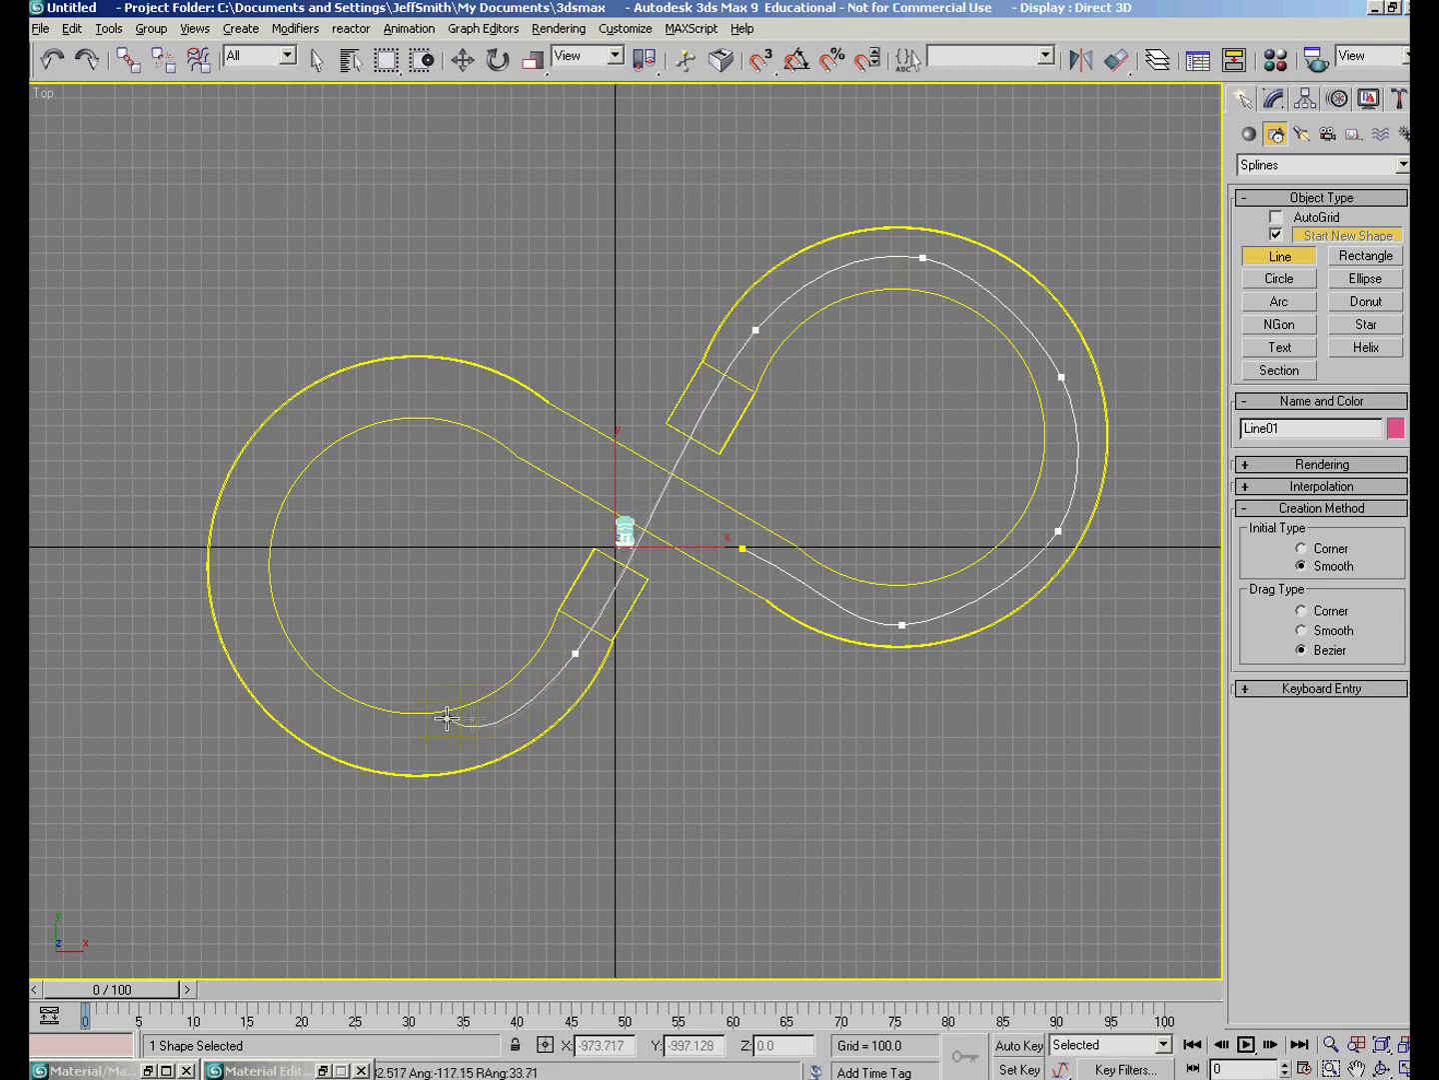
{"action": "left_click", "coordinate": [386, 742]}
{"action": "left_click", "coordinate": [247, 631]}
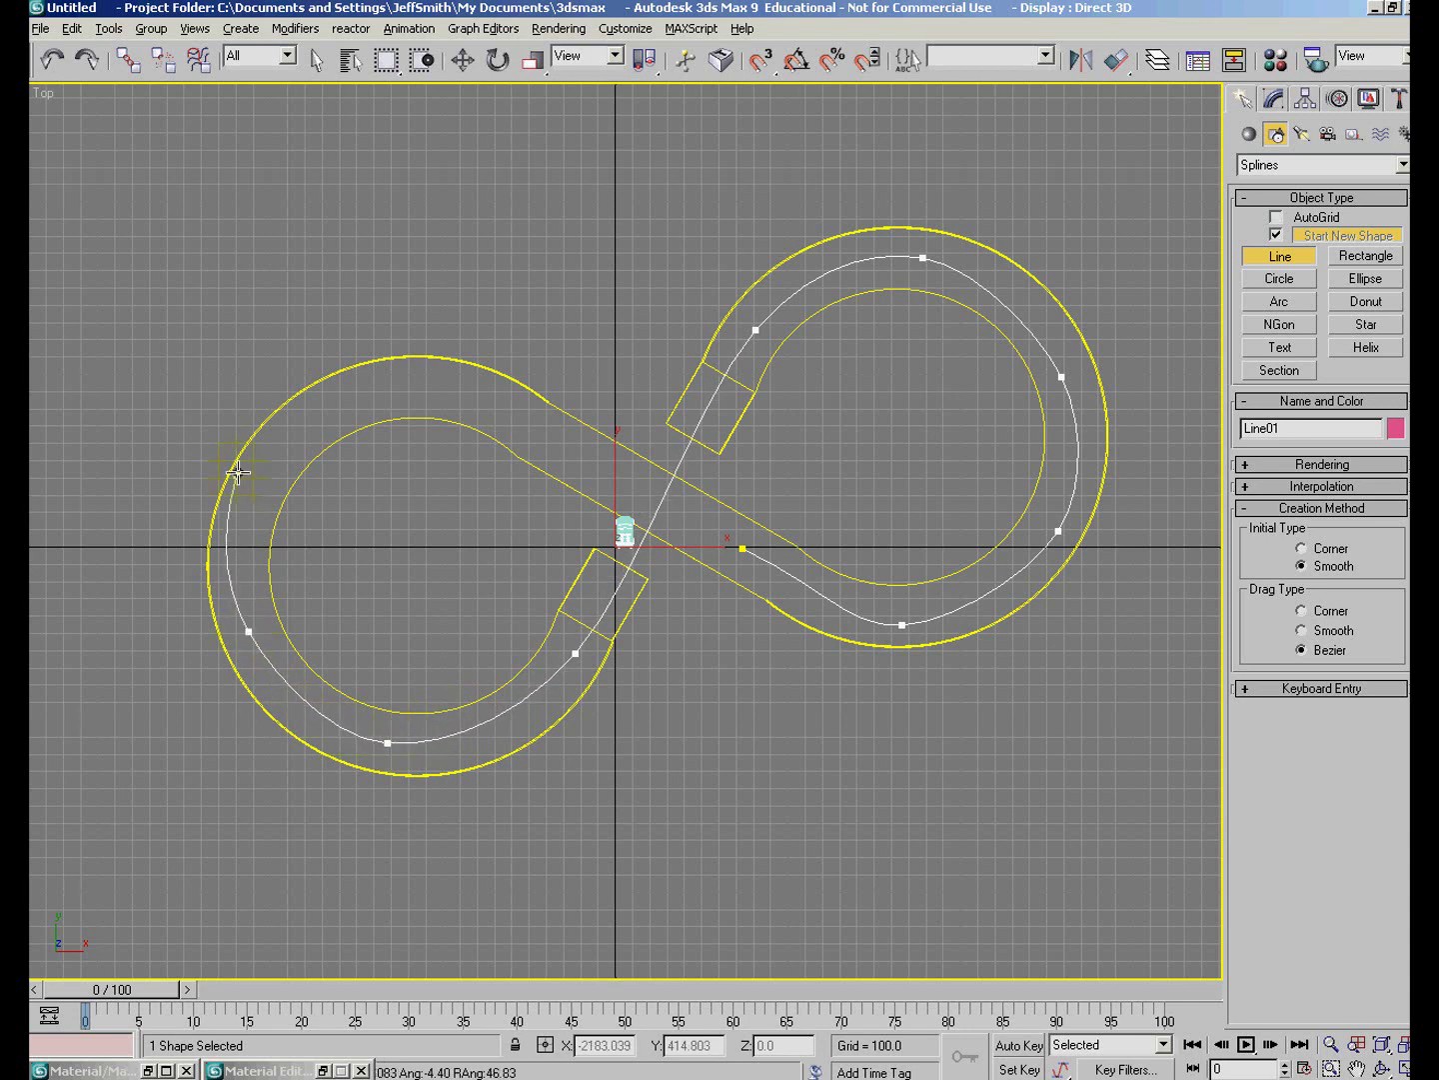
{"action": "left_click", "coordinate": [265, 451]}
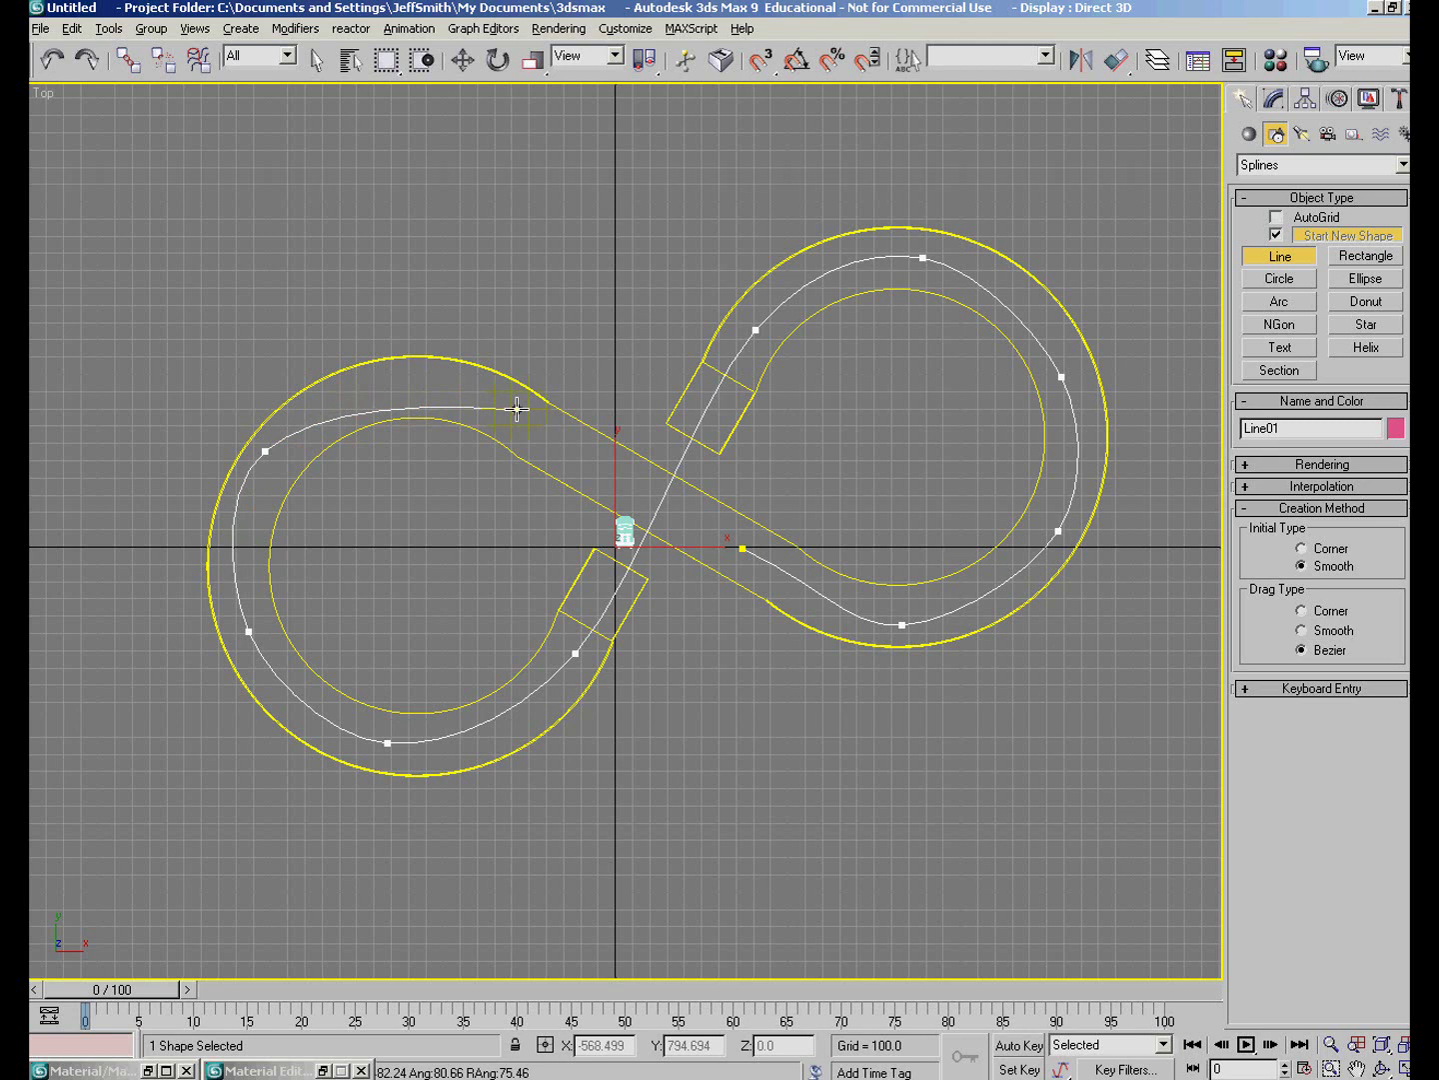
{"action": "left_click", "coordinate": [441, 381]}
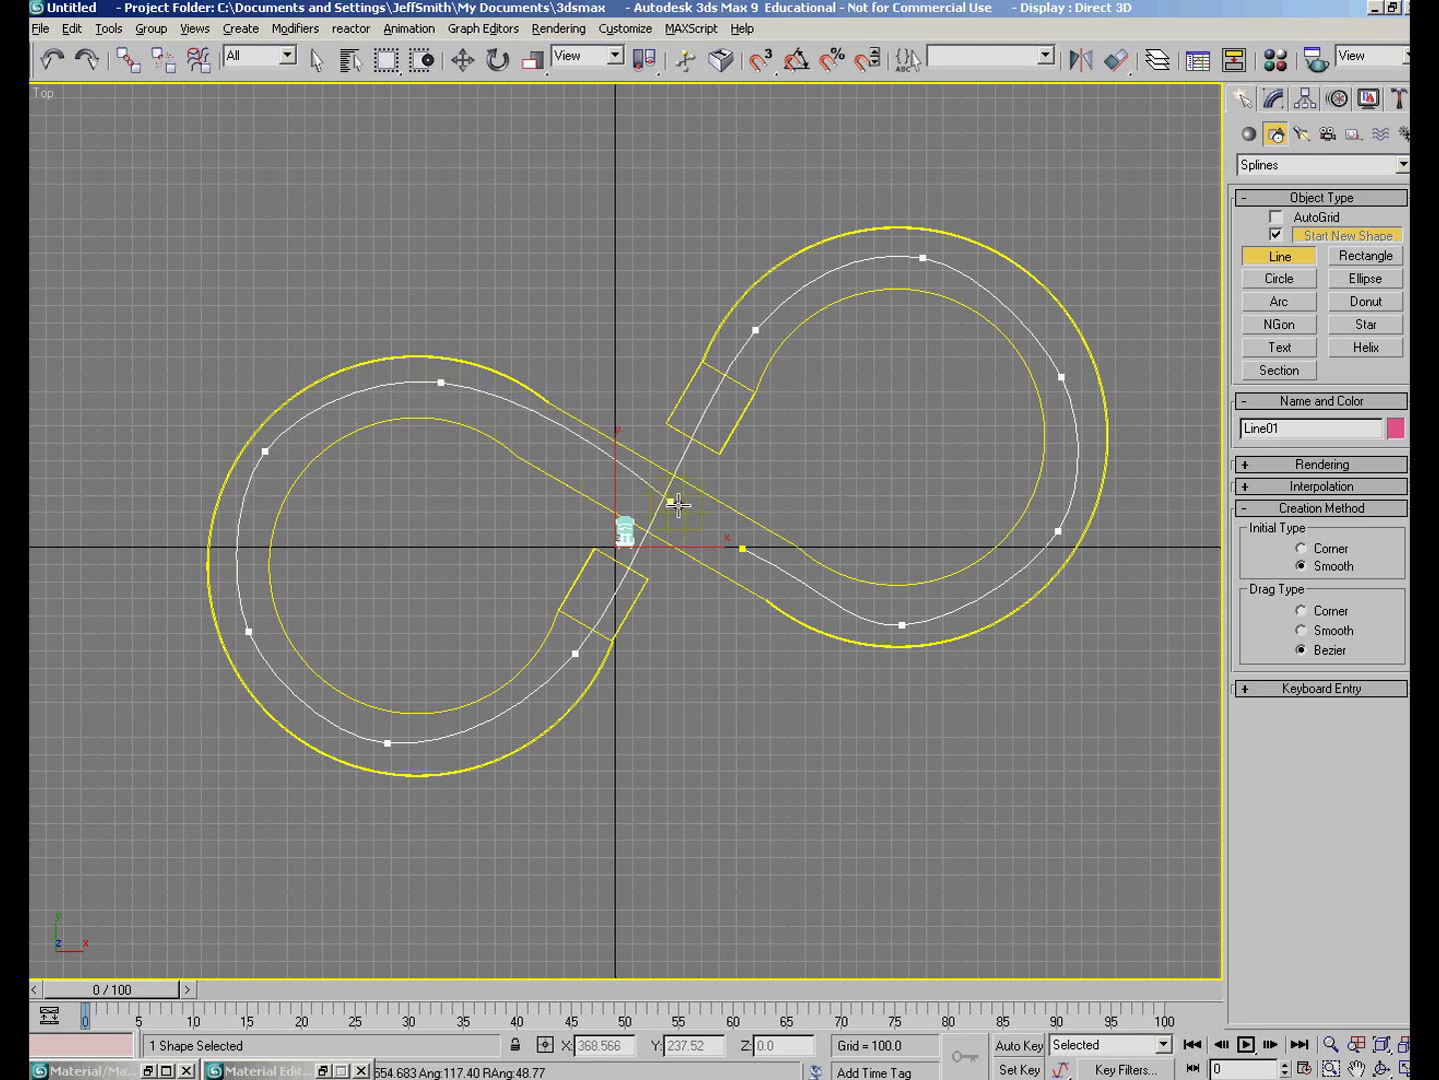
{"action": "left_click", "coordinate": [743, 547]}
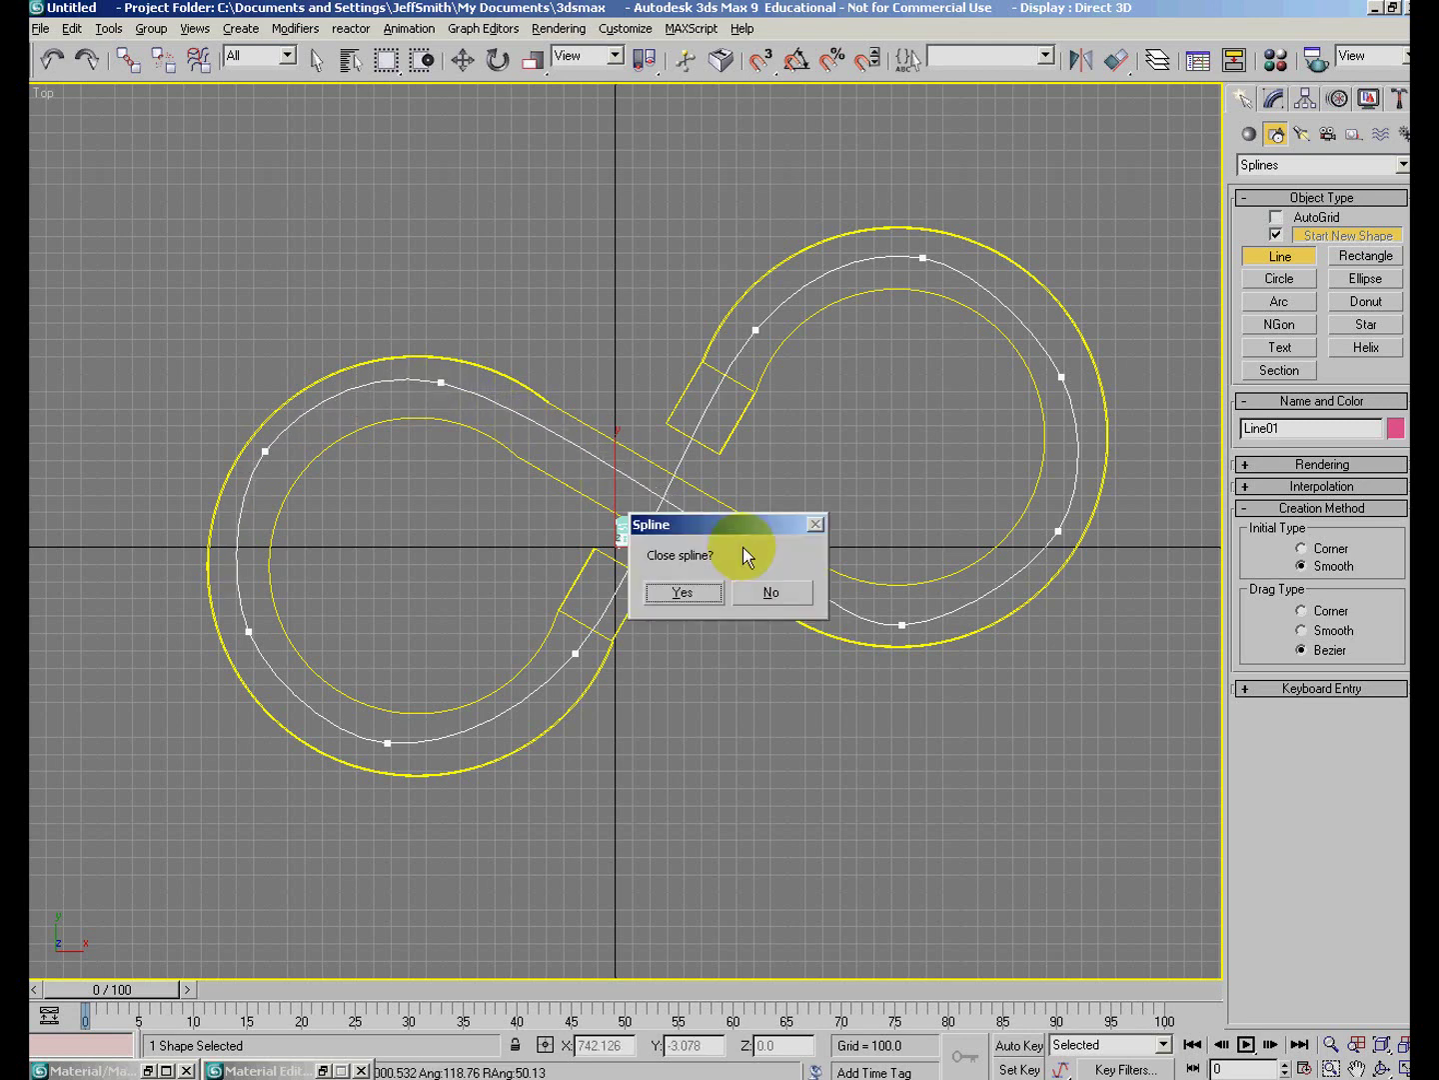
{"action": "left_click", "coordinate": [683, 593]}
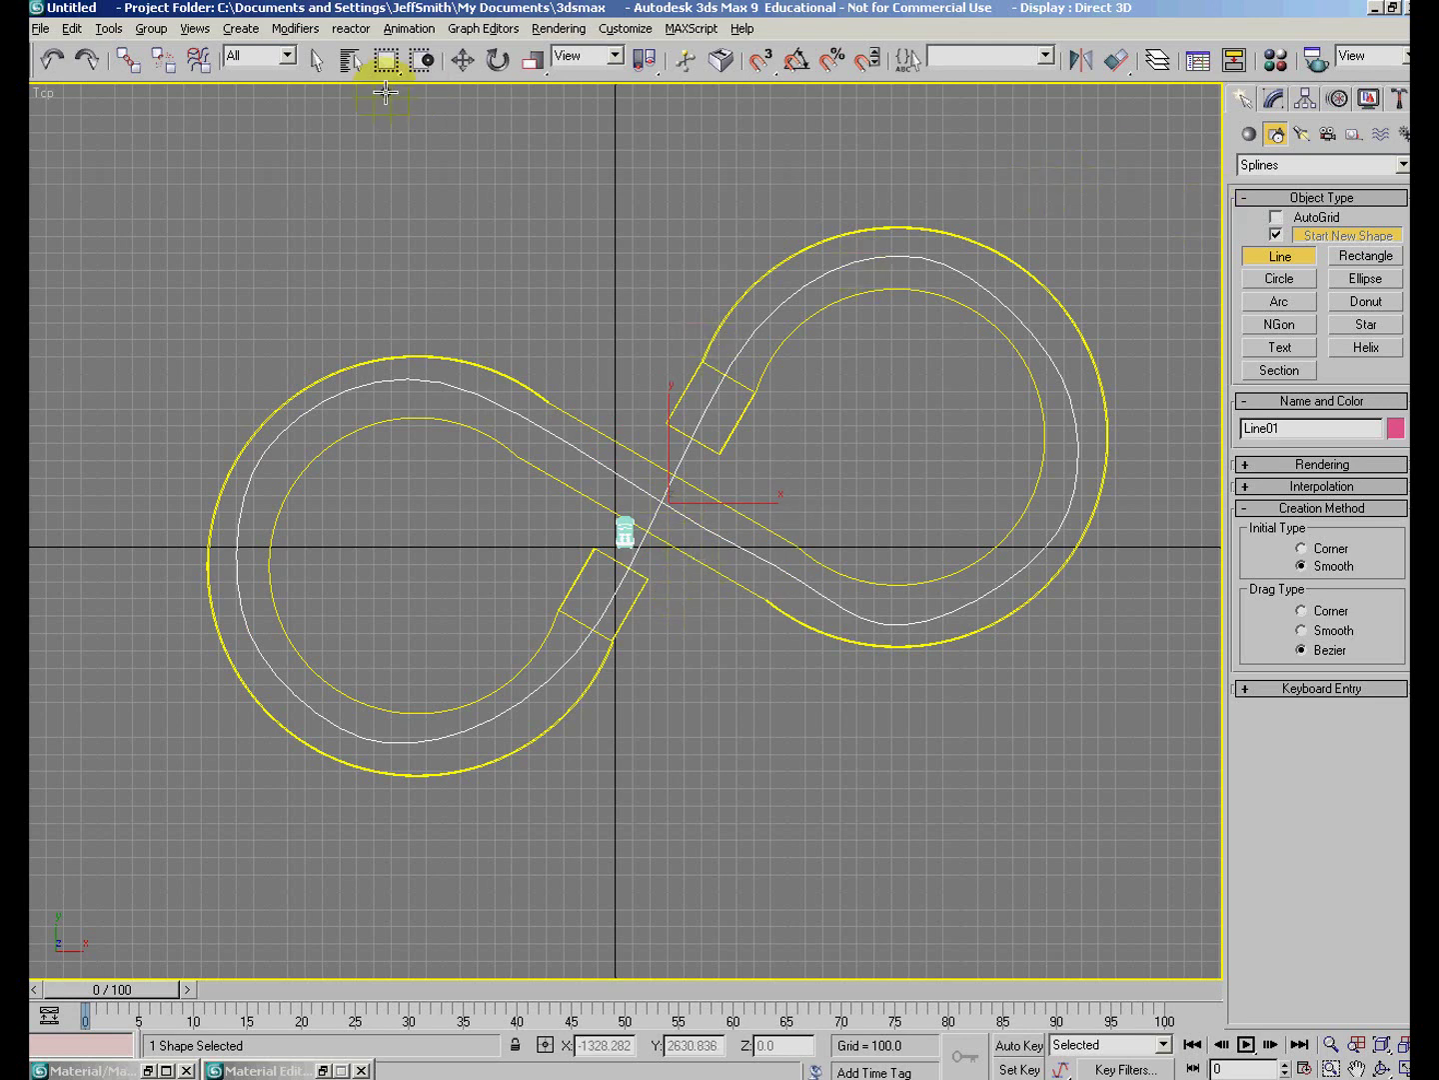
{"action": "left_click", "coordinate": [316, 60]}
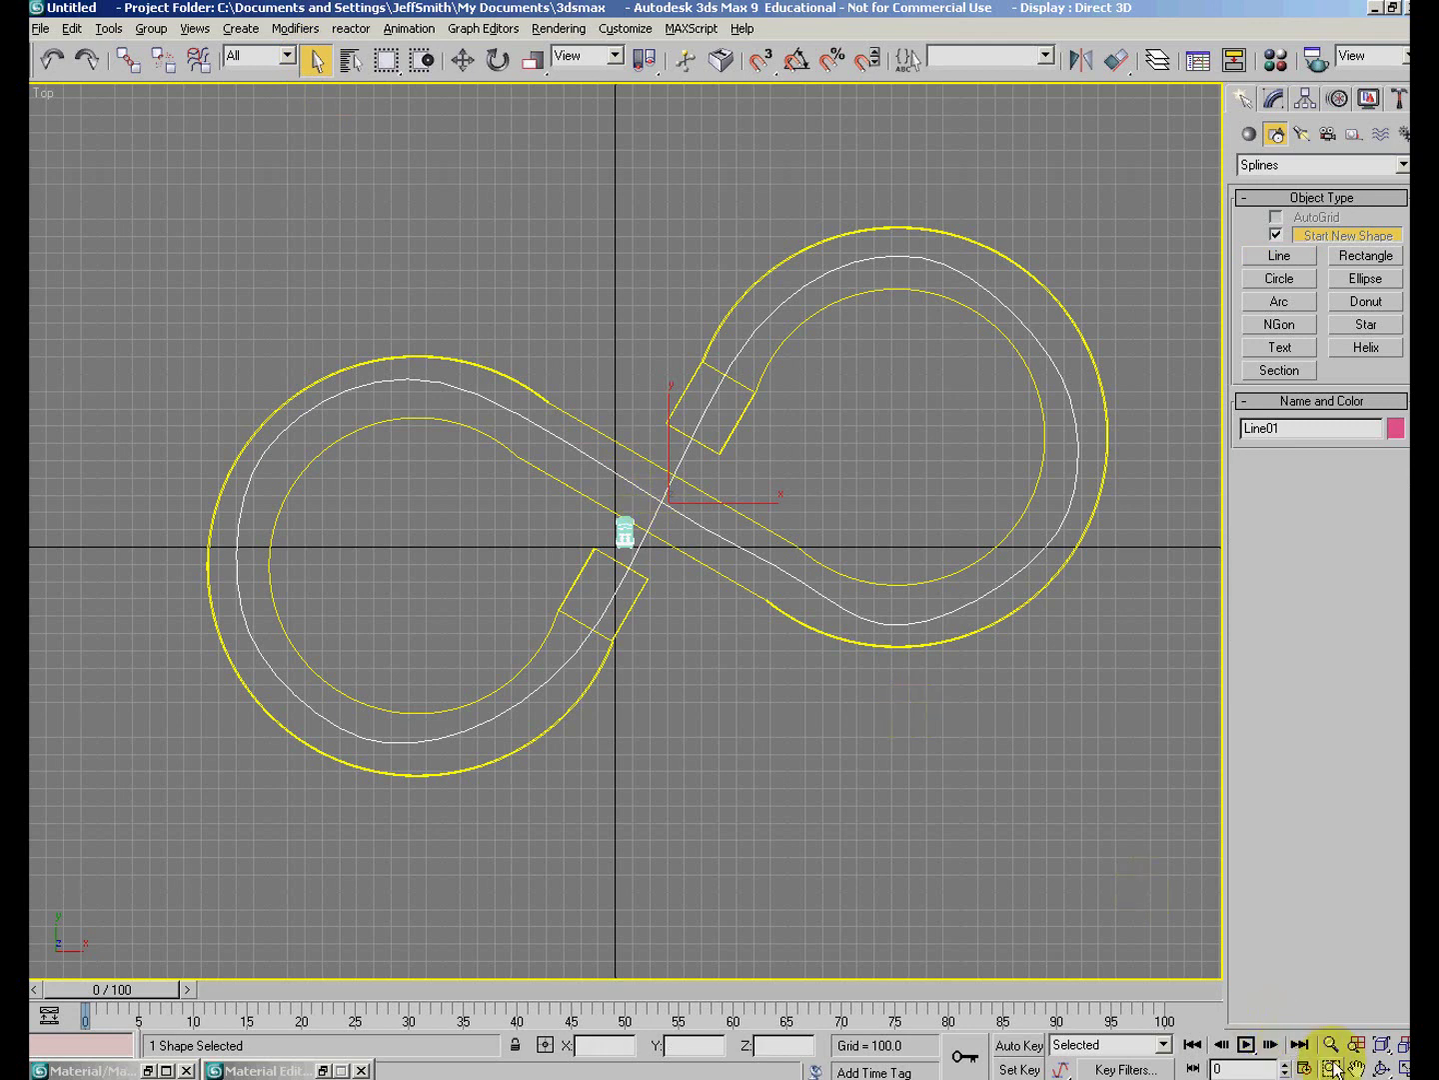
Restore the four-view layout, then select the track spline and raise it to about Z 48.
{"action": "left_click", "coordinate": [1403, 1067]}
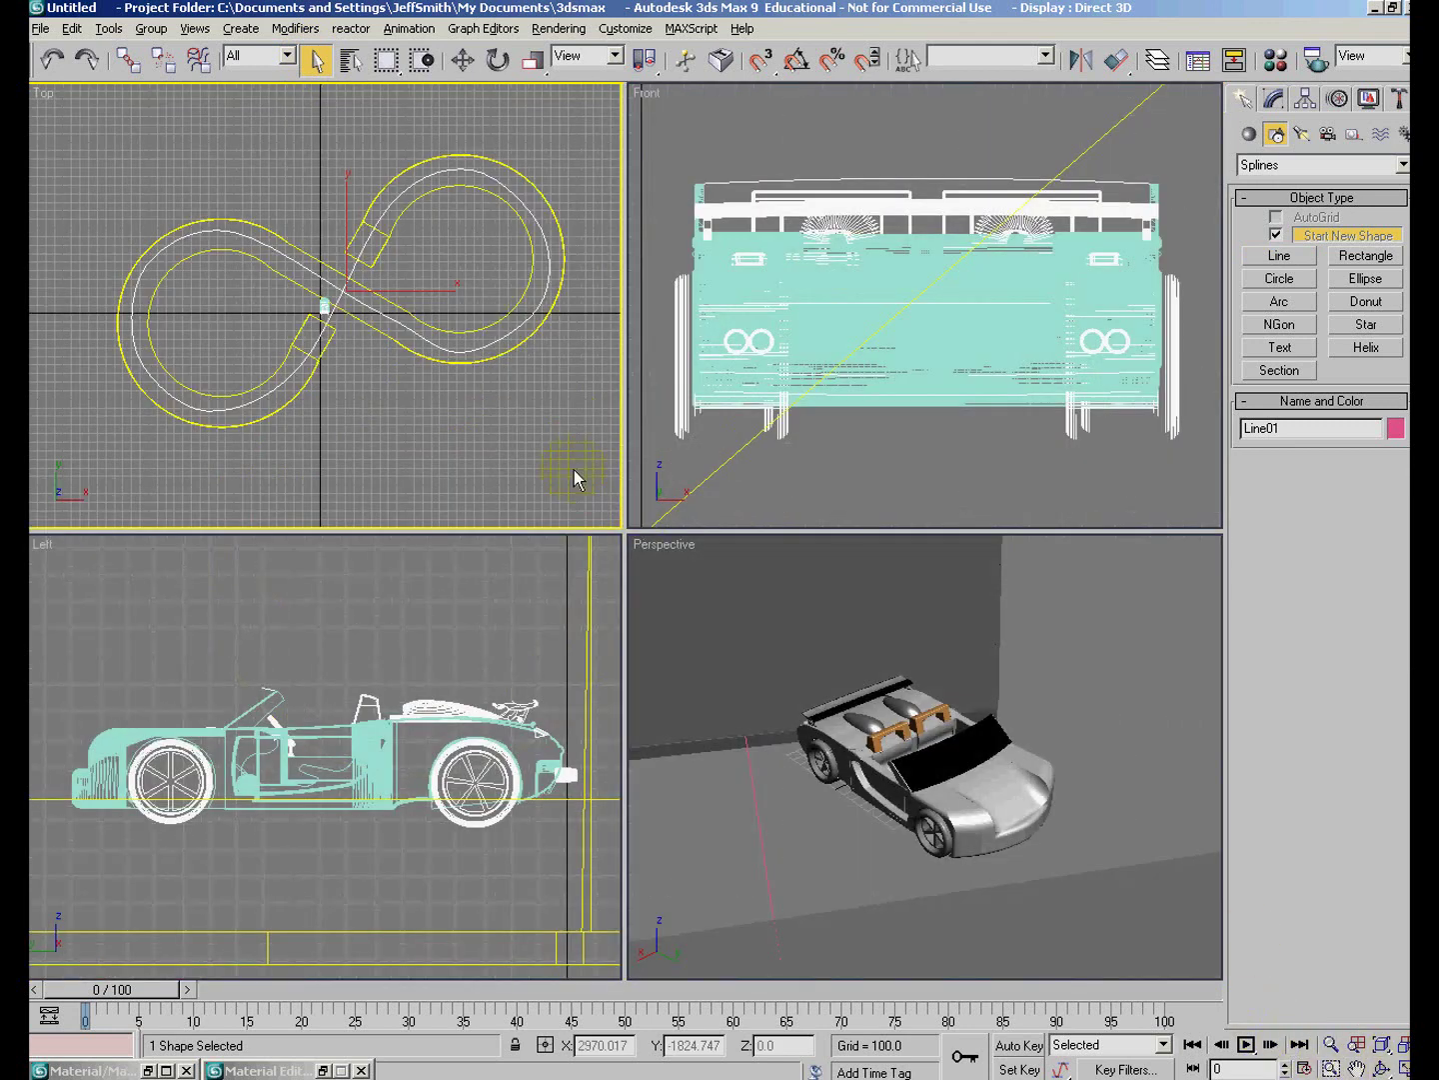
{"action": "left_click", "coordinate": [793, 496]}
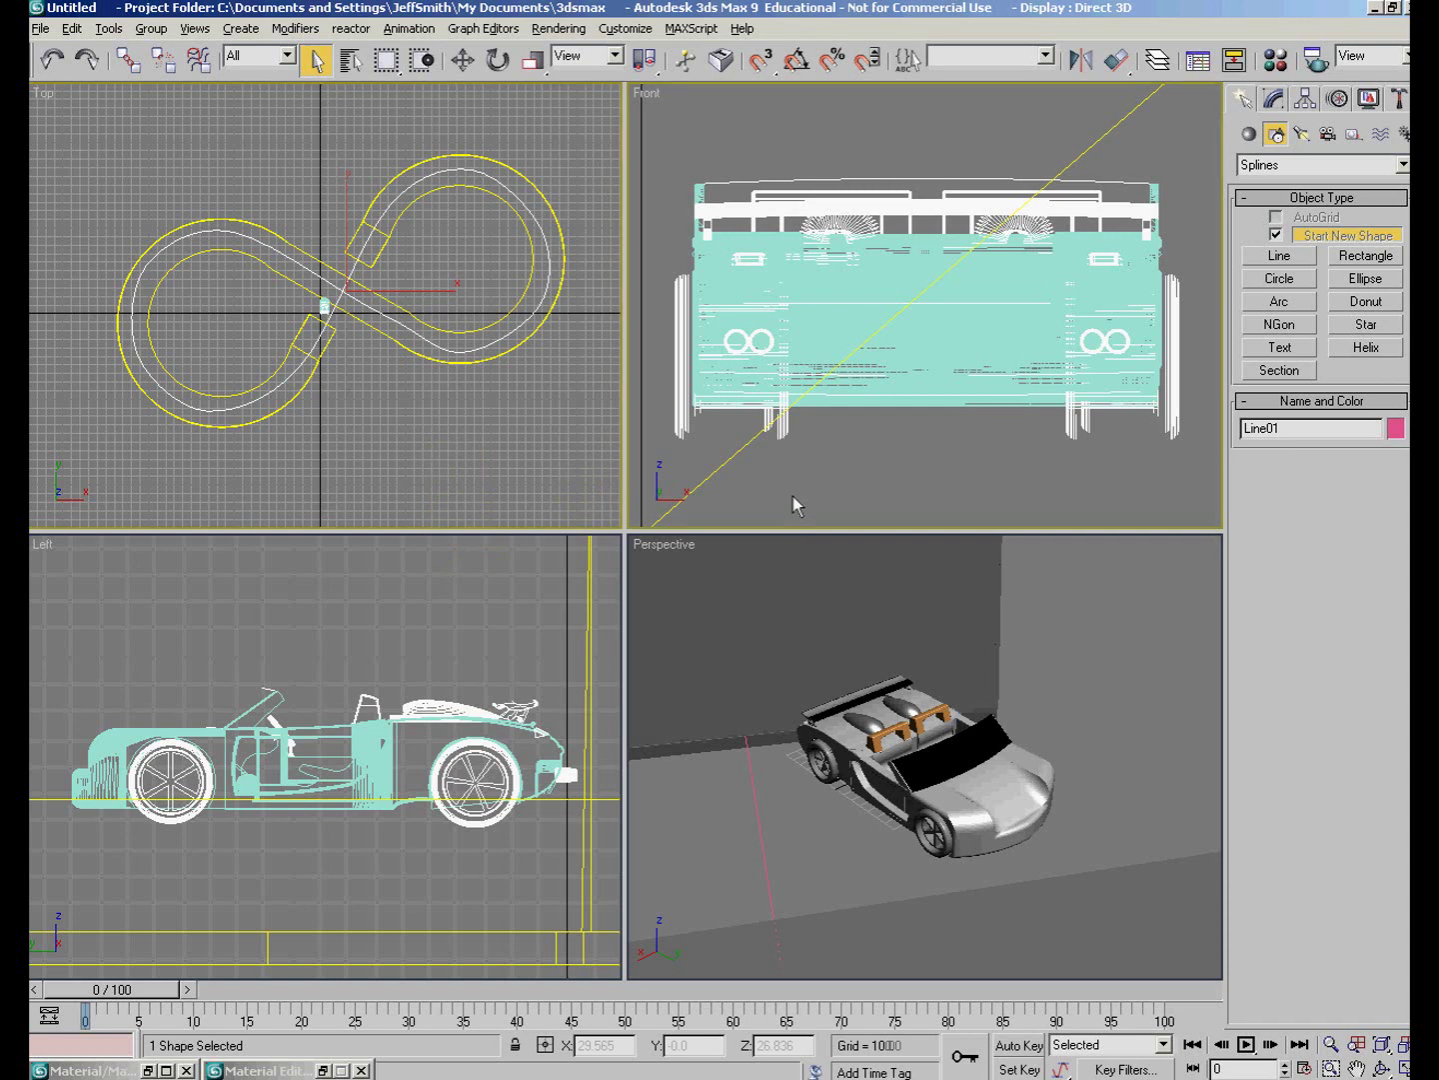
{"action": "scroll", "coordinate": [797, 493], "scroll_direction": "down", "scroll_amount": 3}
{"action": "scroll", "coordinate": [796, 491], "scroll_direction": "down", "scroll_amount": 4}
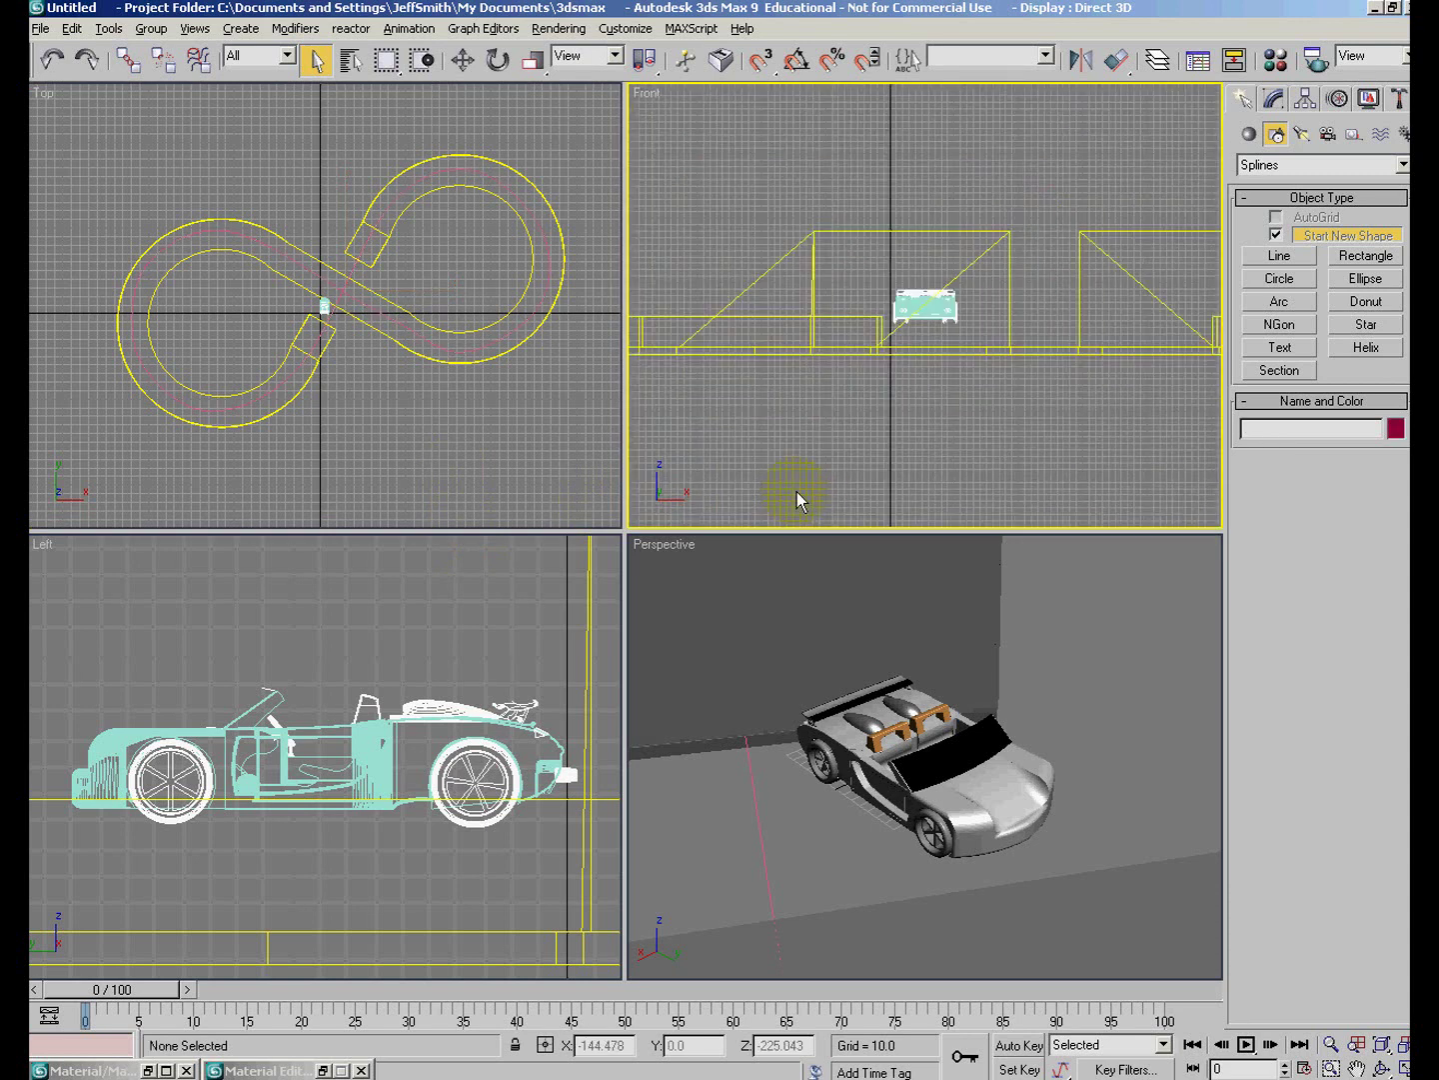
{"action": "left_click", "coordinate": [434, 344]}
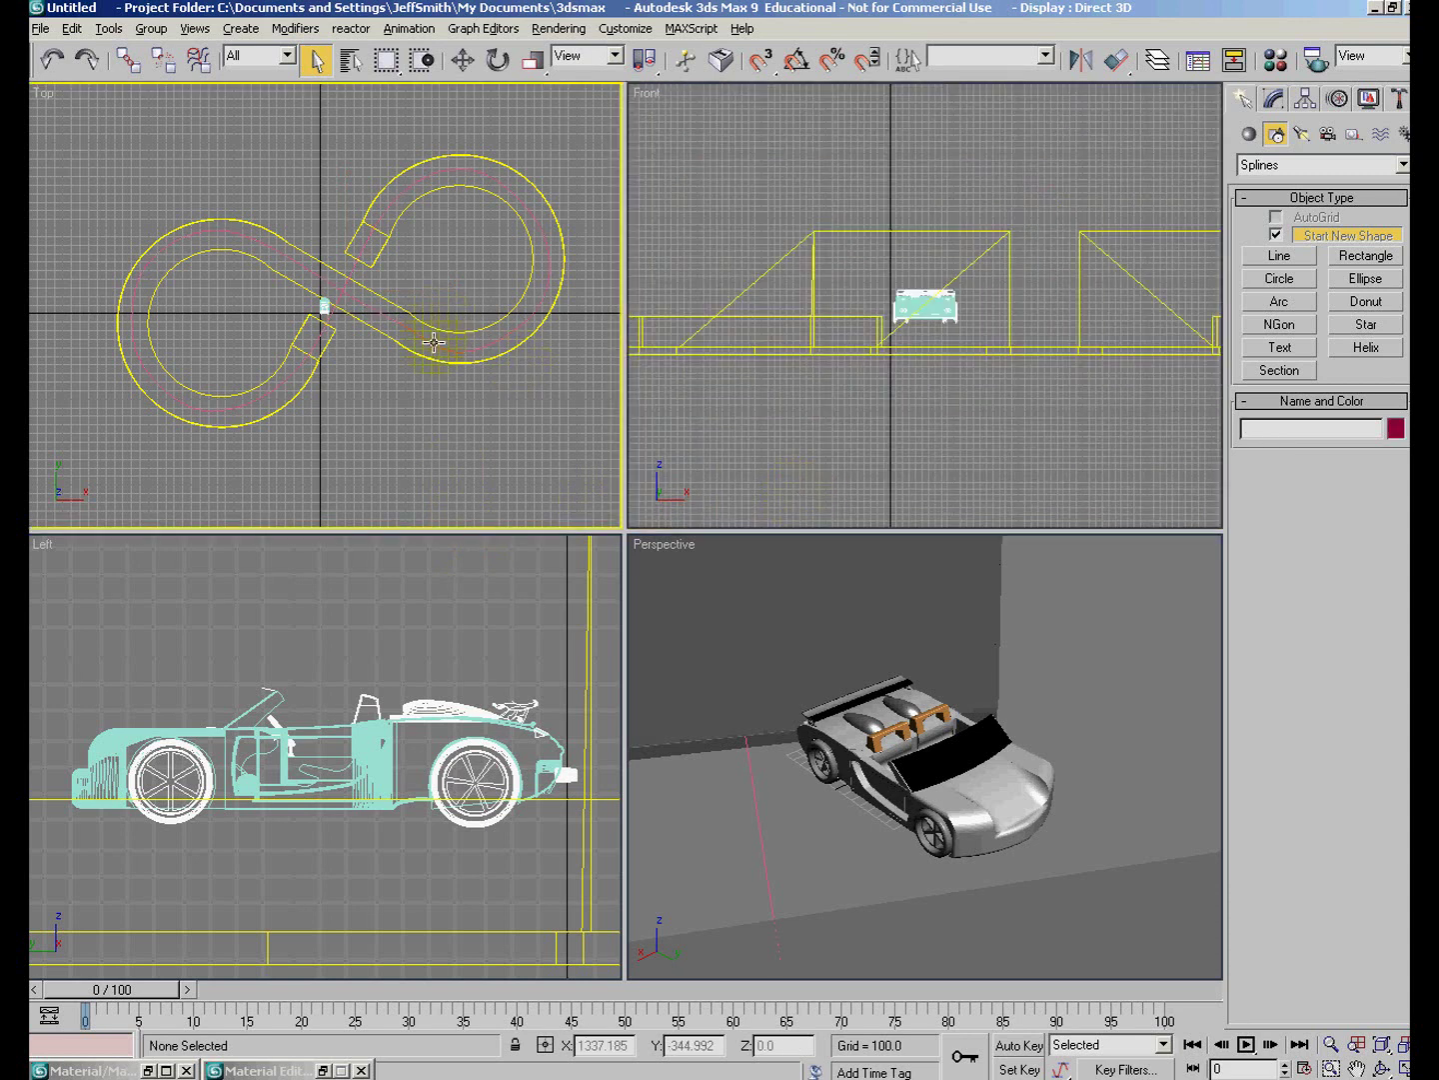
{"action": "right_click", "coordinate": [435, 344]}
{"action": "left_click", "coordinate": [464, 364]}
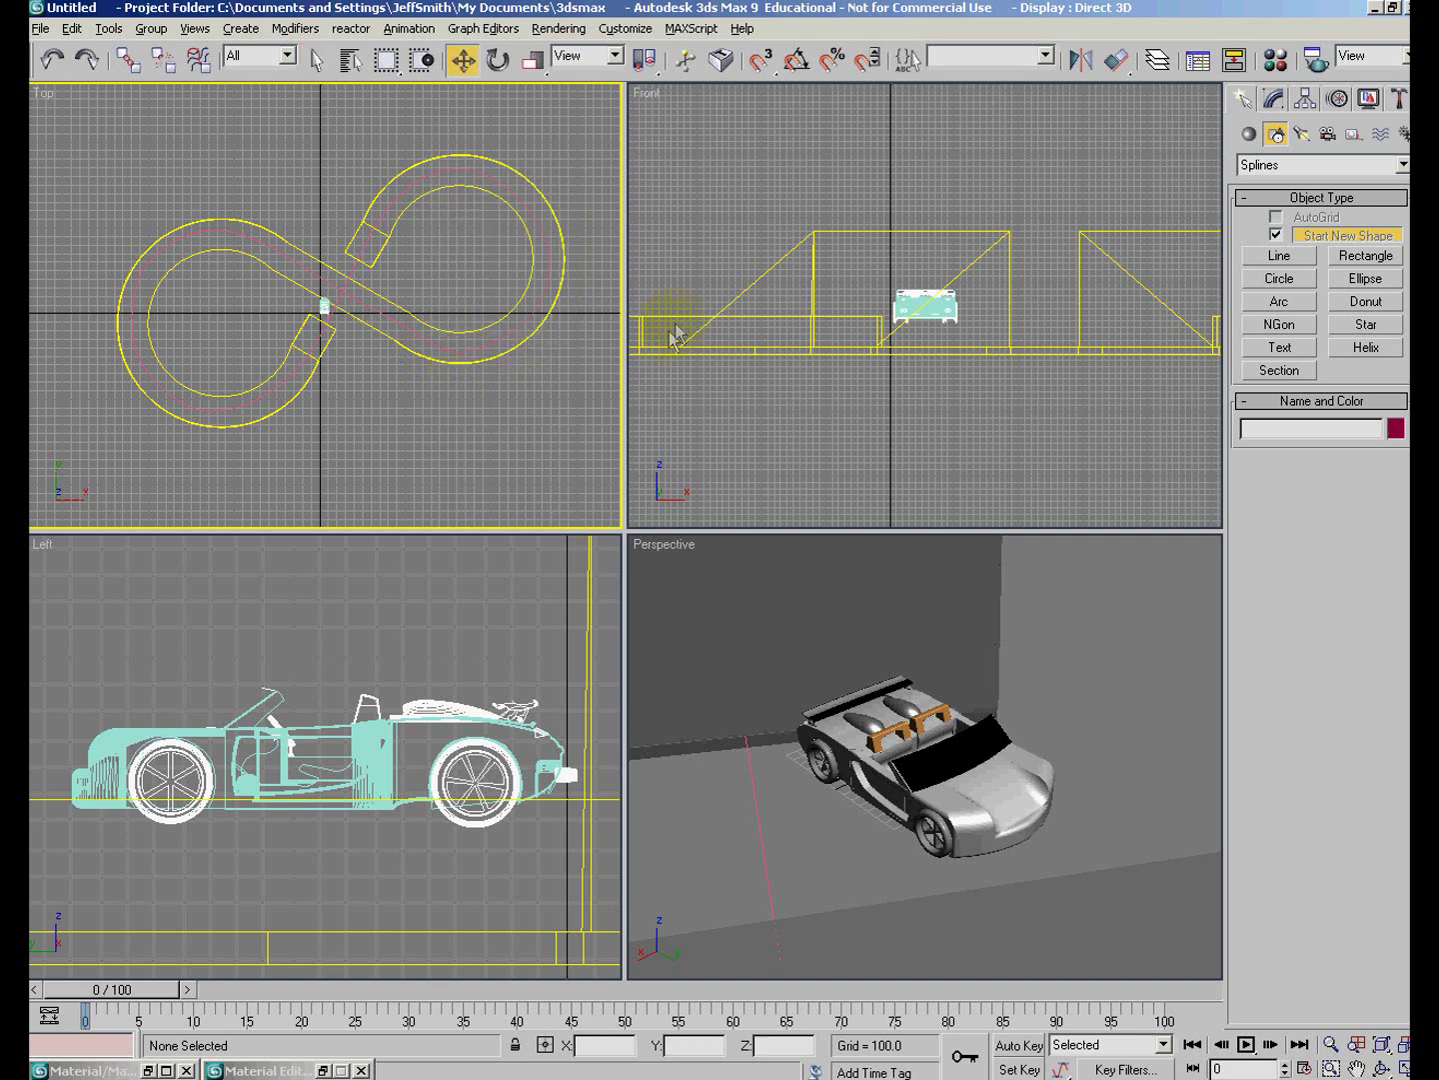
{"action": "left_click", "coordinate": [700, 406]}
{"action": "scroll", "coordinate": [703, 407], "scroll_direction": "down", "scroll_amount": 4}
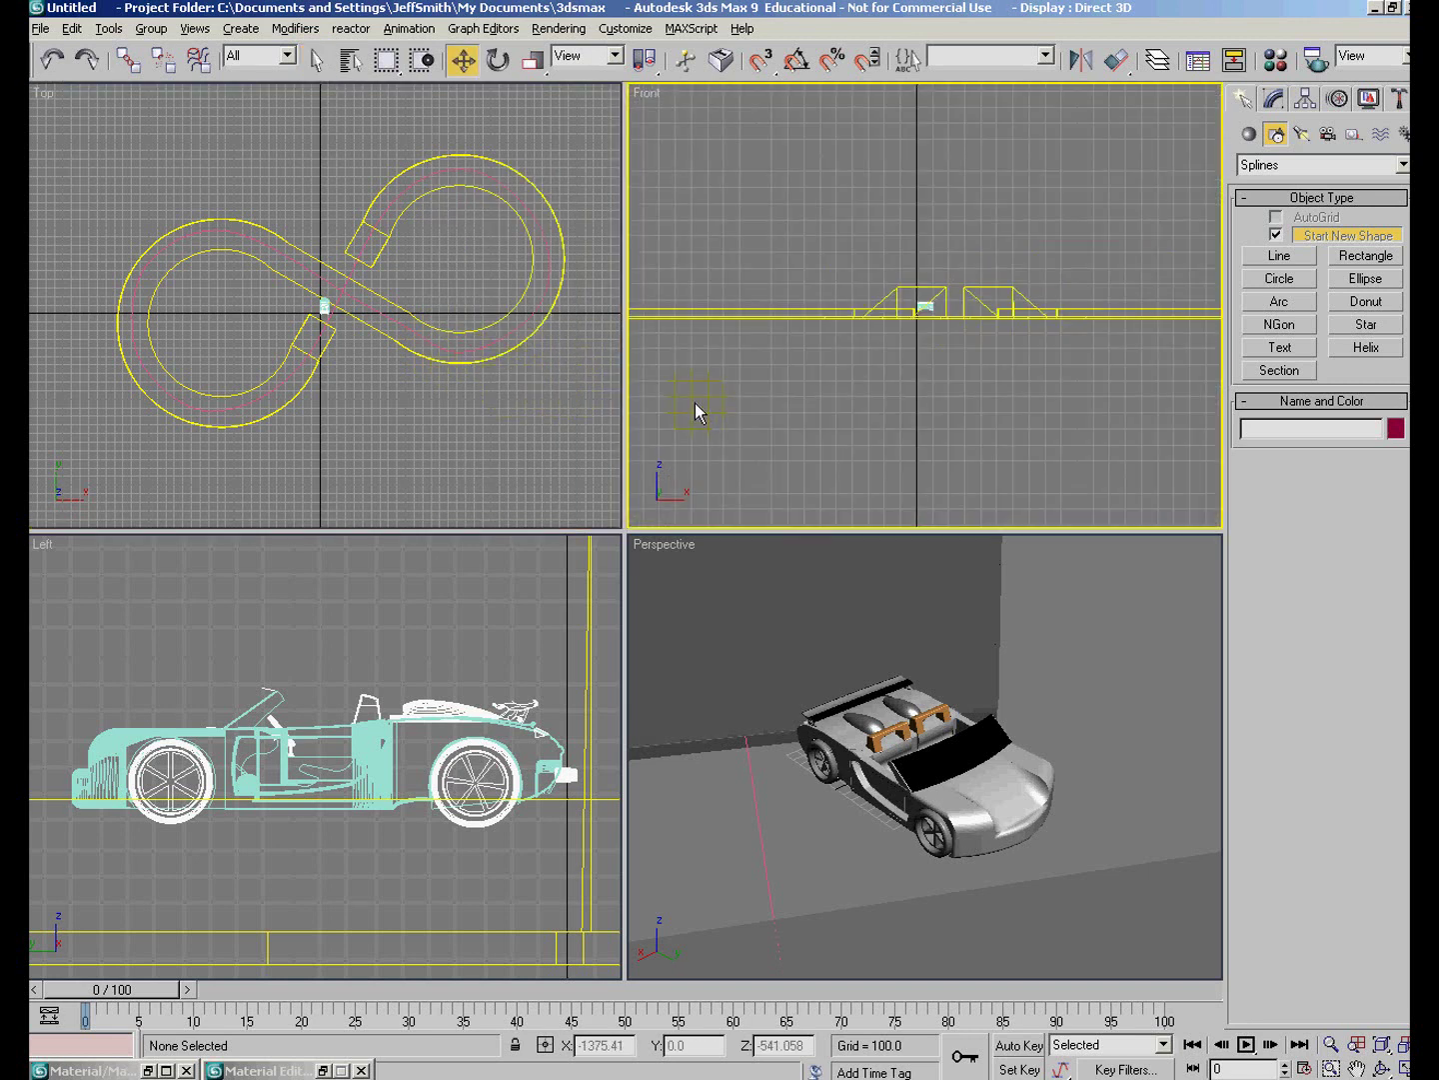
{"action": "left_click", "coordinate": [455, 349]}
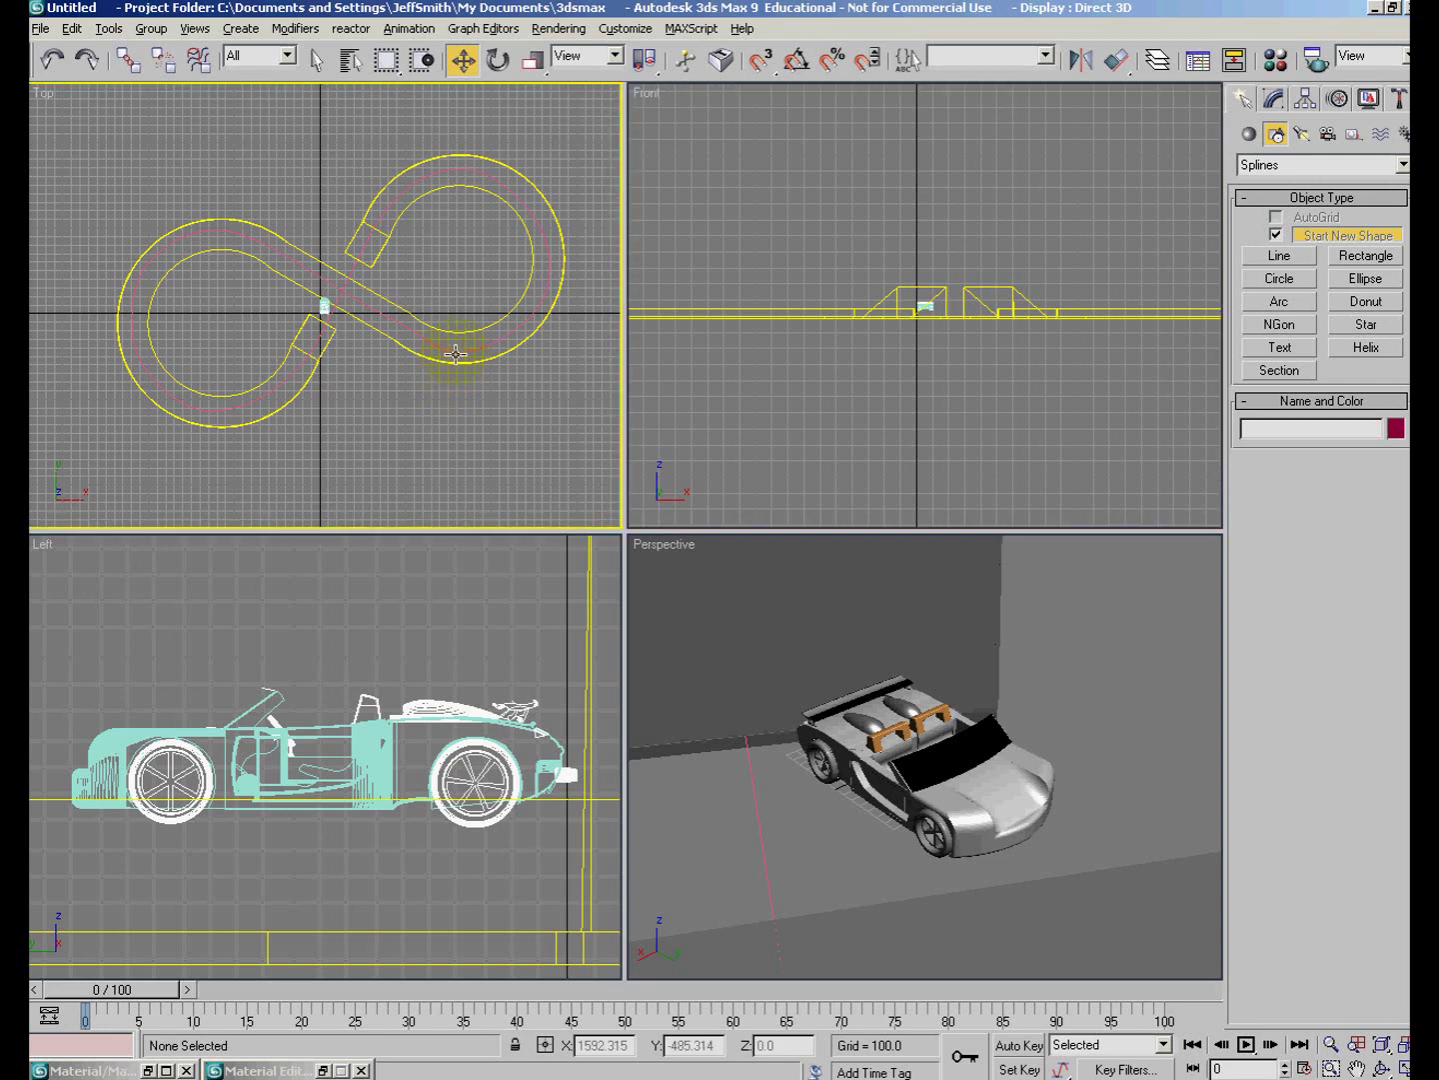
{"action": "right_click", "coordinate": [454, 349]}
{"action": "left_click", "coordinate": [493, 374]}
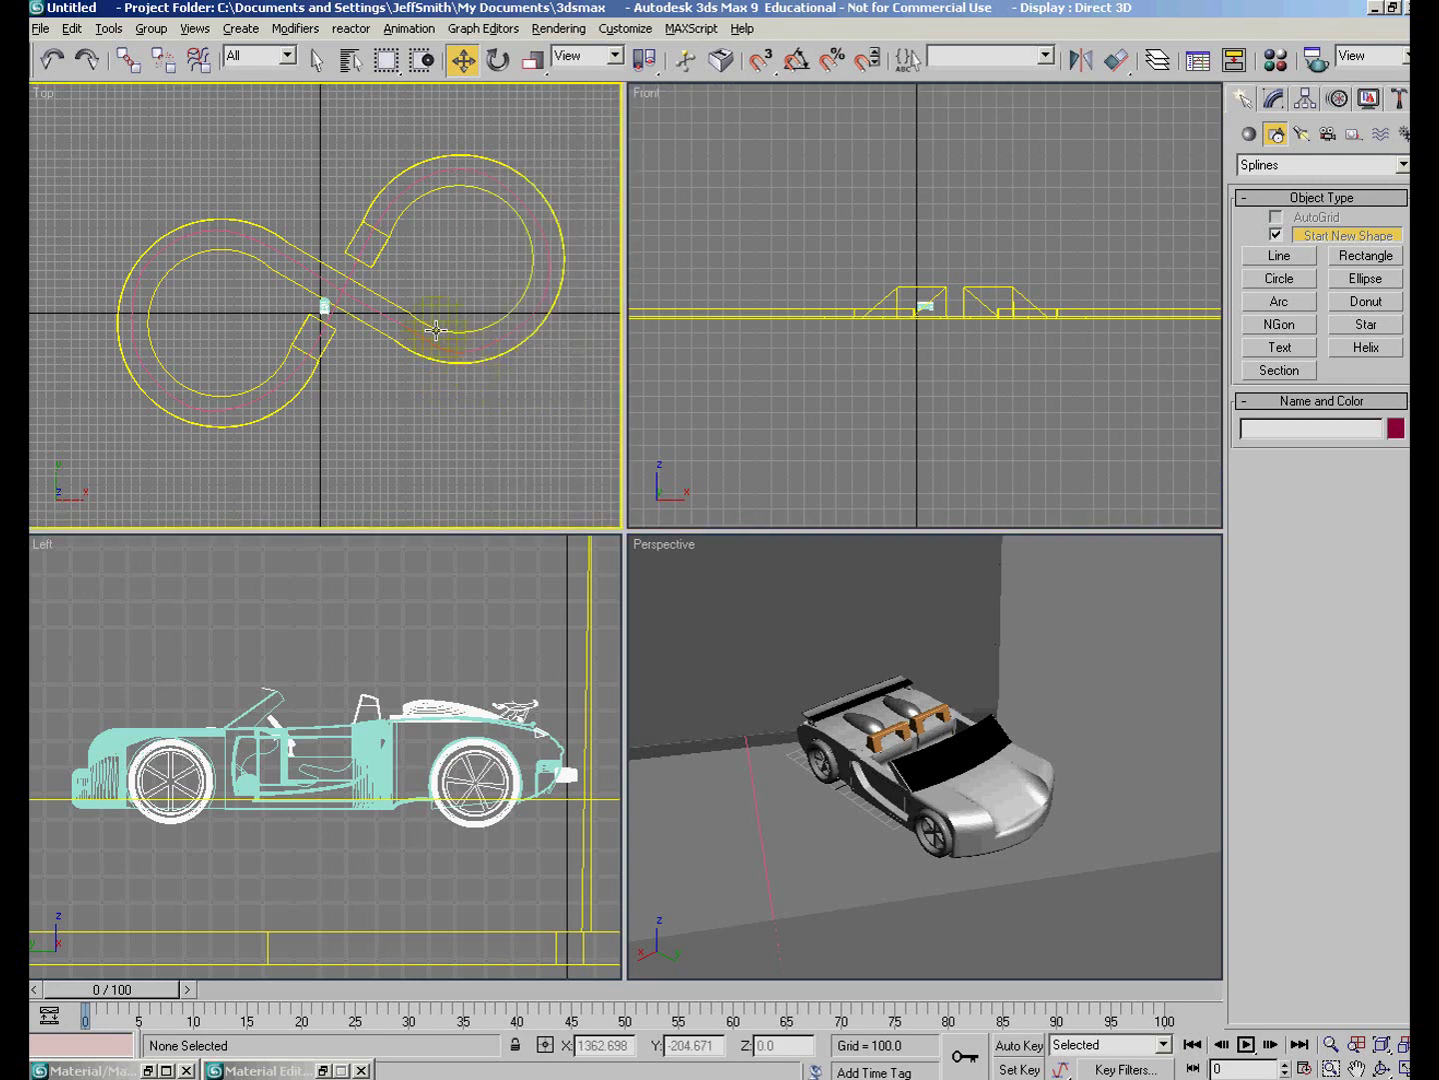
{"action": "left_click", "coordinate": [398, 319]}
{"action": "left_click_drag", "start_coordinate": [396, 317], "coordinate": [394, 324]}
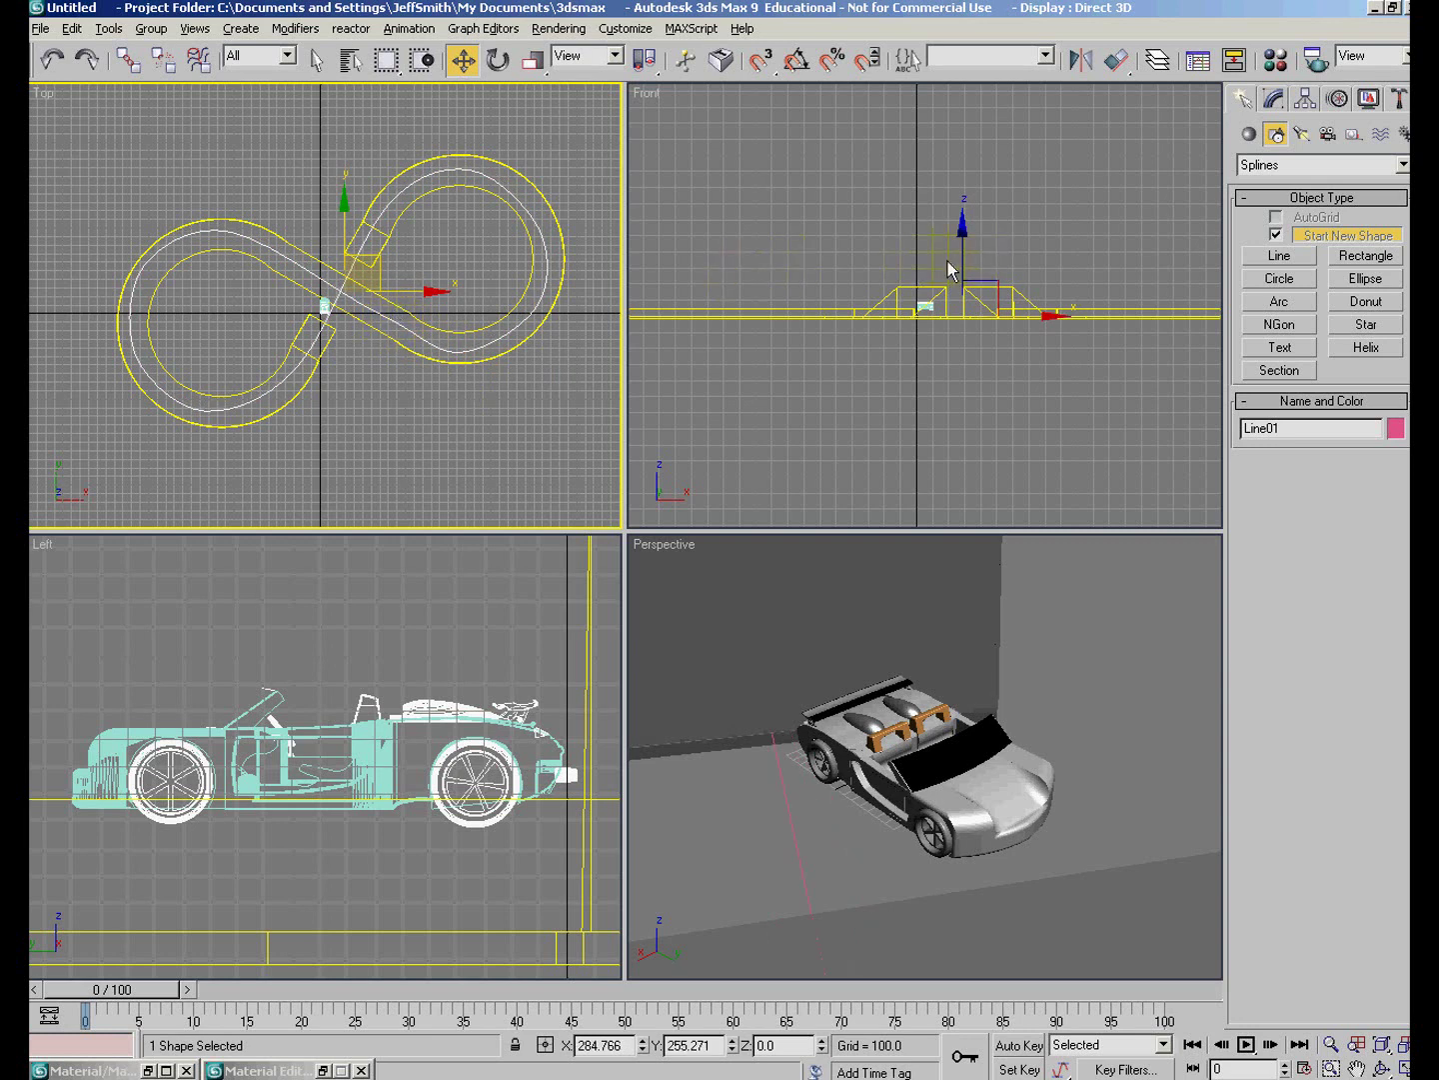
{"action": "left_click_drag", "start_coordinate": [967, 269], "coordinate": [964, 253]}
{"action": "left_click", "coordinate": [316, 60]}
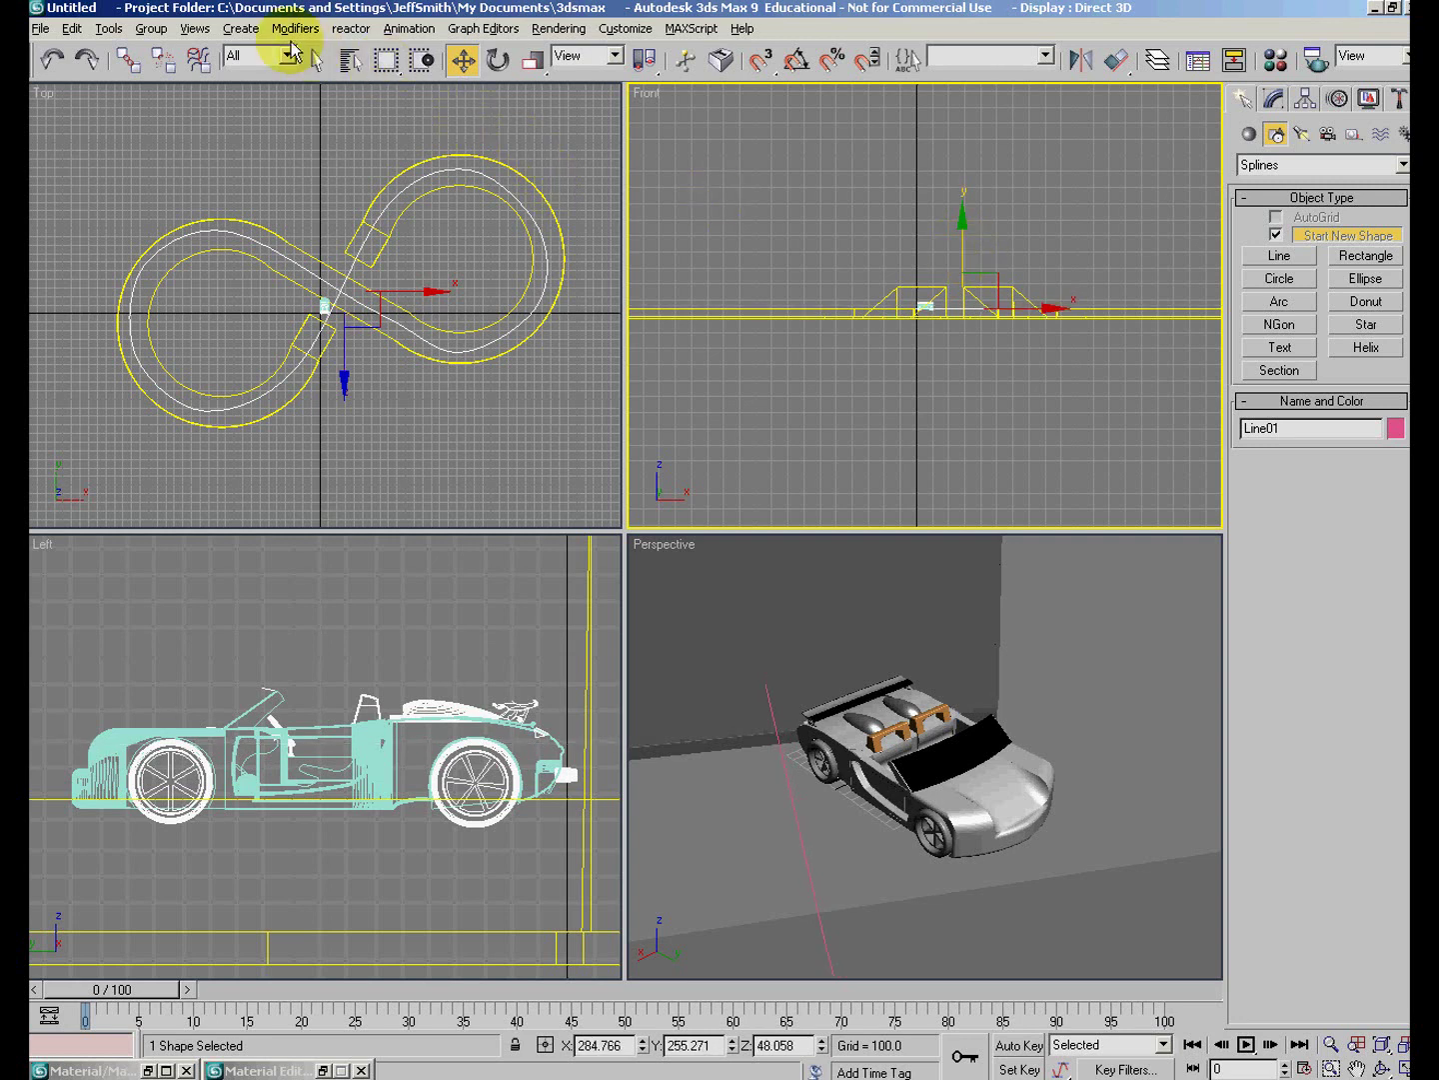
Open the track spline for modification at Vertex level.
{"action": "right_click", "coordinate": [957, 307]}
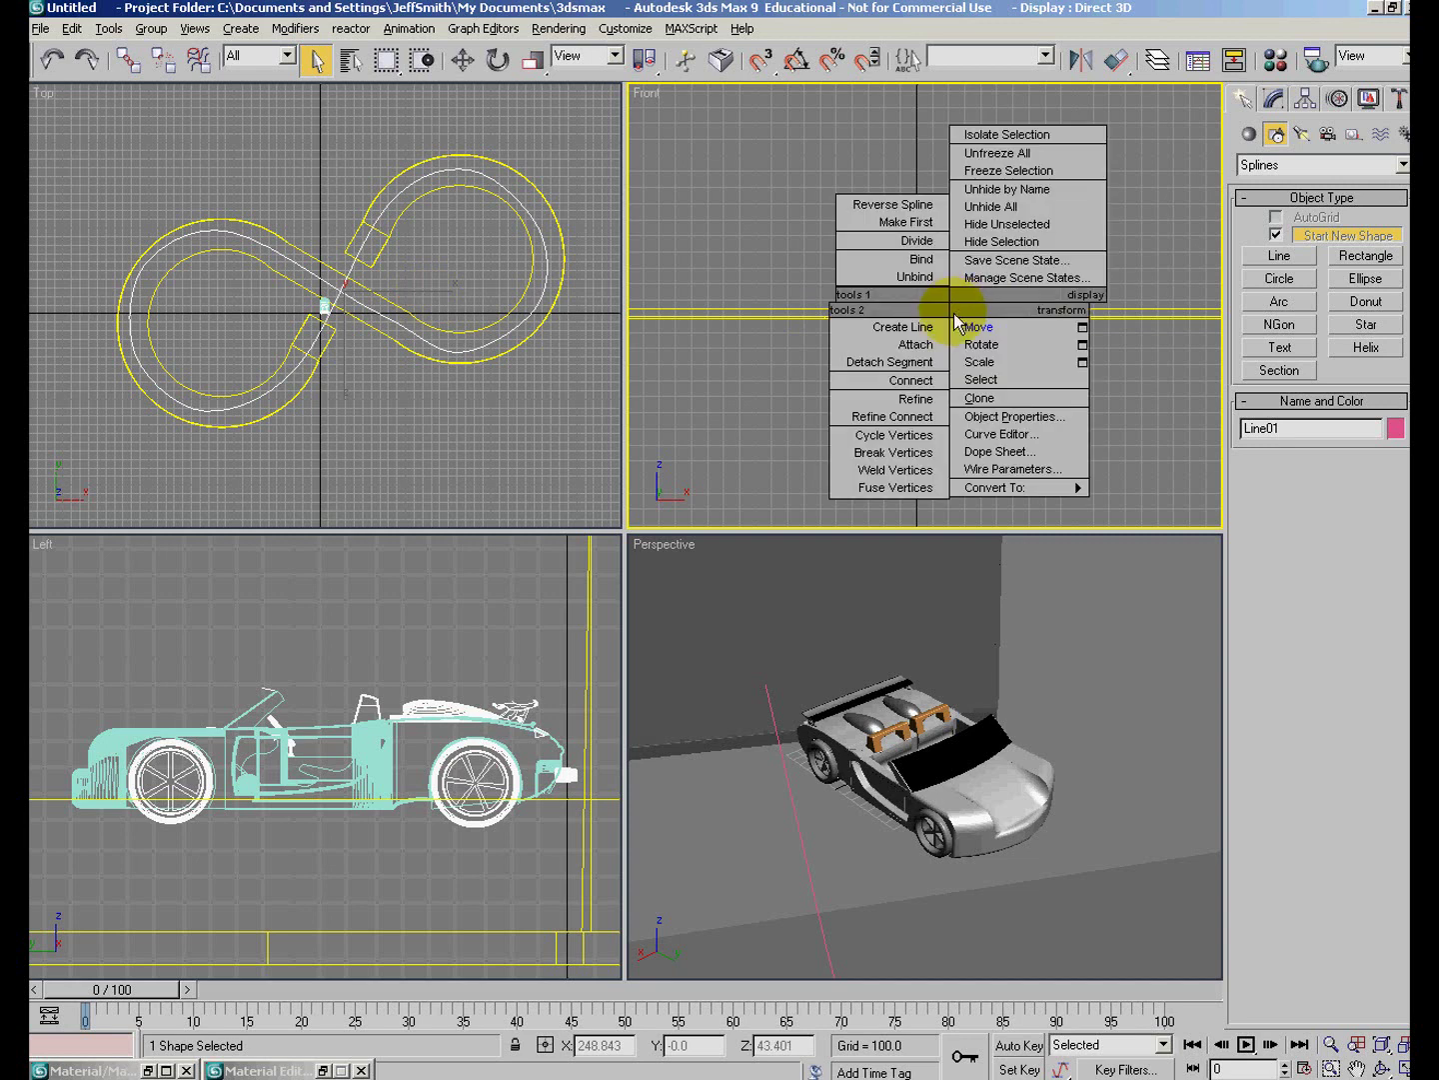
{"action": "left_click", "coordinate": [777, 270]}
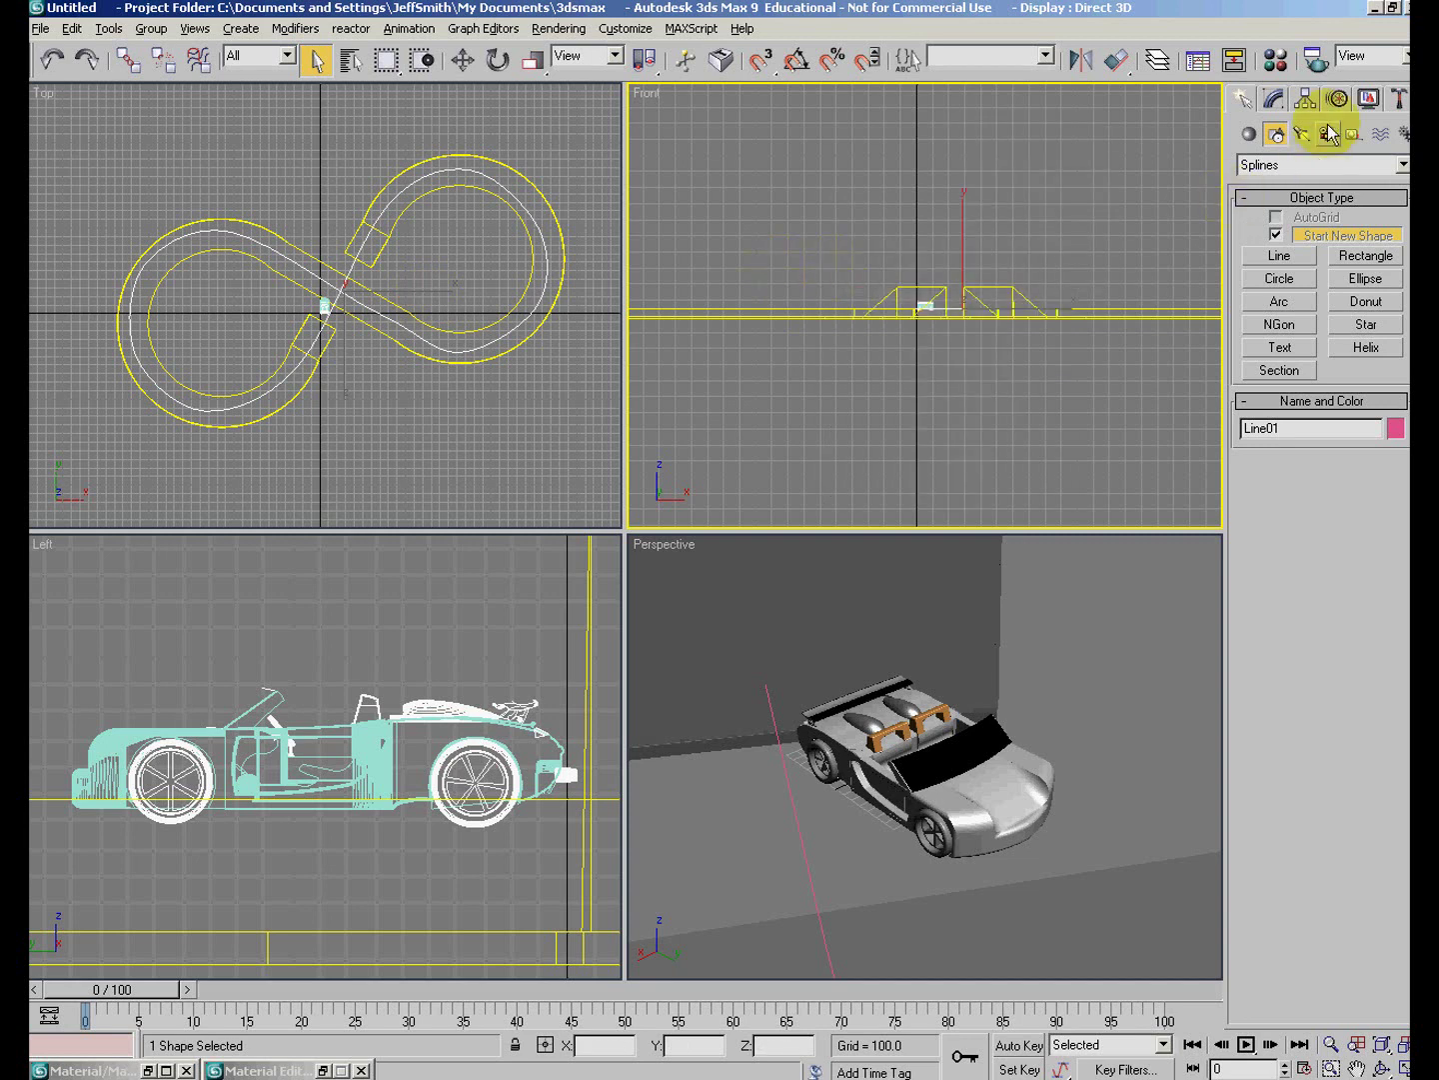
{"action": "left_click", "coordinate": [1275, 101]}
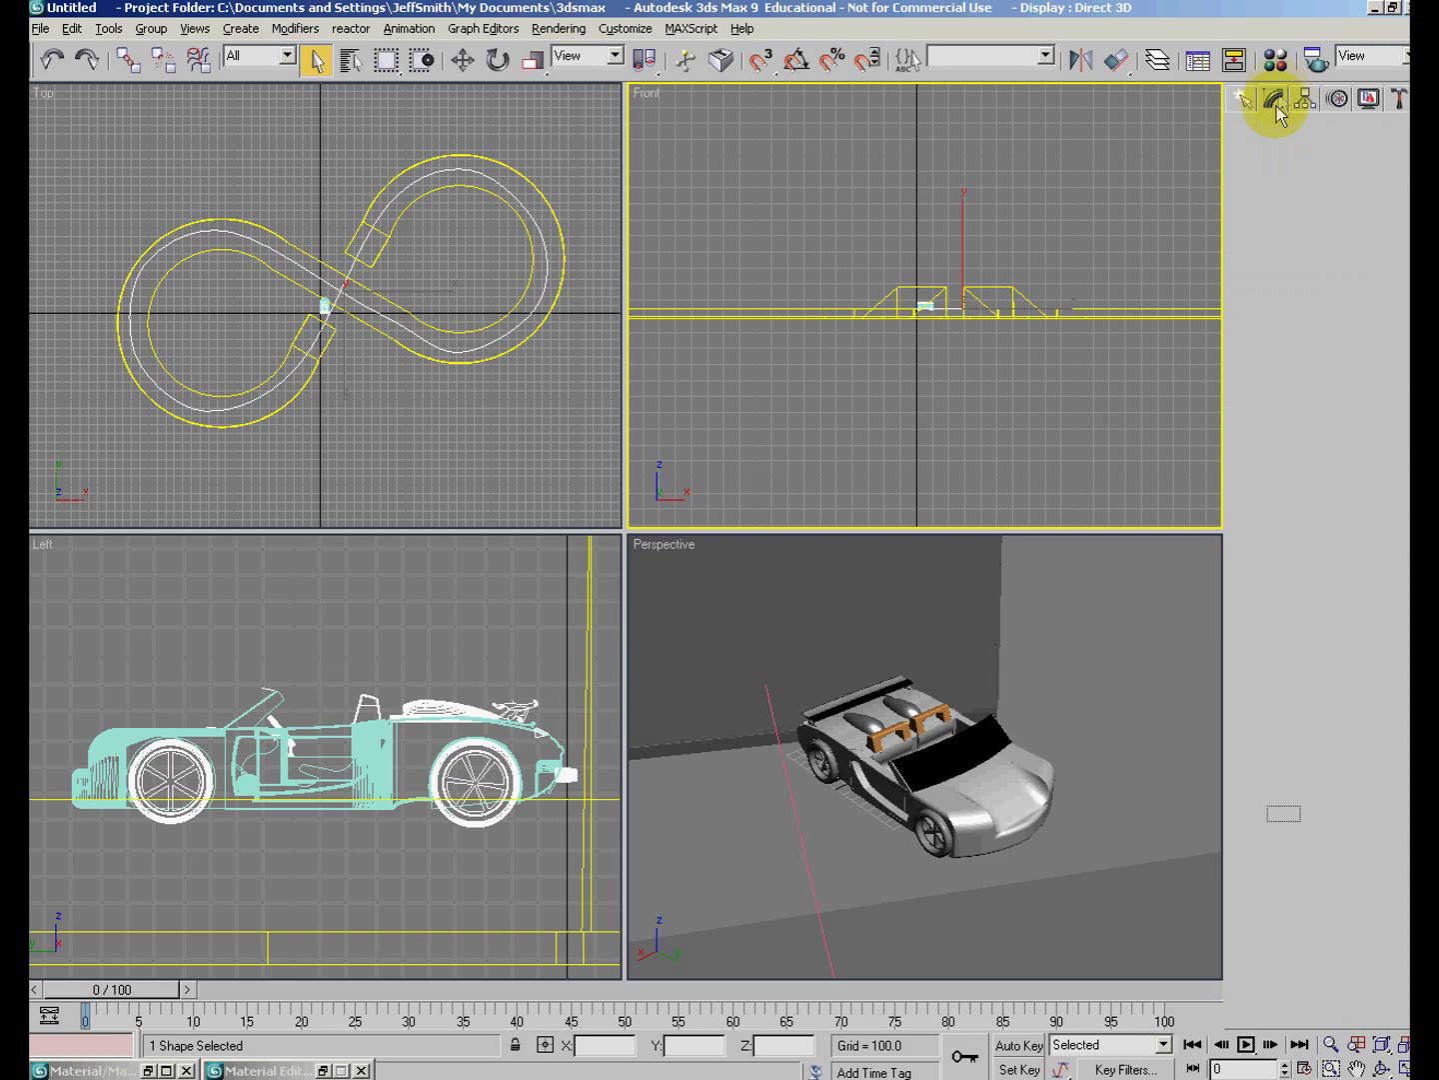
{"action": "left_click", "coordinate": [1245, 186]}
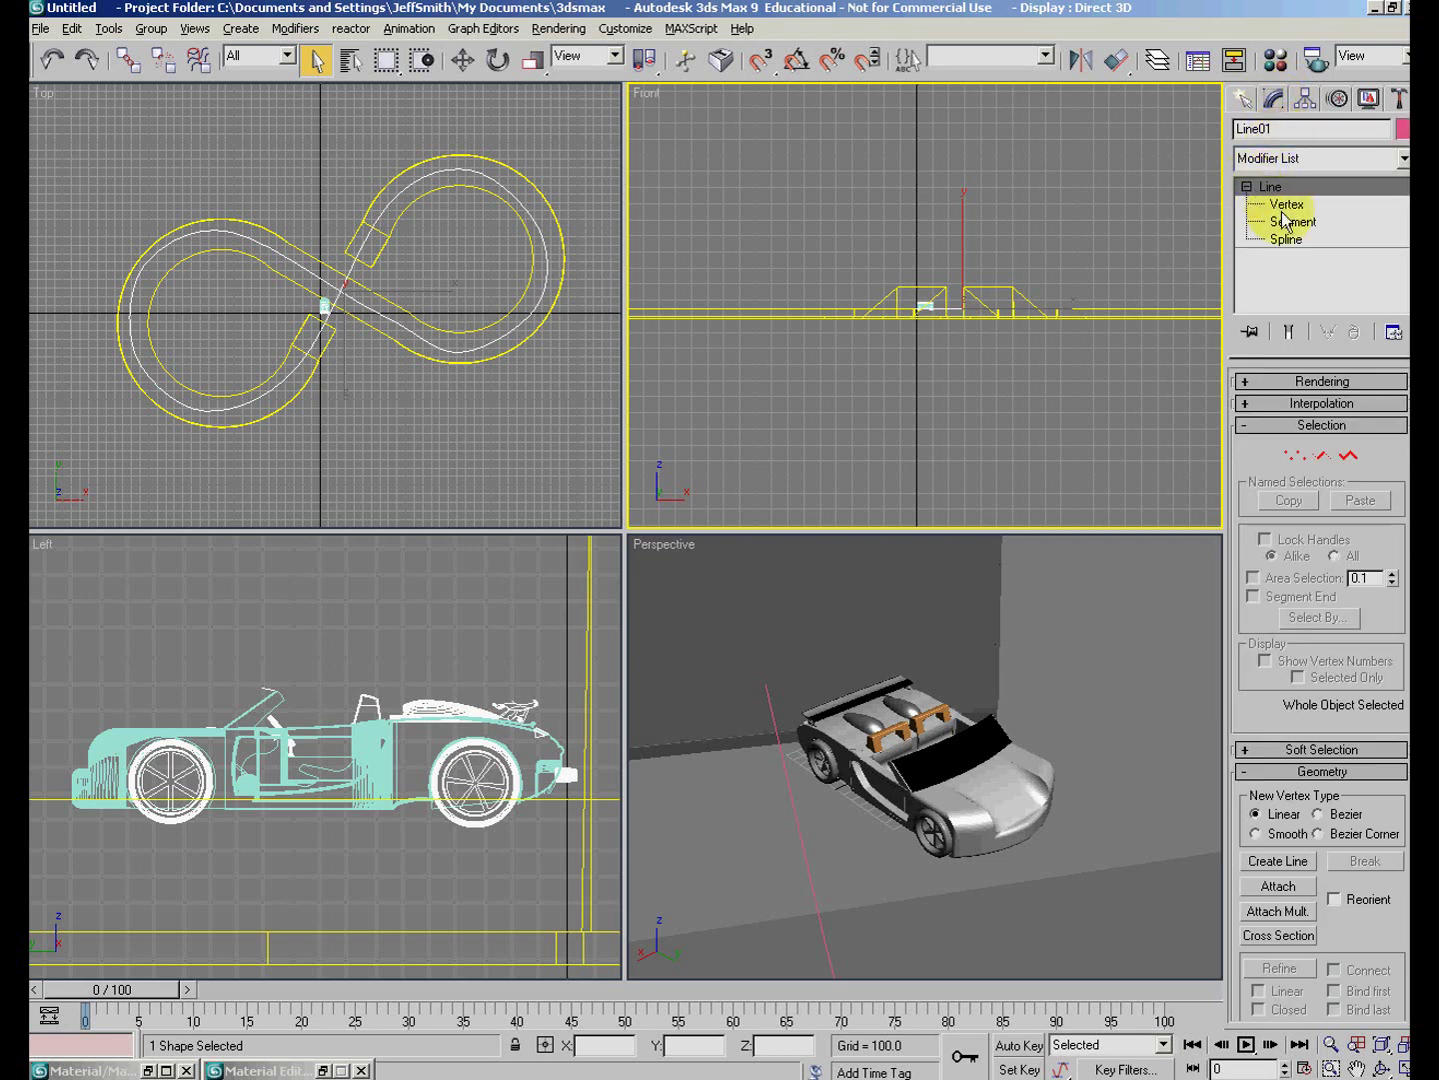
{"action": "left_click", "coordinate": [1287, 204]}
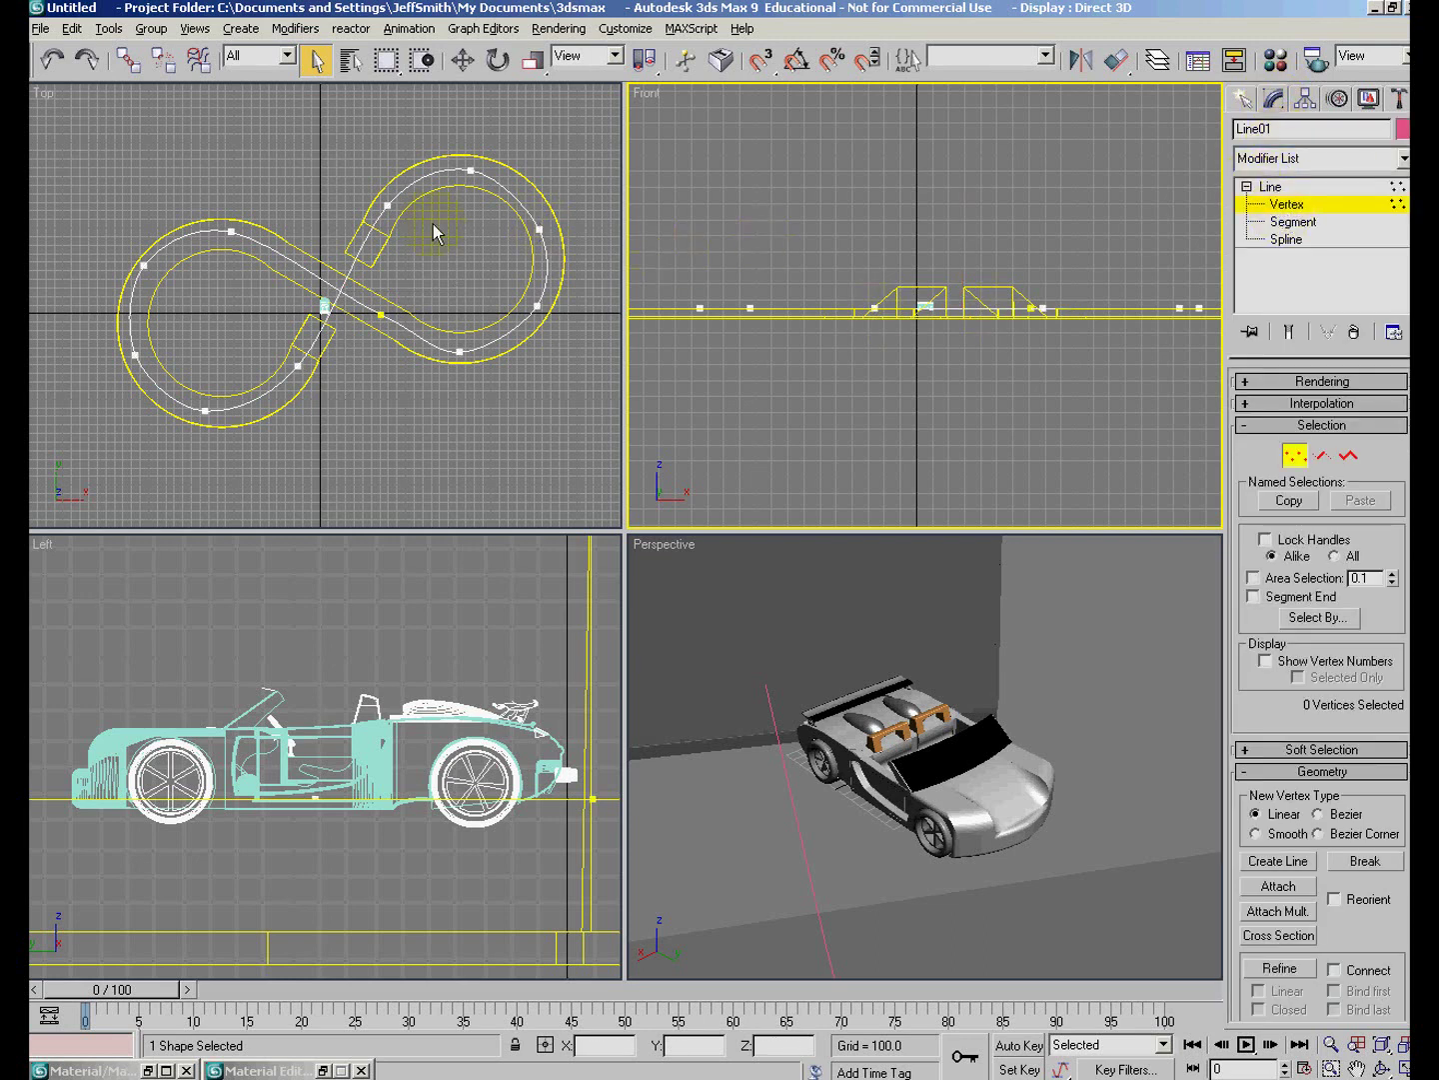
Raise the spline vertex just before the right loop's ramp to about Z 143.
{"action": "left_click", "coordinate": [390, 203]}
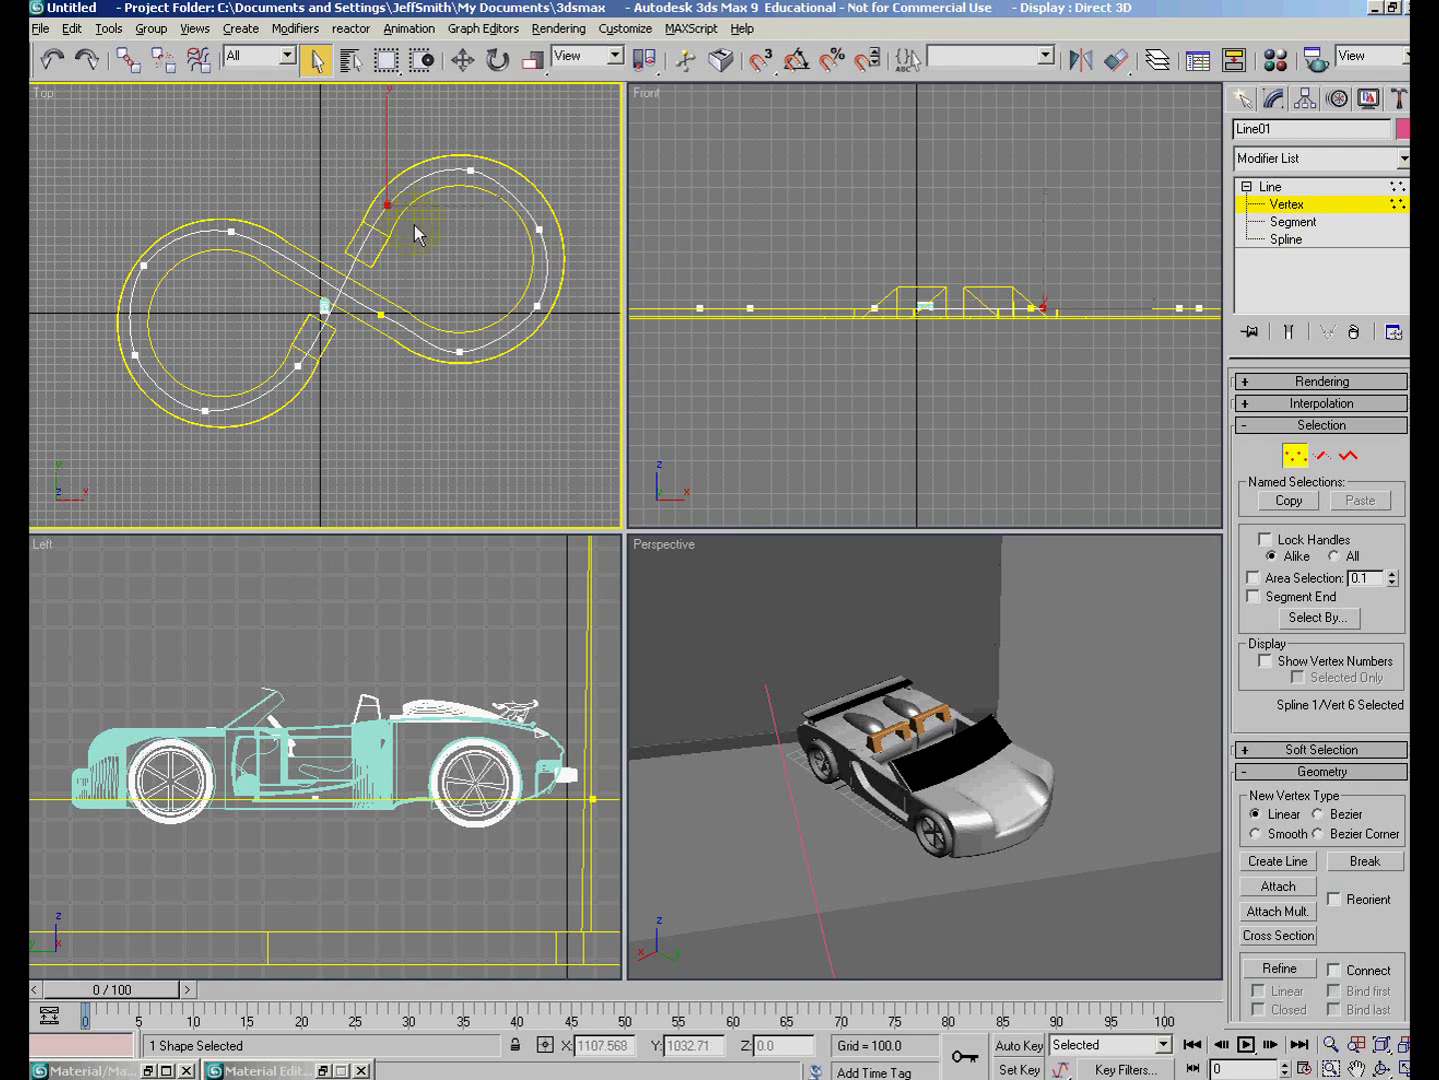
{"action": "right_click", "coordinate": [390, 204]}
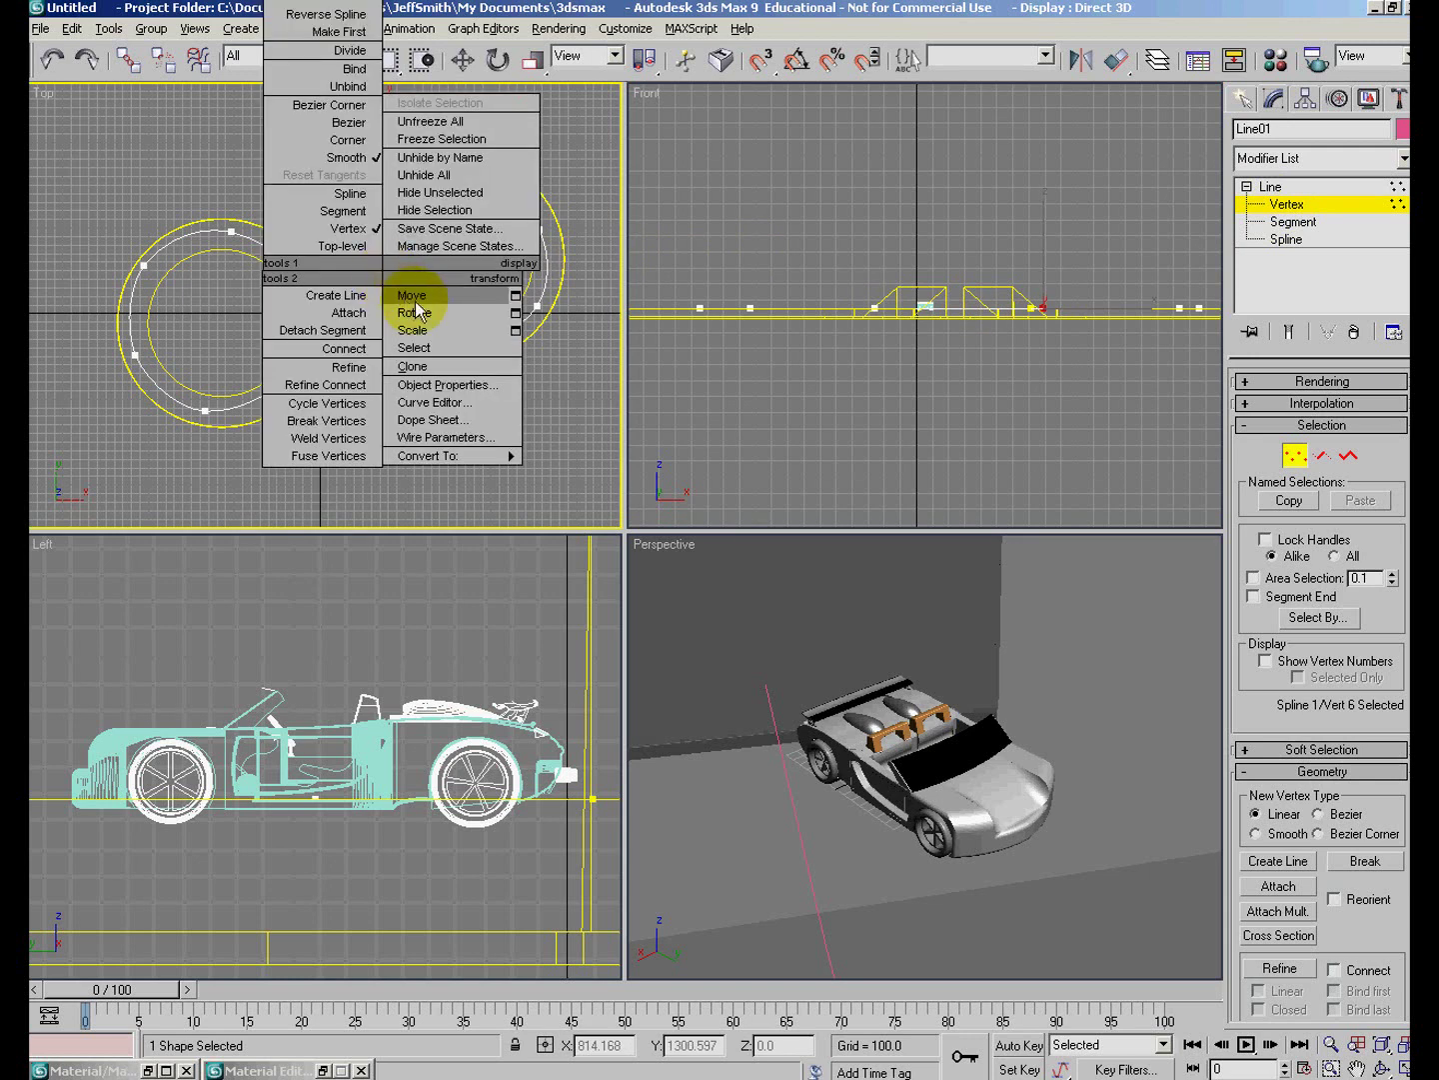
{"action": "left_click", "coordinate": [470, 289]}
{"action": "left_click_drag", "start_coordinate": [1037, 248], "coordinate": [1039, 226]}
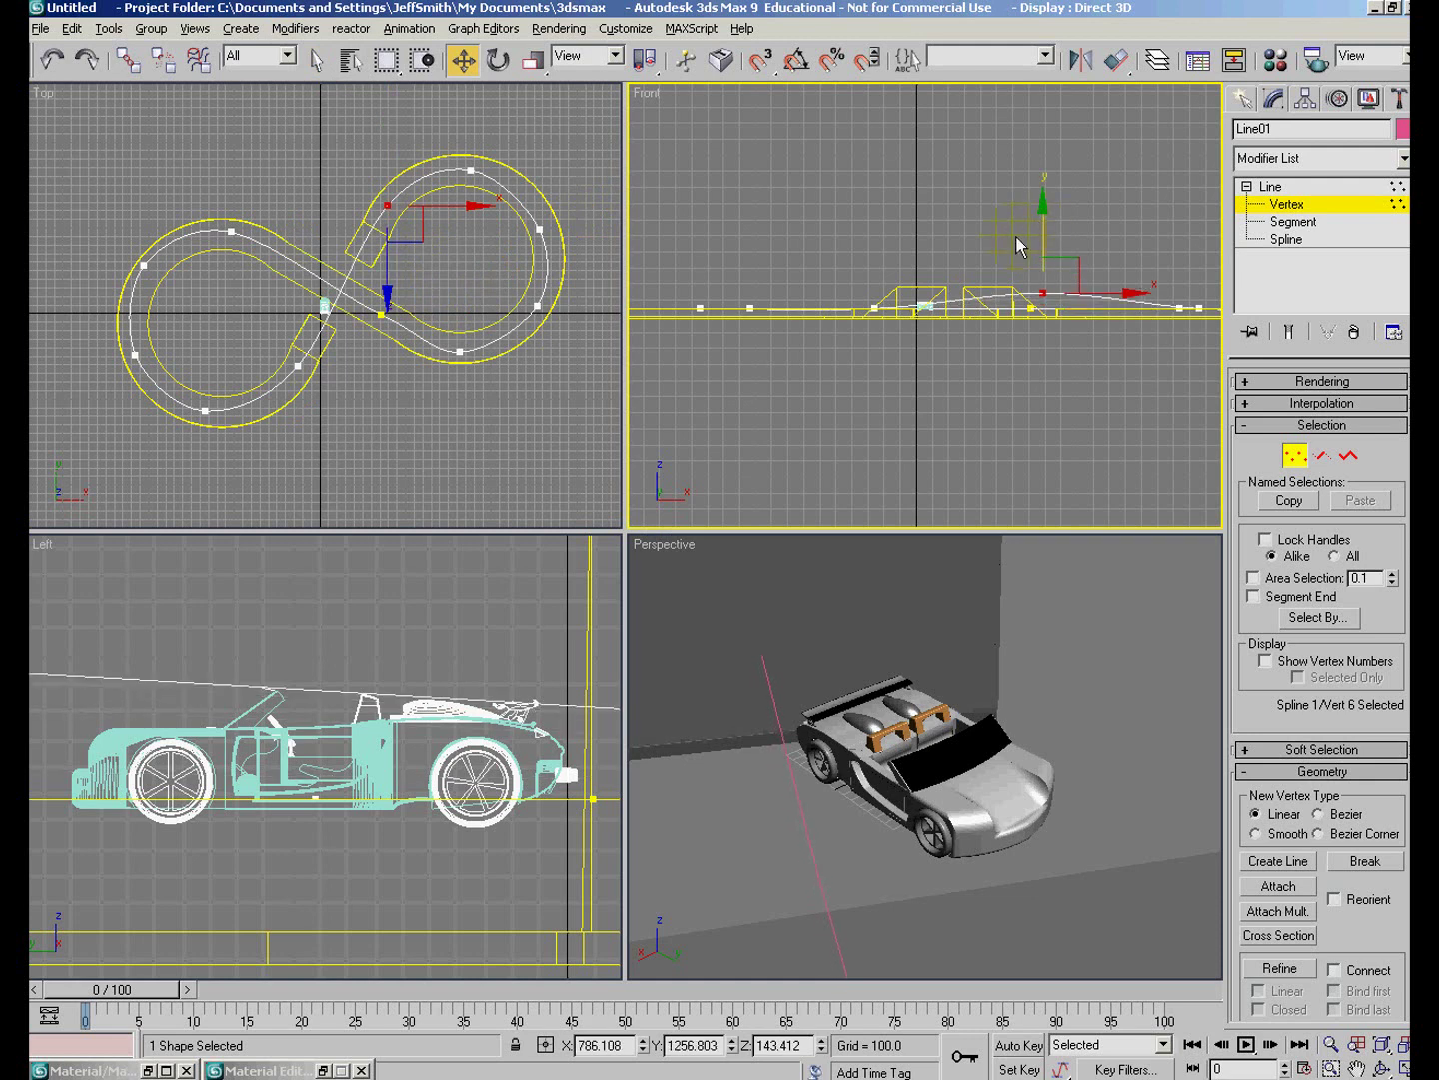
Raise the spline vertex just past the left loop's ramp to about Z 96.
{"action": "left_click", "coordinate": [297, 365]}
{"action": "right_click", "coordinate": [301, 371]}
{"action": "left_click", "coordinate": [318, 378]}
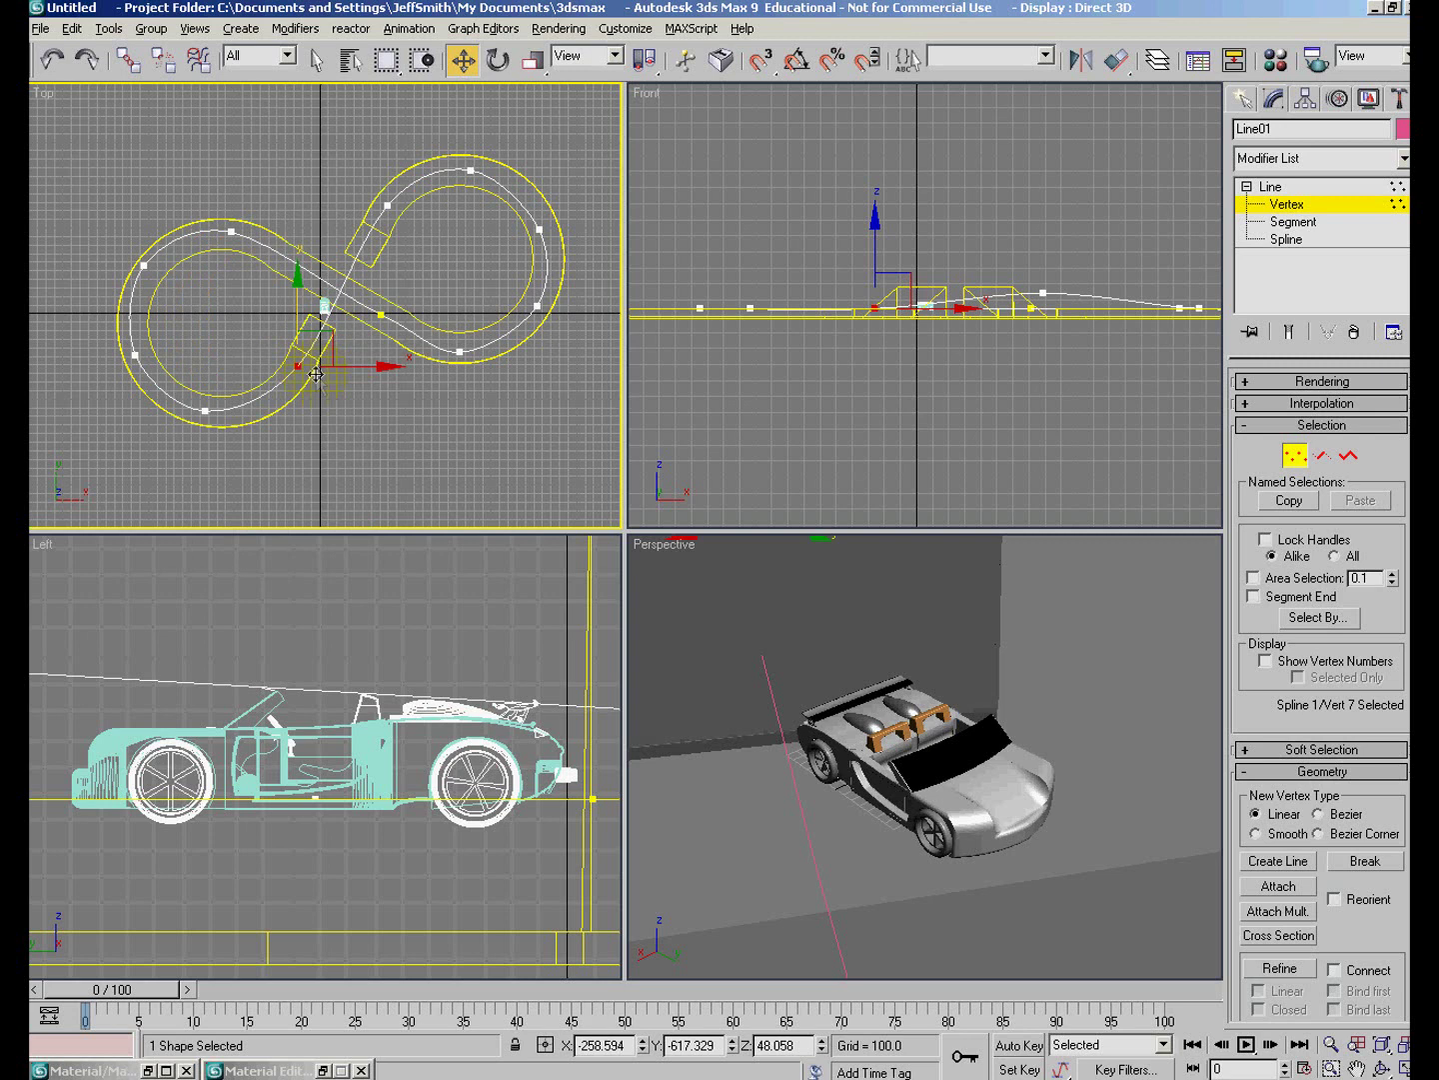
{"action": "left_click_drag", "start_coordinate": [873, 250], "coordinate": [872, 248]}
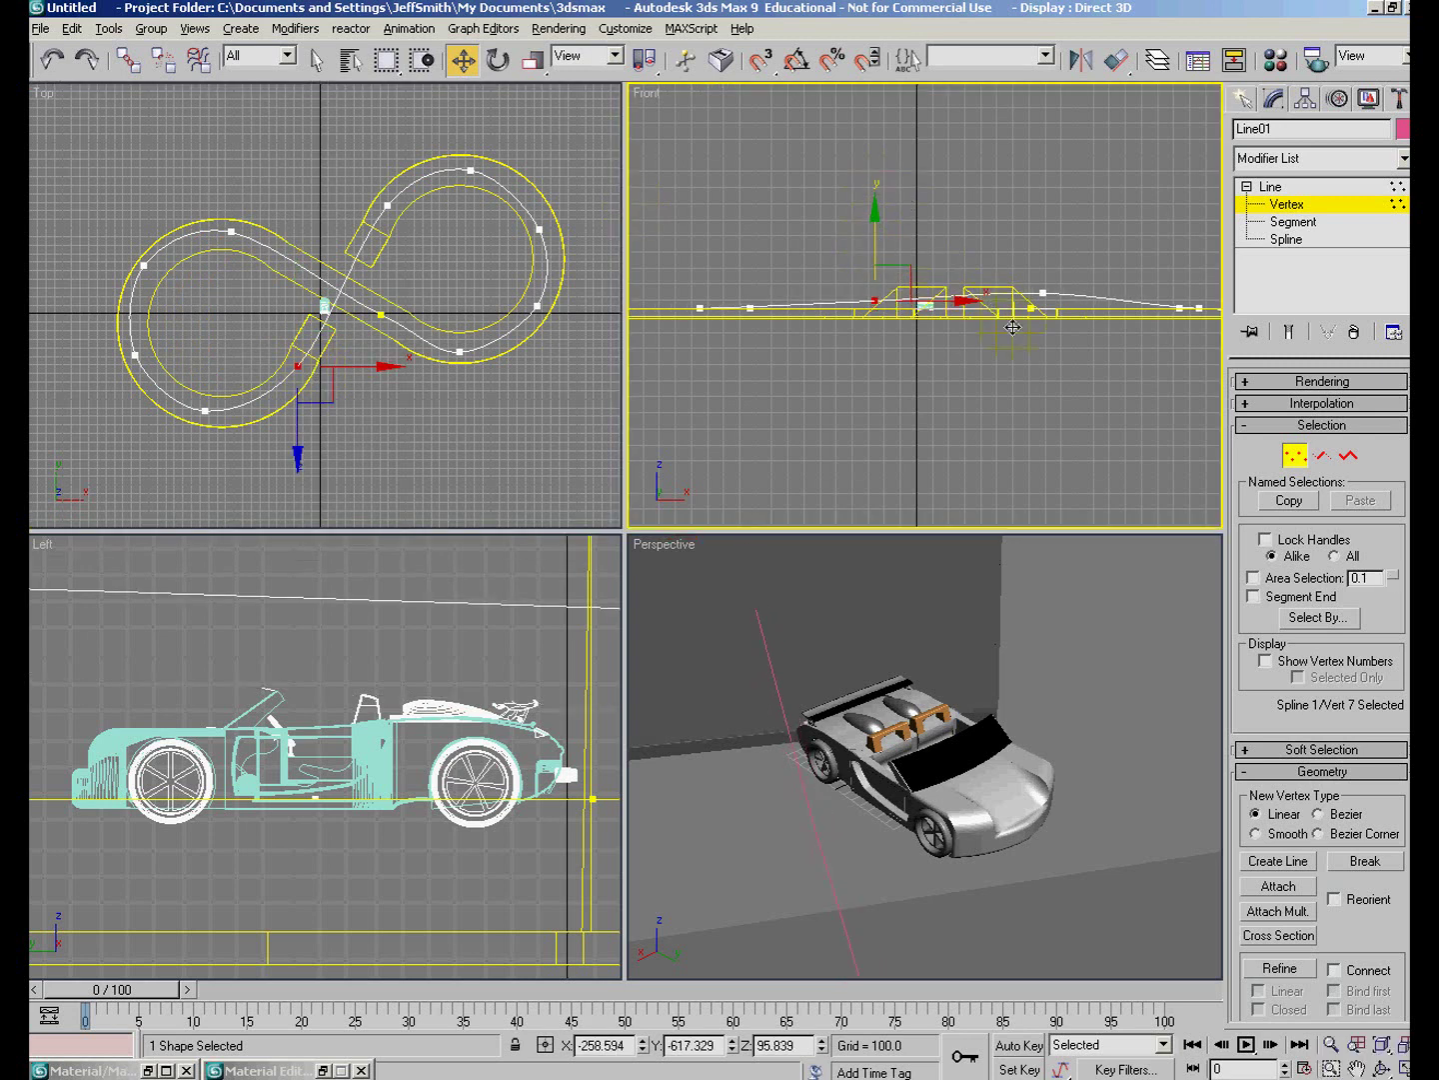
Raise the spline vertex beside the right loop's ramp by about 48 units and set the left ramp's vertex to about Z 89.
{"action": "left_click", "coordinate": [1046, 290]}
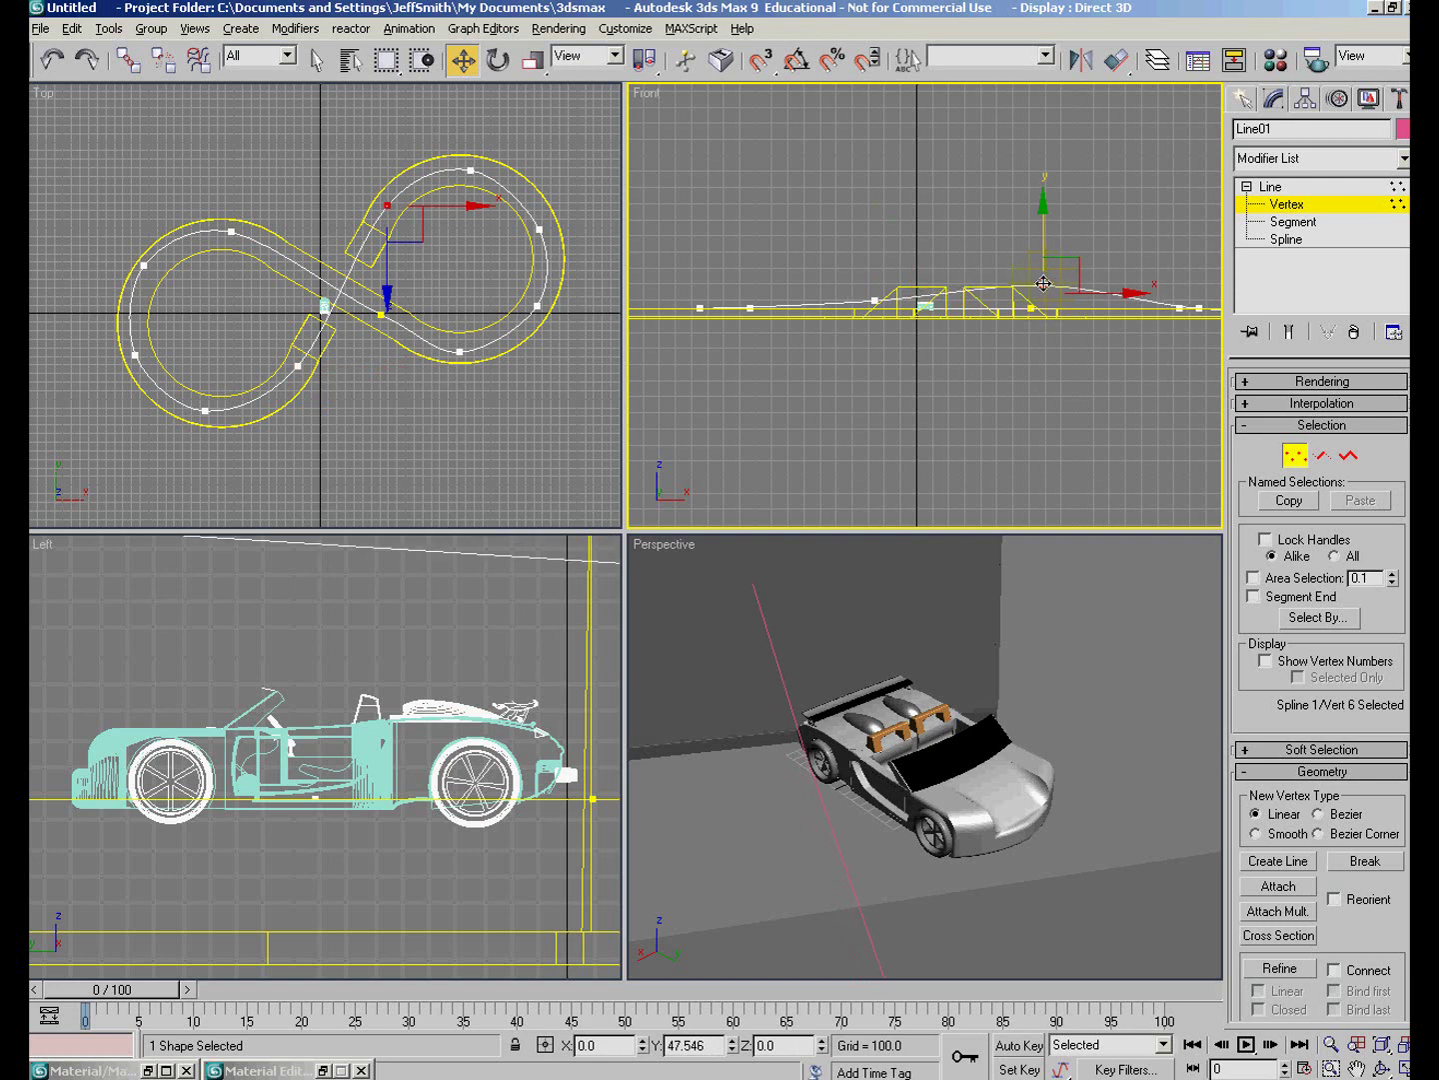
{"action": "left_click_drag", "start_coordinate": [874, 302], "coordinate": [861, 285]}
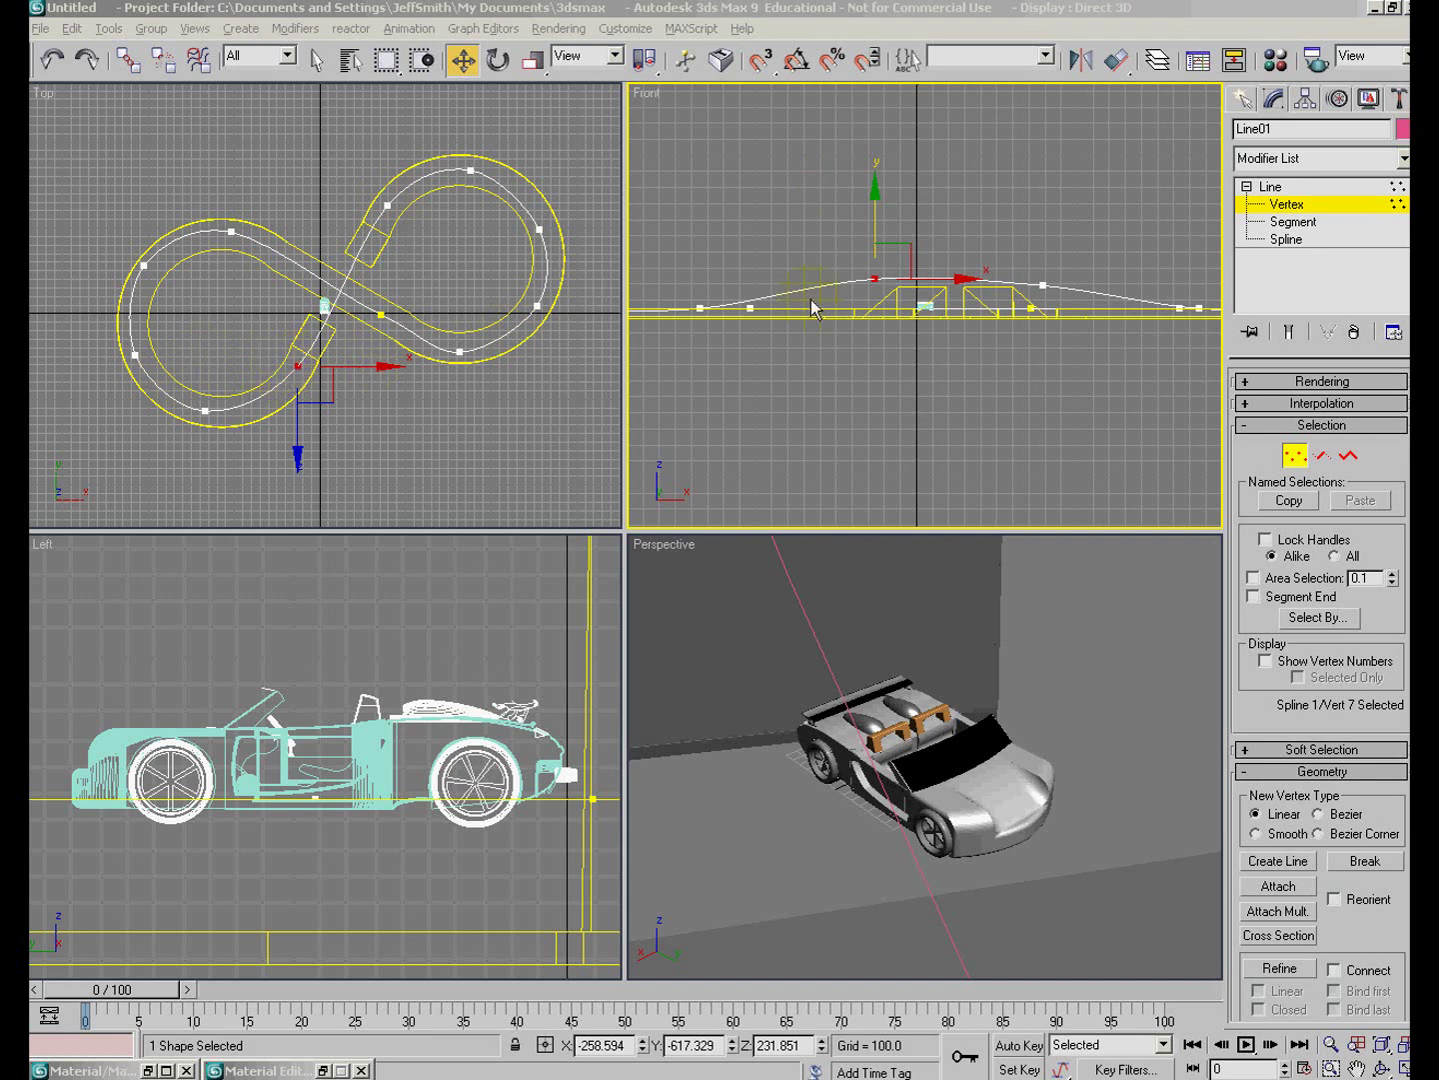
{"action": "left_click_drag", "start_coordinate": [877, 257], "coordinate": [876, 282]}
Switch the spline to Segment level and raise the segment bridging the two ramps to about Z 194.
{"action": "left_click", "coordinate": [1295, 223]}
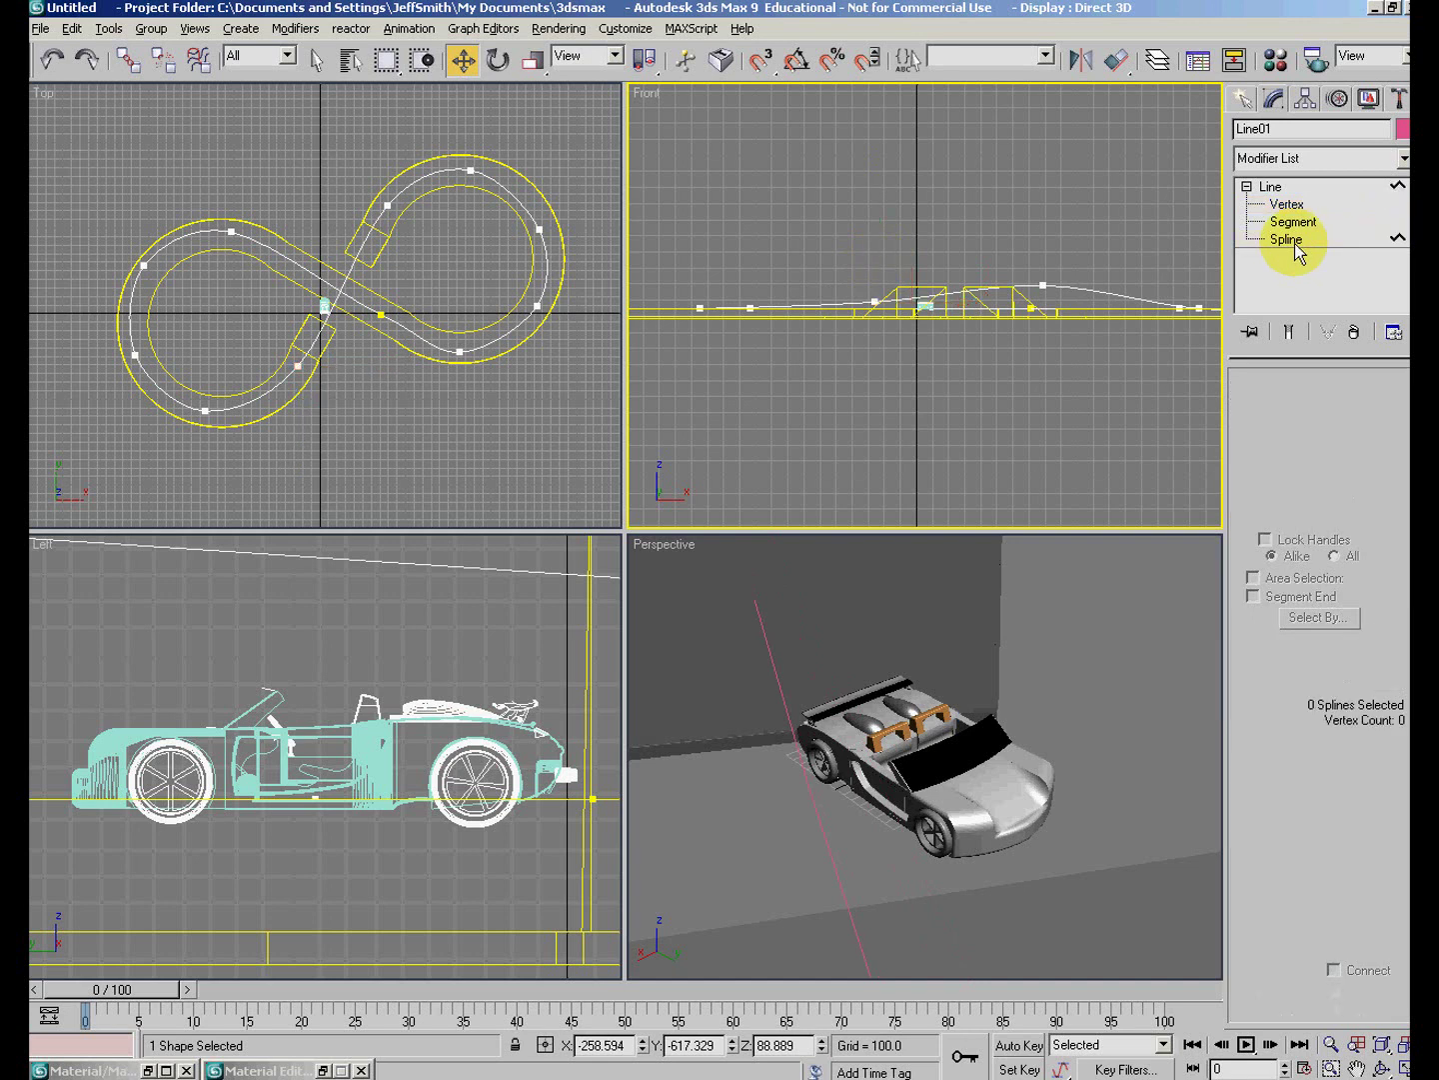
{"action": "left_click", "coordinate": [1281, 240]}
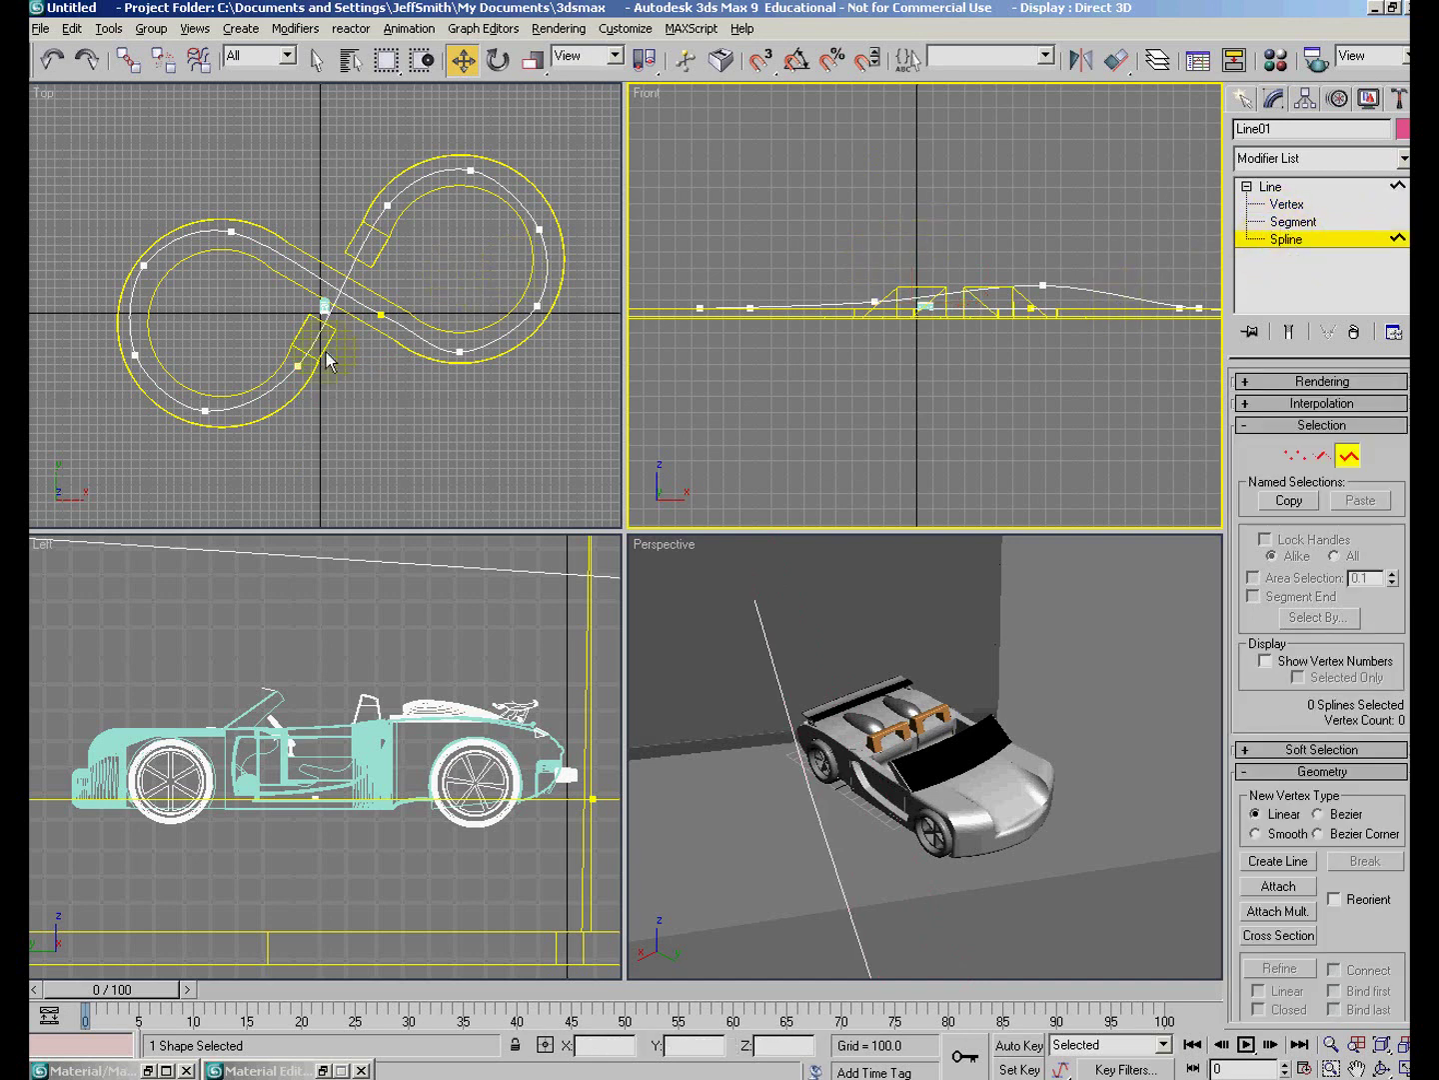
{"action": "left_click", "coordinate": [297, 366]}
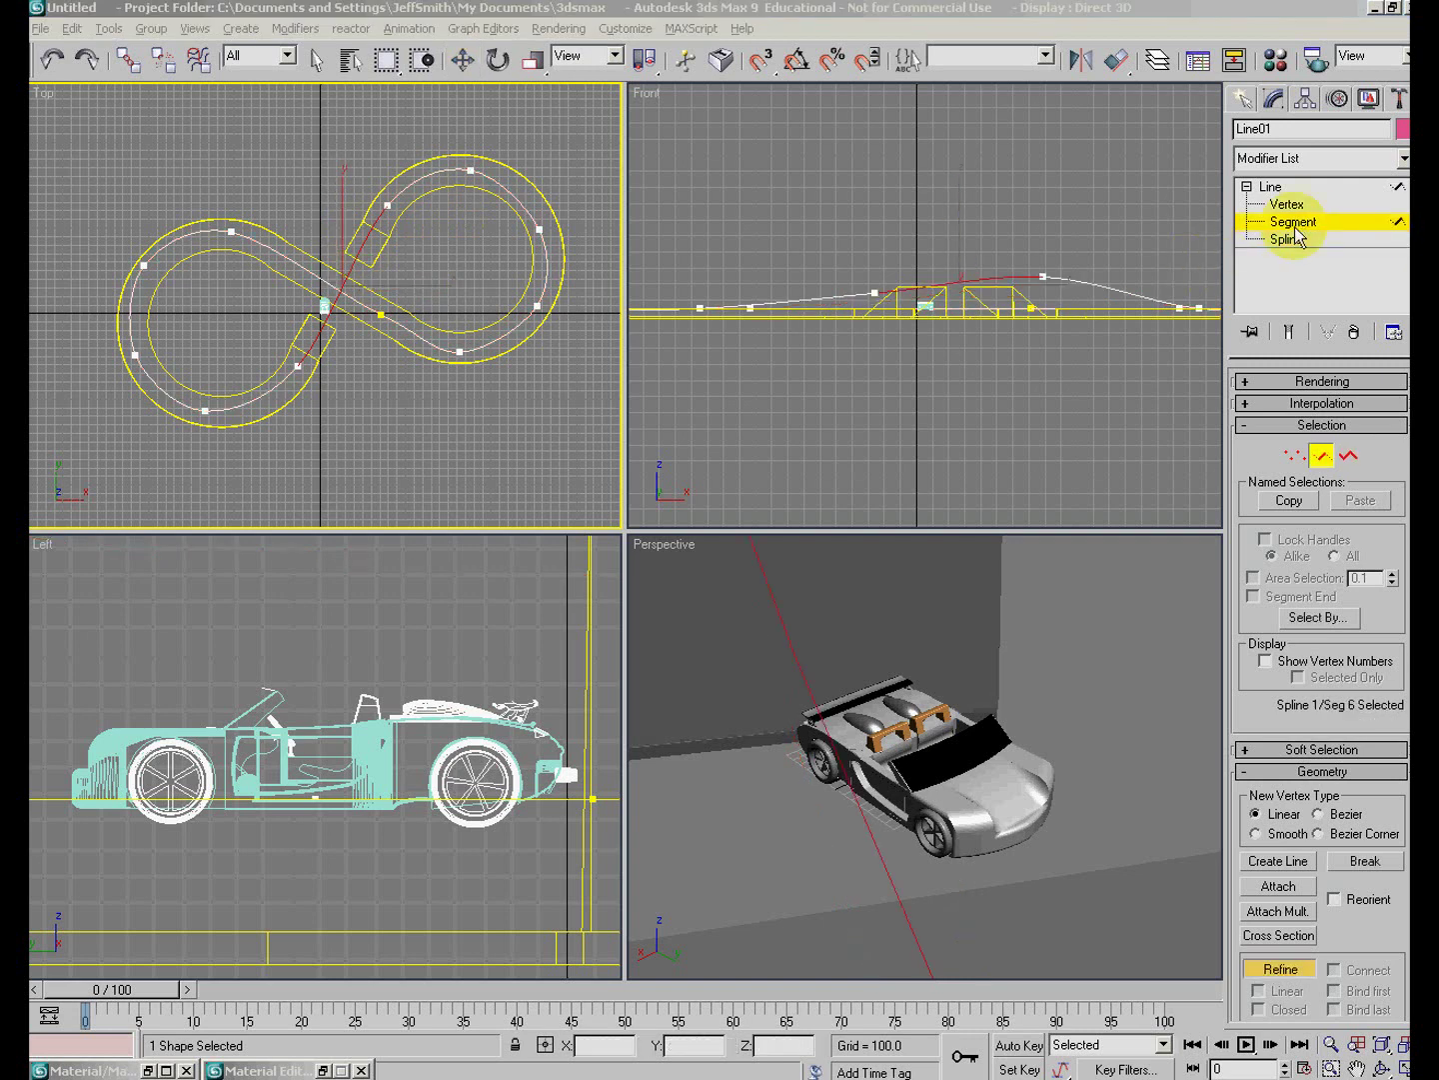
{"action": "left_click", "coordinate": [1288, 224]}
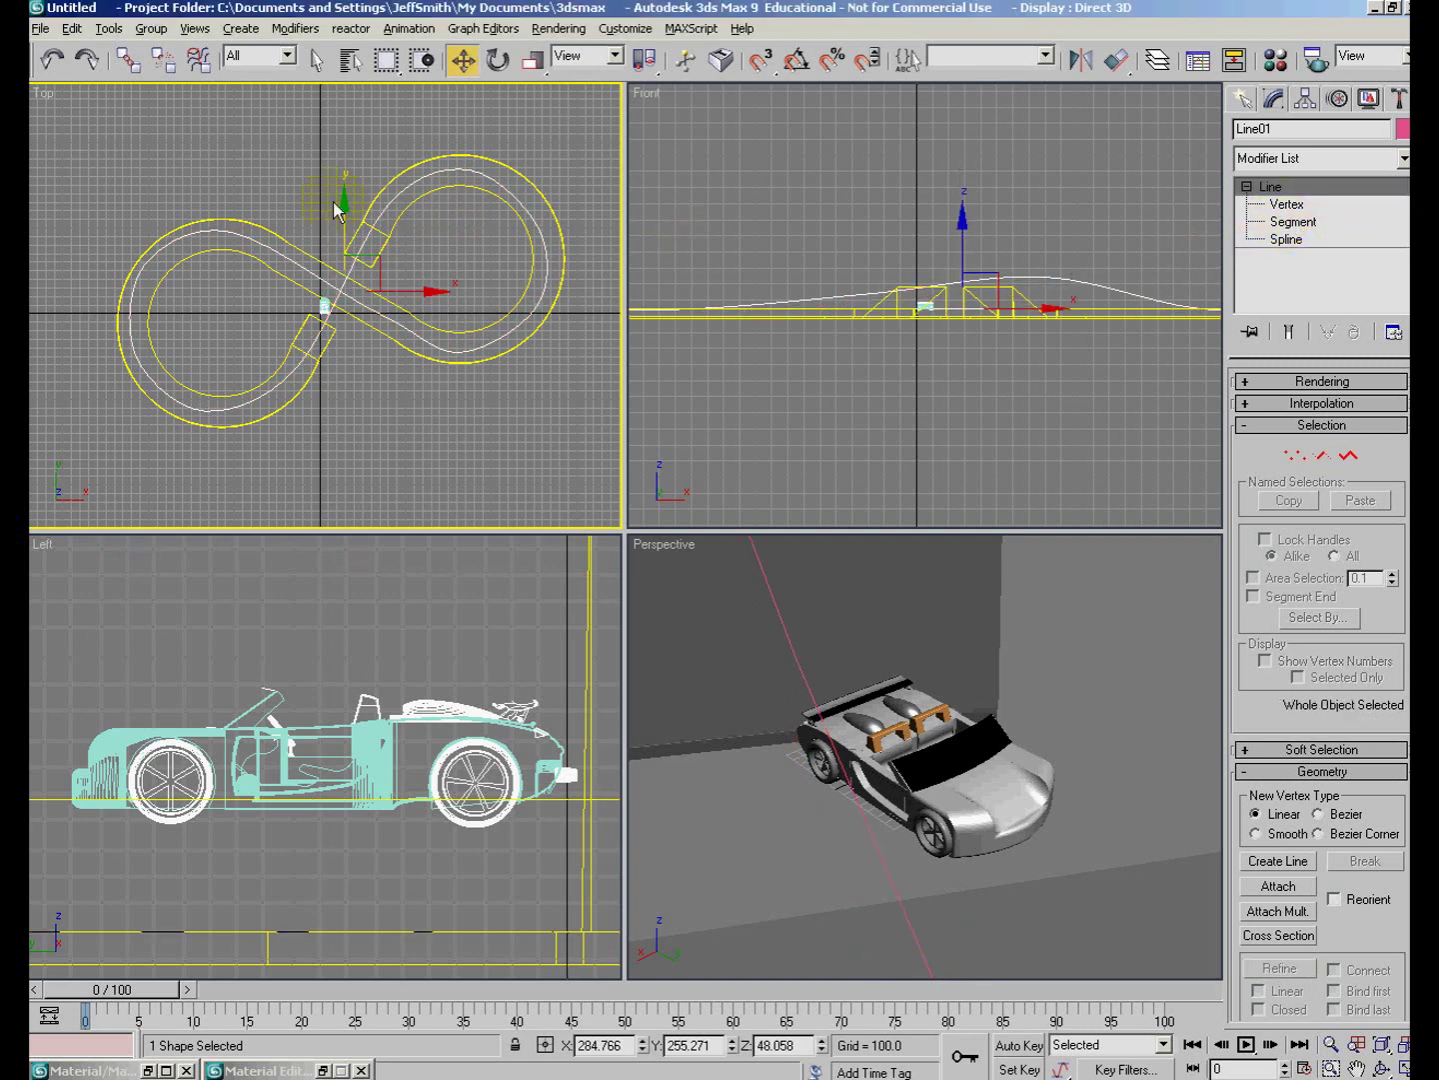
{"action": "left_click", "coordinate": [1293, 224]}
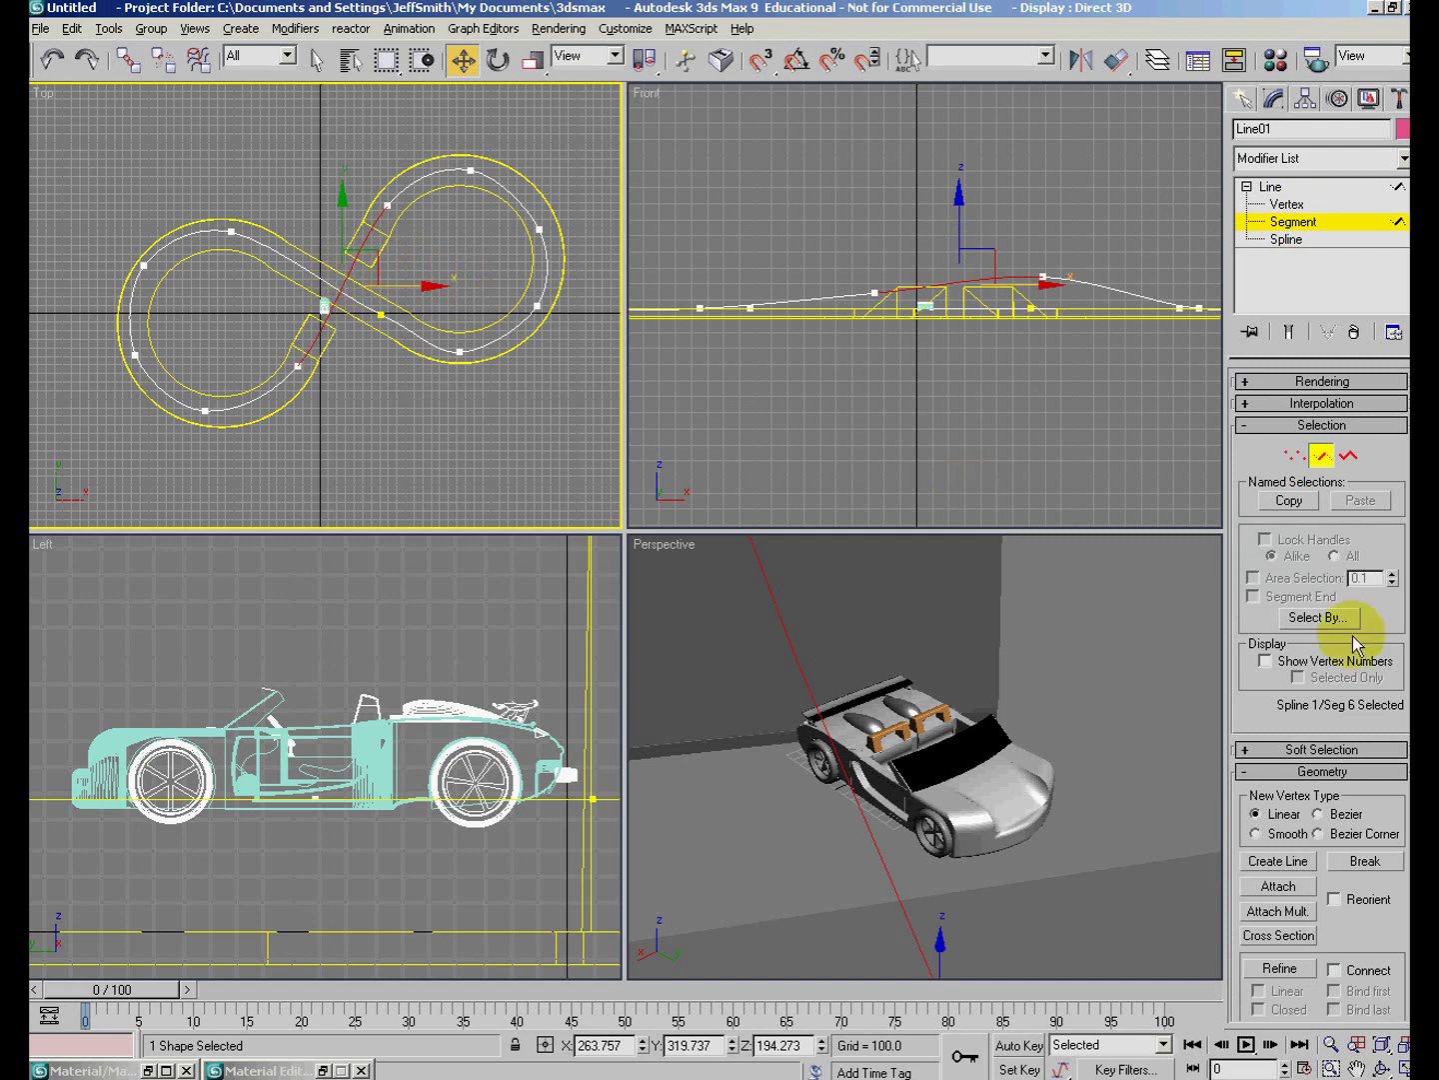
Refine the segment bridging the ramps with a new vertex where the spline crosses itself, then restore the four-view layout.
{"action": "left_click", "coordinate": [1404, 1068]}
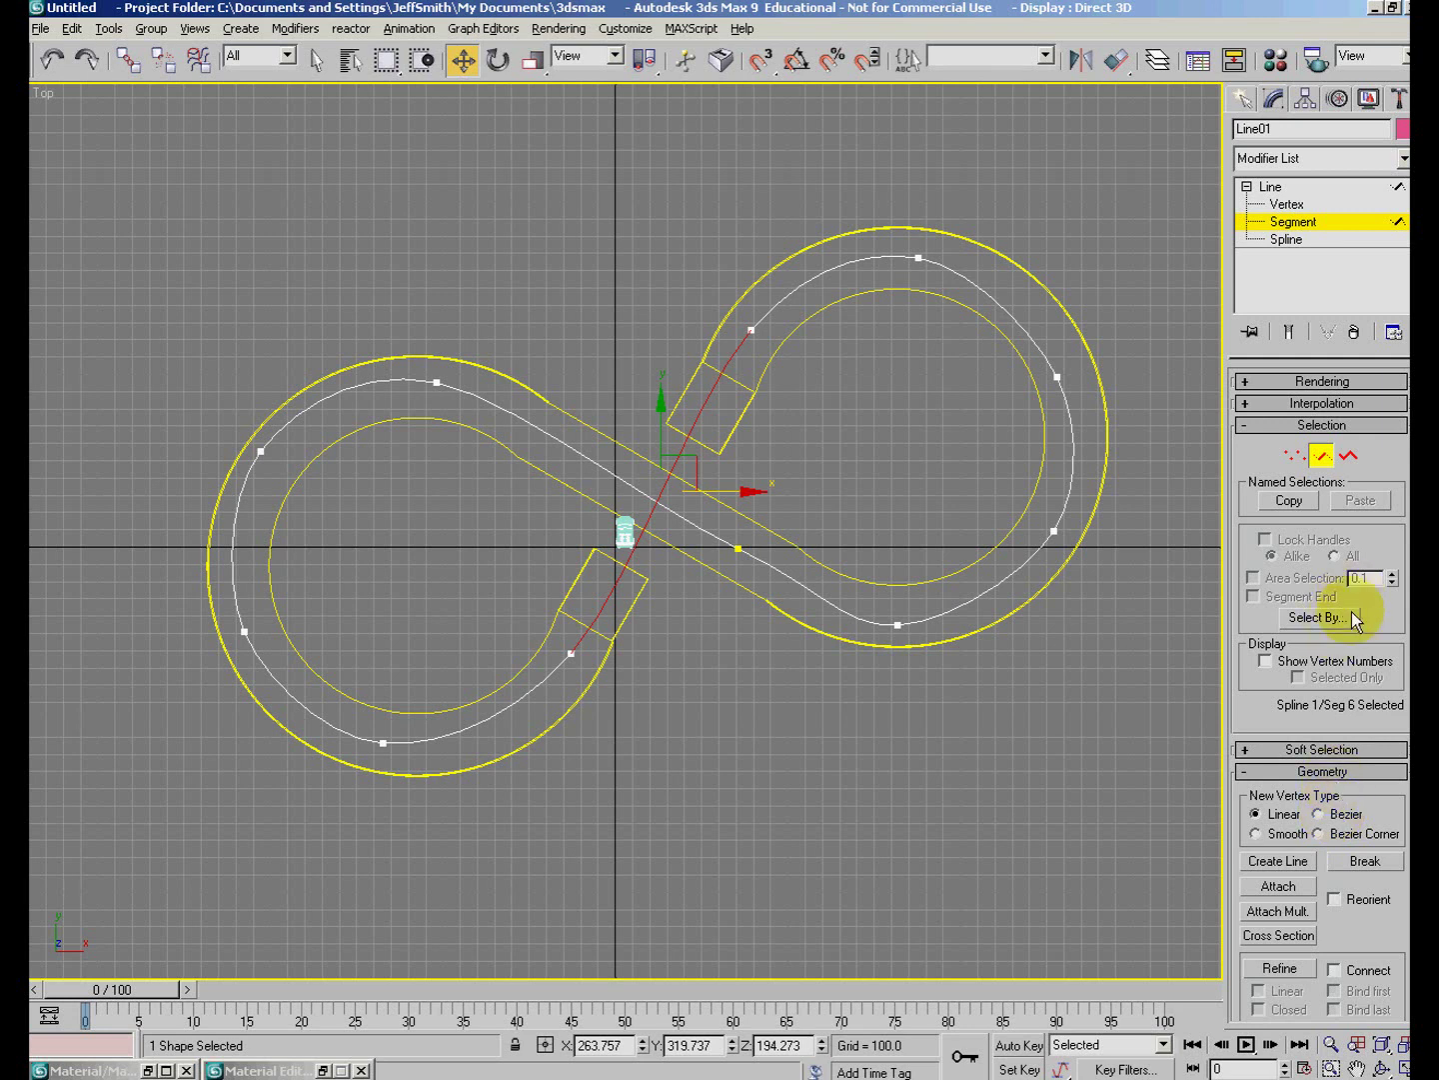
{"action": "mouse_move", "coordinate": [1410, 608]}
{"action": "left_mouse_down"}
{"action": "mouse_move", "coordinate": [1411, 731]}
{"action": "mouse_move", "coordinate": [1406, 585]}
{"action": "left_mouse_up"}
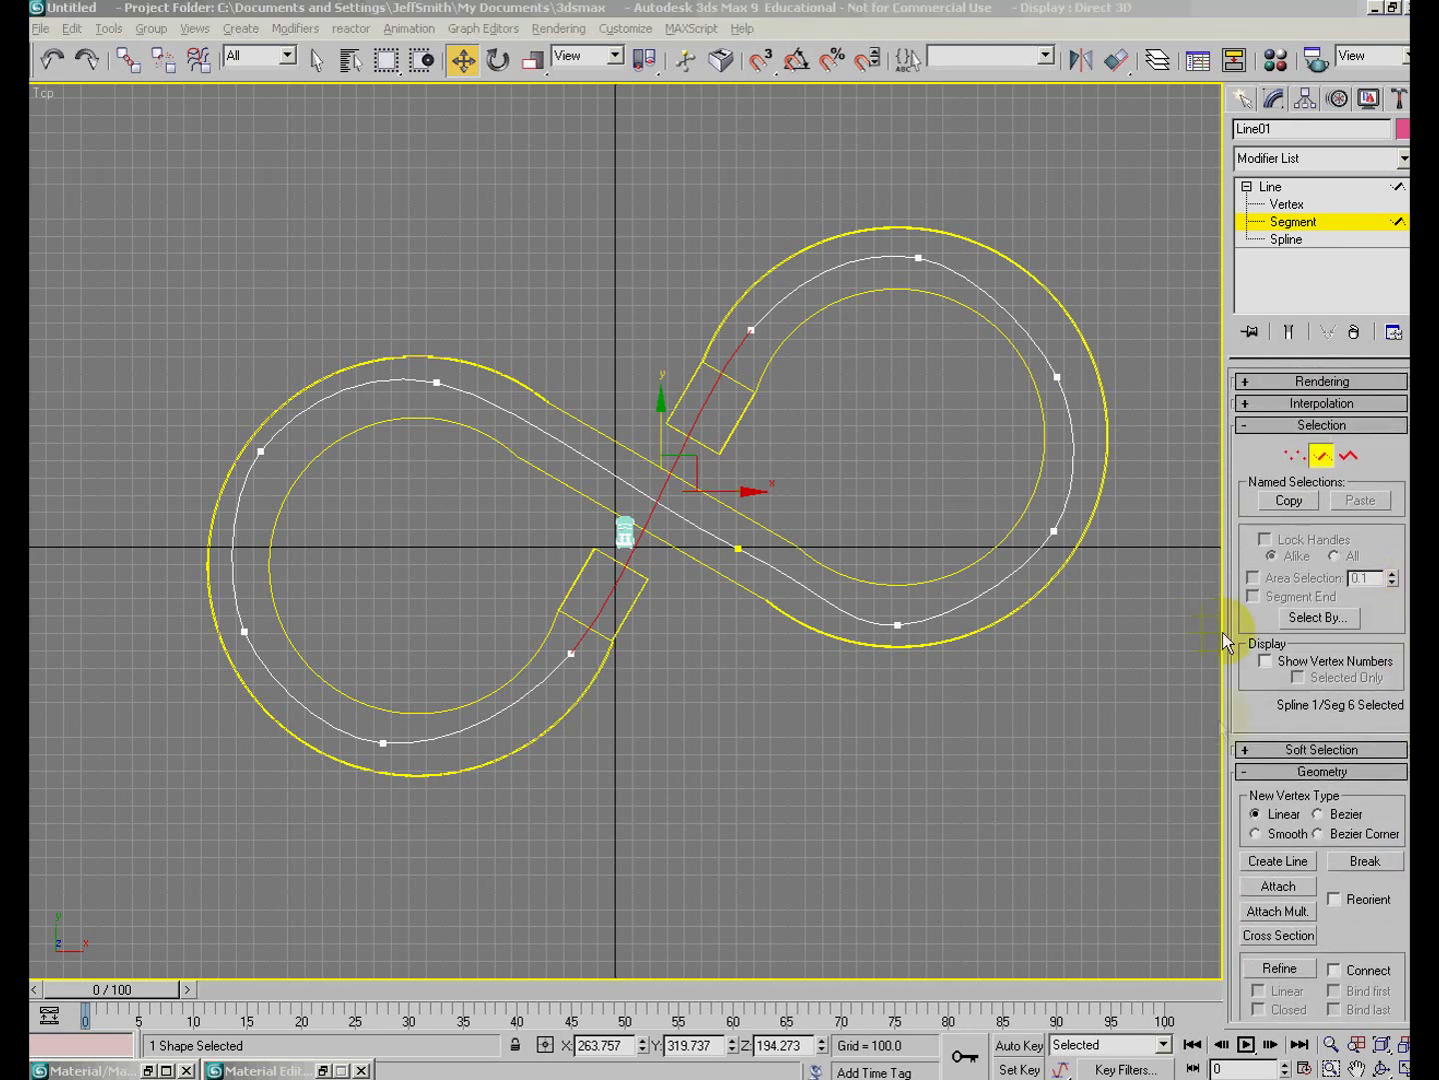
{"action": "left_click", "coordinate": [1282, 968]}
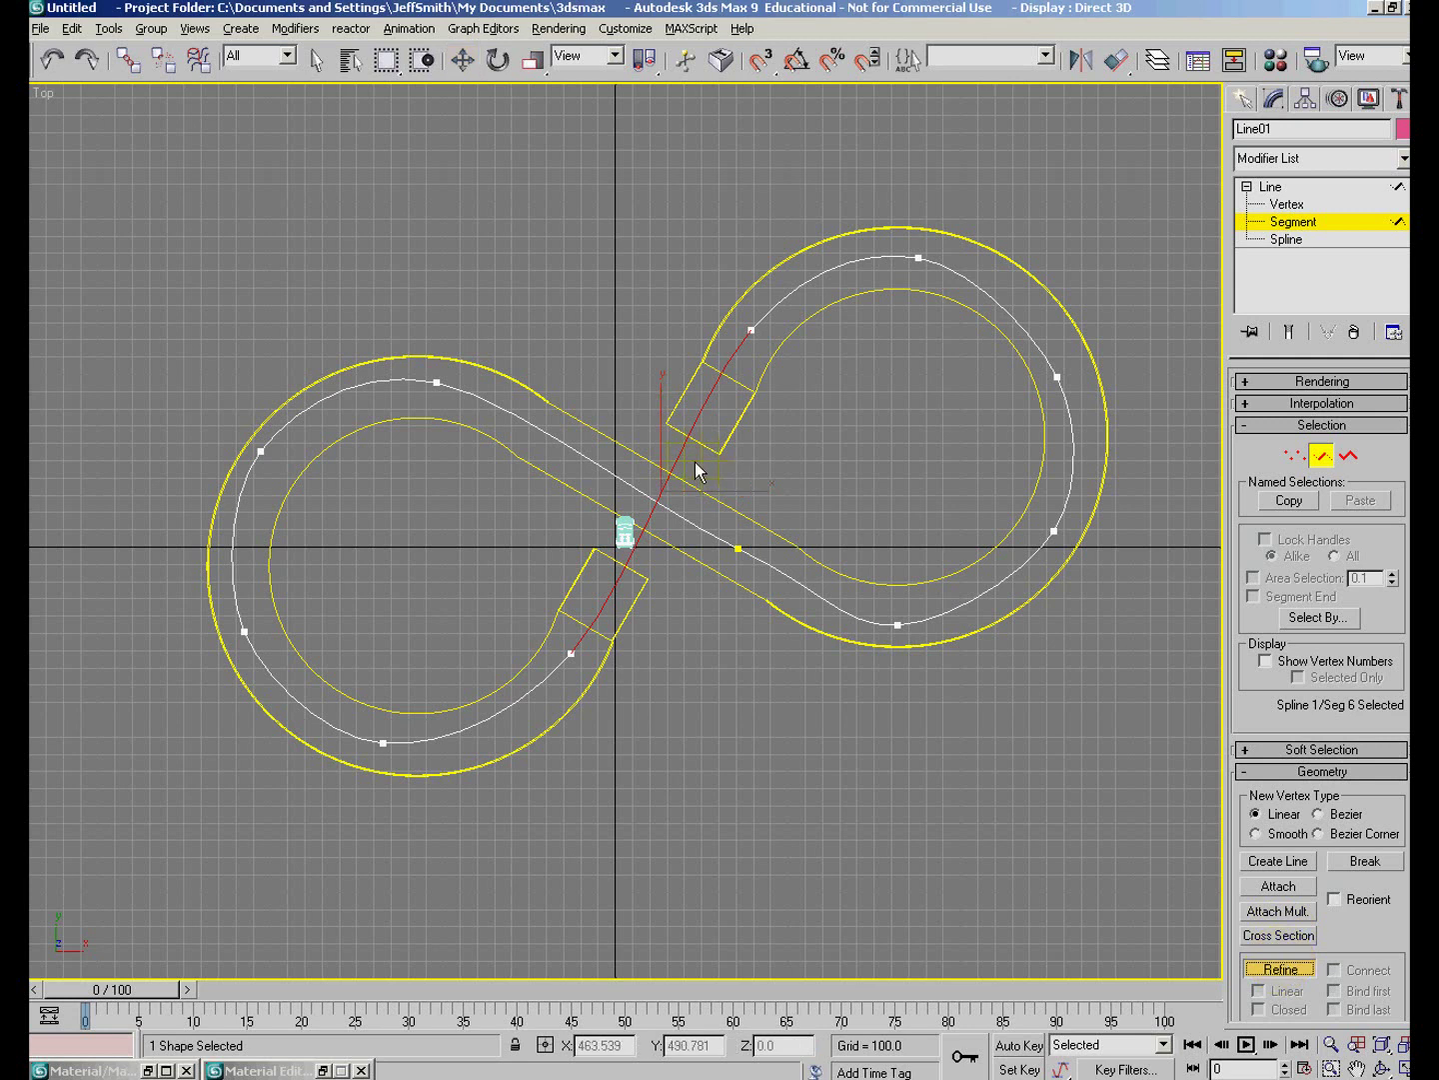
{"action": "left_click", "coordinate": [662, 498]}
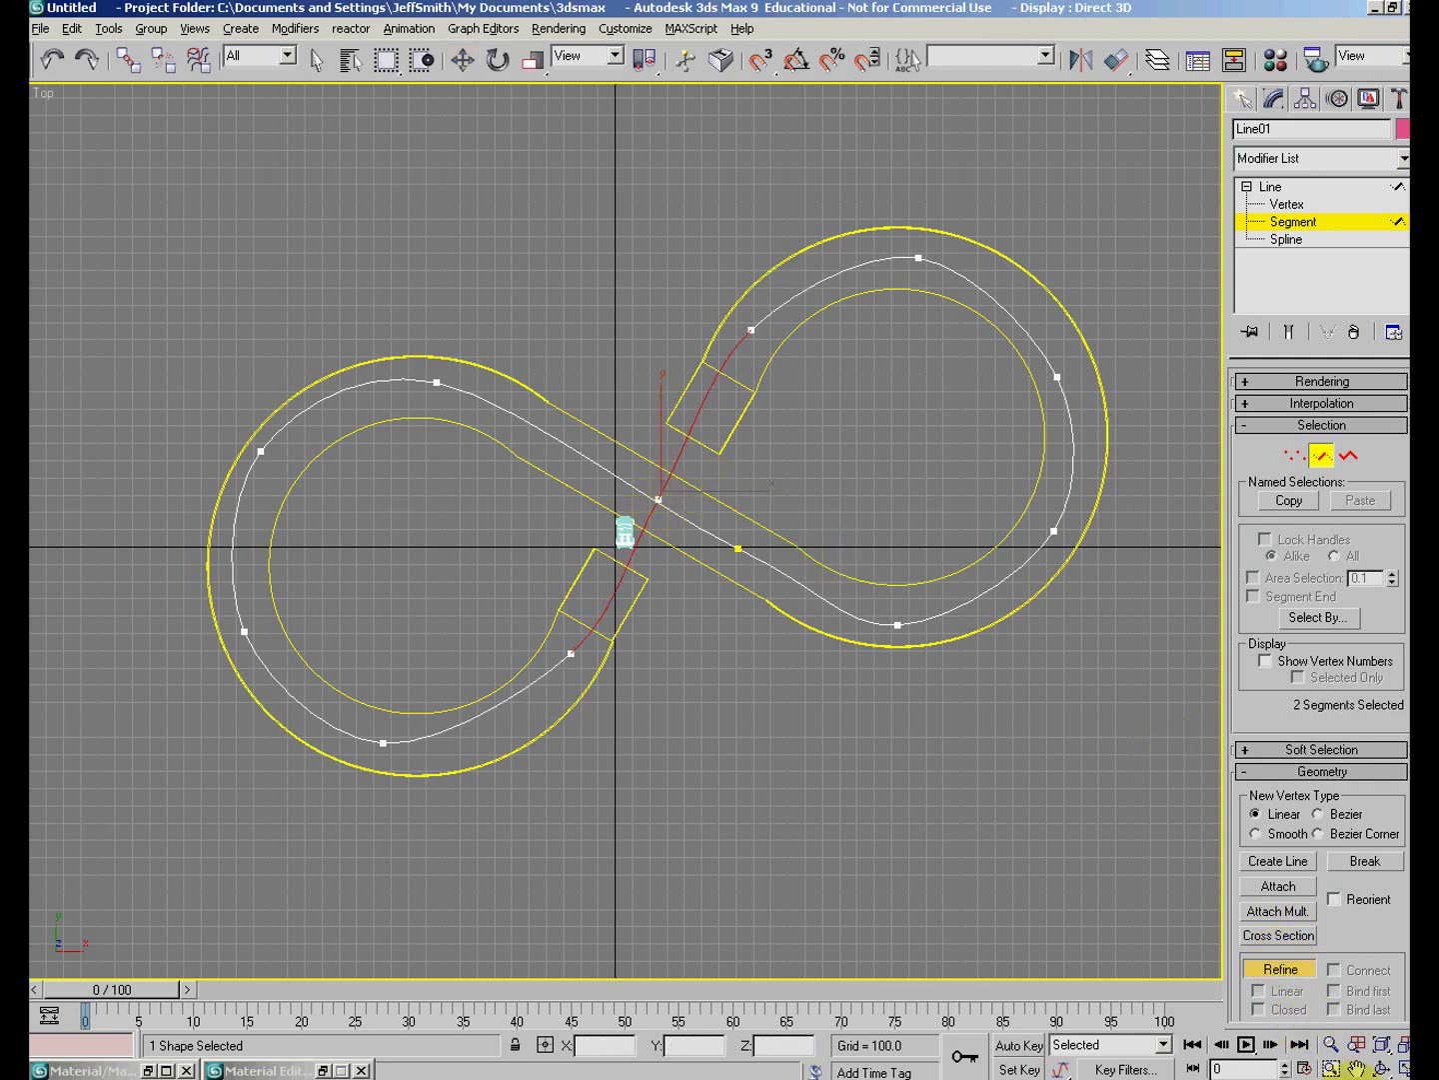
{"action": "left_click", "coordinate": [1405, 1068]}
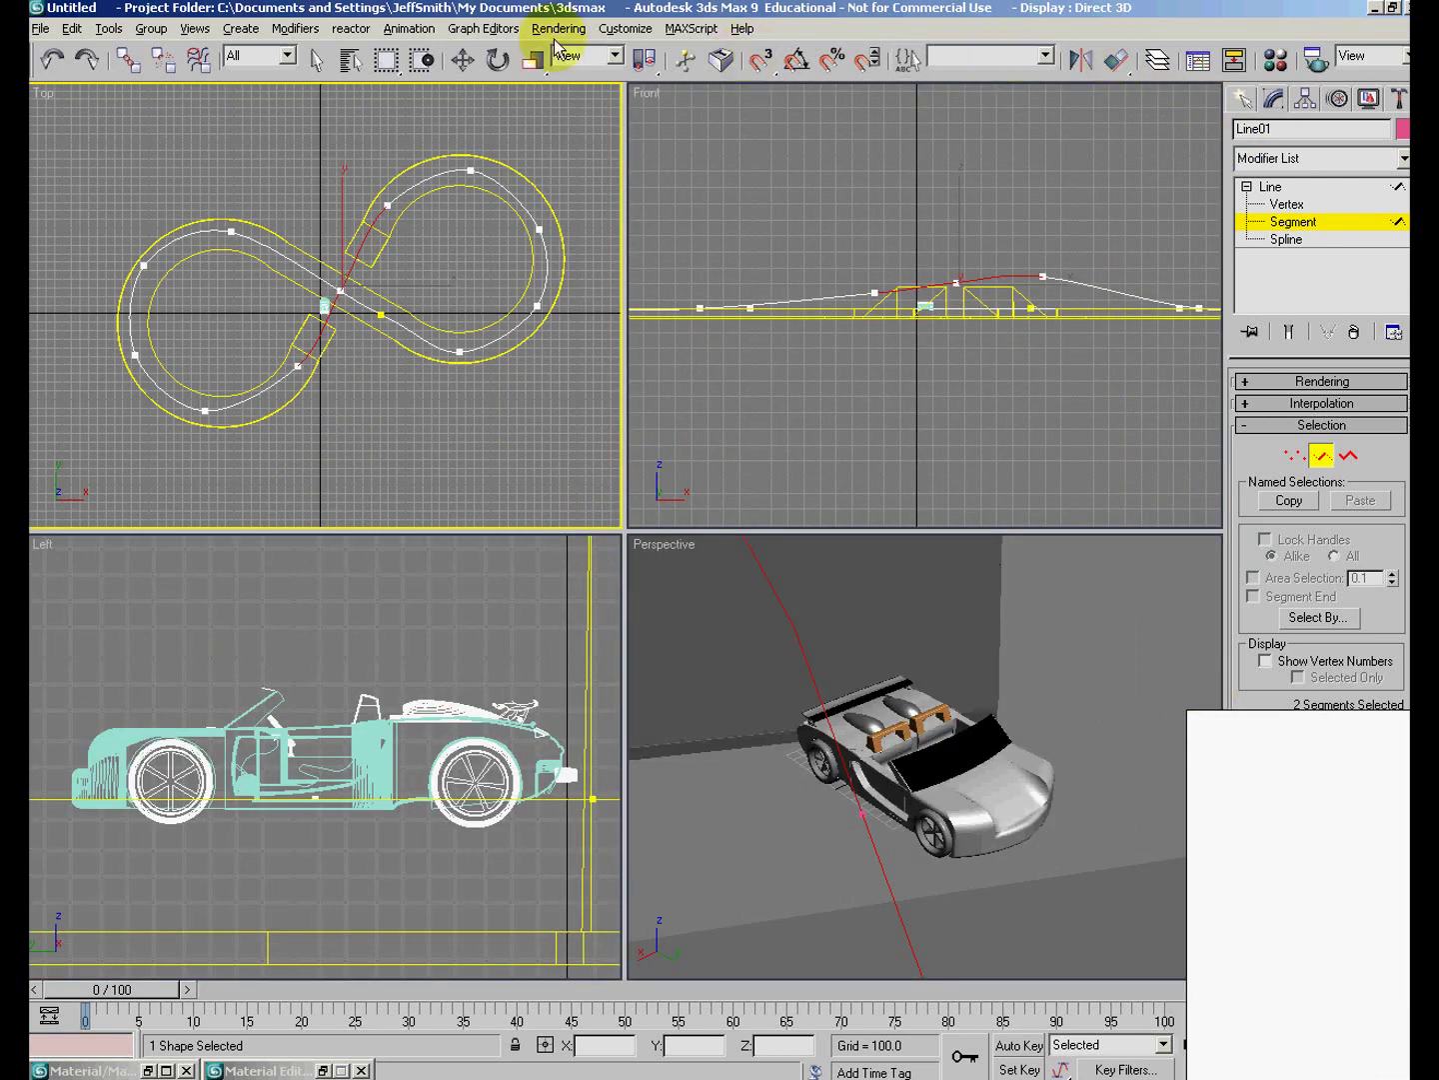
Raise the segment between the left ramp and the new crossing vertex by about 41 units in the Front view.
{"action": "left_click", "coordinate": [317, 60]}
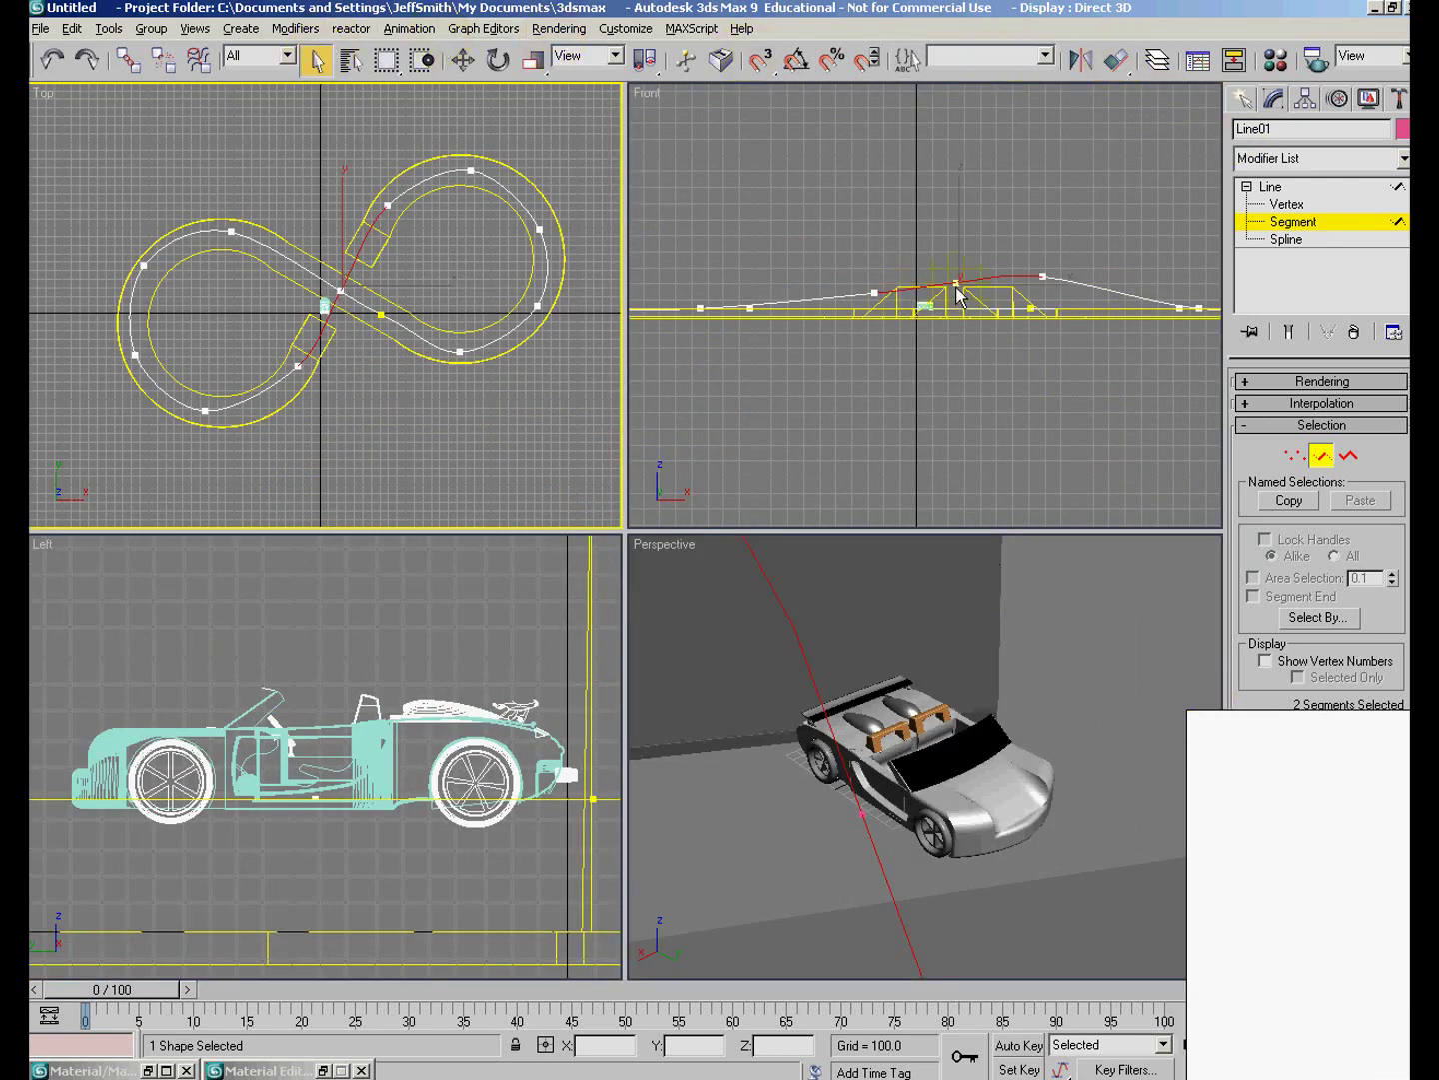
{"action": "left_click", "coordinate": [952, 283]}
{"action": "right_click", "coordinate": [952, 284]}
{"action": "left_click", "coordinate": [970, 300]}
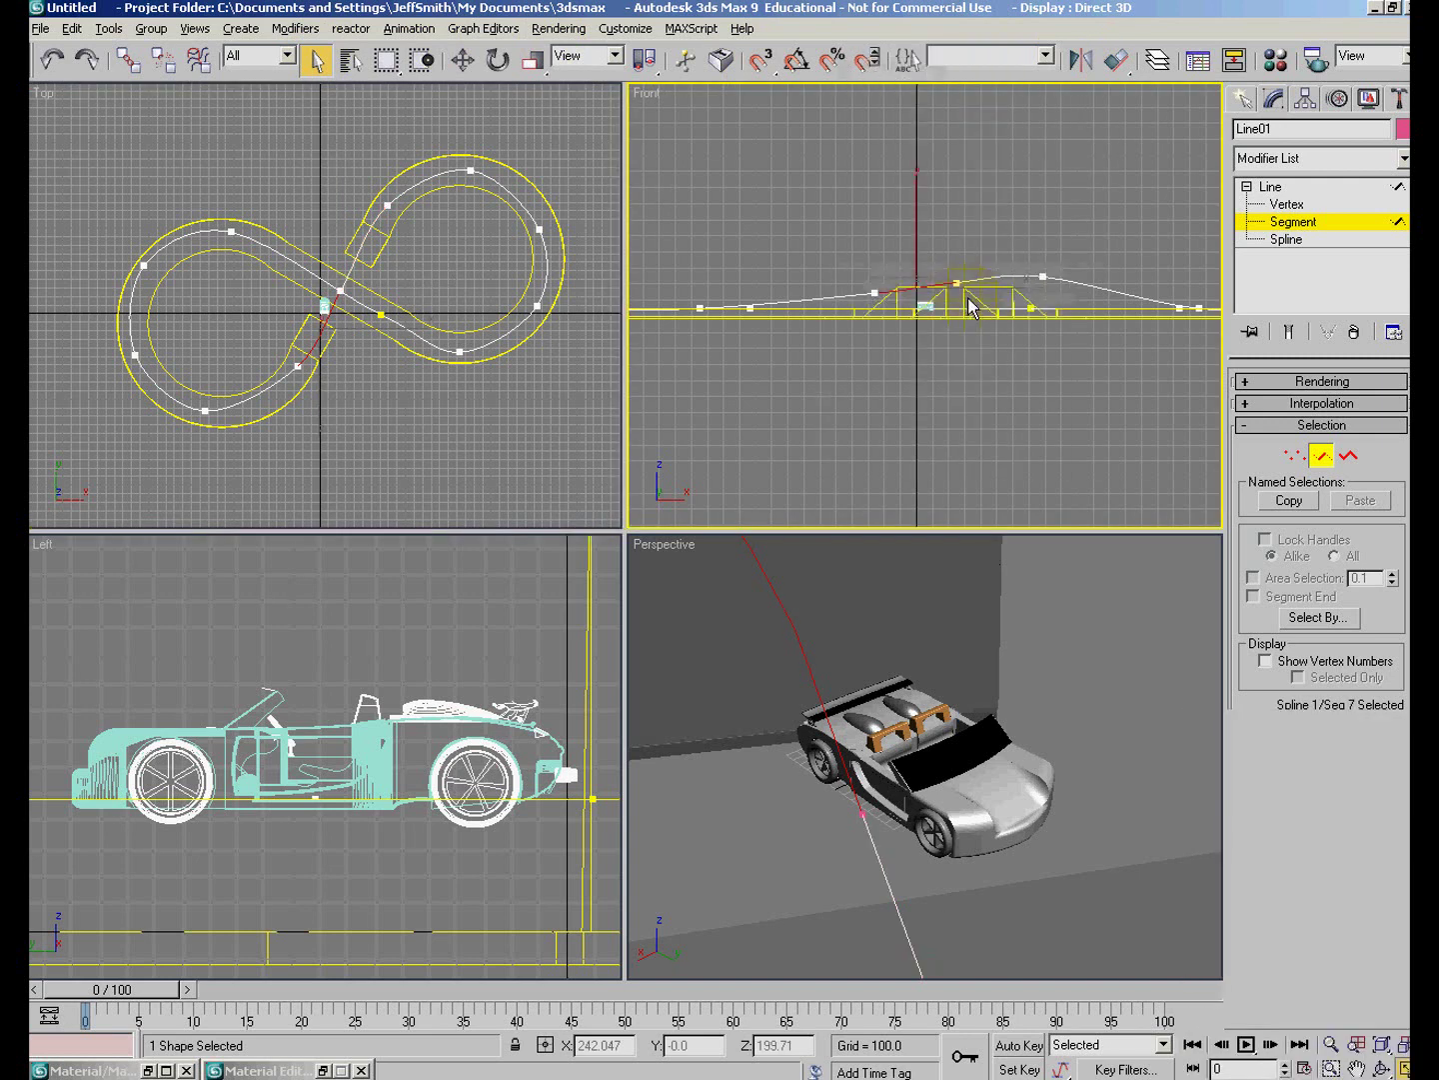
{"action": "left_click_drag", "start_coordinate": [919, 260], "coordinate": [919, 251]}
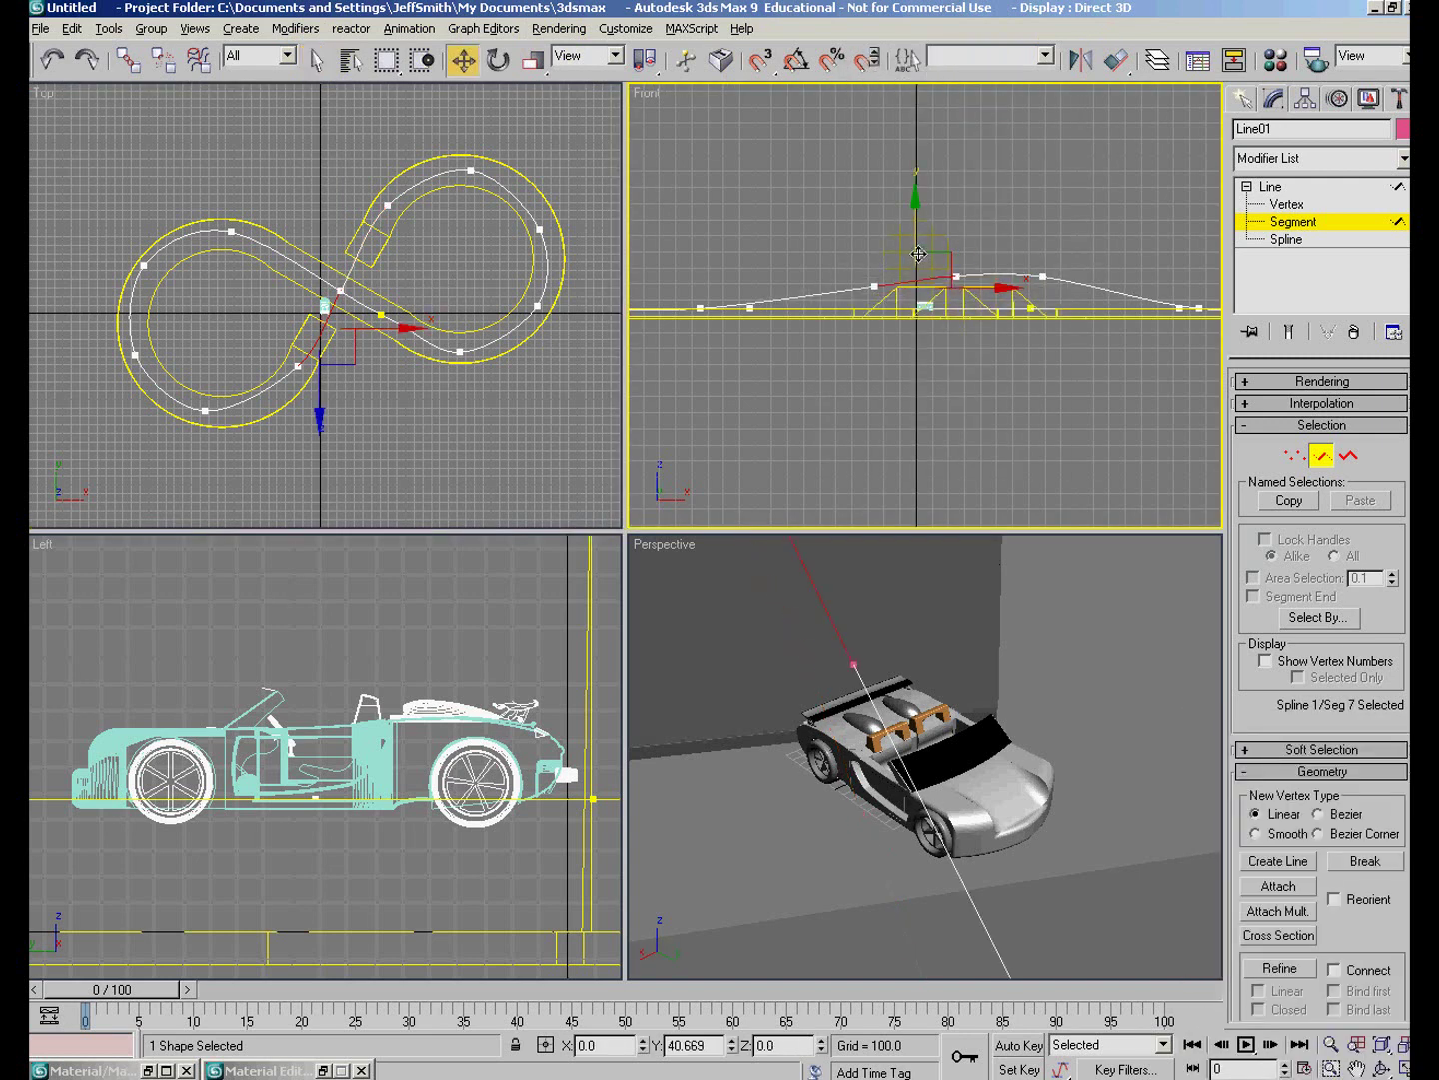
At Vertex level, lower the vertices beside both ramps, the left one to about Z 82, and raise the crossing vertex between them.
{"action": "left_click", "coordinate": [1288, 189]}
{"action": "left_click", "coordinate": [1287, 203]}
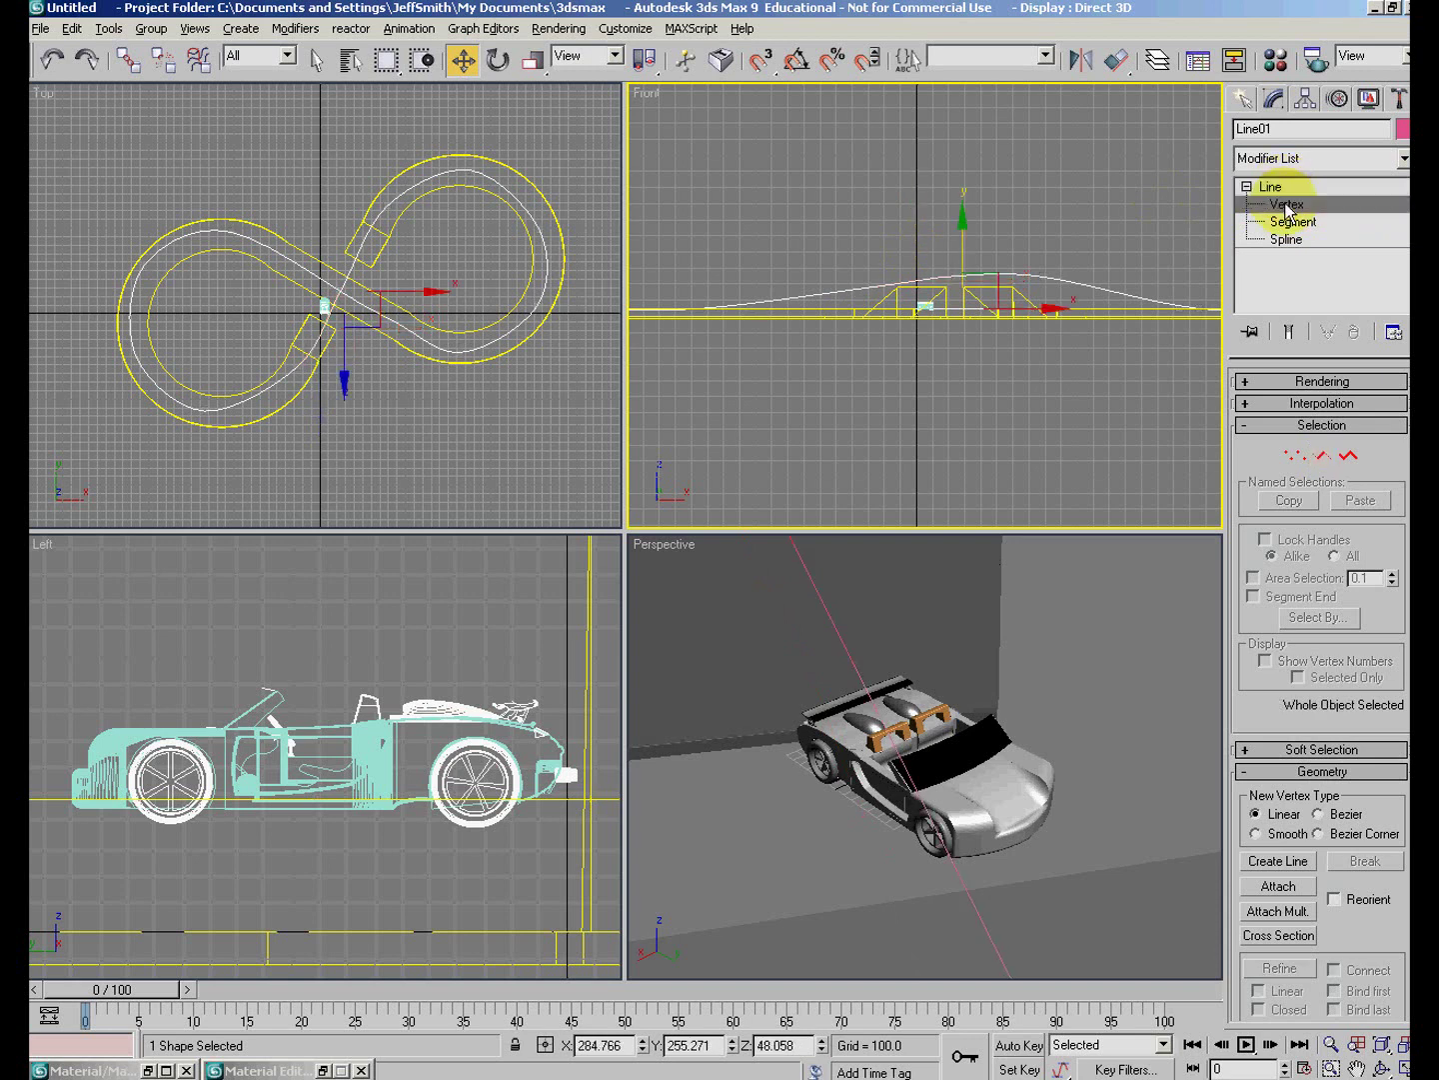
{"action": "left_click", "coordinate": [875, 285]}
{"action": "left_click", "coordinate": [1043, 275]}
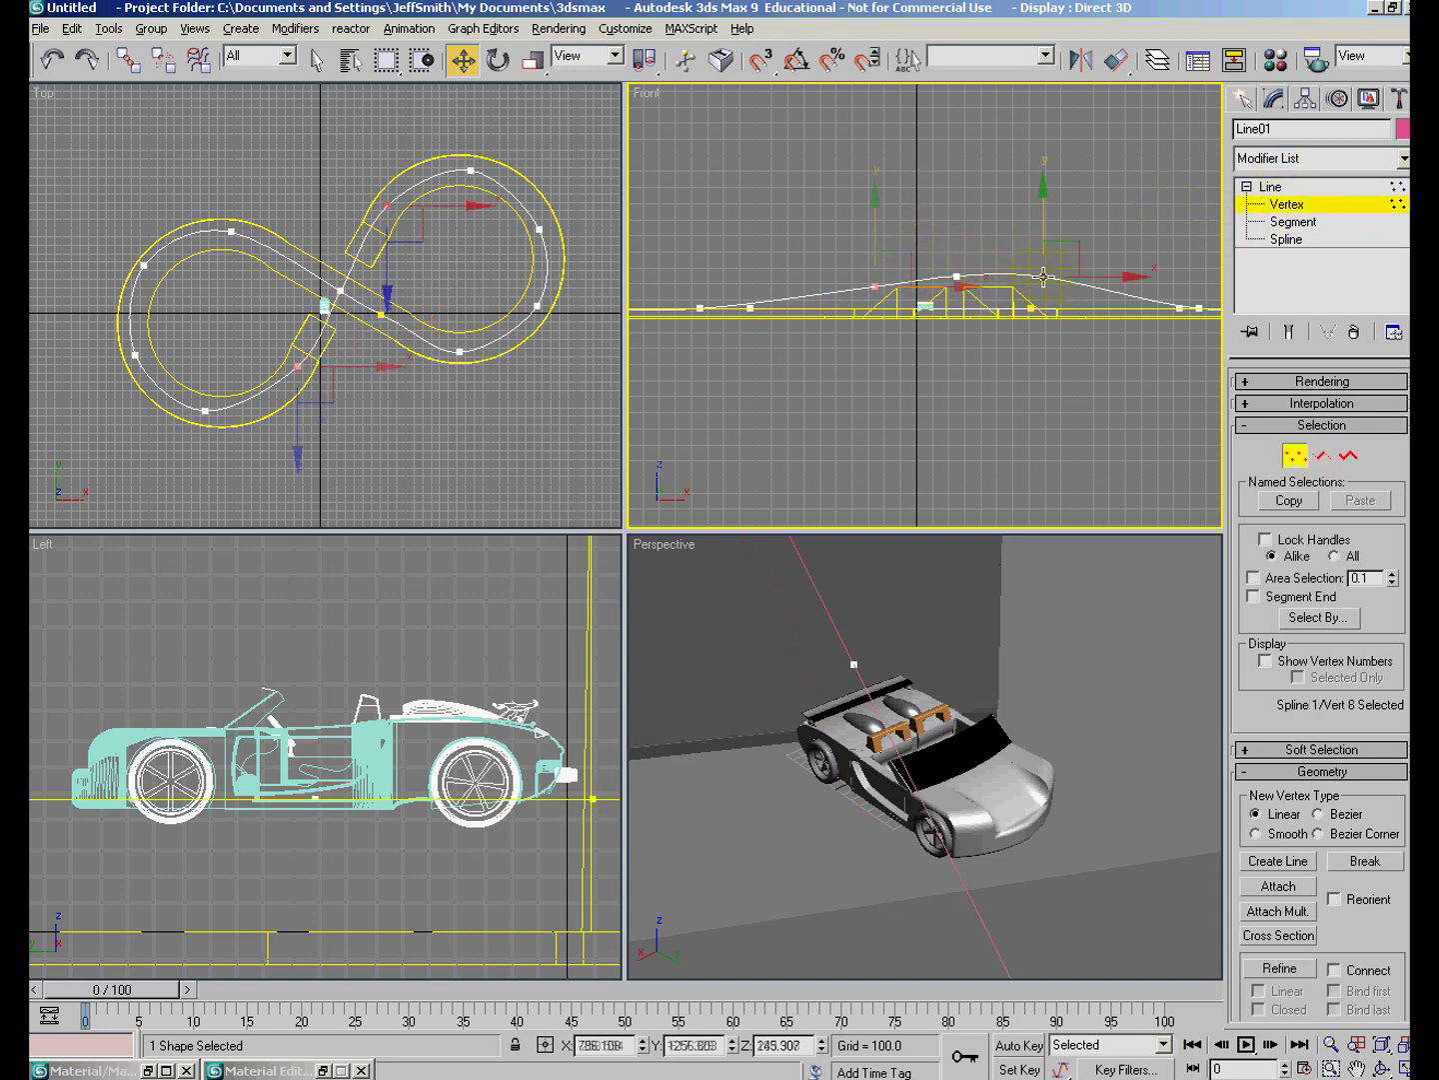
{"action": "left_click_drag", "start_coordinate": [1044, 256], "coordinate": [1044, 281]}
{"action": "left_click", "coordinate": [870, 288]}
{"action": "left_click_drag", "start_coordinate": [877, 261], "coordinate": [877, 285]}
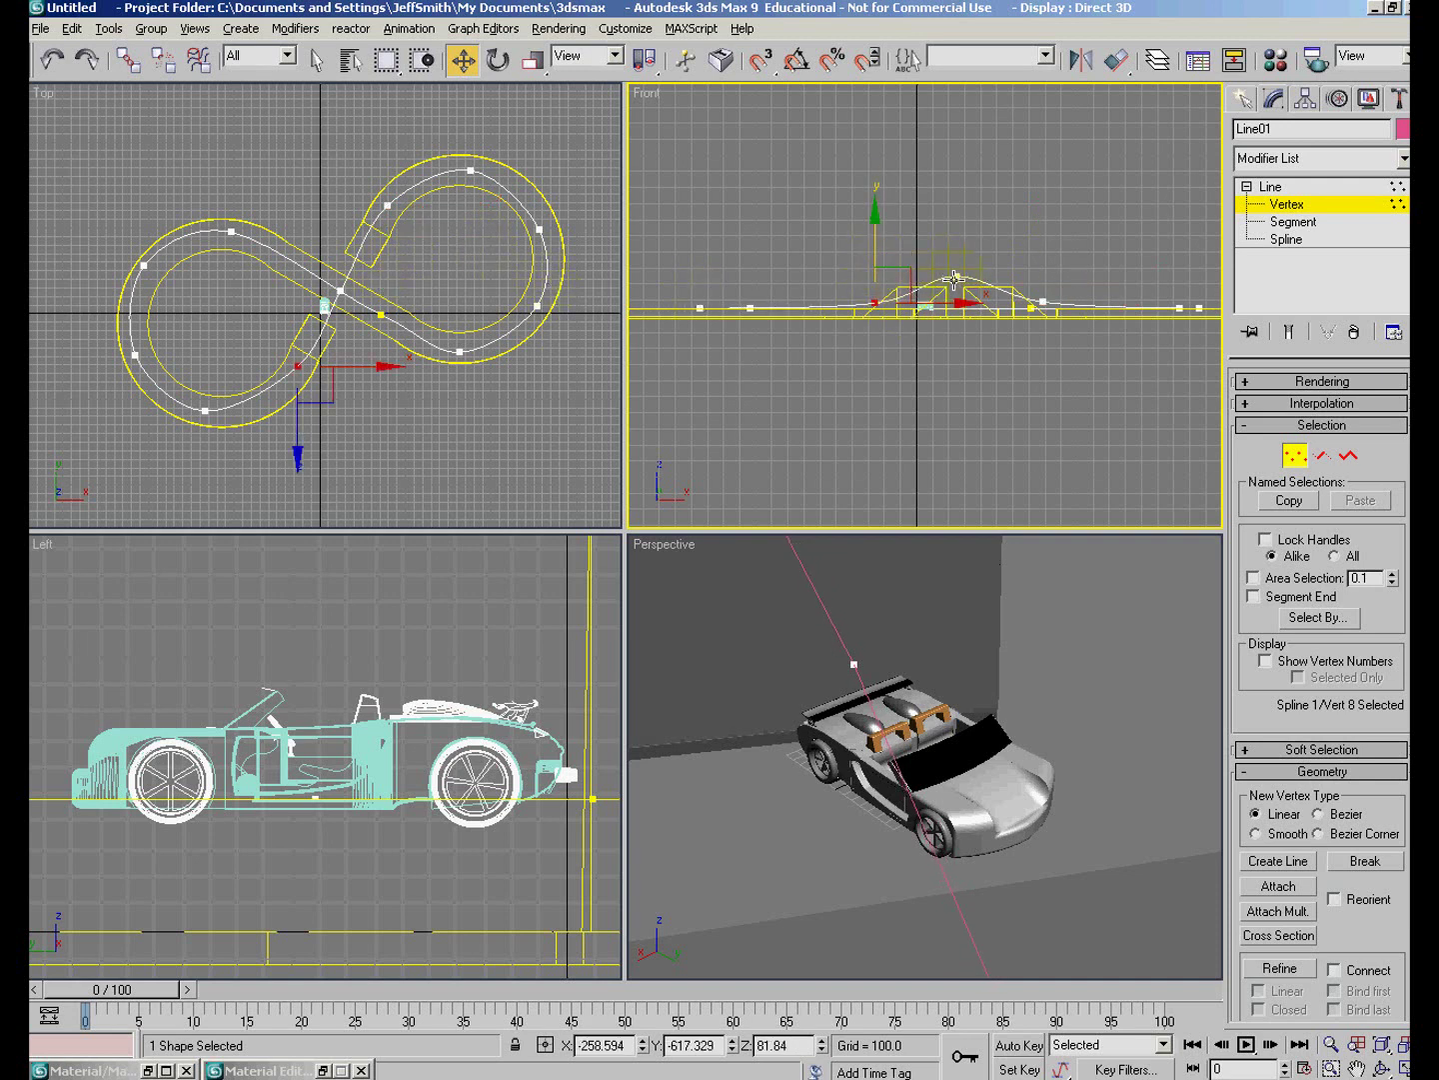
{"action": "left_click_drag", "start_coordinate": [956, 279], "coordinate": [957, 267]}
{"action": "left_click", "coordinate": [576, 348]}
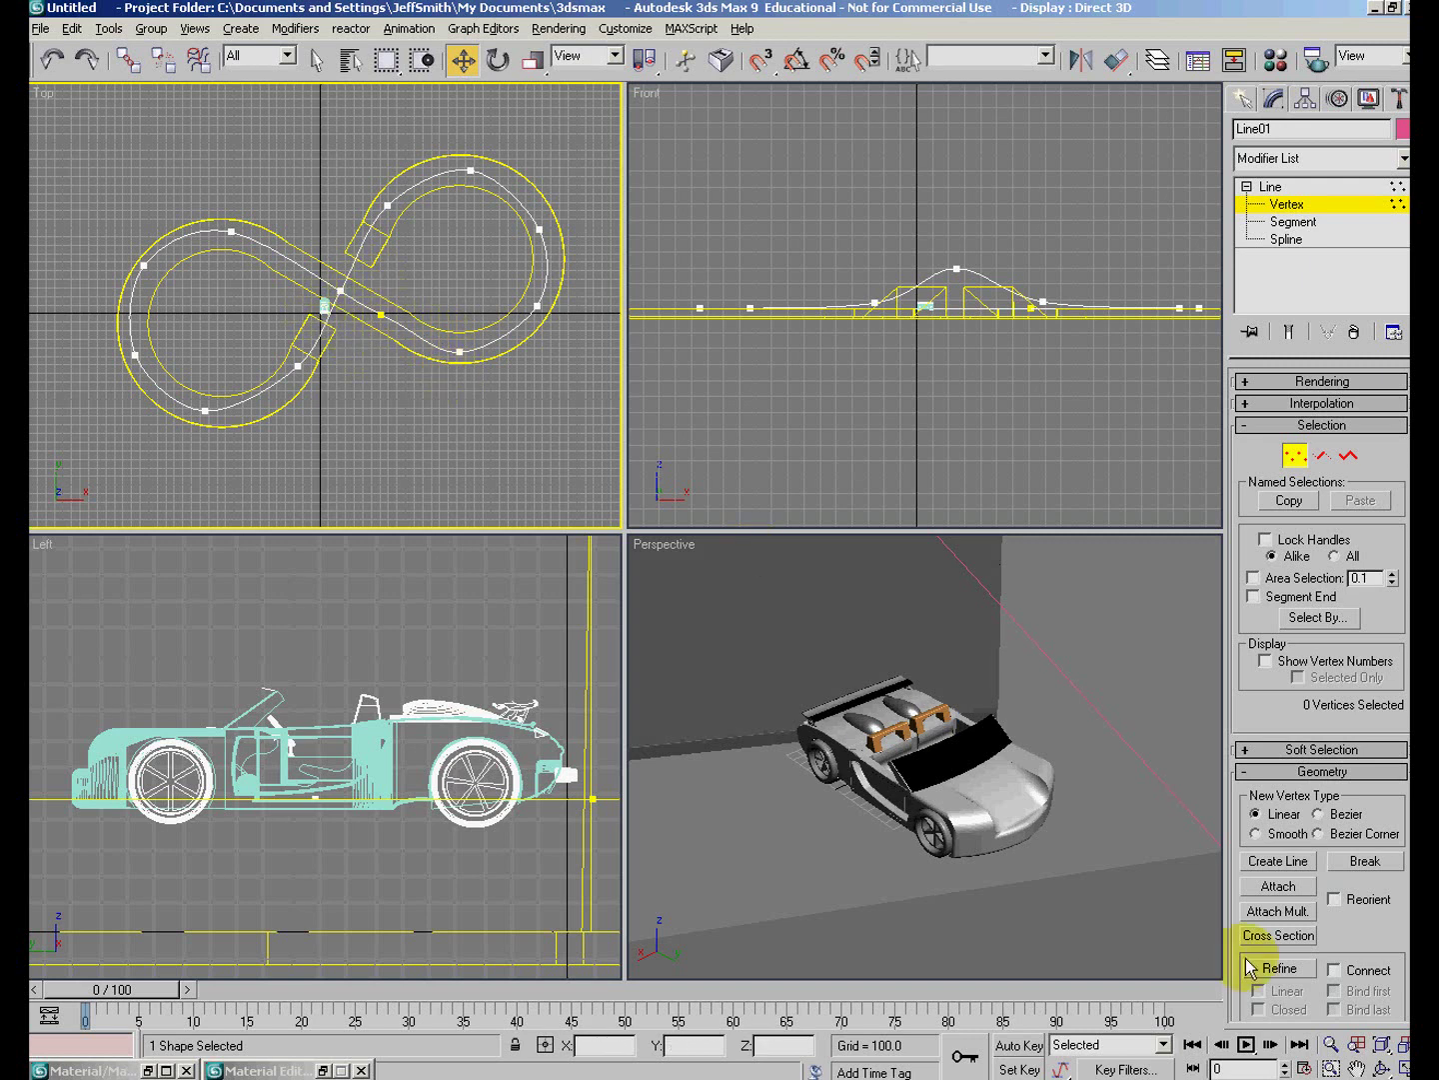
Select the car group by name in the enlarged Top view and activate the Move tool.
{"action": "left_click", "coordinate": [1403, 1068]}
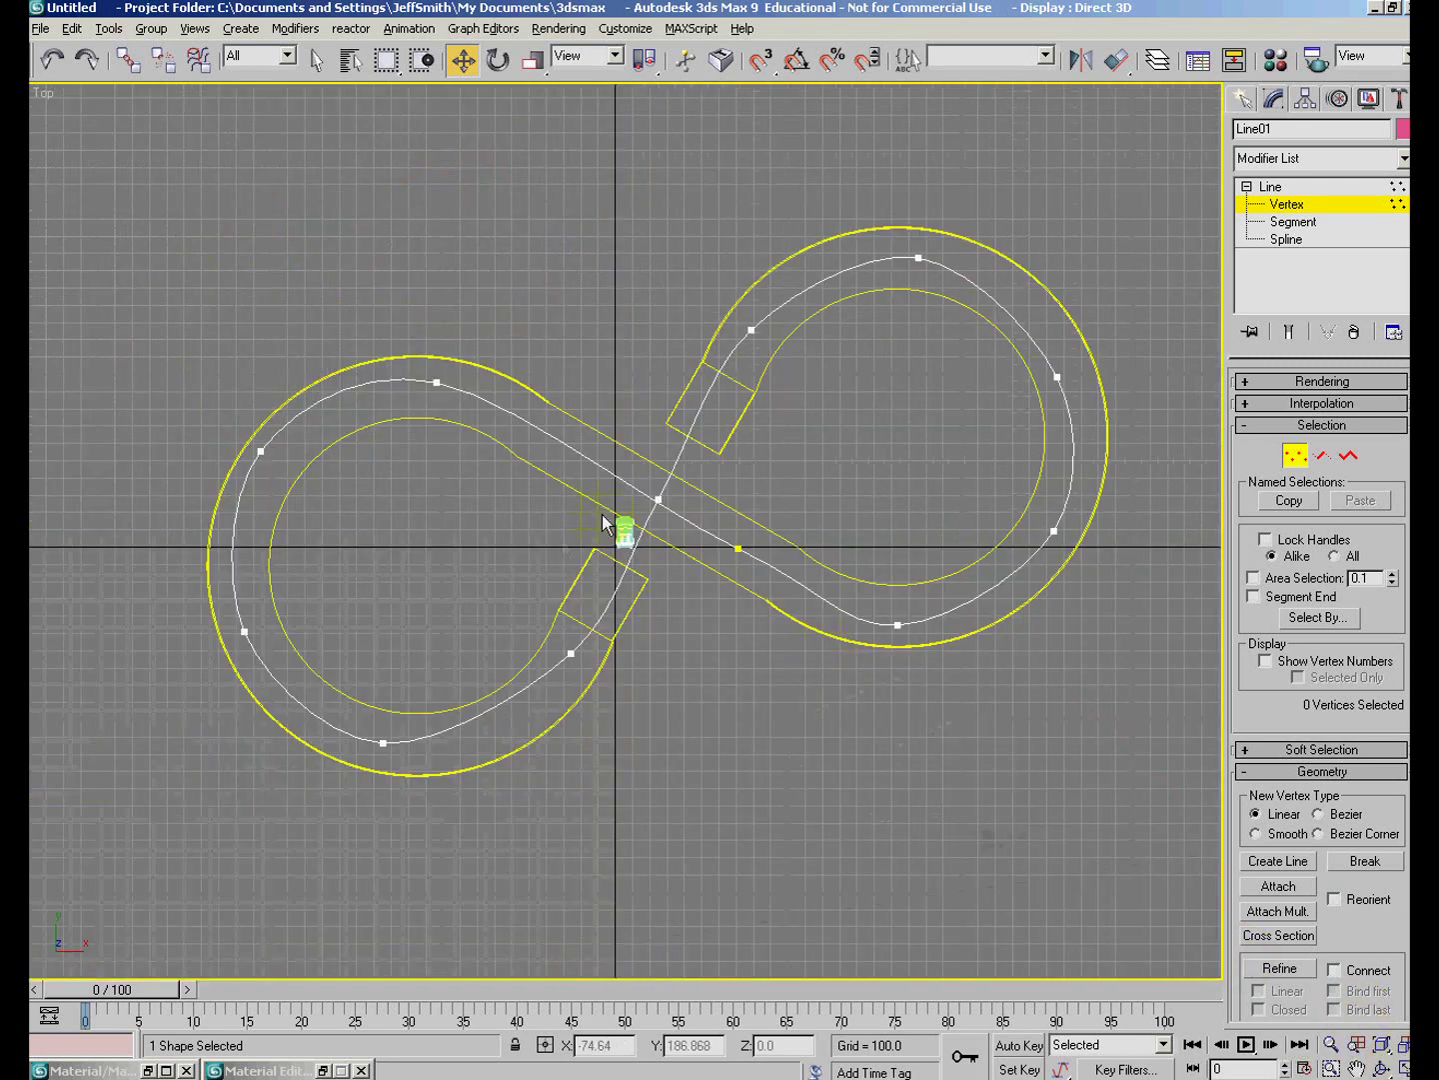
{"action": "left_click", "coordinate": [317, 60]}
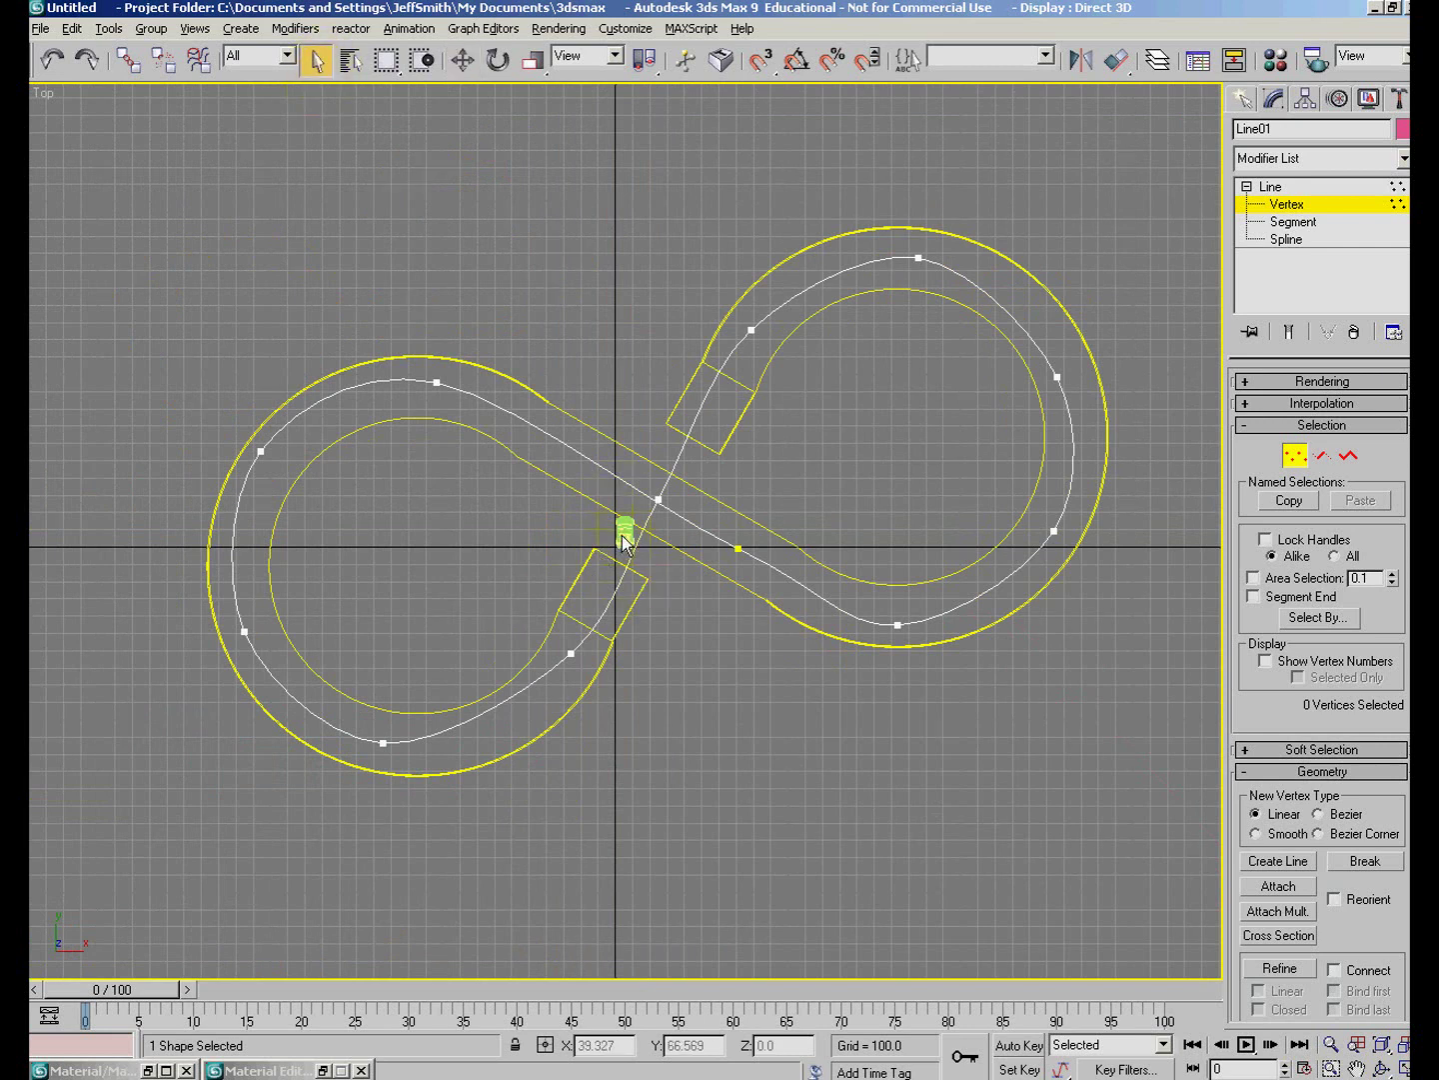
{"action": "scroll", "coordinate": [622, 537], "scroll_direction": "up", "scroll_amount": 5}
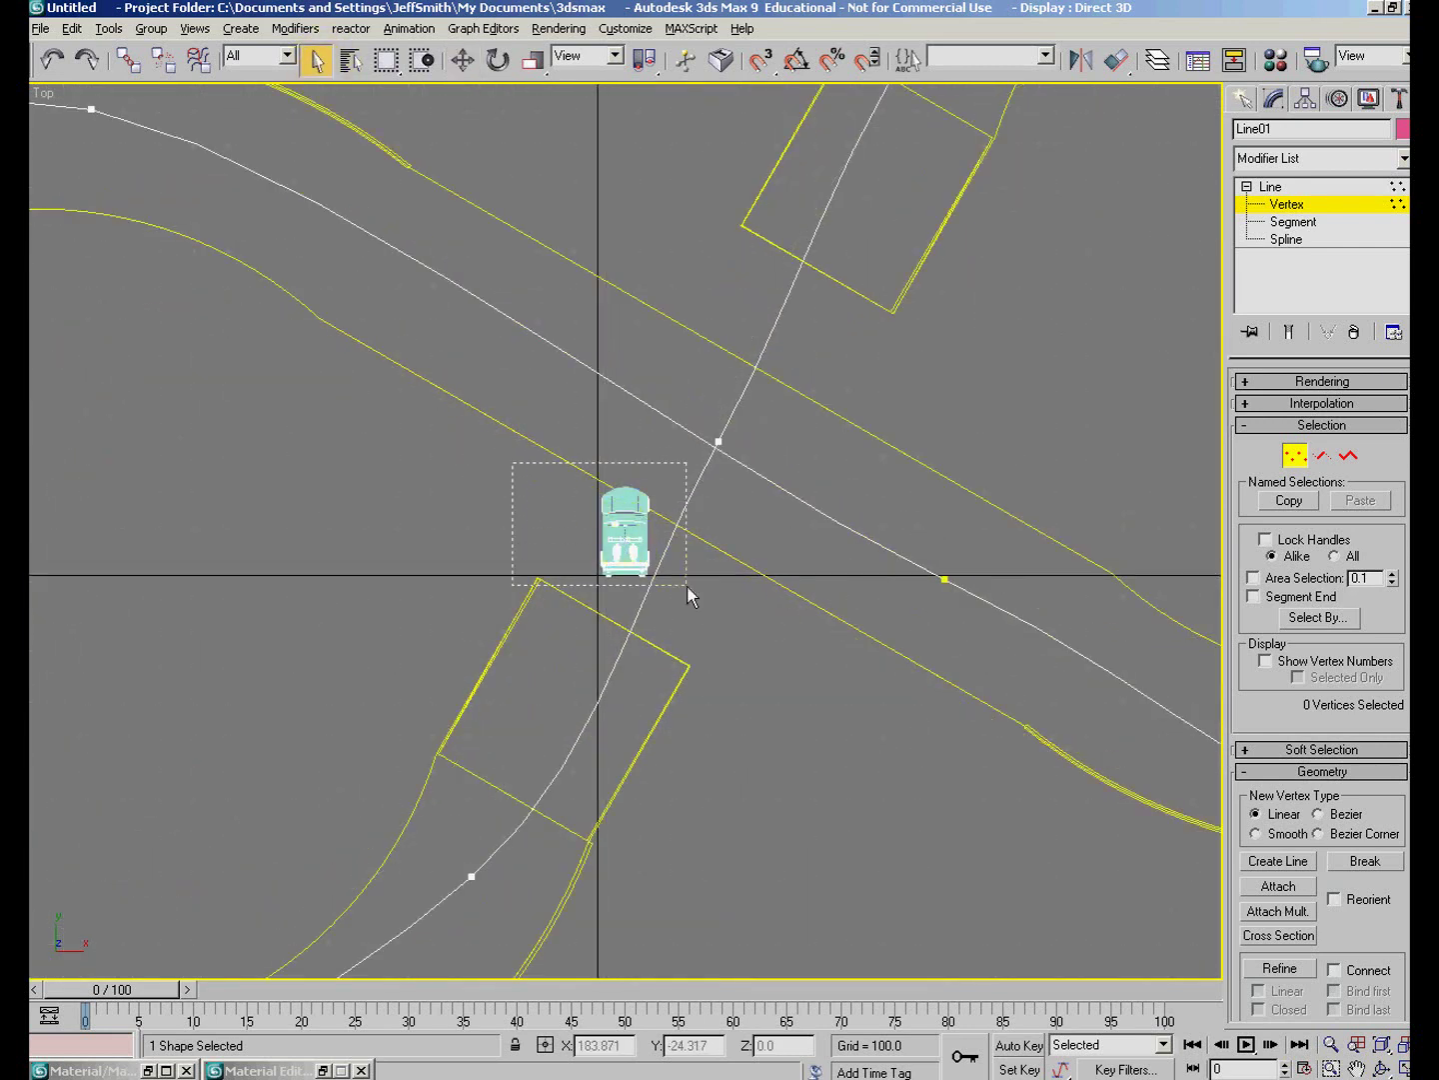
{"action": "left_click", "coordinate": [352, 61]}
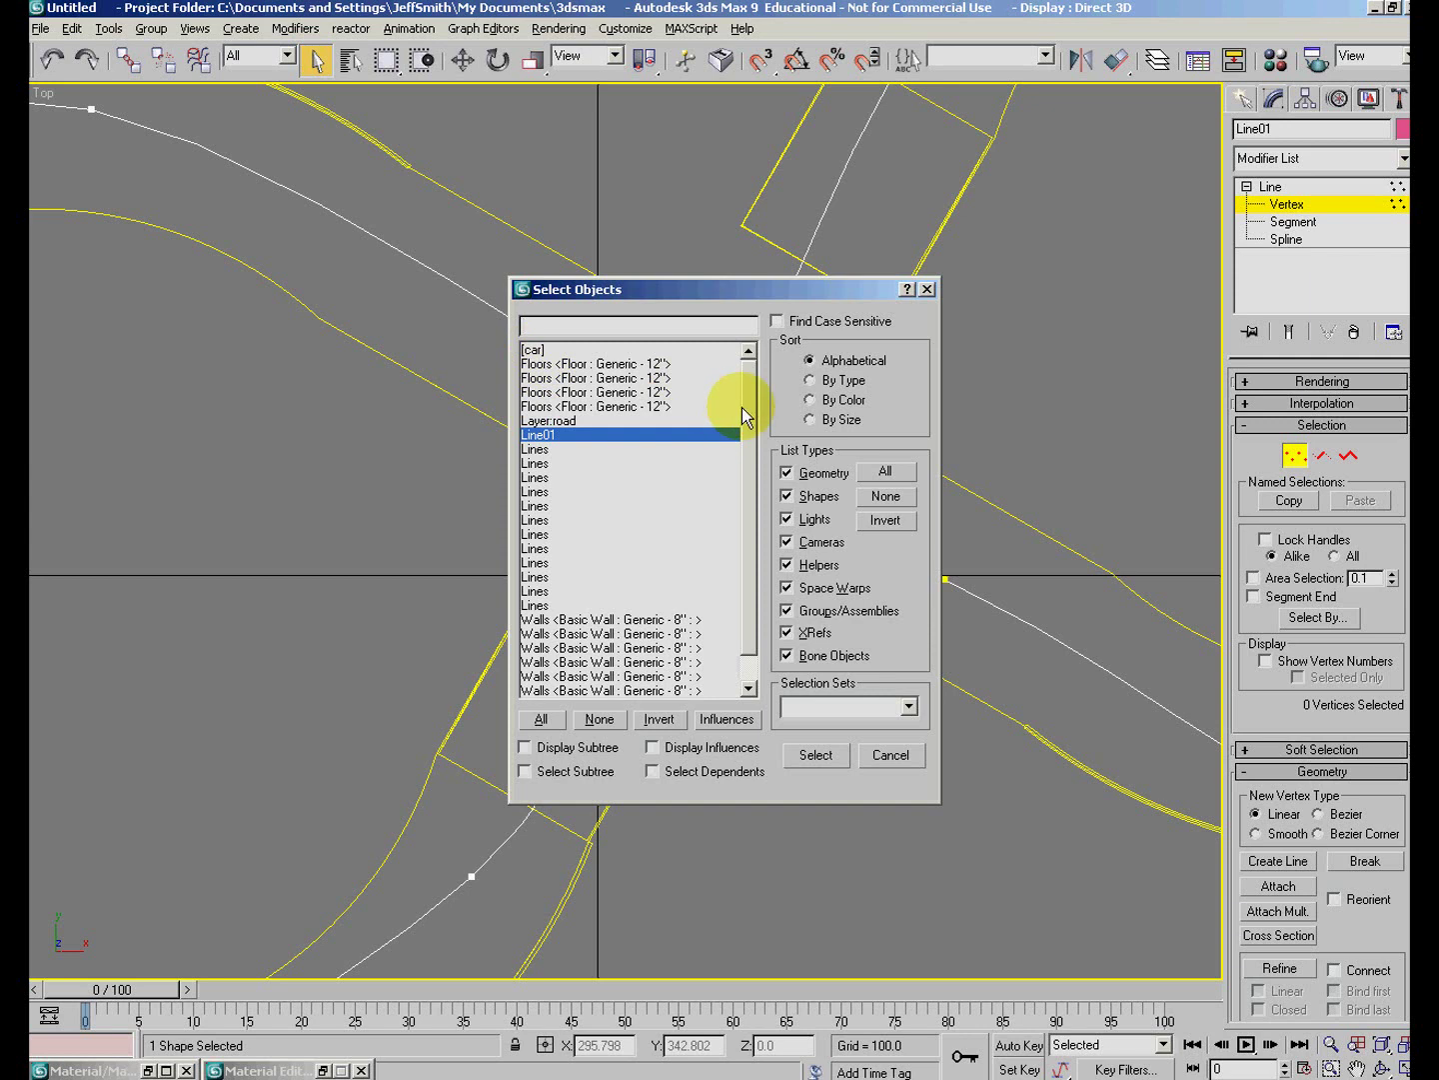
{"action": "left_click", "coordinate": [542, 350]}
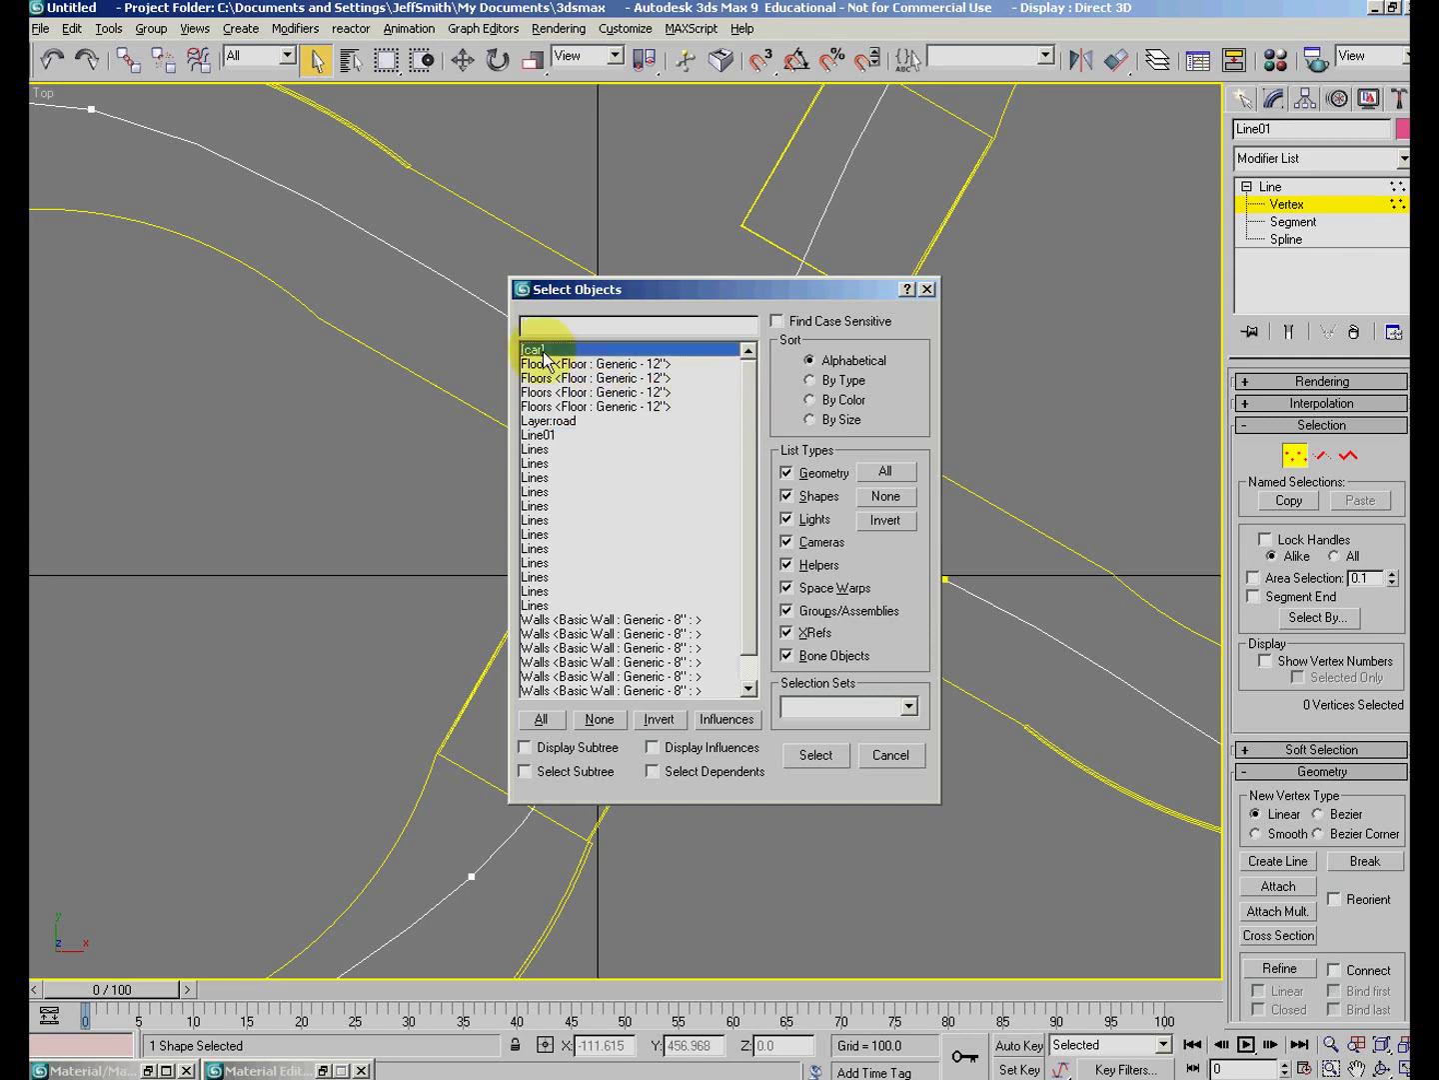
{"action": "left_click", "coordinate": [816, 755]}
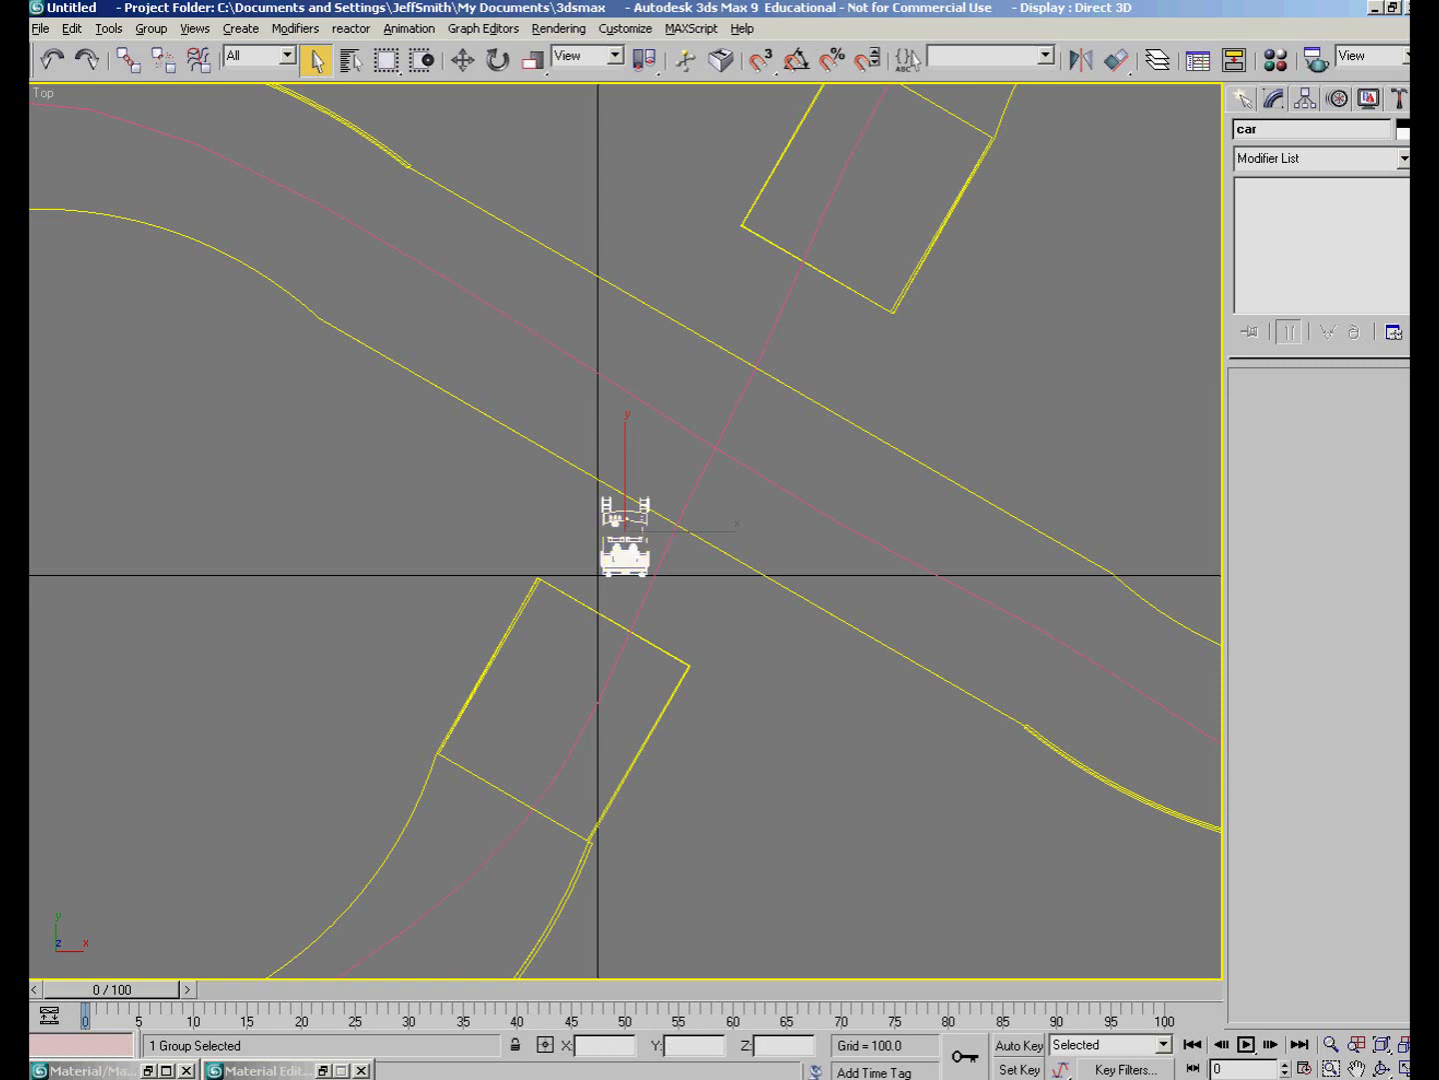
{"action": "key", "text": "w"}
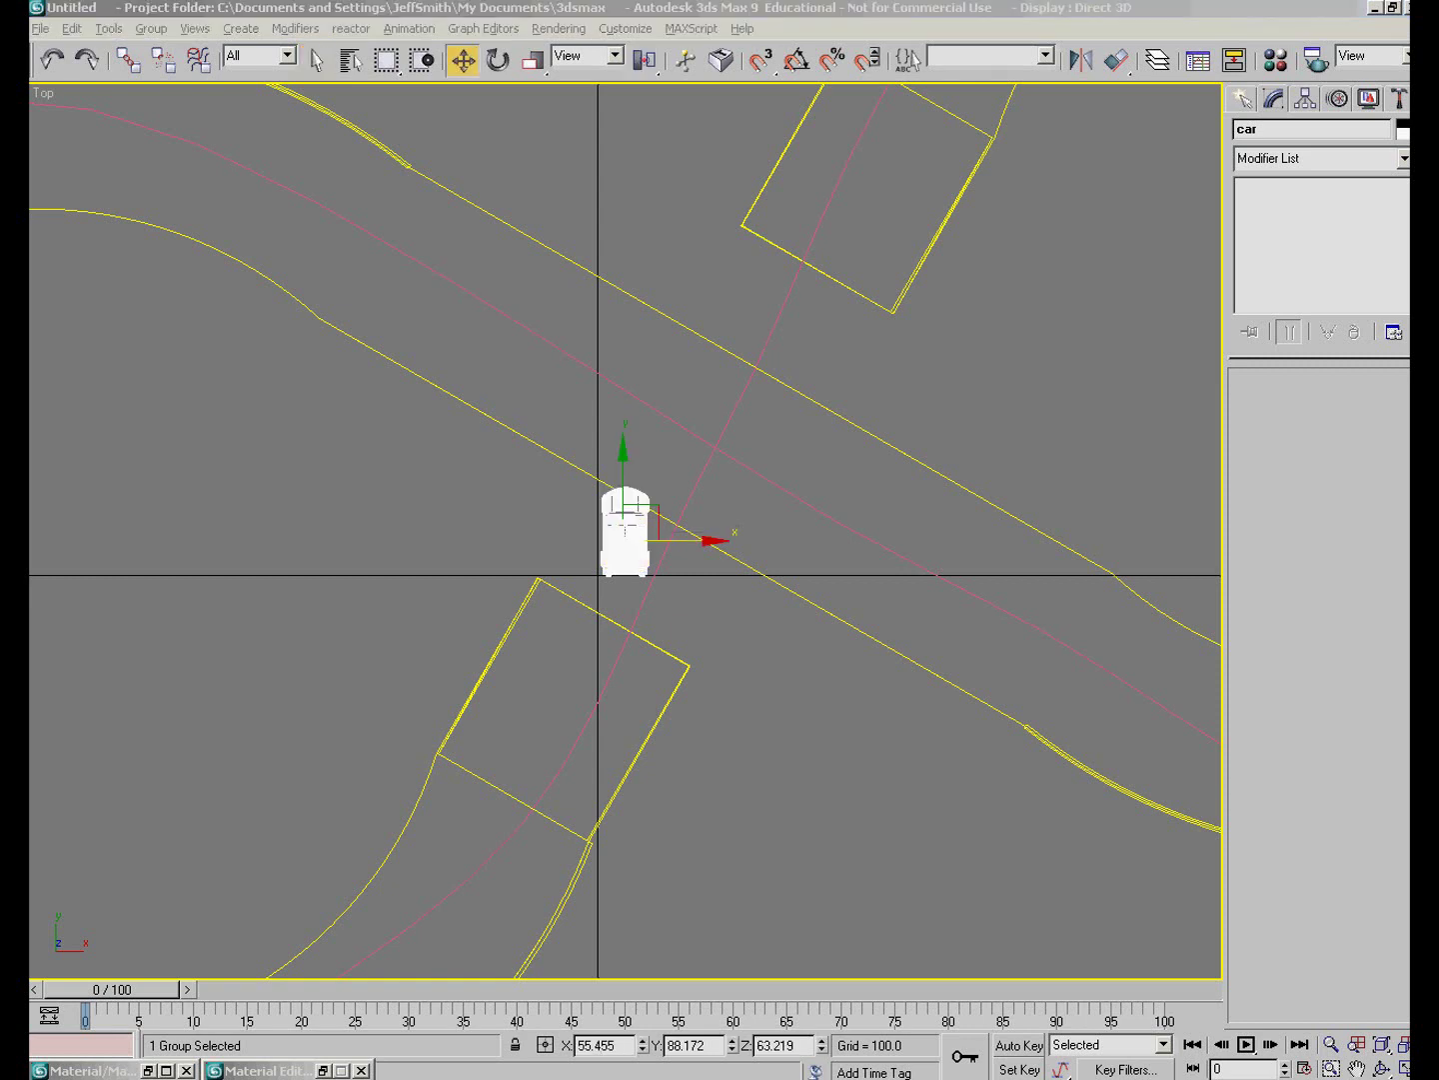
{"action": "left_click", "coordinate": [349, 61]}
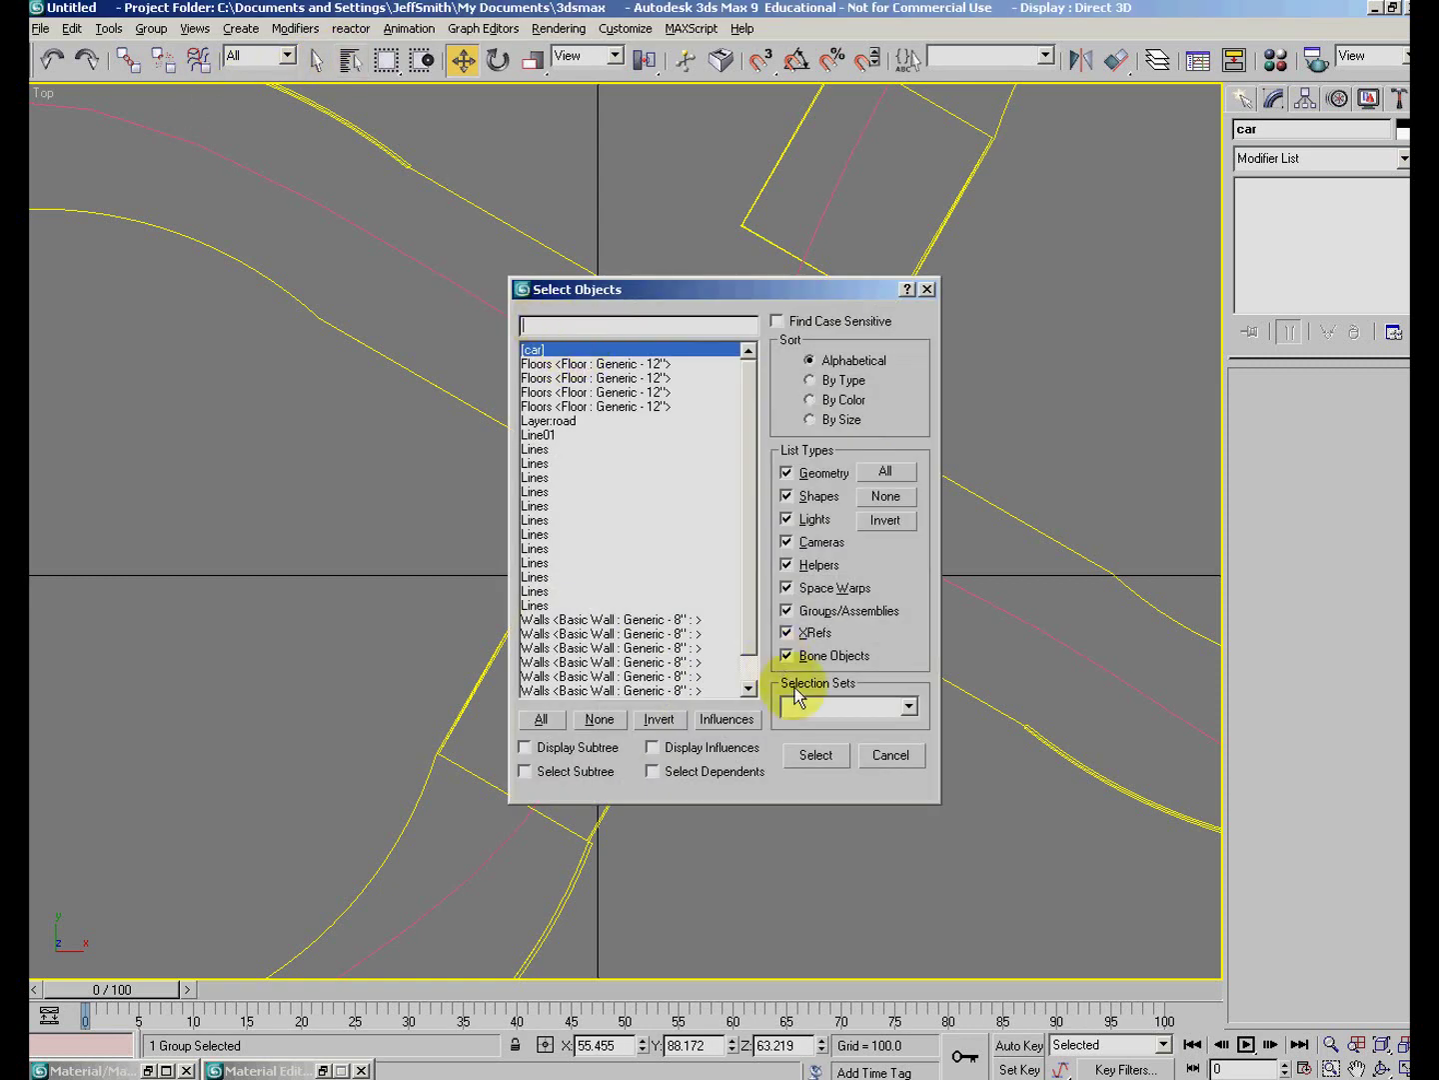
{"action": "left_click", "coordinate": [813, 755]}
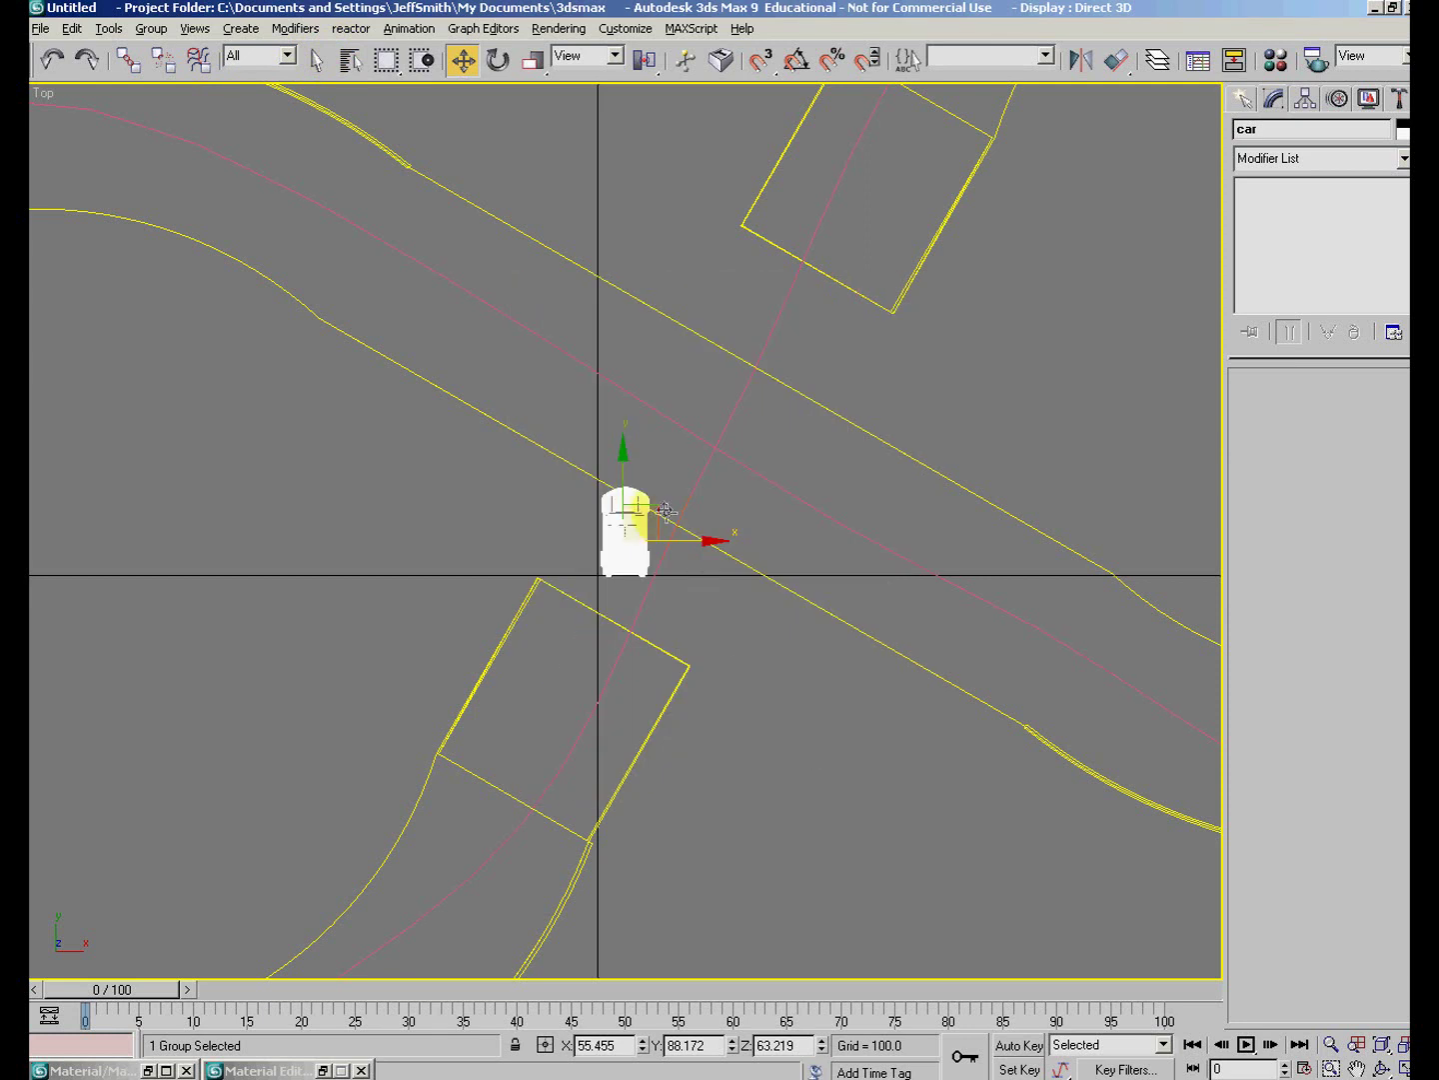
Assign a Path Constraint as the car group's position controller.
{"action": "left_click", "coordinate": [1336, 99]}
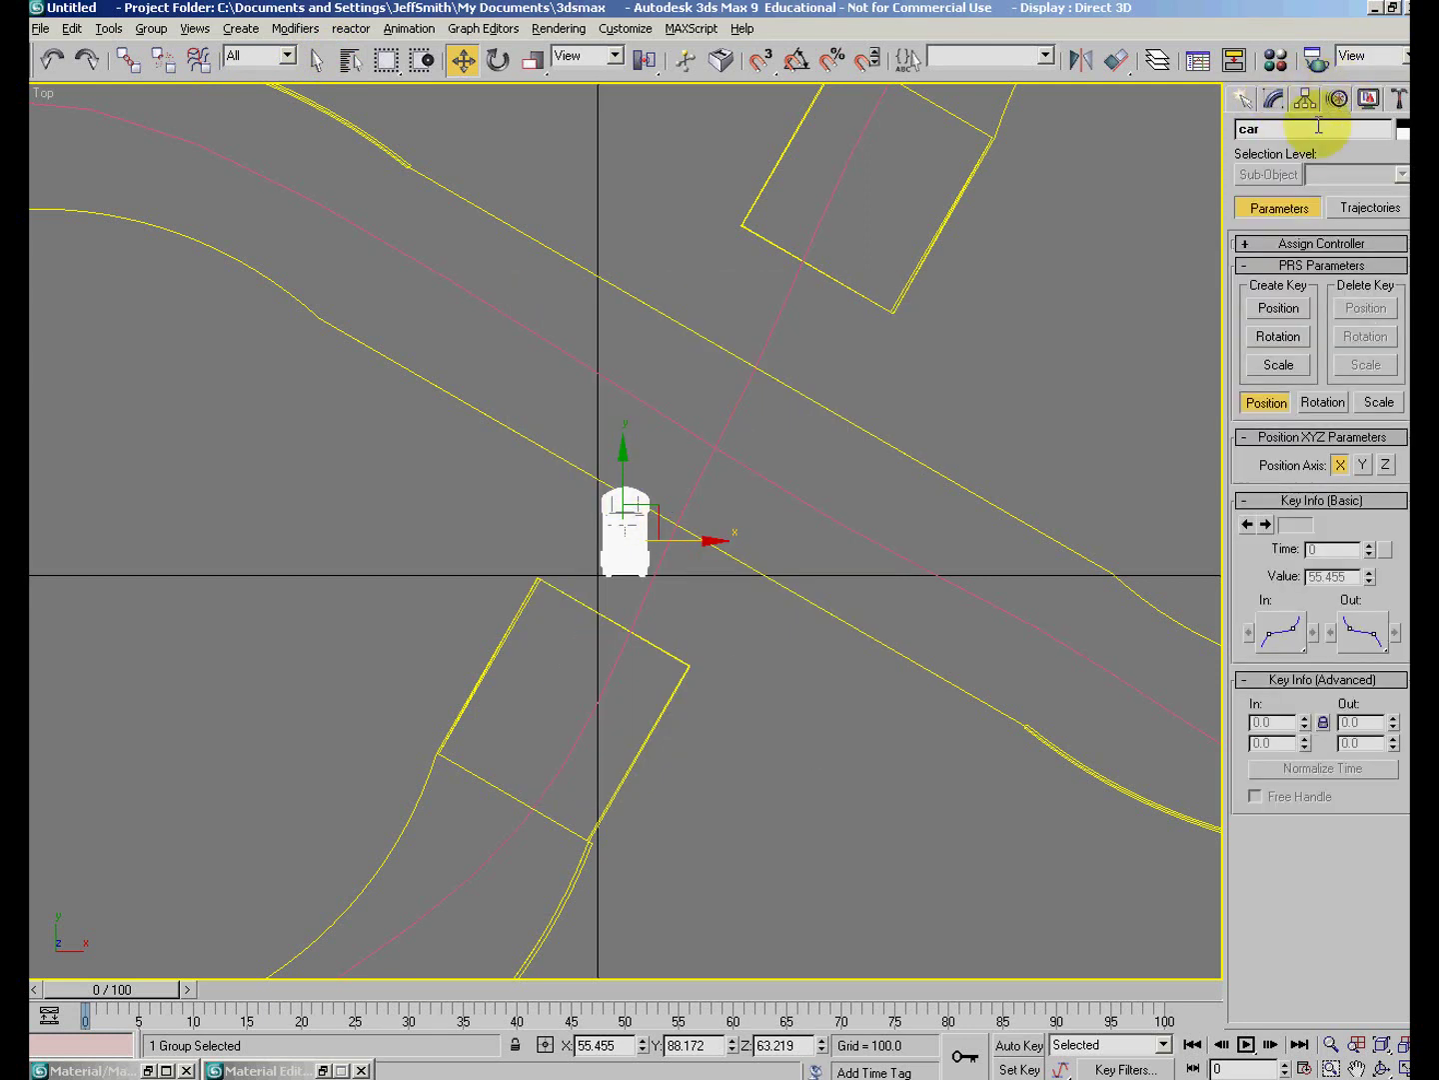
{"action": "left_click", "coordinate": [1247, 244]}
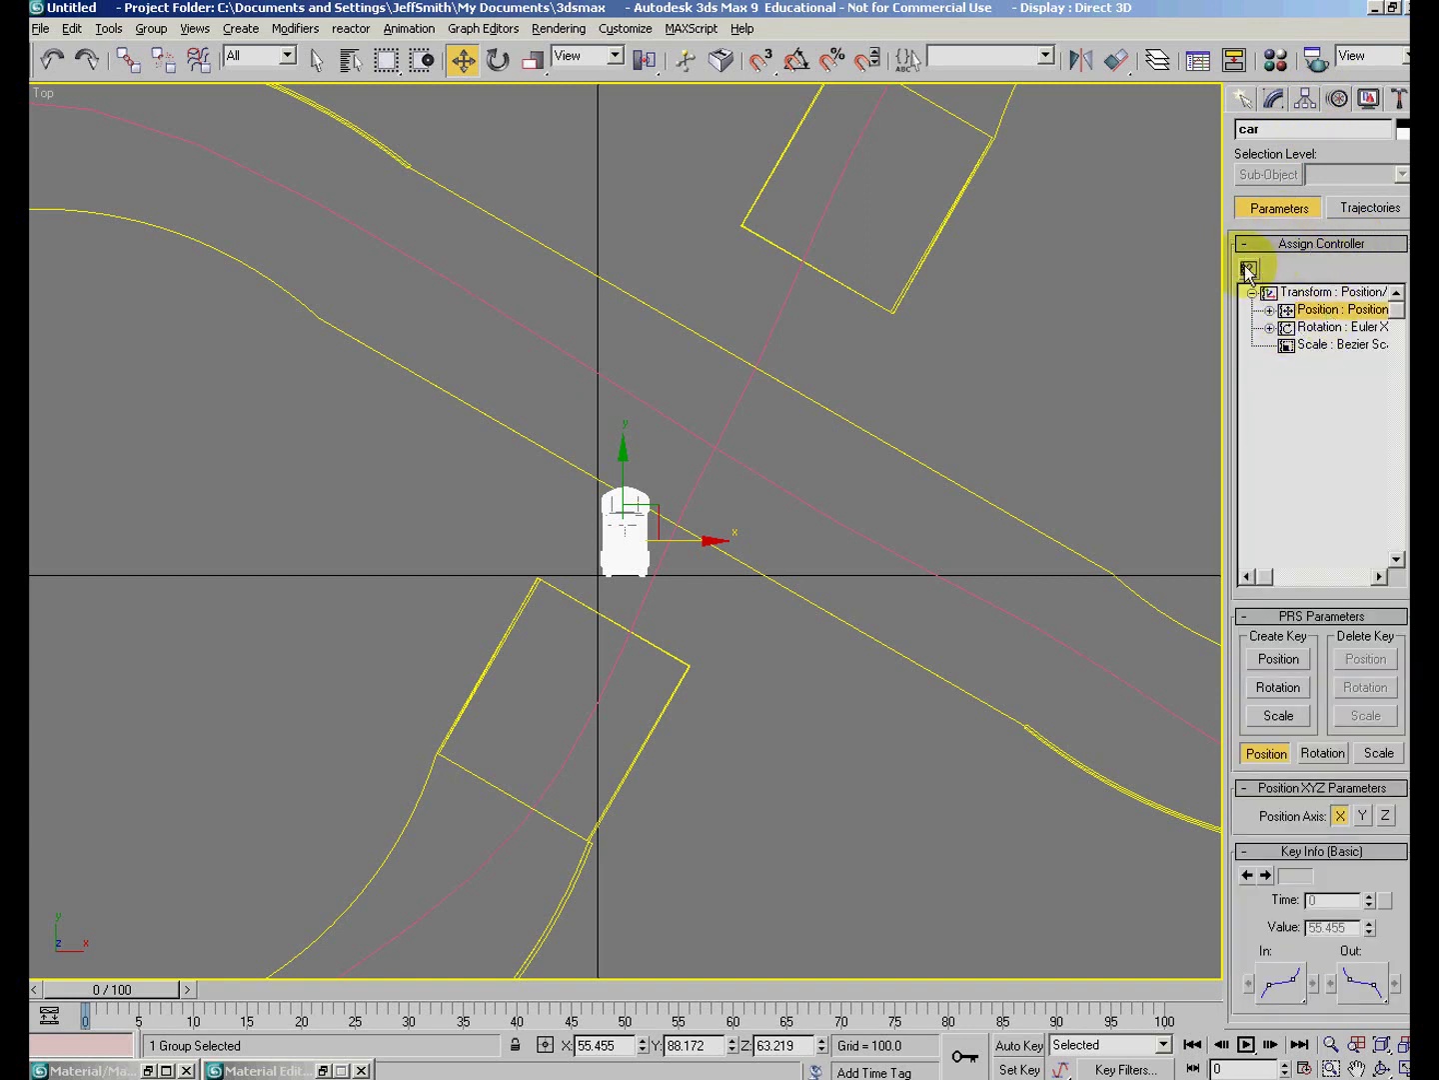
{"action": "left_click", "coordinate": [1249, 268]}
{"action": "left_click", "coordinate": [643, 452]}
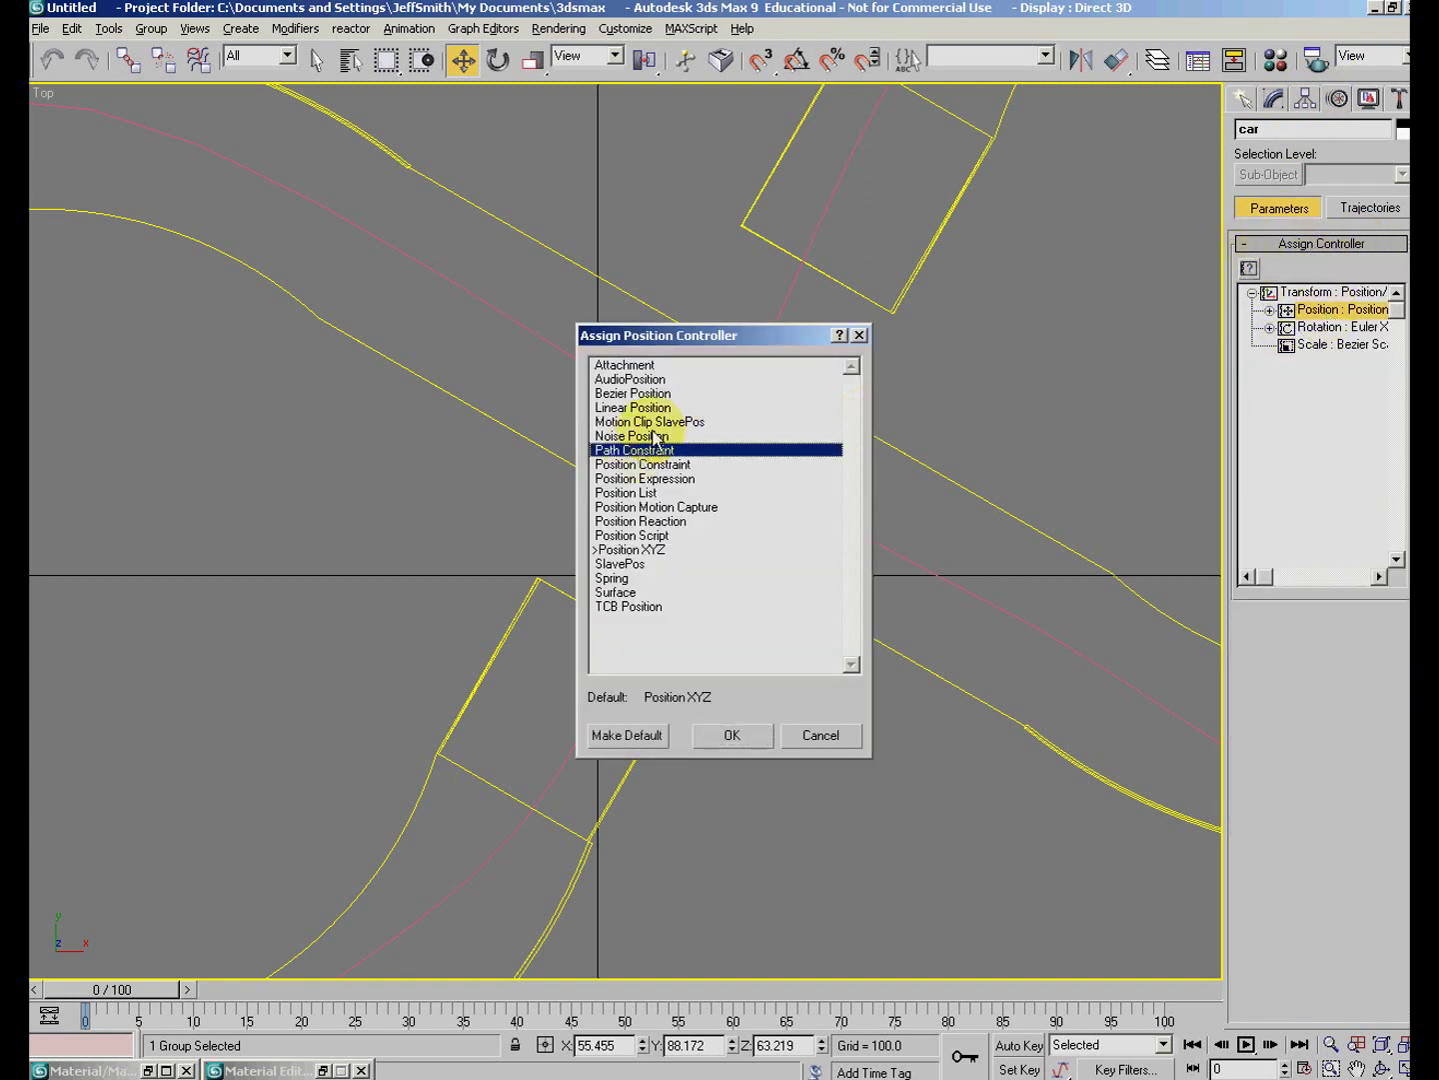
{"action": "left_click", "coordinate": [732, 734]}
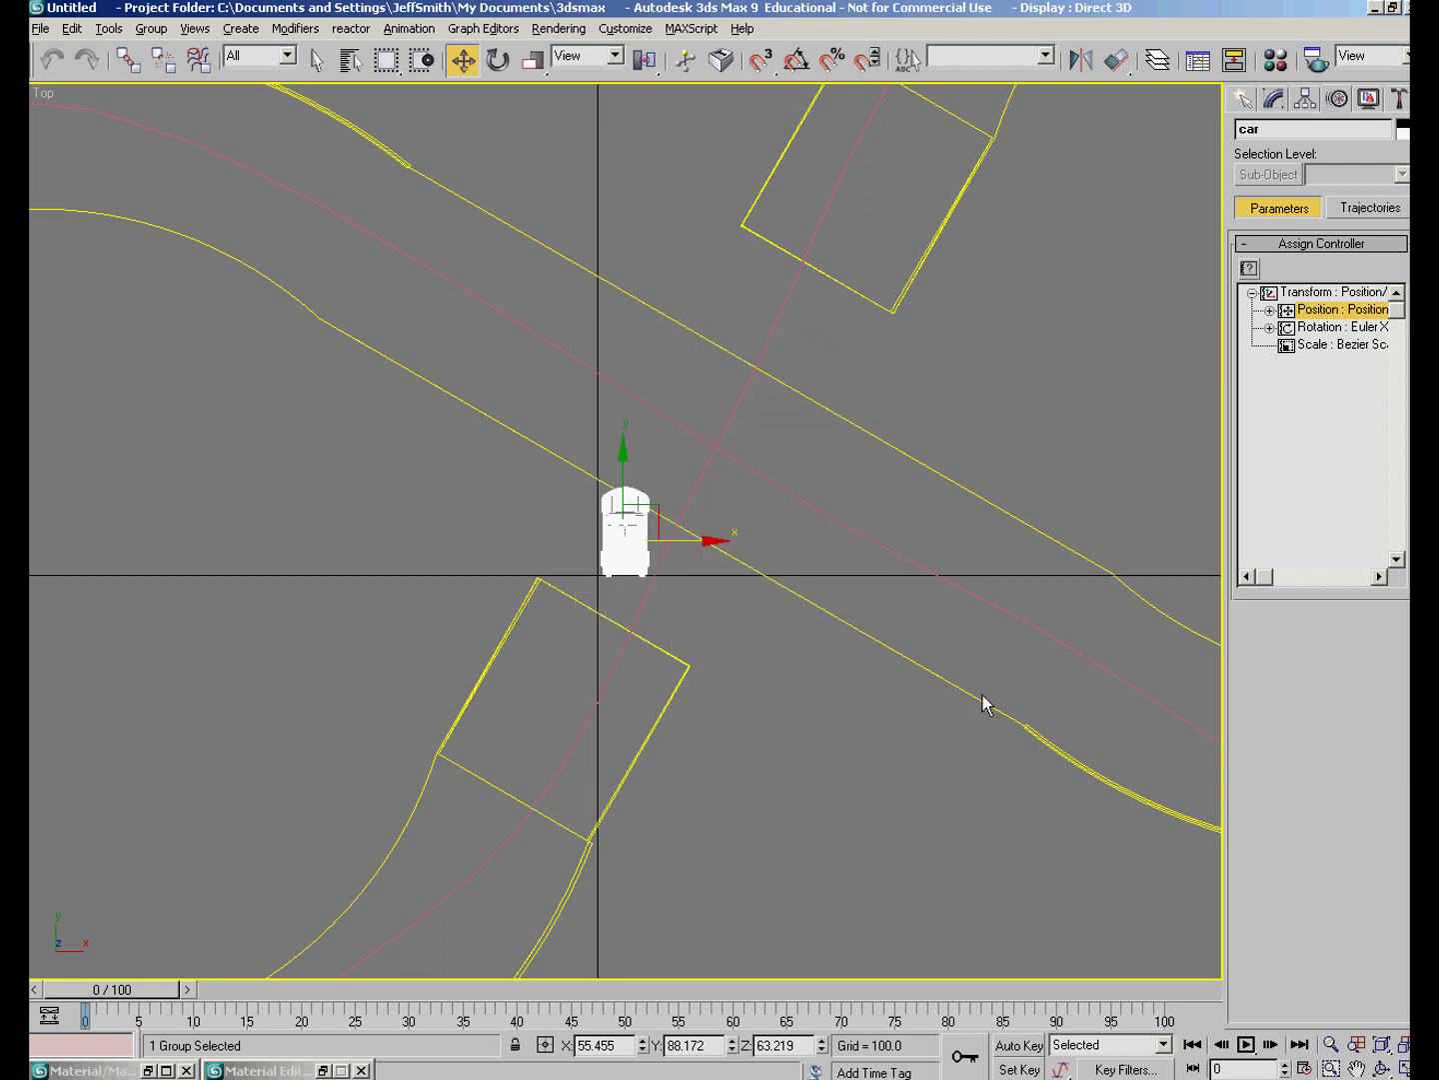
Add the track spline Line01 as the target path of the car's constraint.
{"action": "left_click", "coordinate": [1317, 815]}
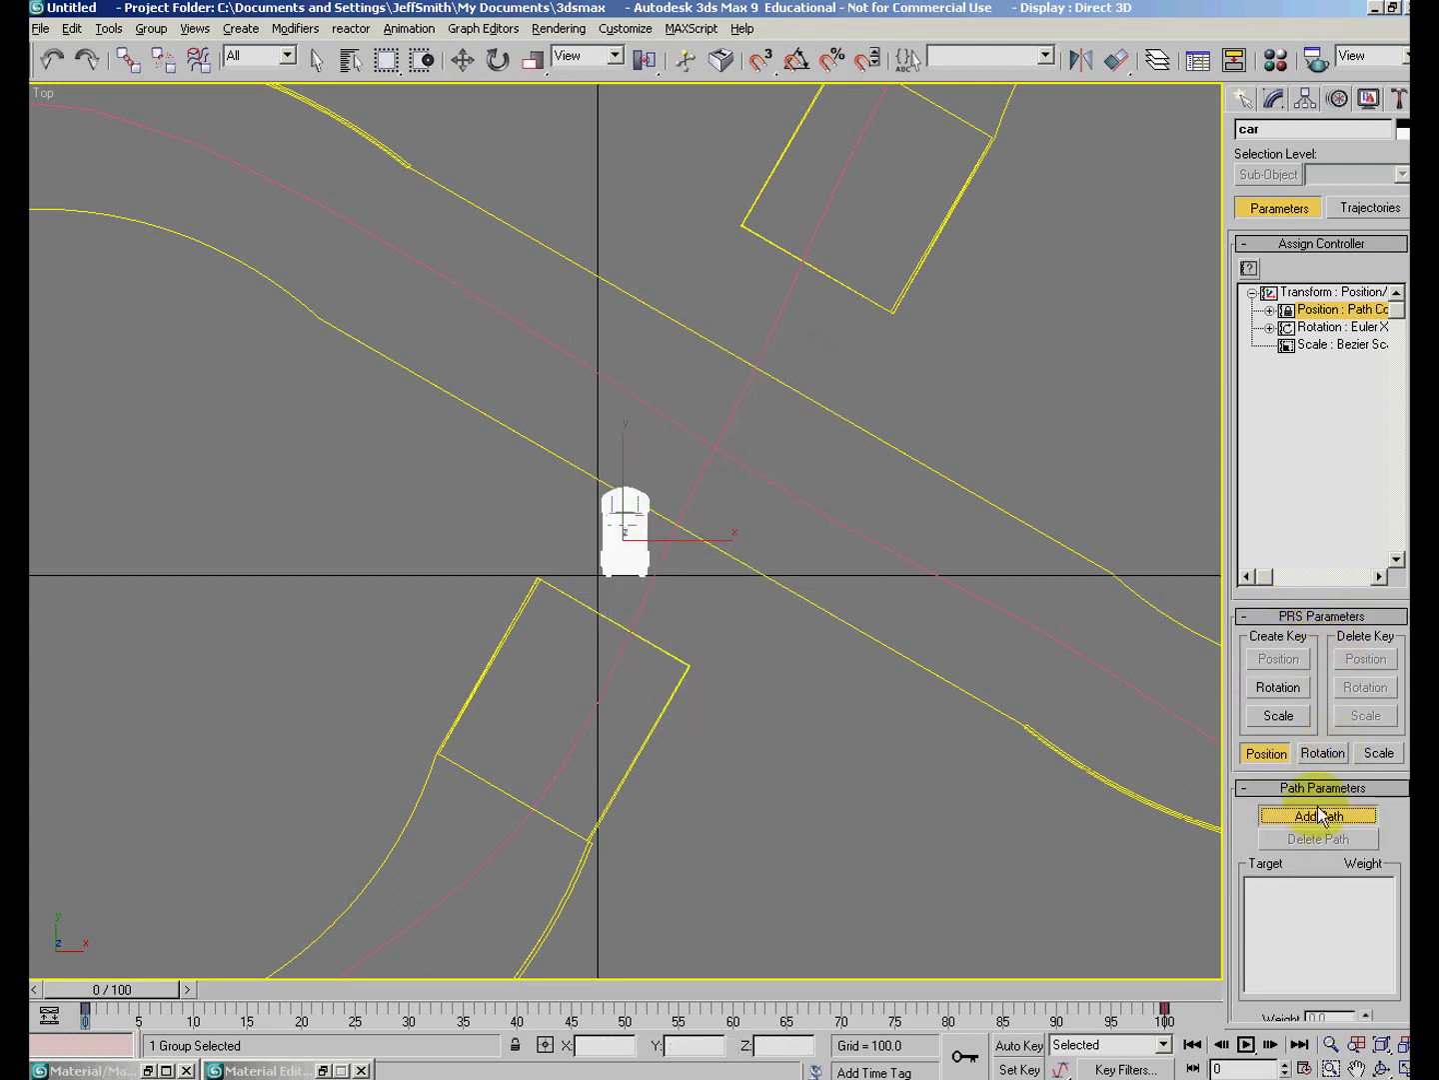
{"action": "left_click_drag", "start_coordinate": [1414, 633], "coordinate": [1411, 781]}
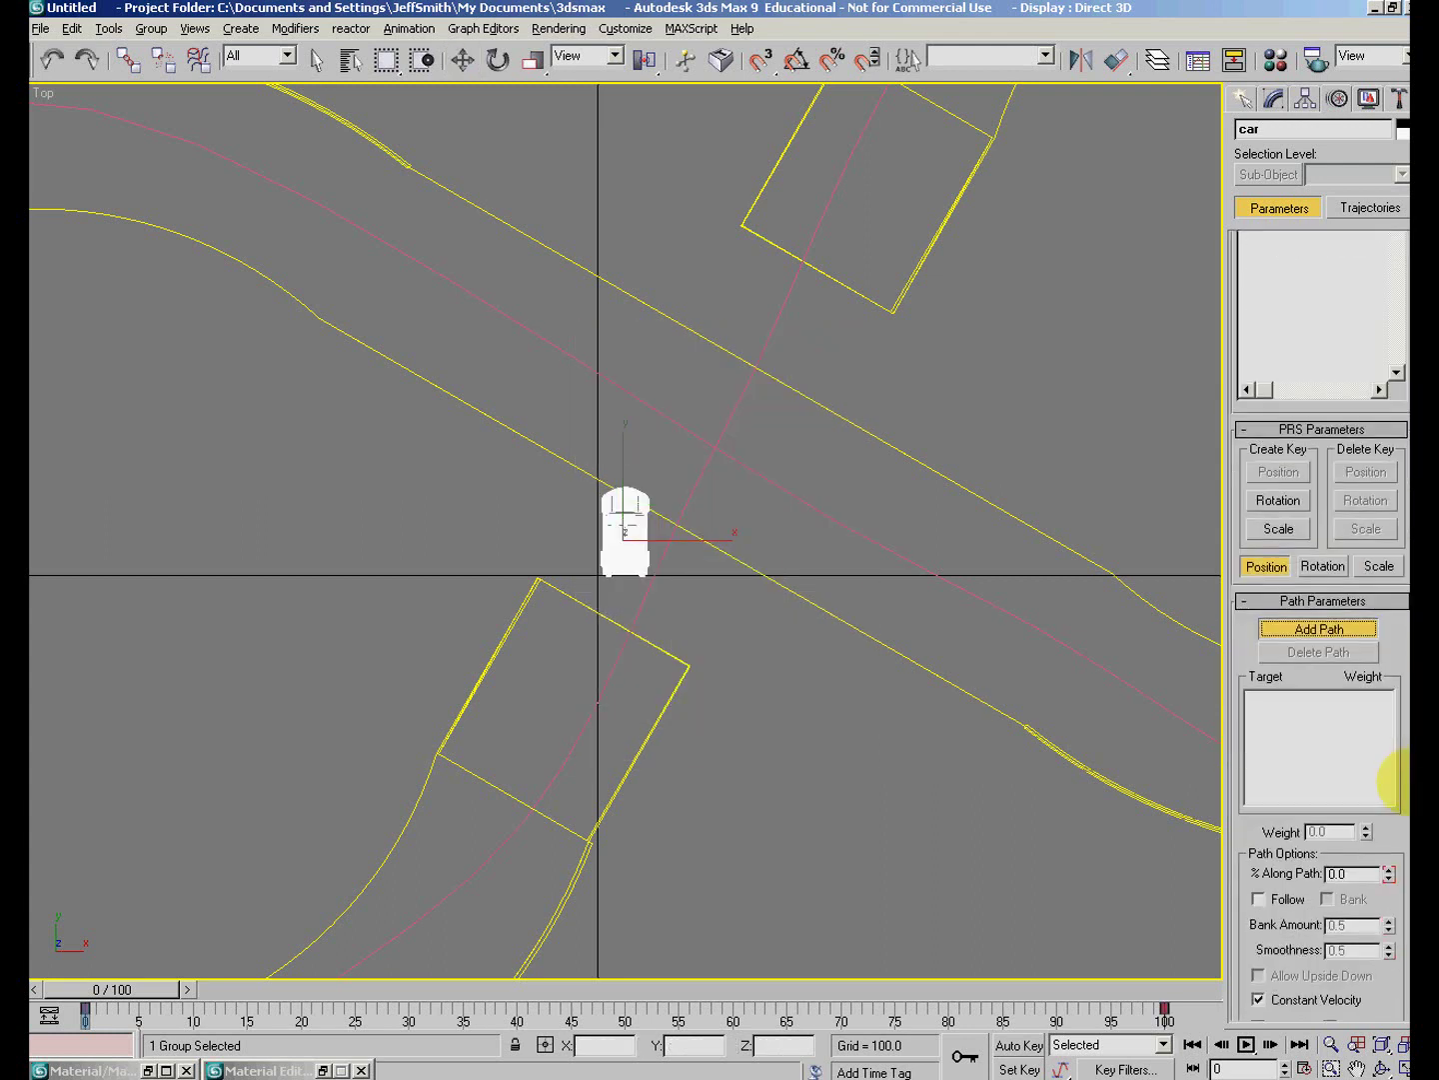
{"action": "left_click", "coordinate": [745, 388]}
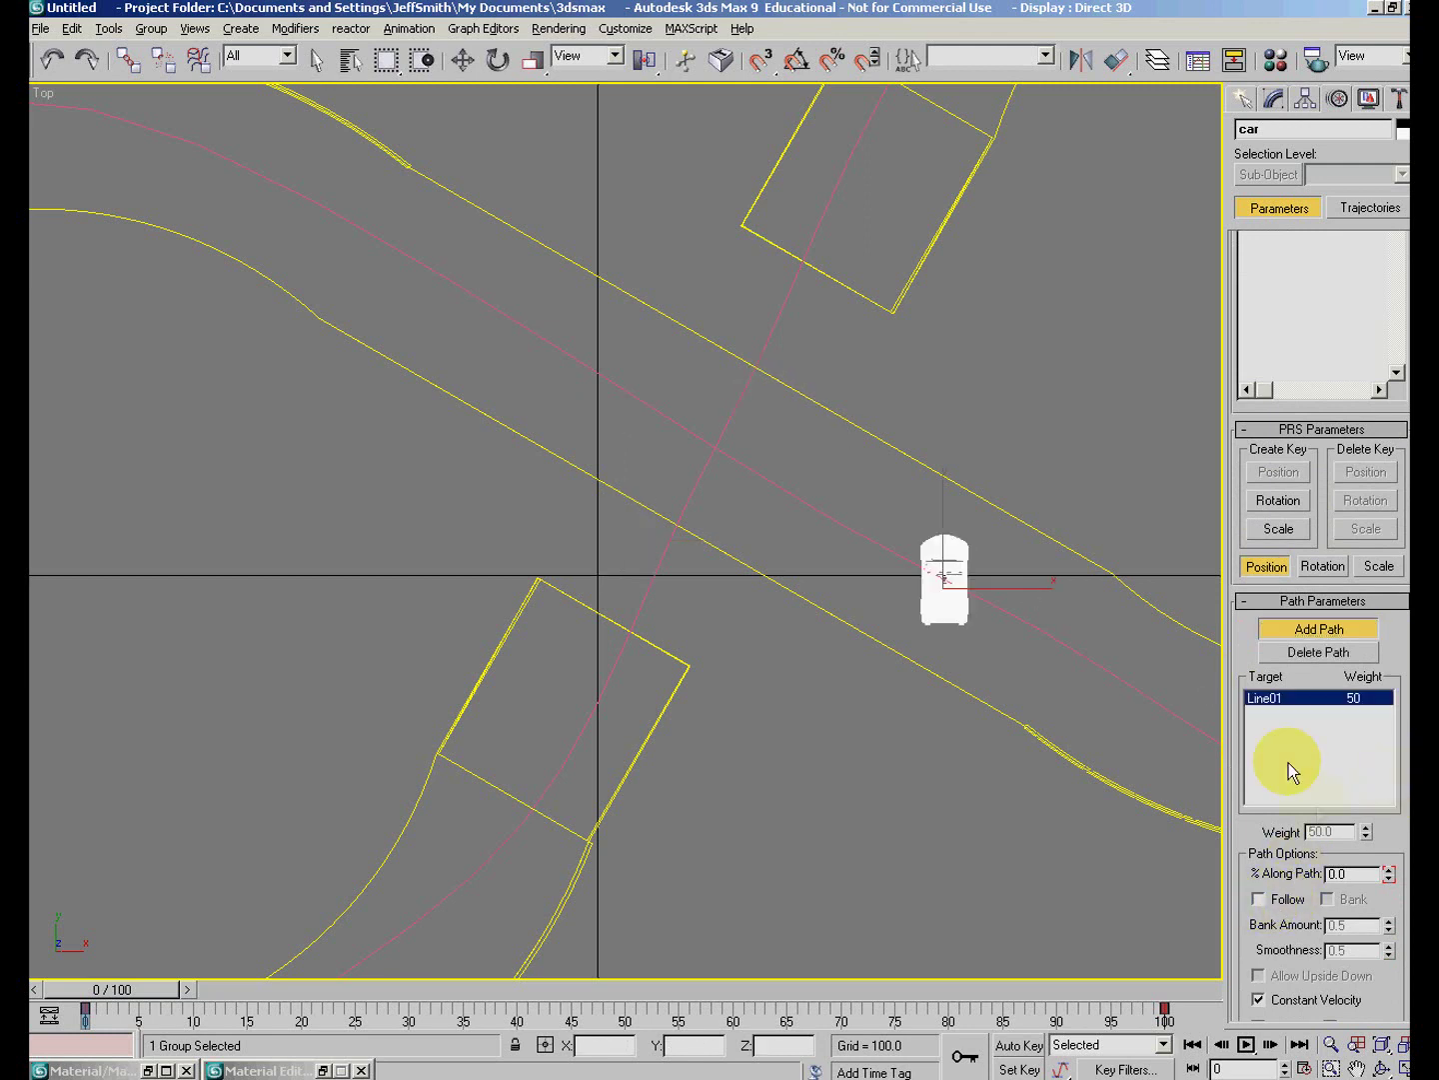
Enable Follow on the car's path constraint, rotate the car to about -120 degrees in Z to face along the spline, and deselect it.
{"action": "left_click", "coordinate": [1260, 898]}
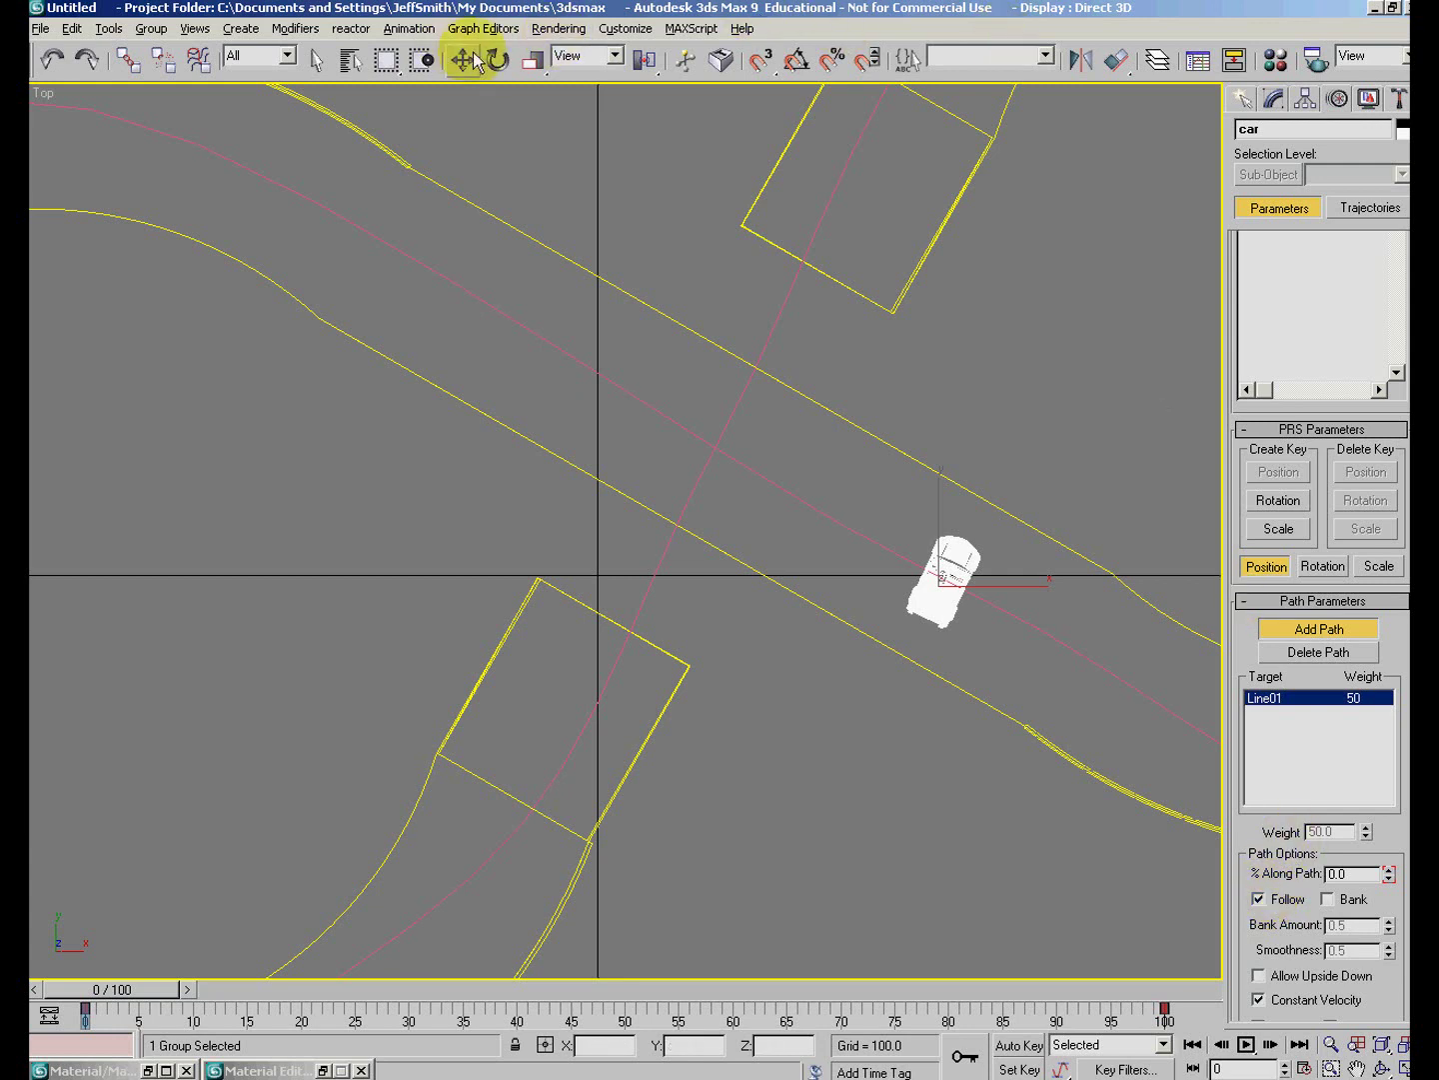
{"action": "left_click", "coordinate": [499, 61]}
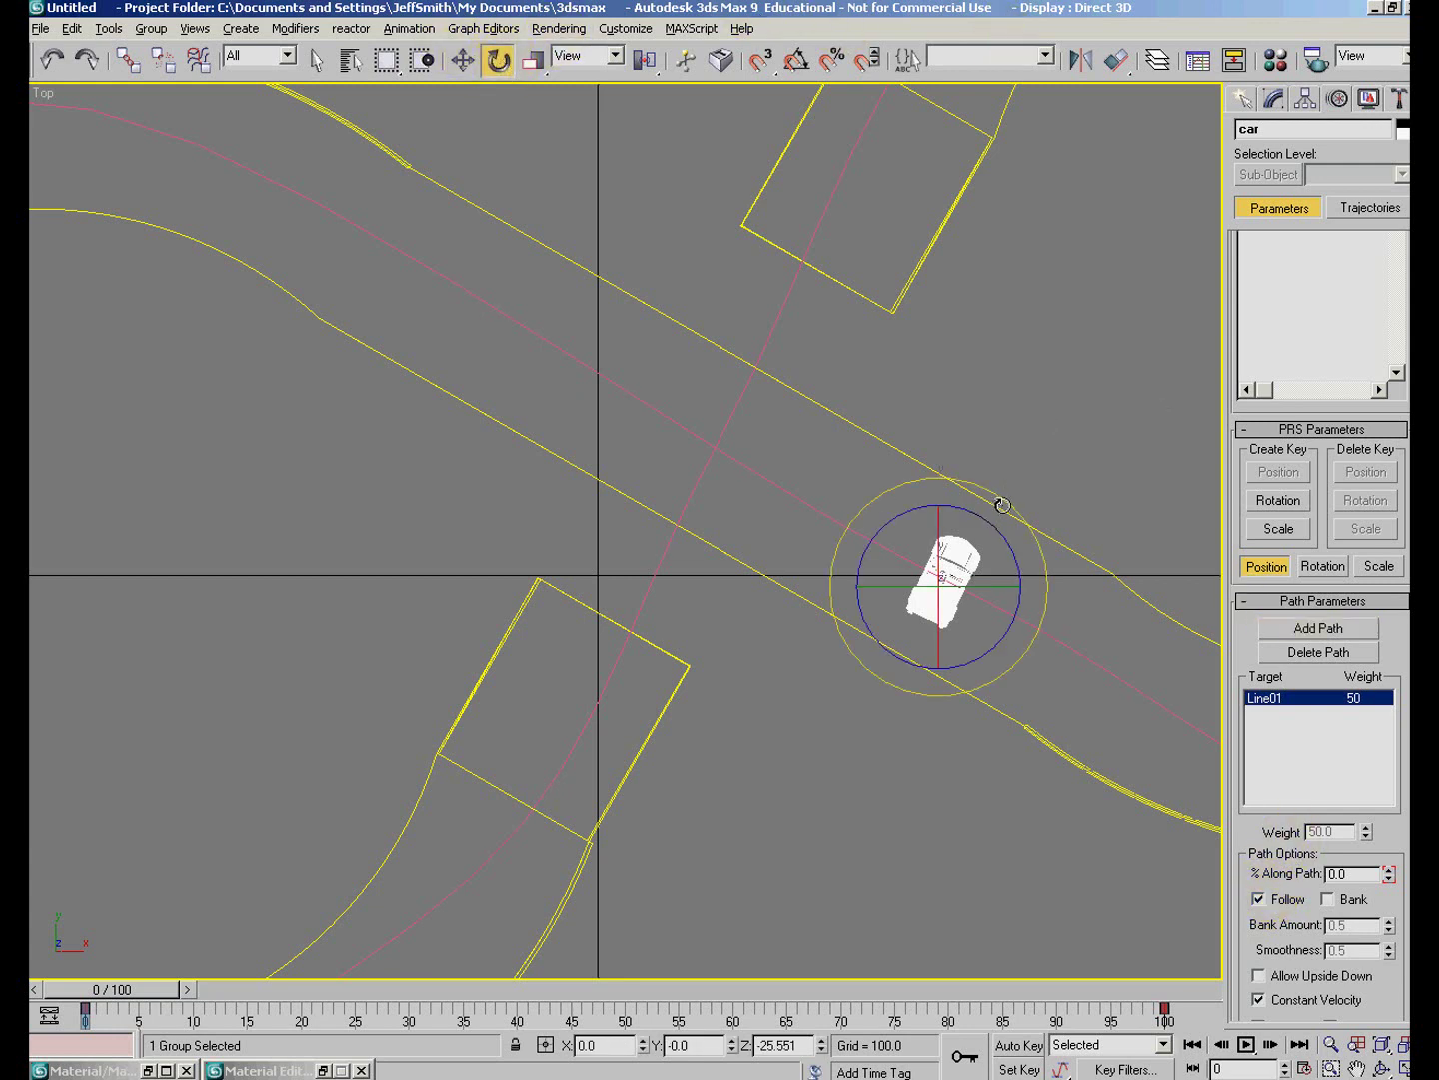
{"action": "left_click_drag", "start_coordinate": [1008, 502], "coordinate": [1044, 800]}
{"action": "left_click", "coordinate": [1406, 1069]}
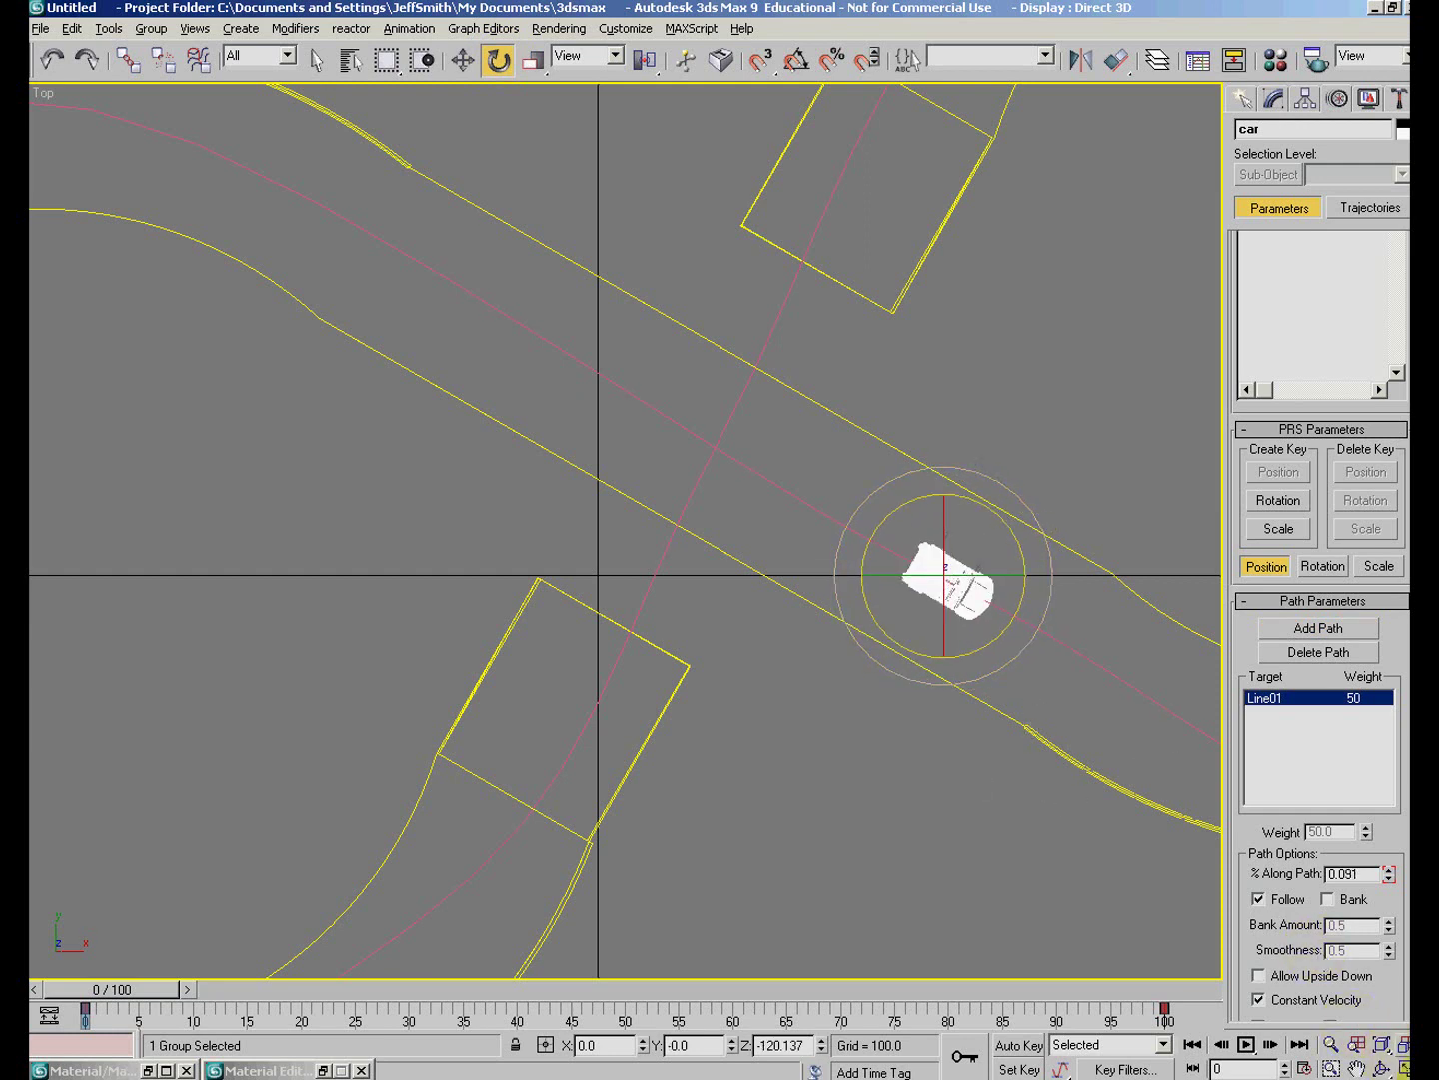
{"action": "left_click", "coordinate": [1404, 1066]}
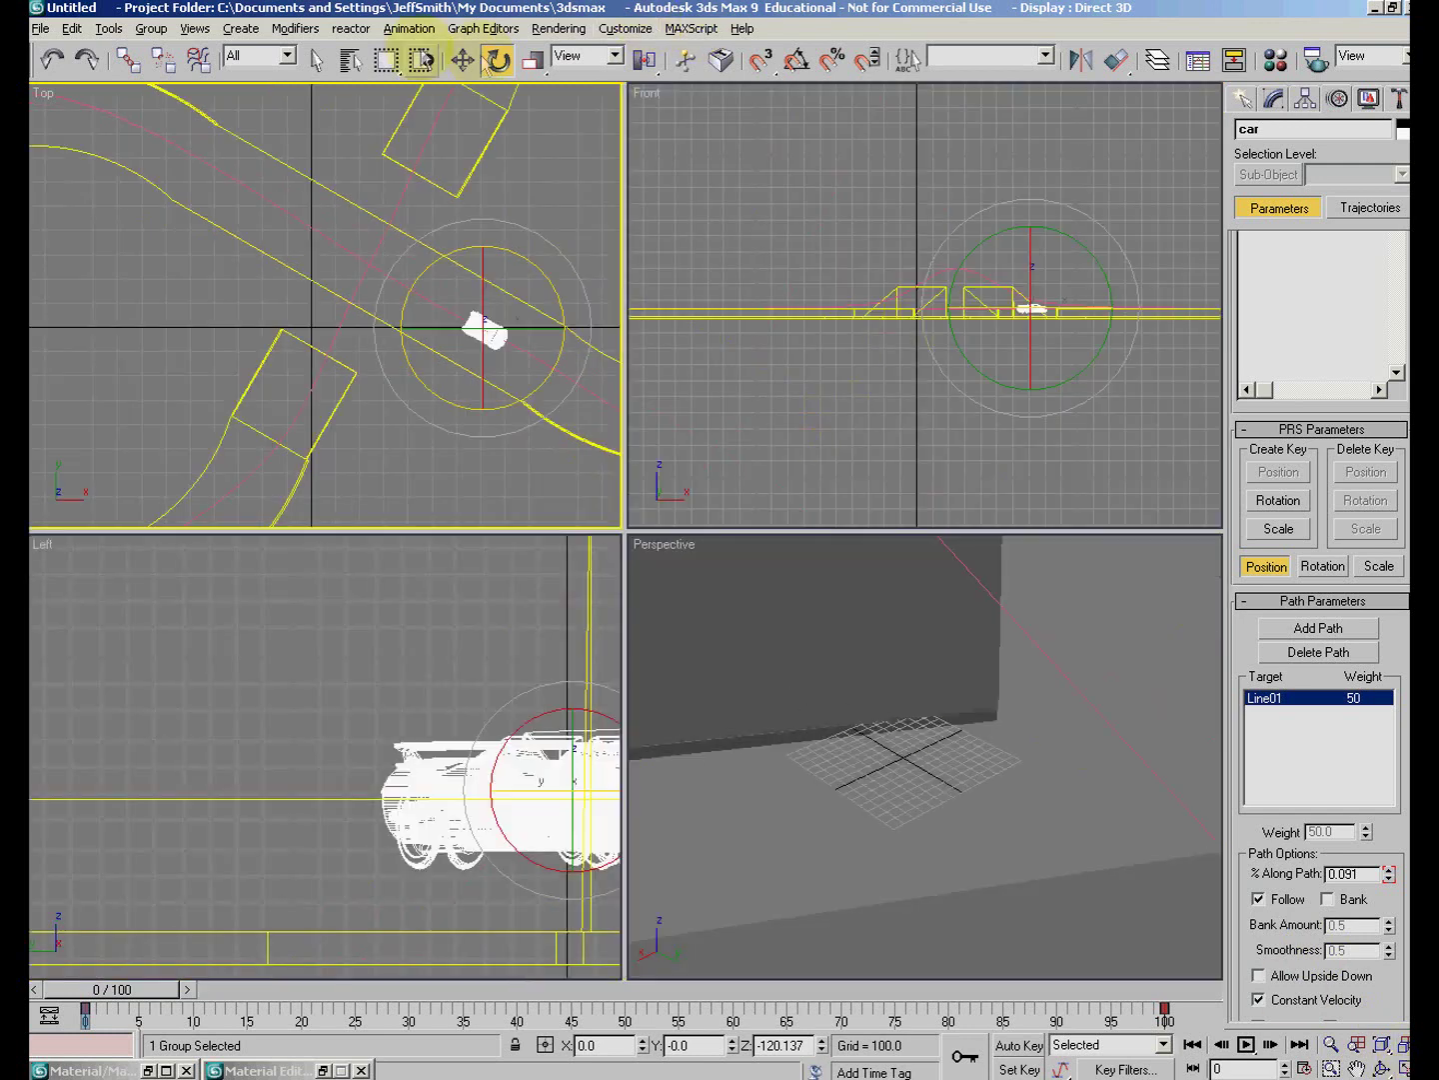
{"action": "left_click", "coordinate": [328, 60]}
{"action": "left_click", "coordinate": [815, 195]}
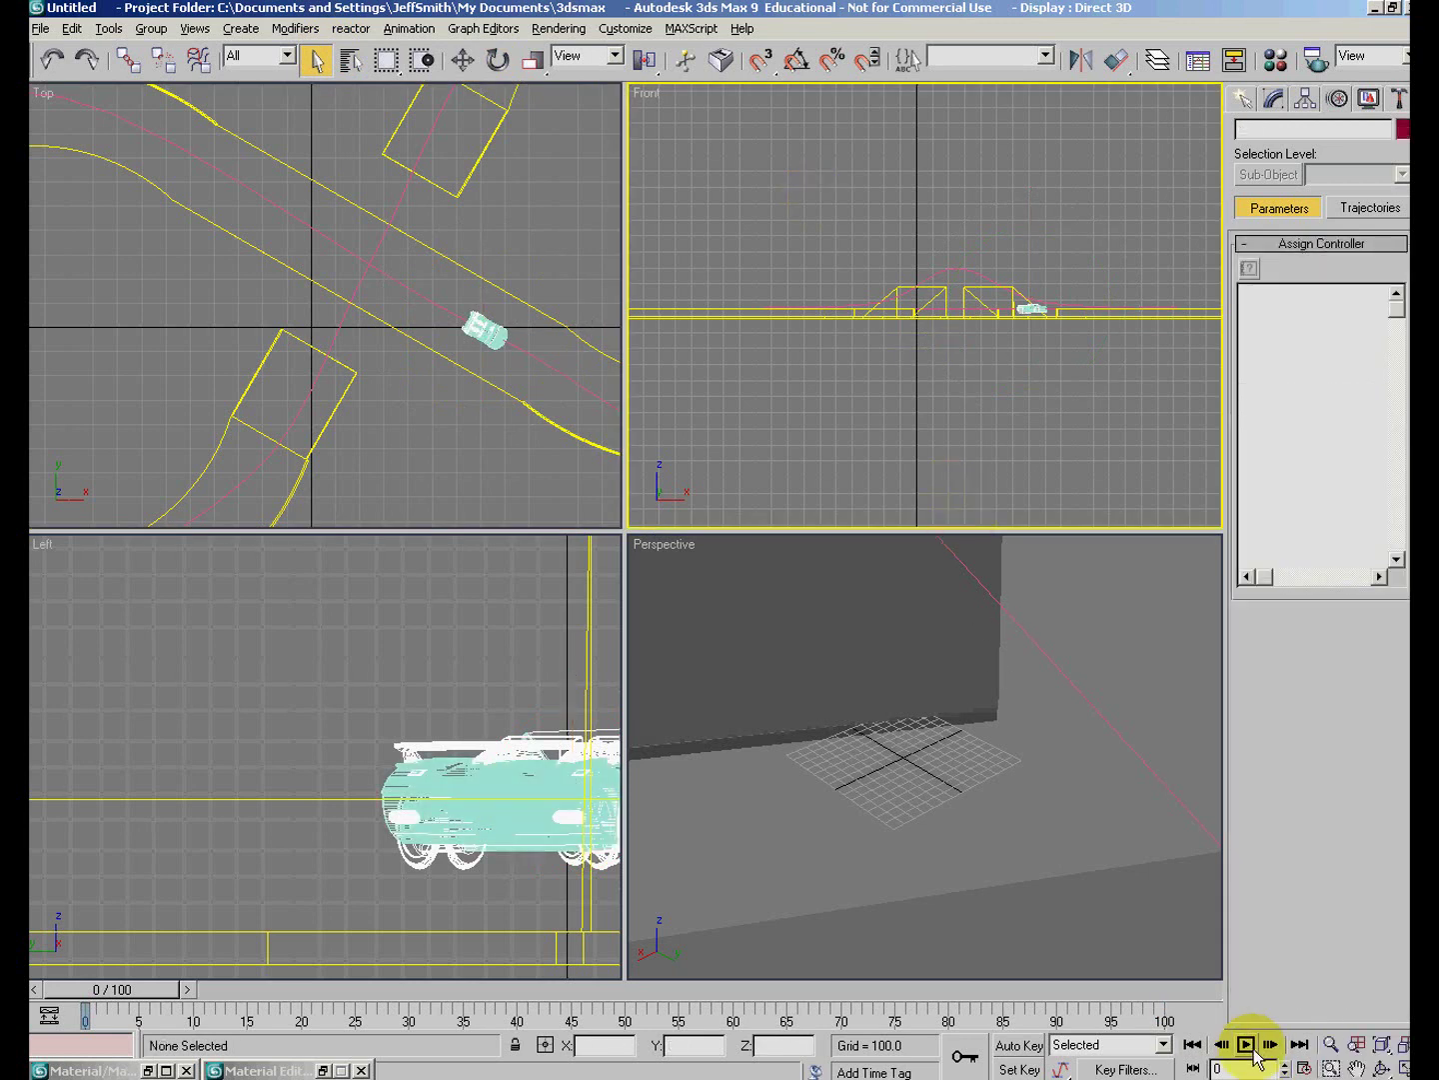
Play the animation in the enlarged Top view to check the car's travel around the whole track.
{"action": "left_click", "coordinate": [428, 475]}
{"action": "scroll", "coordinate": [427, 475], "scroll_direction": "down", "scroll_amount": 5}
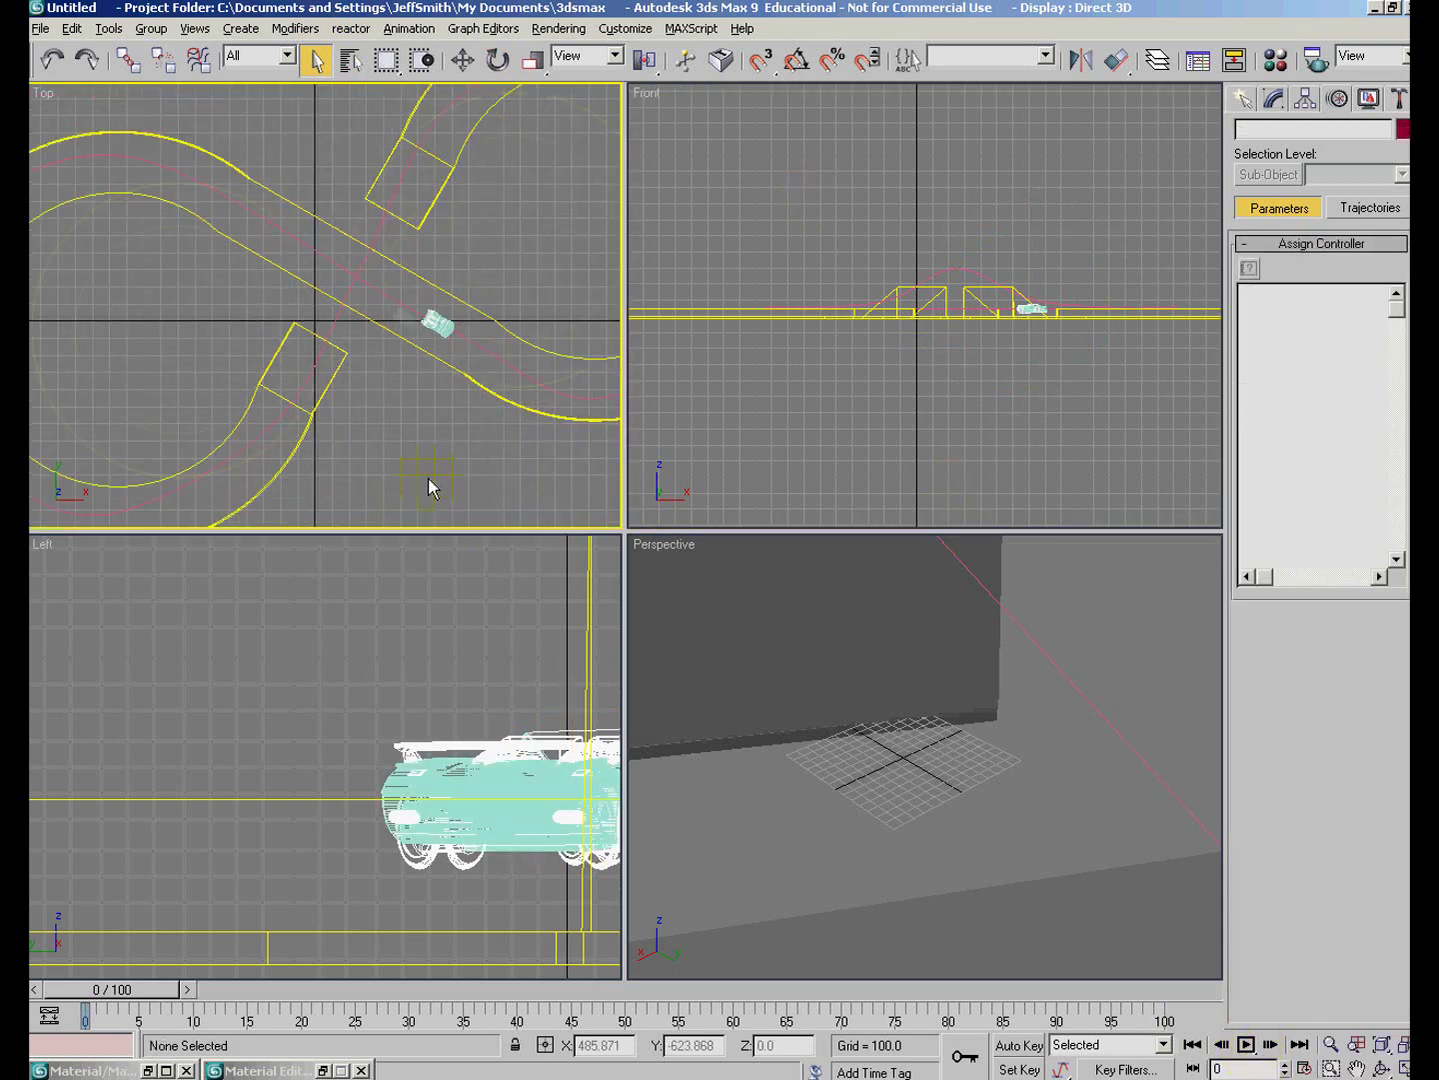
{"action": "left_click", "coordinate": [1404, 1068]}
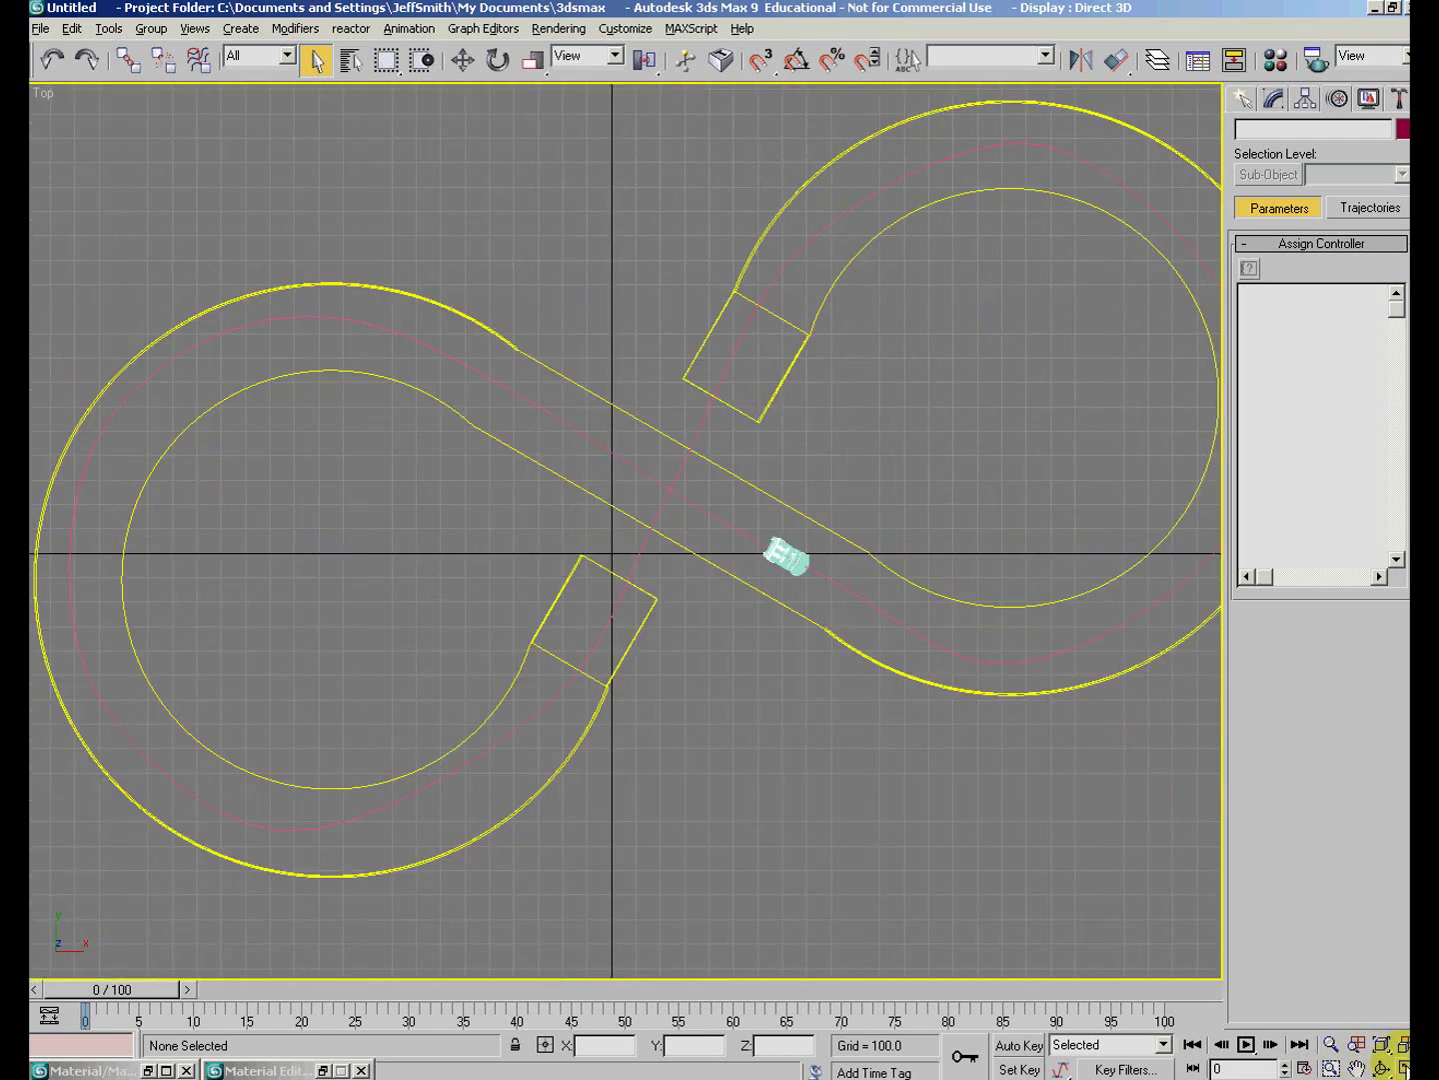
{"action": "left_click", "coordinate": [1249, 1044]}
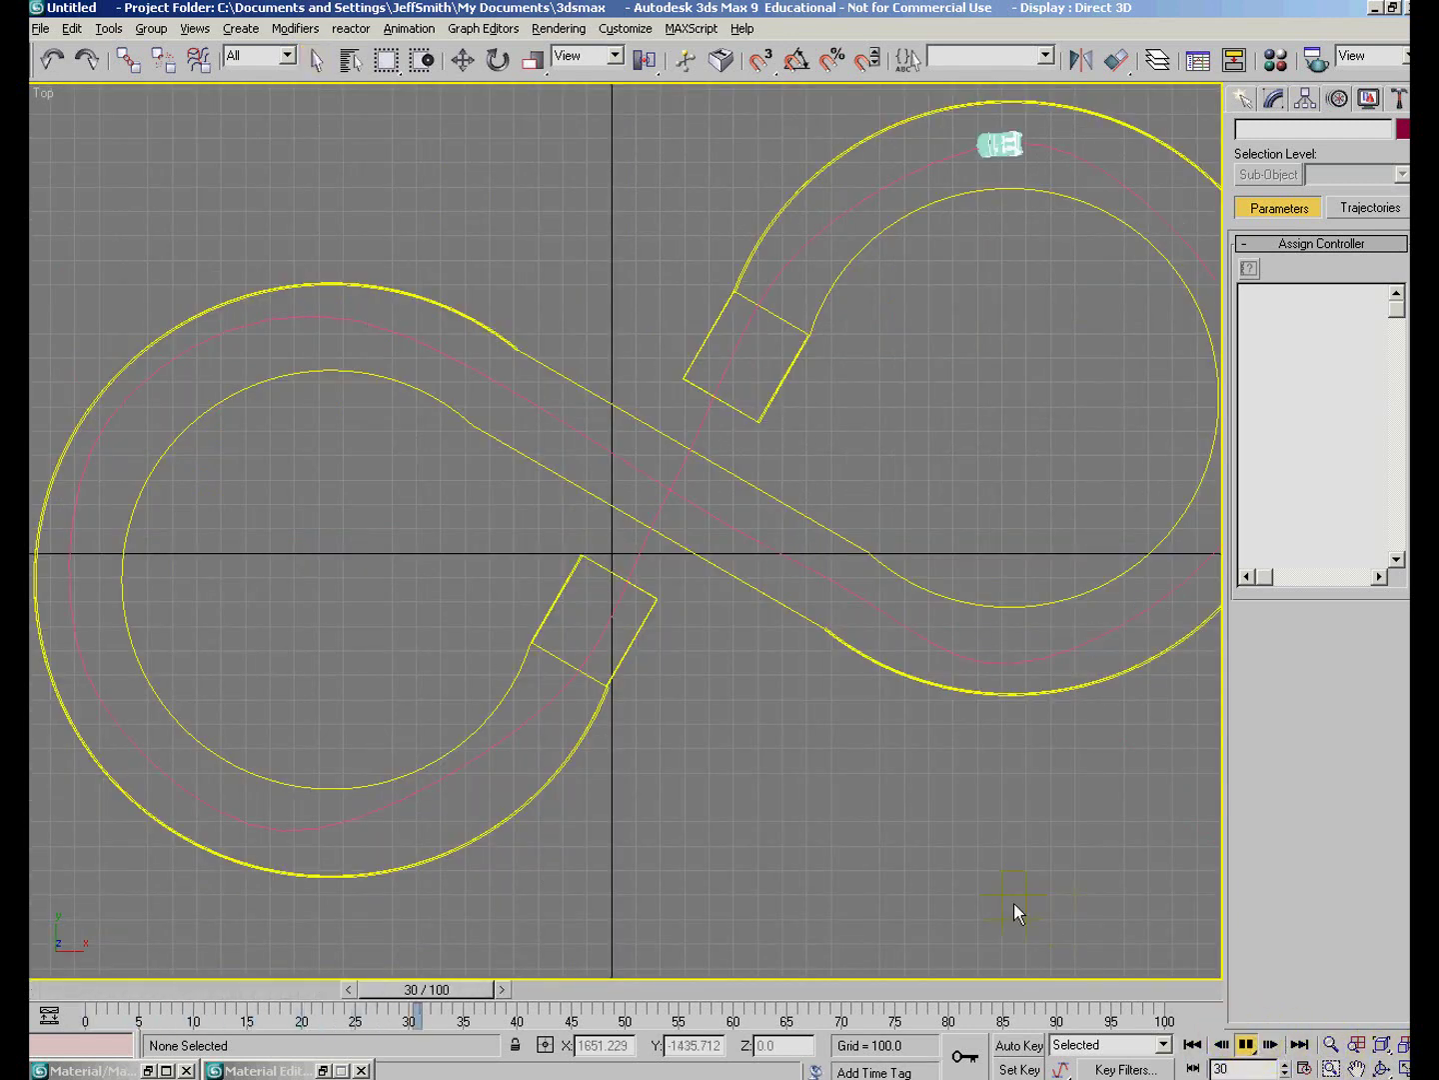
{"action": "scroll", "coordinate": [1013, 904], "scroll_direction": "down", "scroll_amount": 2}
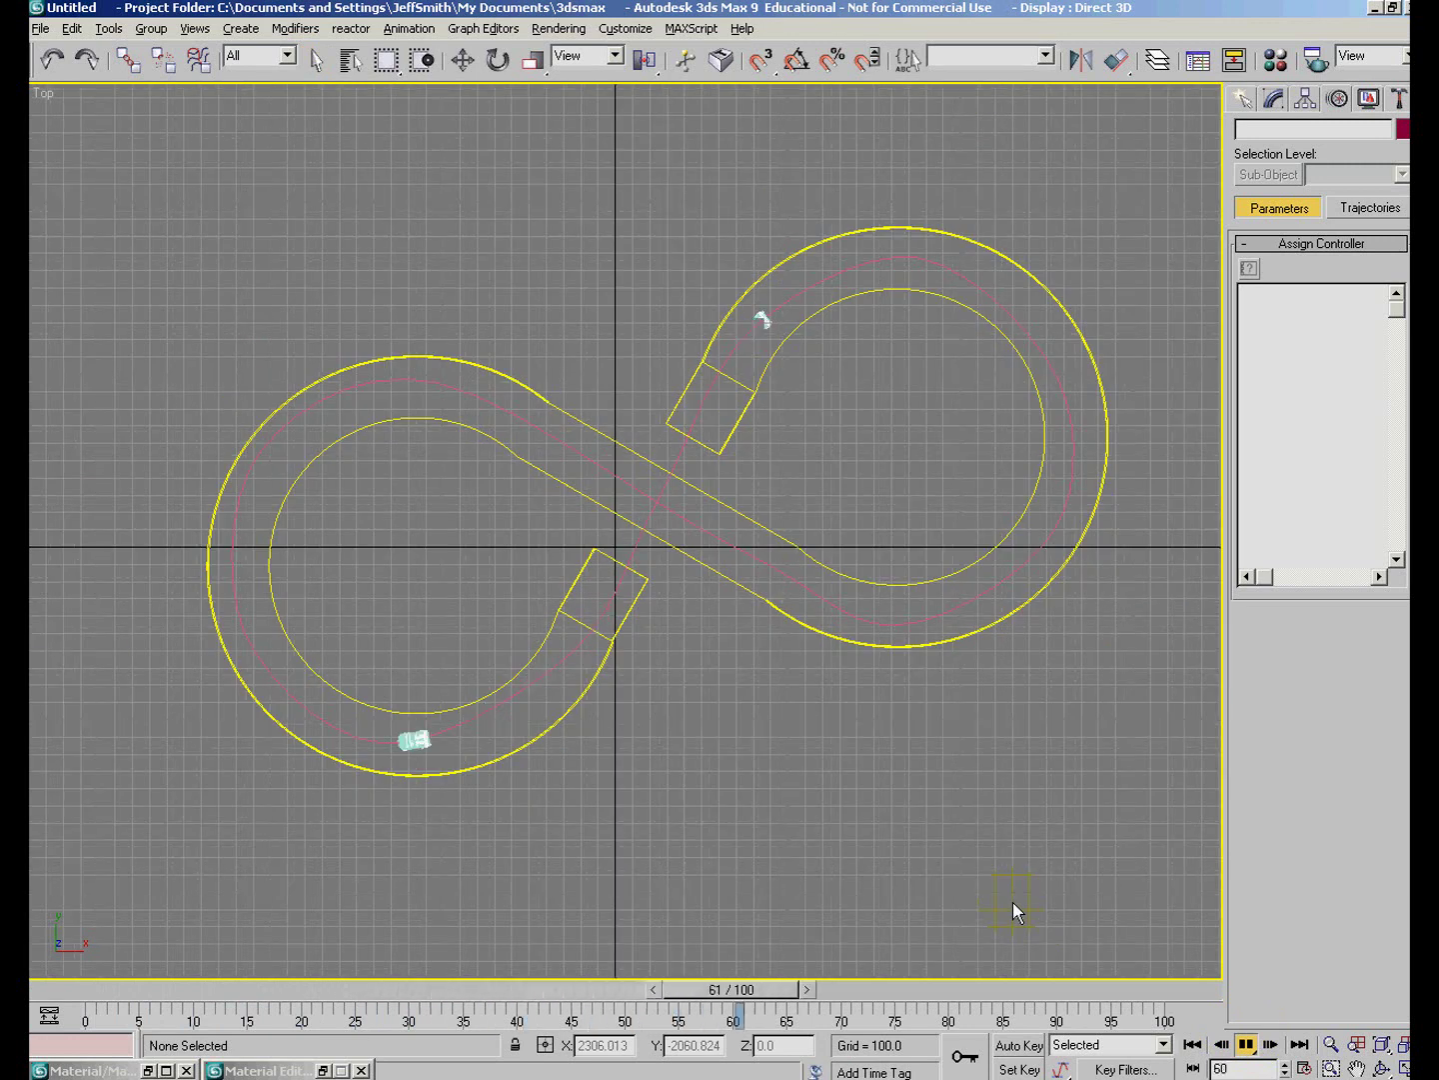
{"action": "left_click", "coordinate": [1404, 1067]}
Play the animation in the Perspective view and examine the car's motion along the track and ramps from a low angle.
{"action": "left_click", "coordinate": [938, 791]}
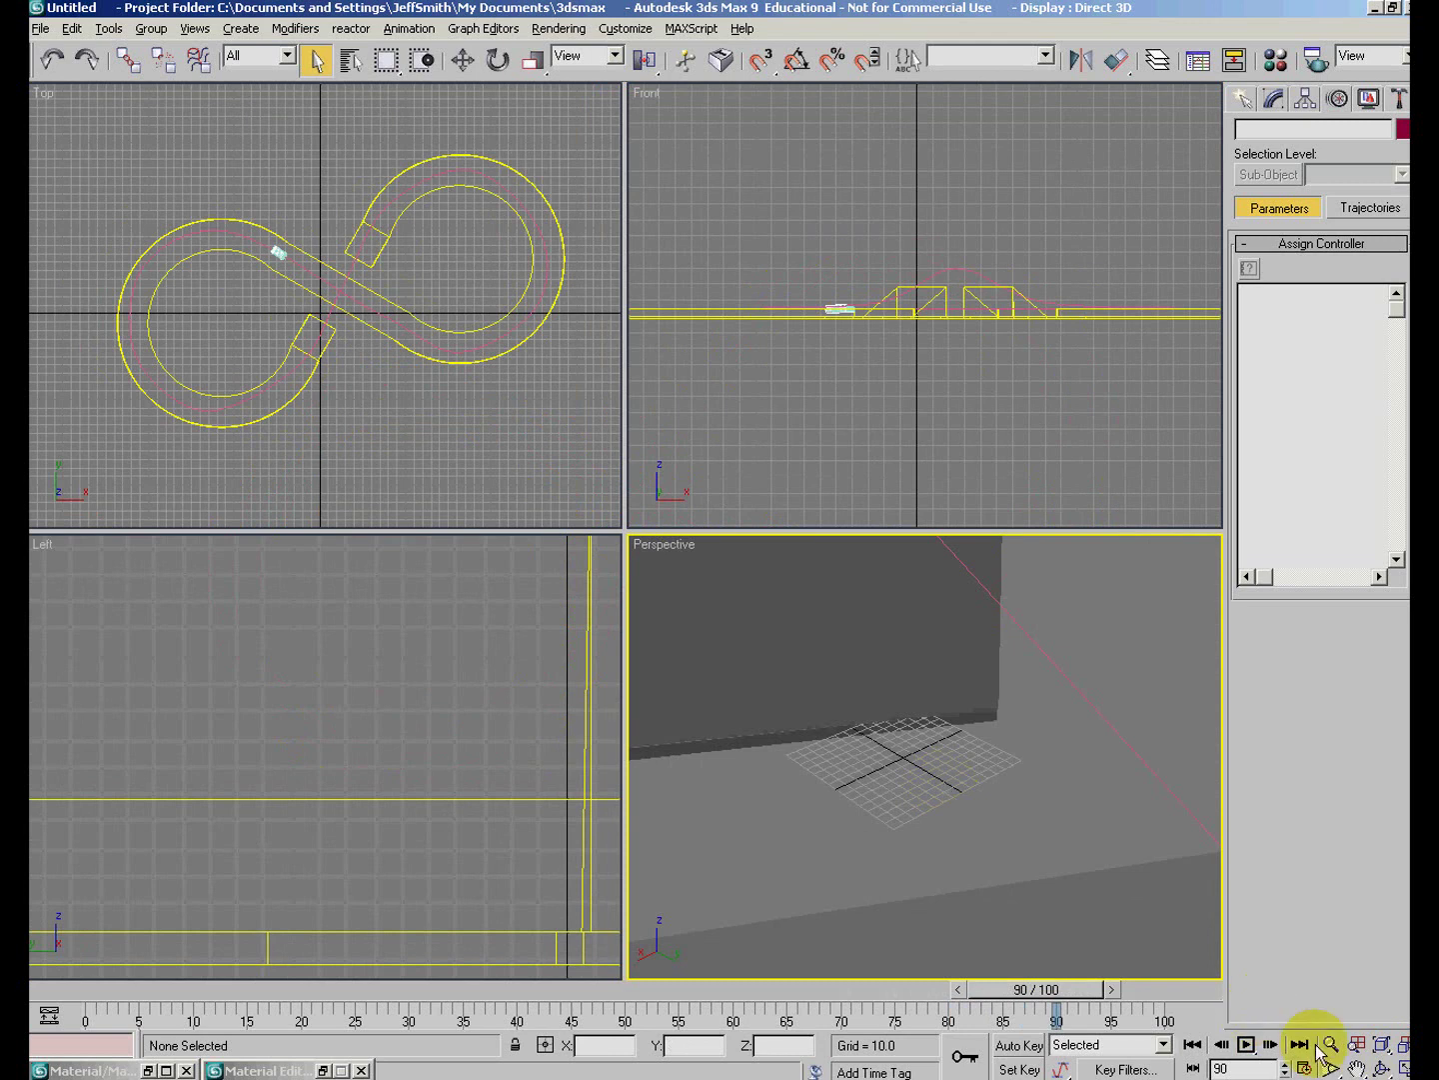
{"action": "left_click_drag", "start_coordinate": [784, 653], "coordinate": [1000, 677]}
{"action": "scroll", "coordinate": [955, 749], "scroll_direction": "down", "scroll_amount": 5}
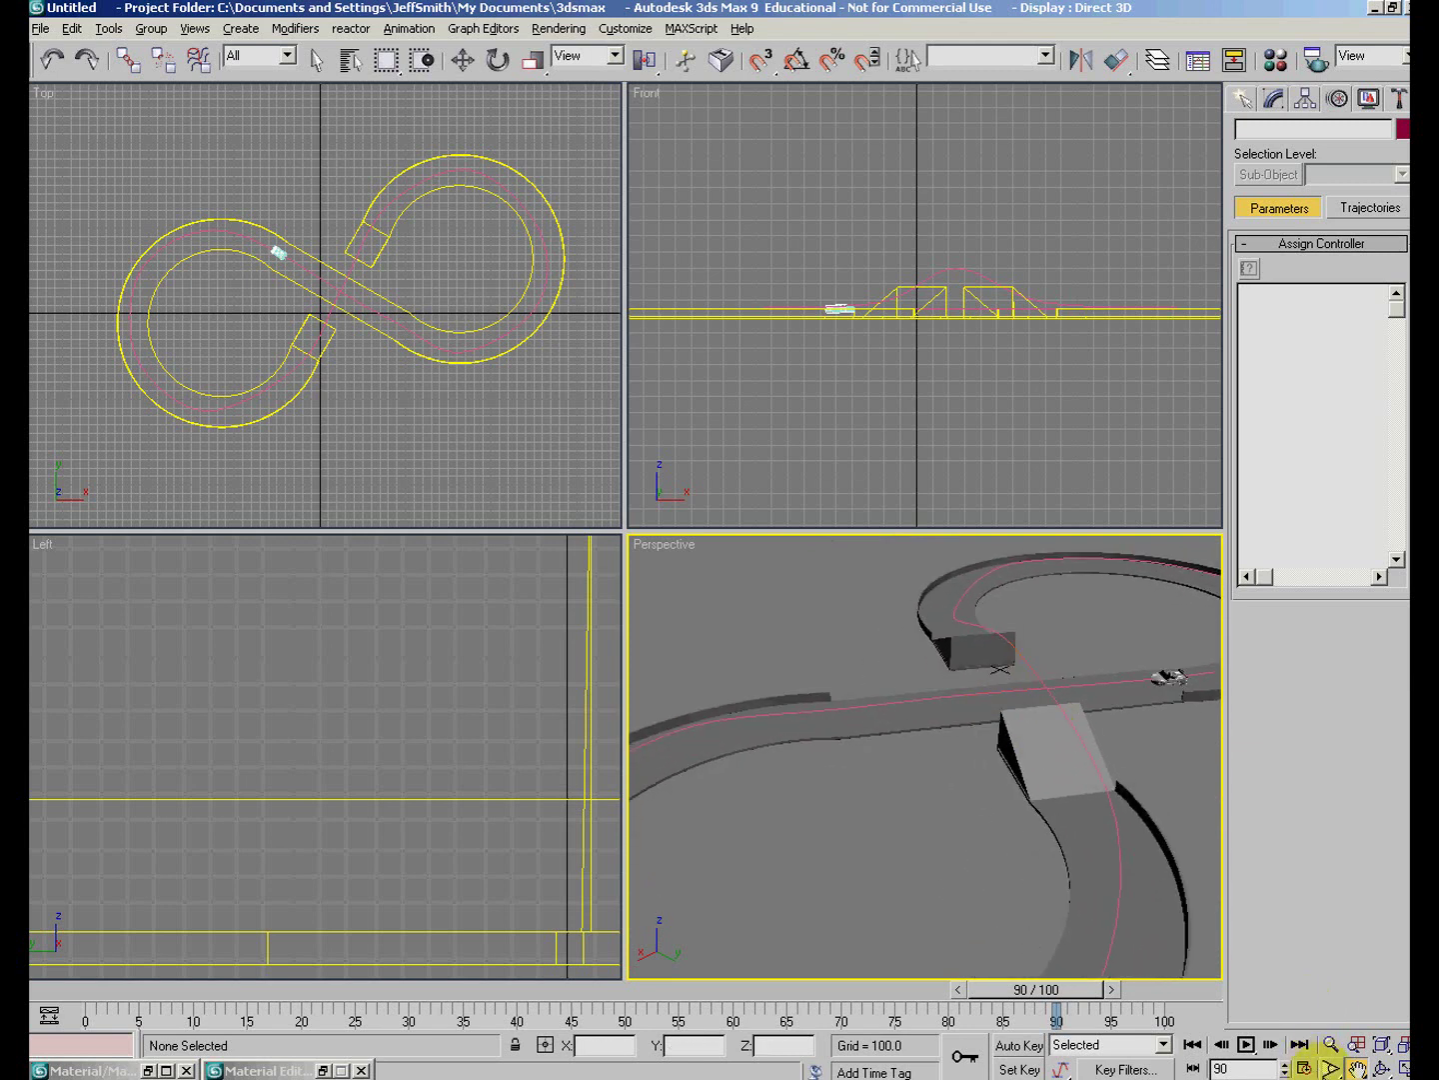
{"action": "left_click", "coordinate": [1247, 1044]}
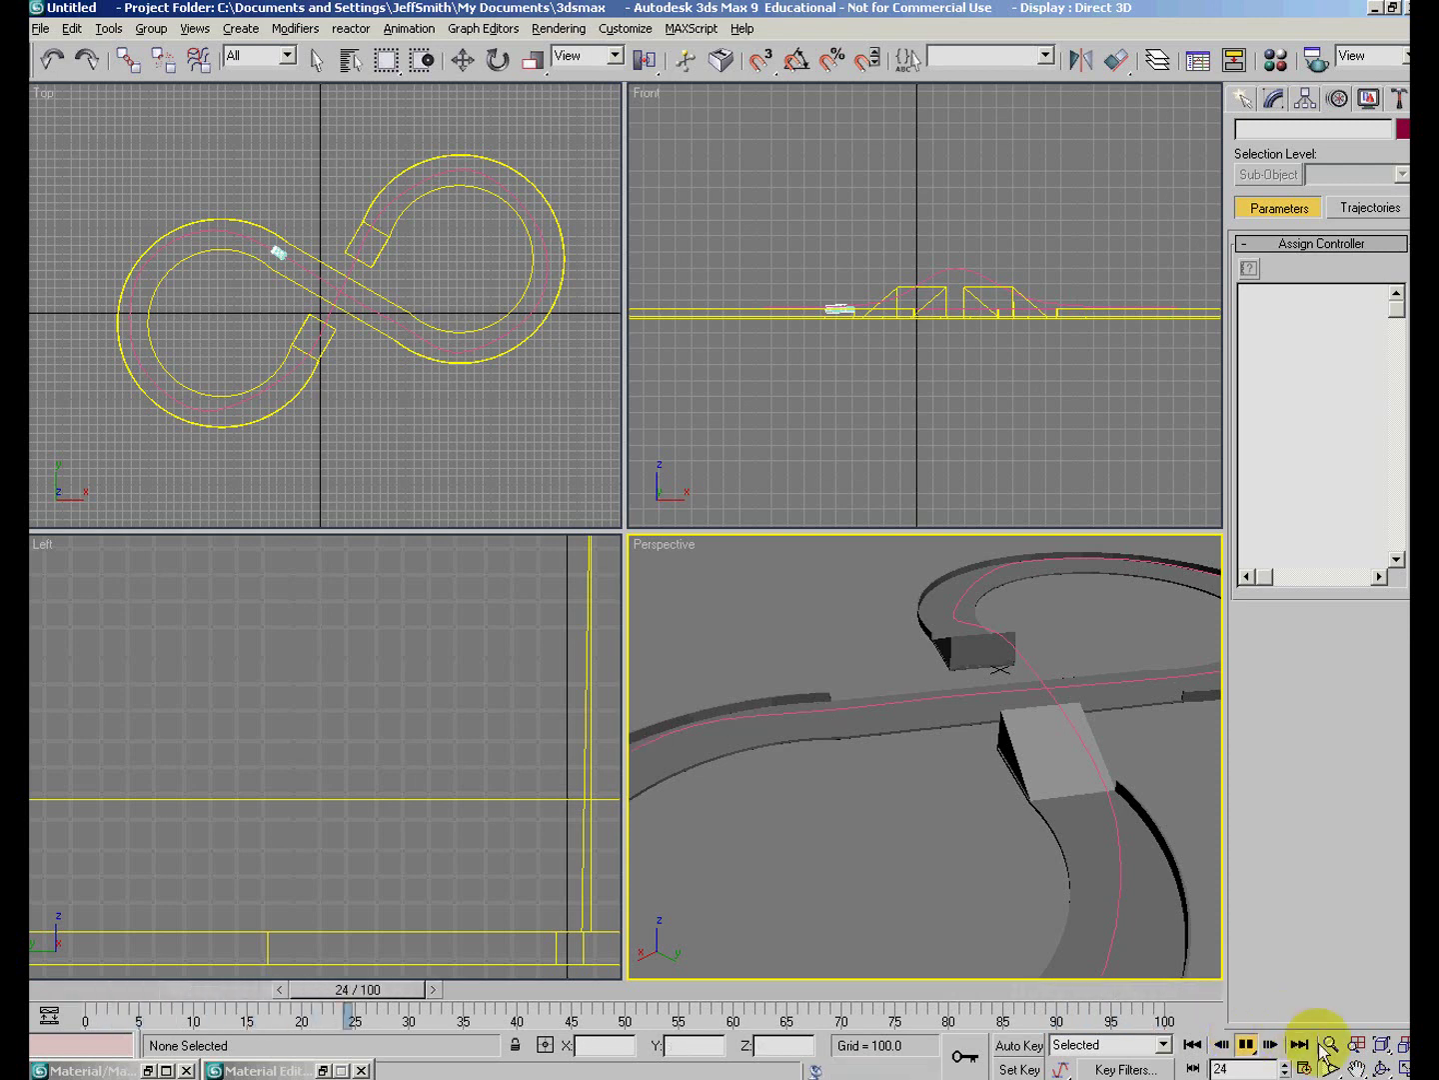
{"action": "left_click", "coordinate": [1381, 1066]}
{"action": "left_click_drag", "start_coordinate": [860, 765], "coordinate": [984, 735]}
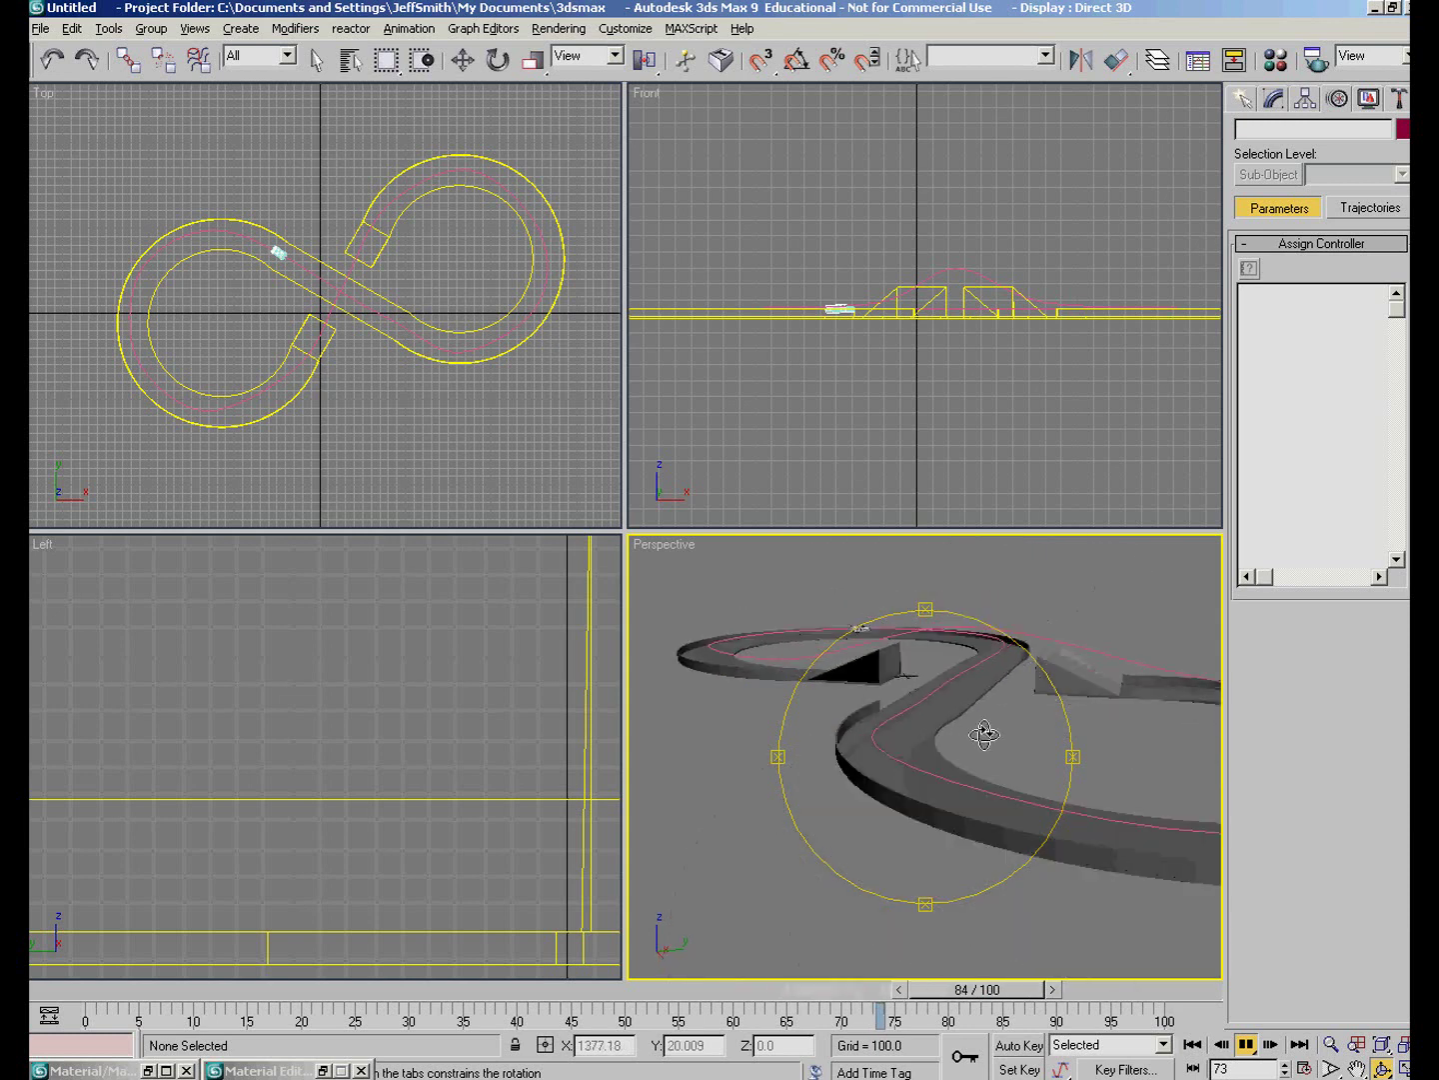
{"action": "scroll", "coordinate": [987, 731], "scroll_direction": "up", "scroll_amount": 2}
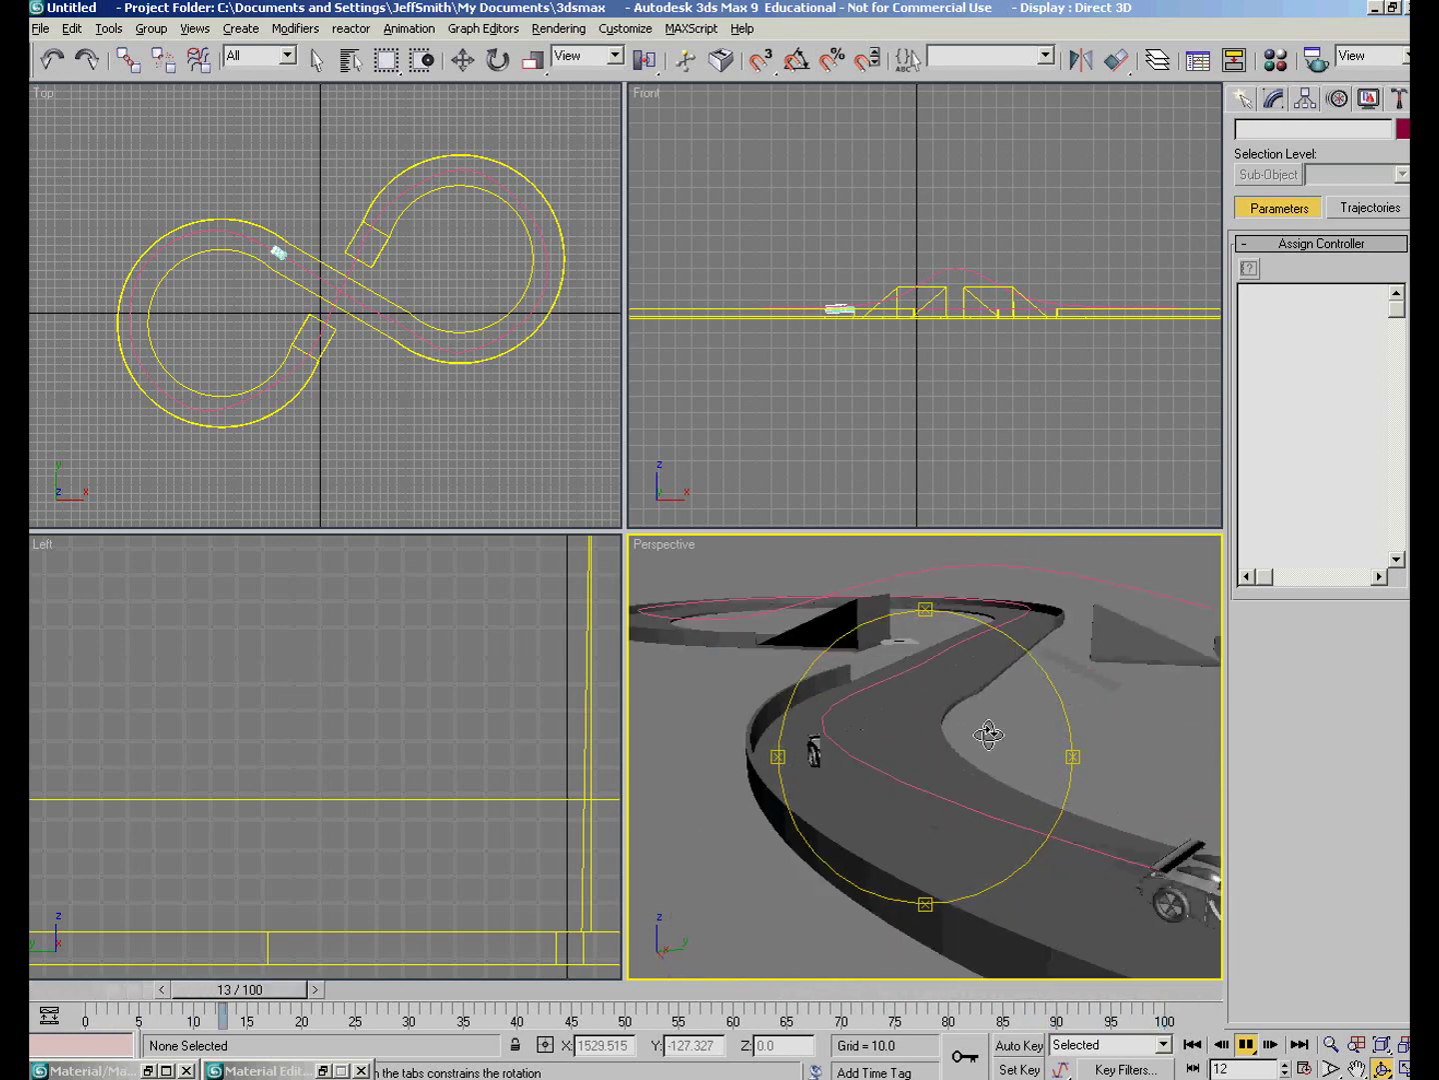
{"action": "left_click_drag", "start_coordinate": [986, 731], "coordinate": [987, 735]}
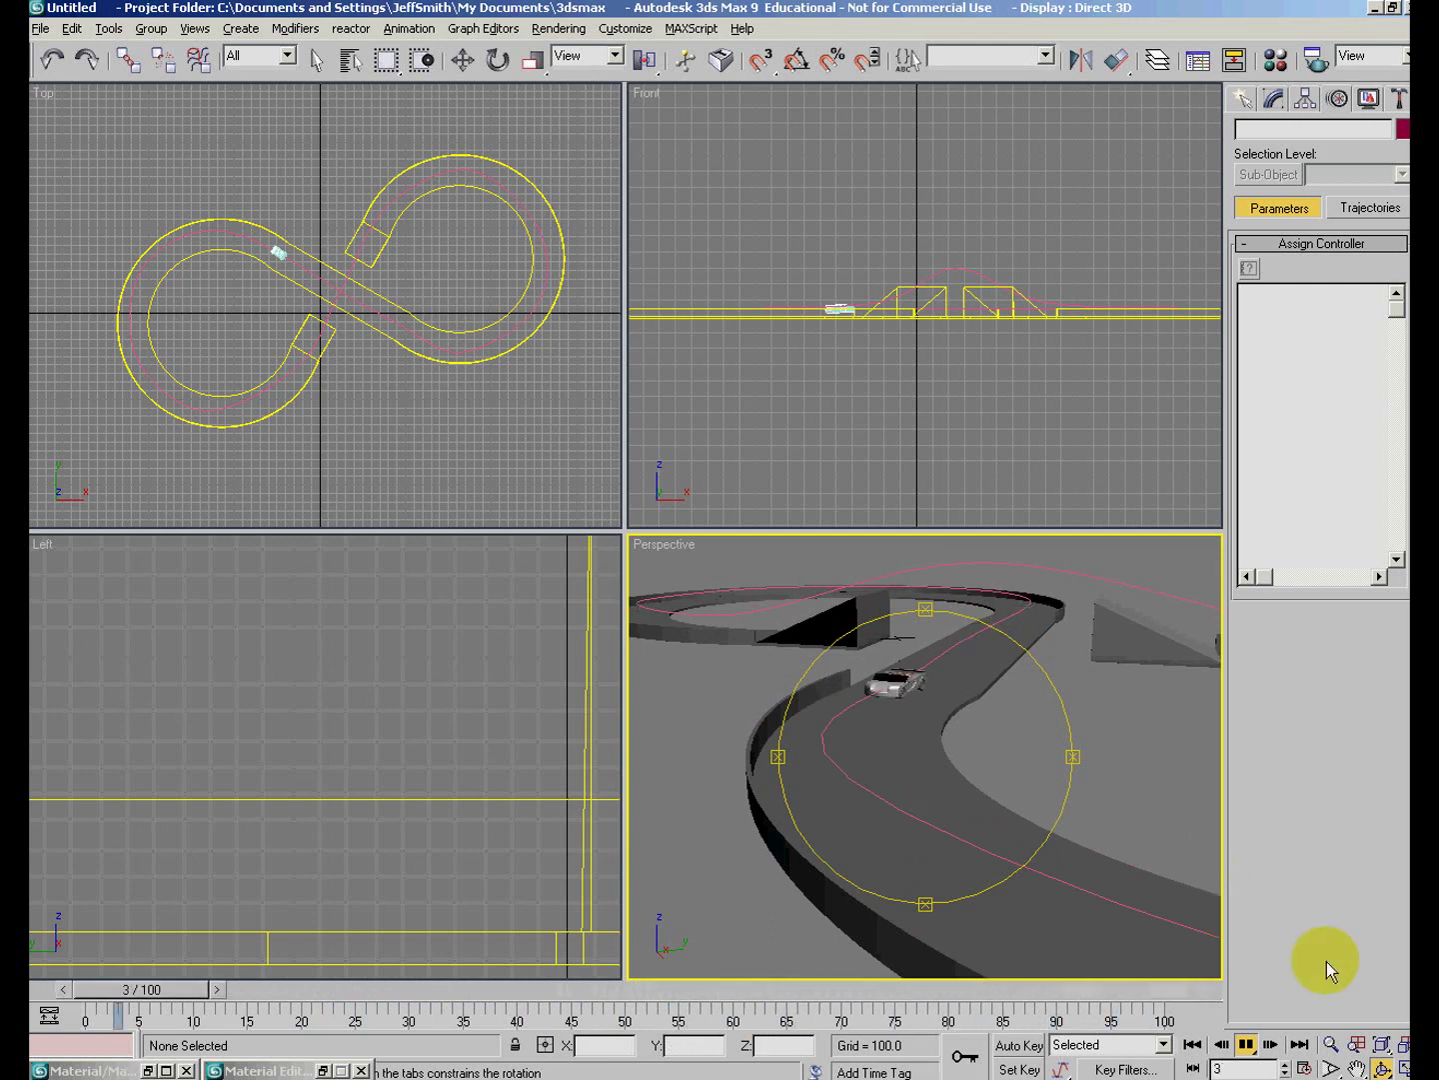
{"action": "left_click", "coordinate": [1366, 1069]}
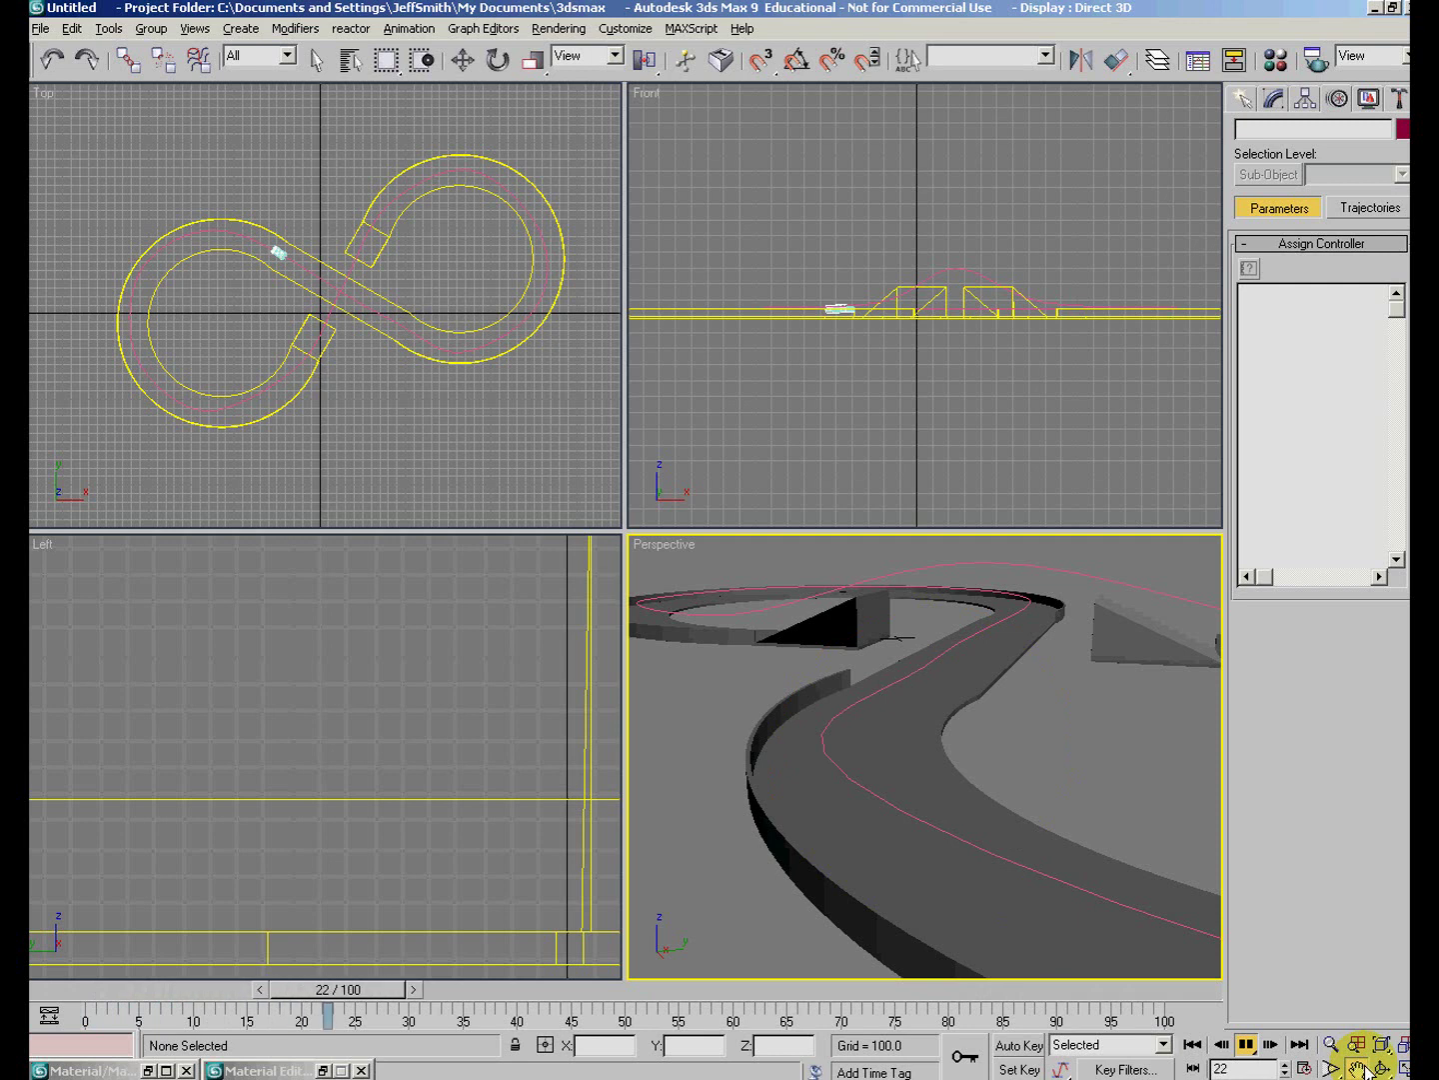
{"action": "left_click", "coordinate": [1251, 1049]}
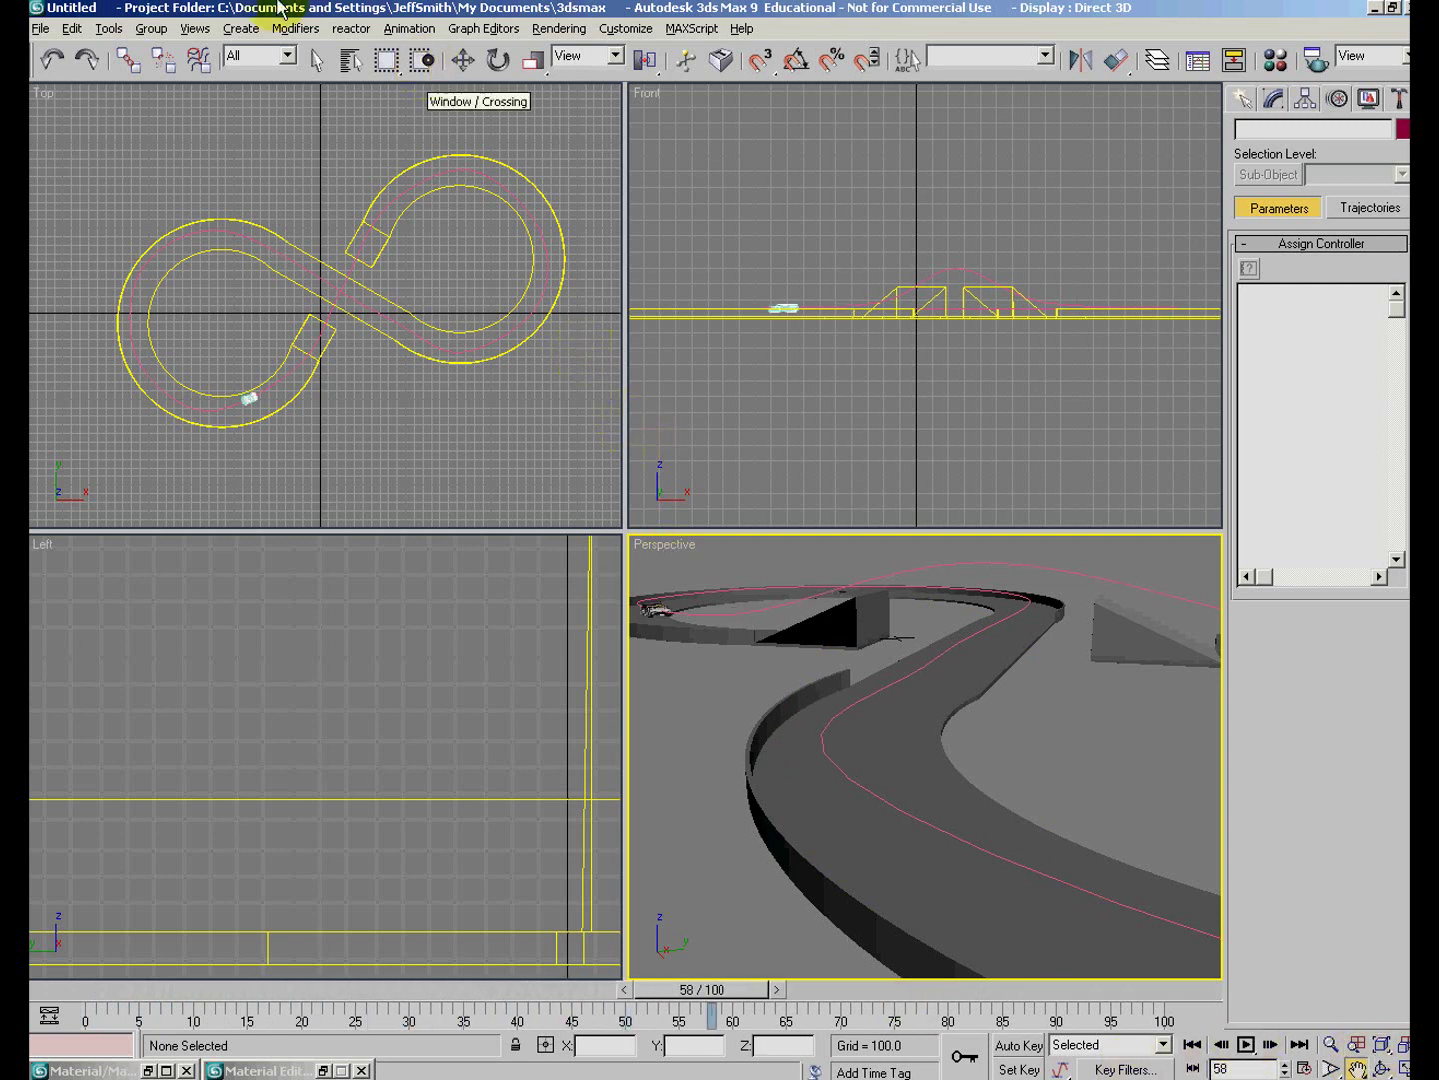
Begin saving the scene under a new location, copying the file name "race track" and browsing to the T:\ drive.
{"action": "left_click", "coordinate": [47, 31]}
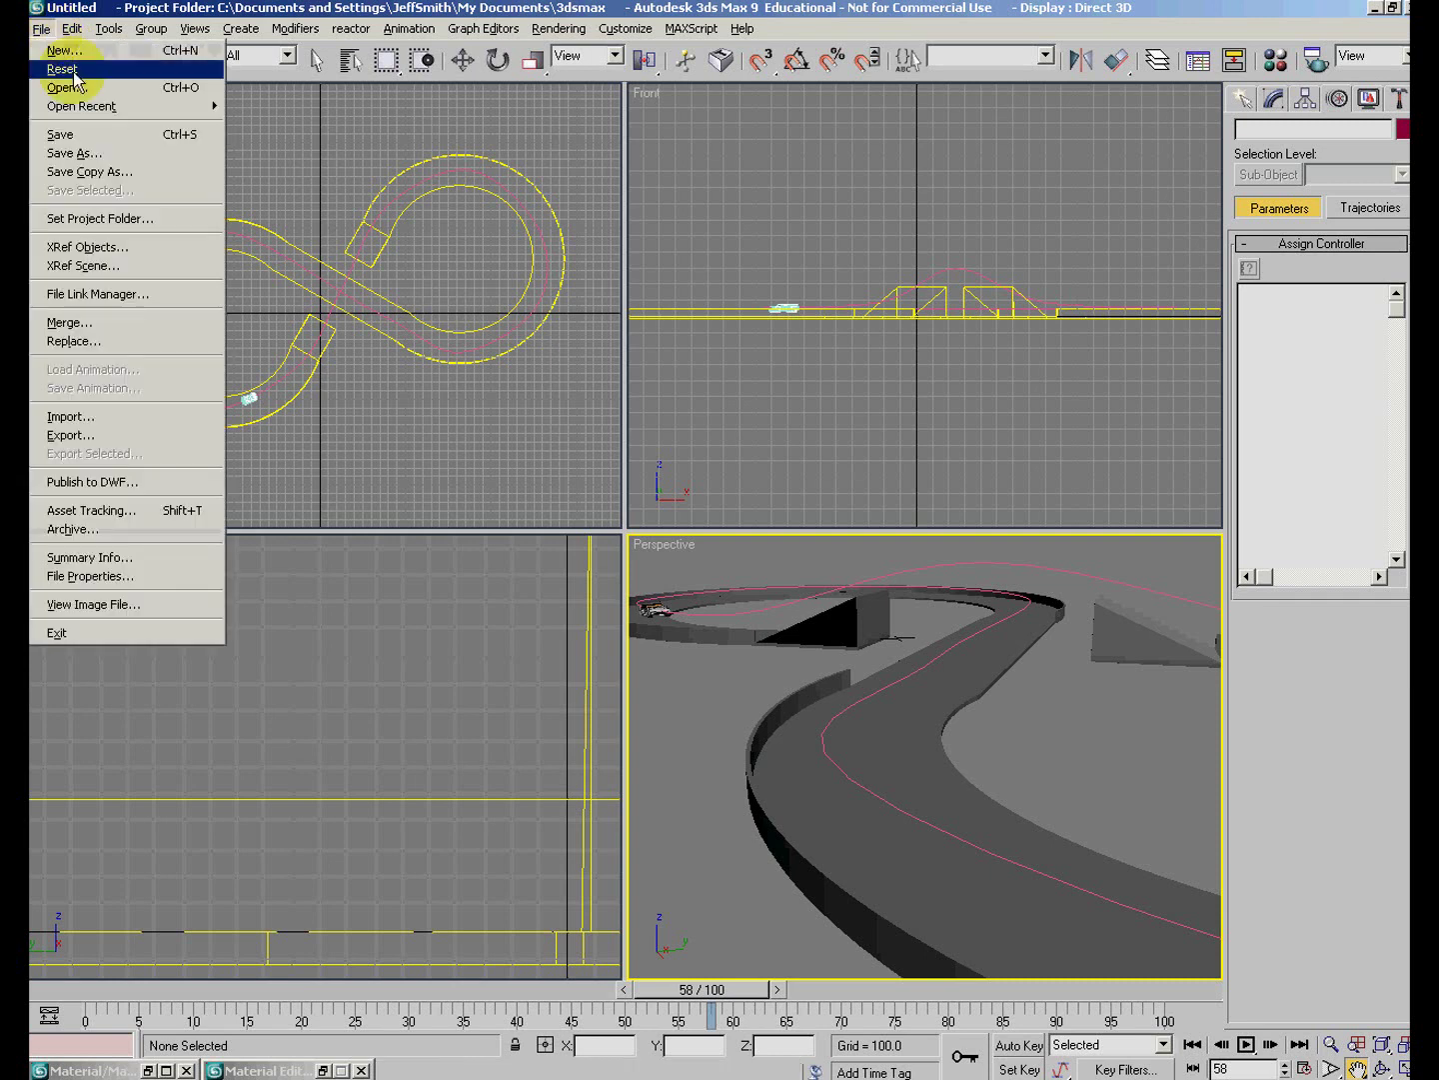
{"action": "left_click", "coordinate": [116, 152]}
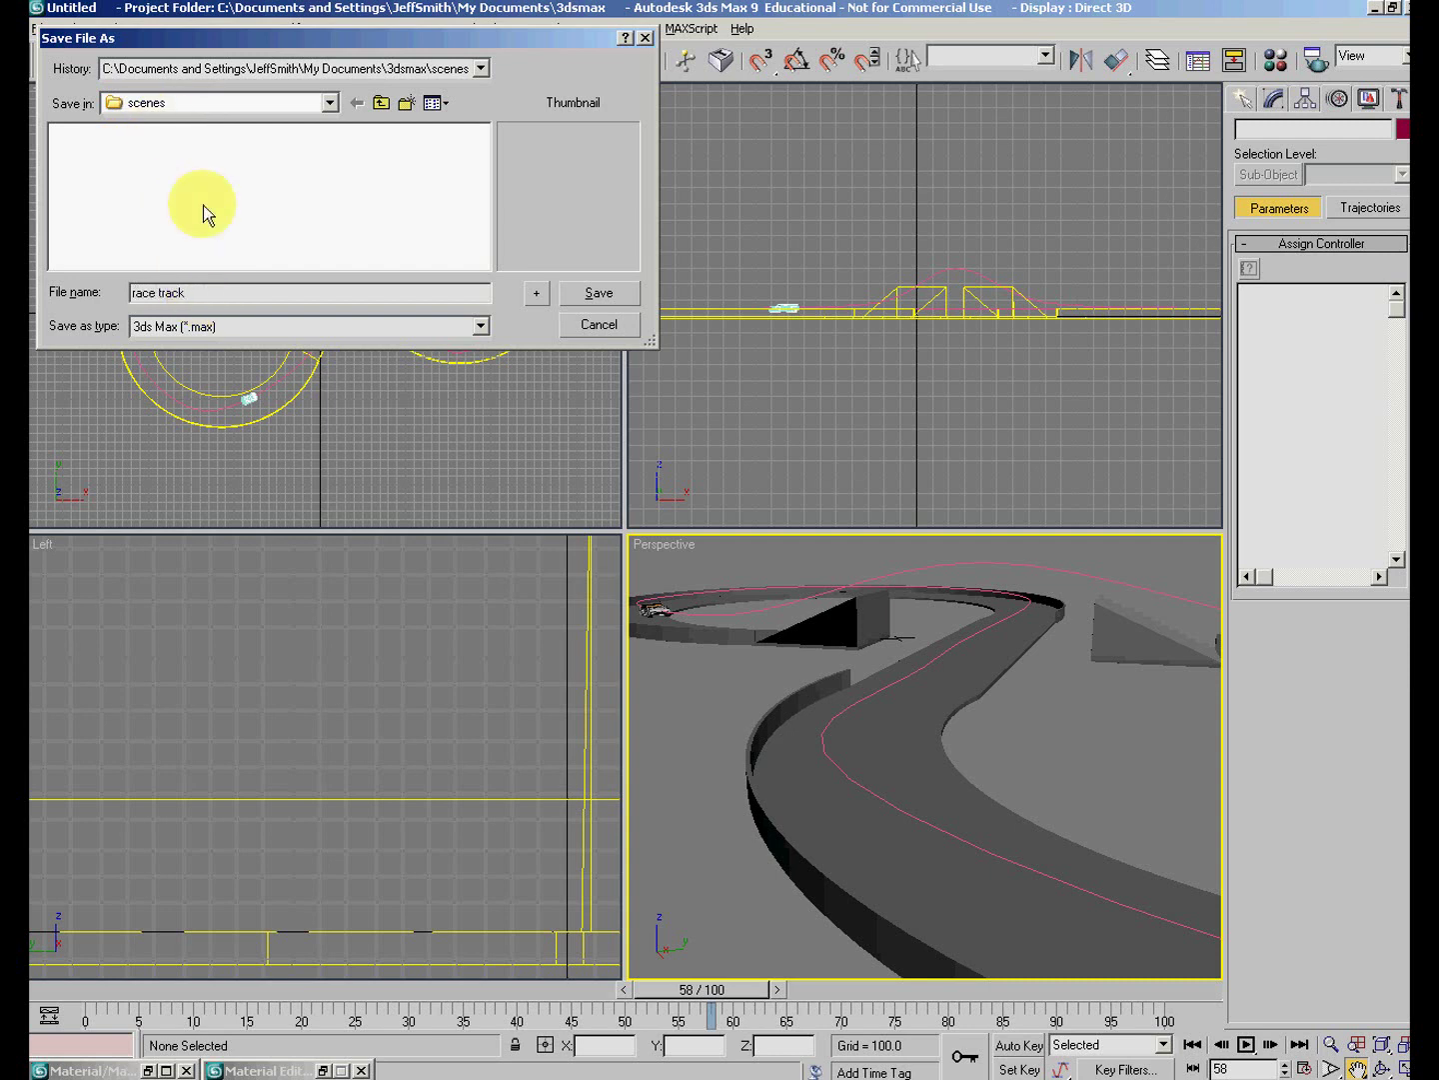
{"action": "left_click_drag", "start_coordinate": [201, 290], "coordinate": [131, 292]}
{"action": "right_click", "coordinate": [146, 291]}
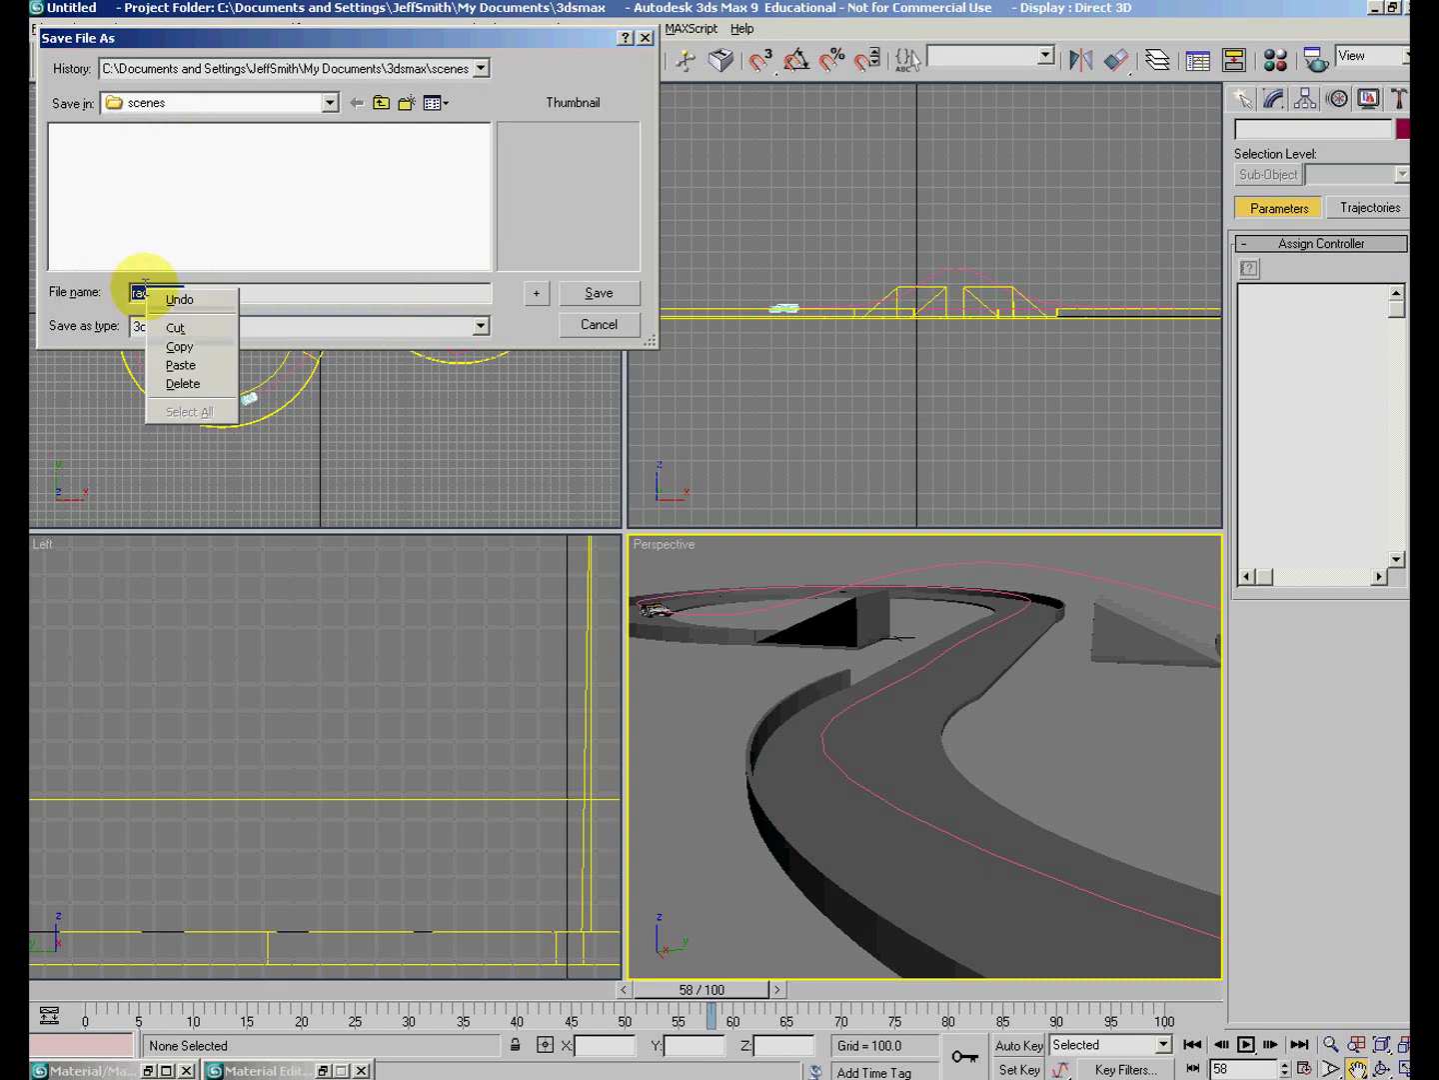
{"action": "left_click", "coordinate": [204, 348]}
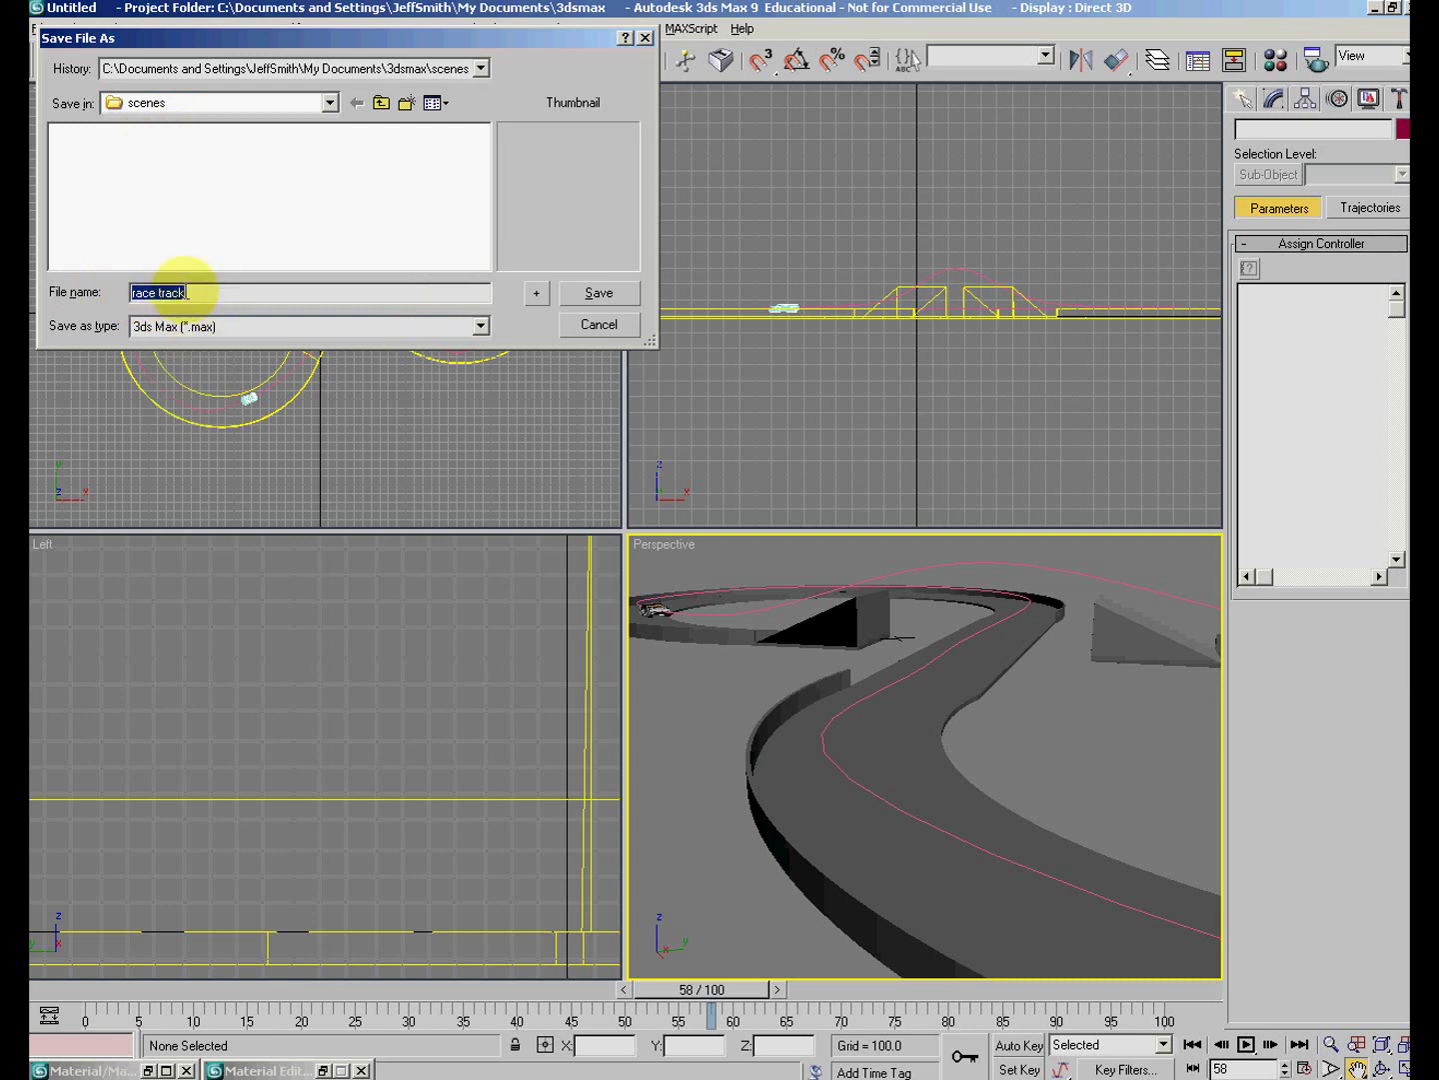
{"action": "type", "text": "t"}
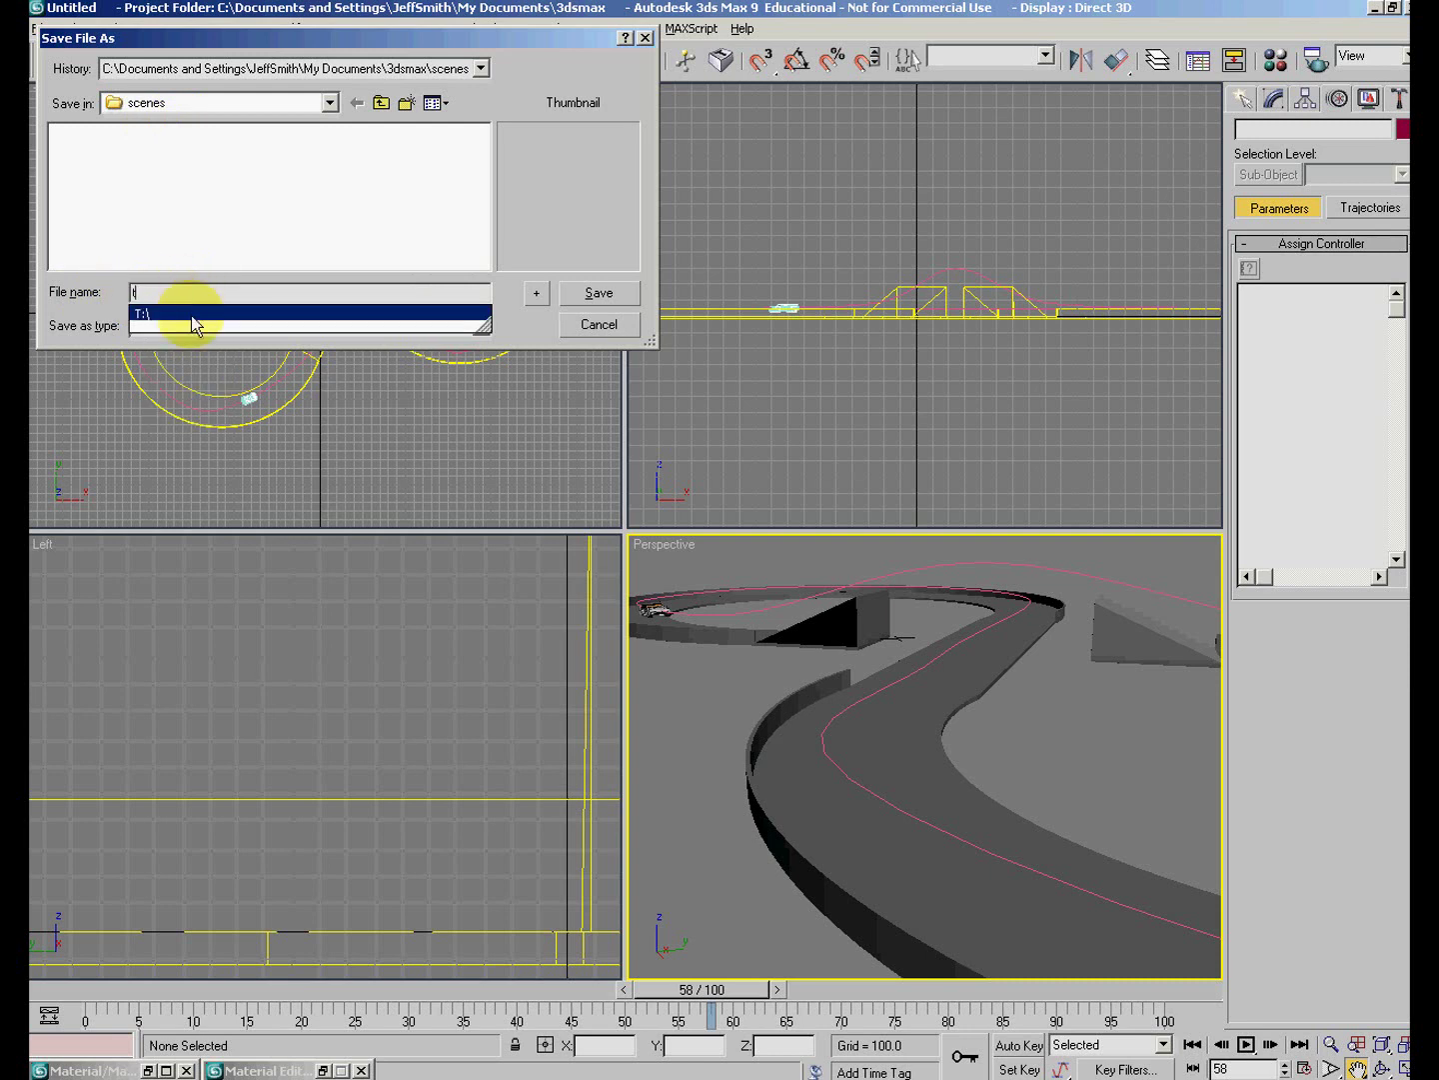
{"action": "left_click", "coordinate": [194, 314]}
{"action": "left_click", "coordinate": [597, 292]}
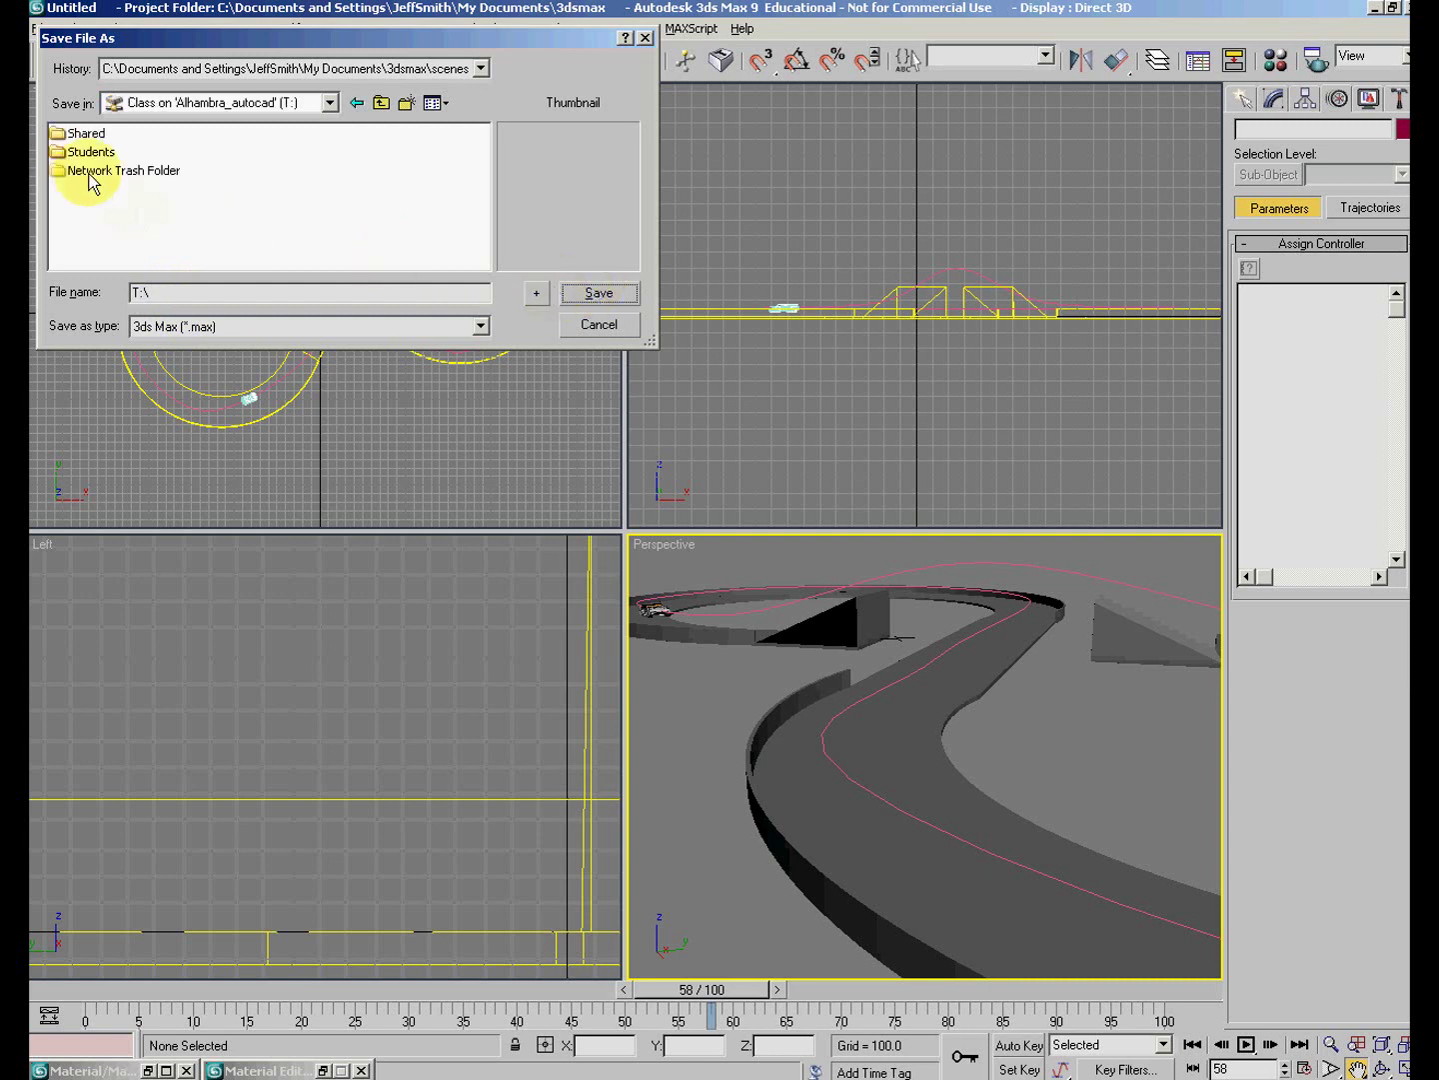